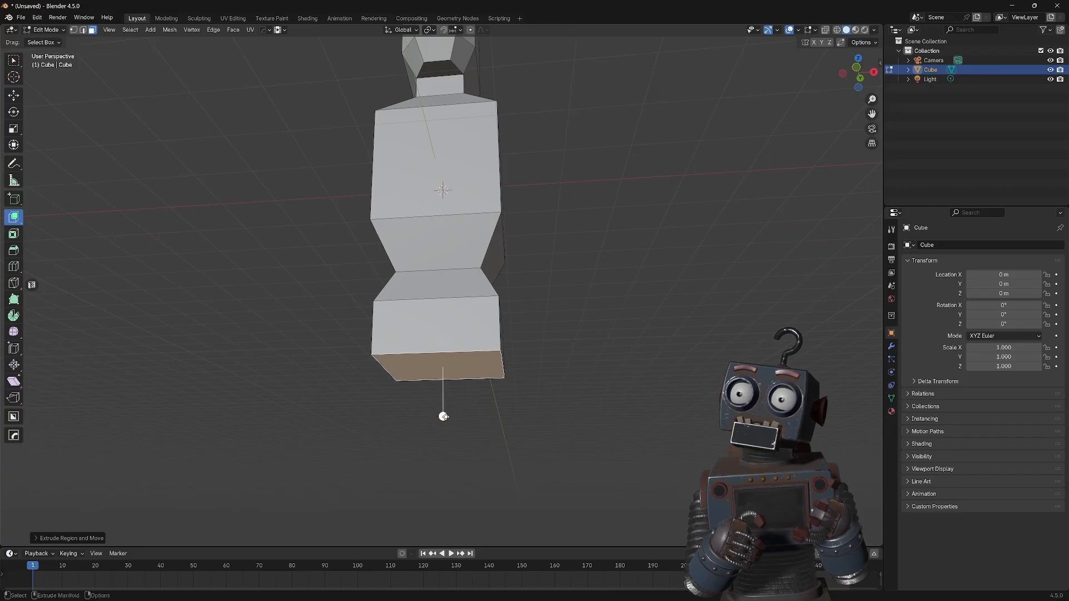
Extrude the bottom face of the body downward and scale the new end face down into a taper.
left_click_drag(444, 417, 446, 441)
key("e")
key("s")
left_click_drag(482, 394, 448, 395)
middle_click_drag(553, 370, 473, 381)
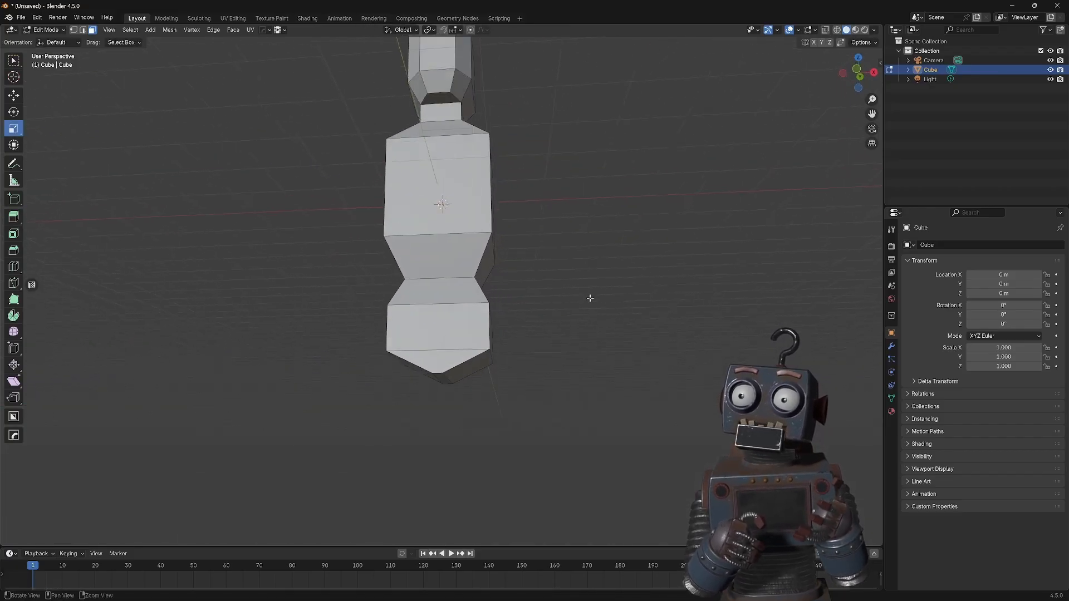
Loop cut the body along its vertical centre and delete all faces of one half.
left_click_drag(590, 299, 588, 331, "alt")
key("3")
key("alt+z")
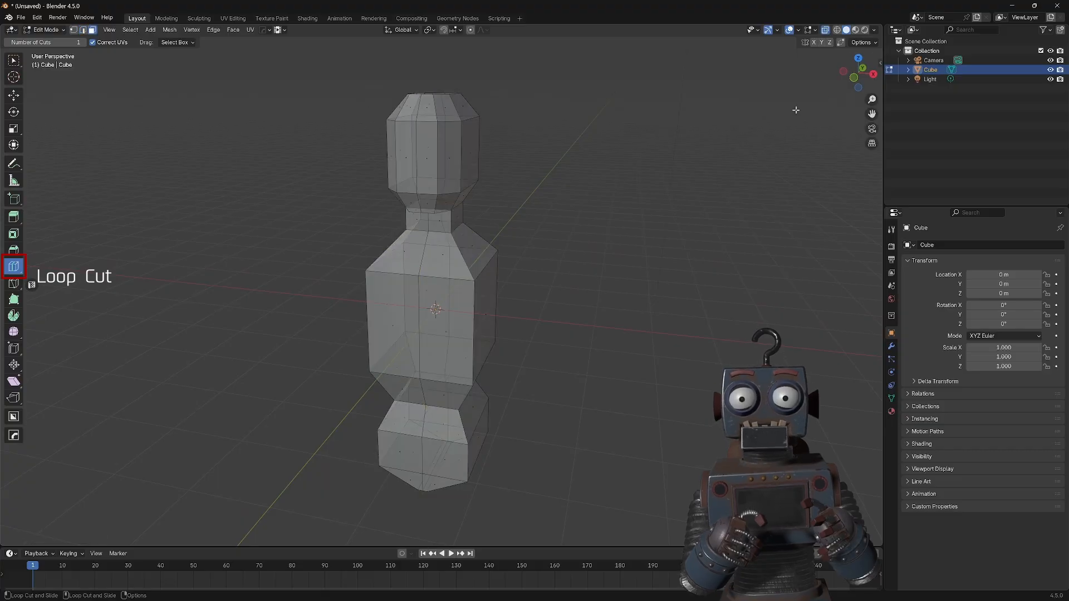
key("KP_1")
key("w")
left_click_drag(328, 74, 441, 505)
key("alt+z")
key("x")
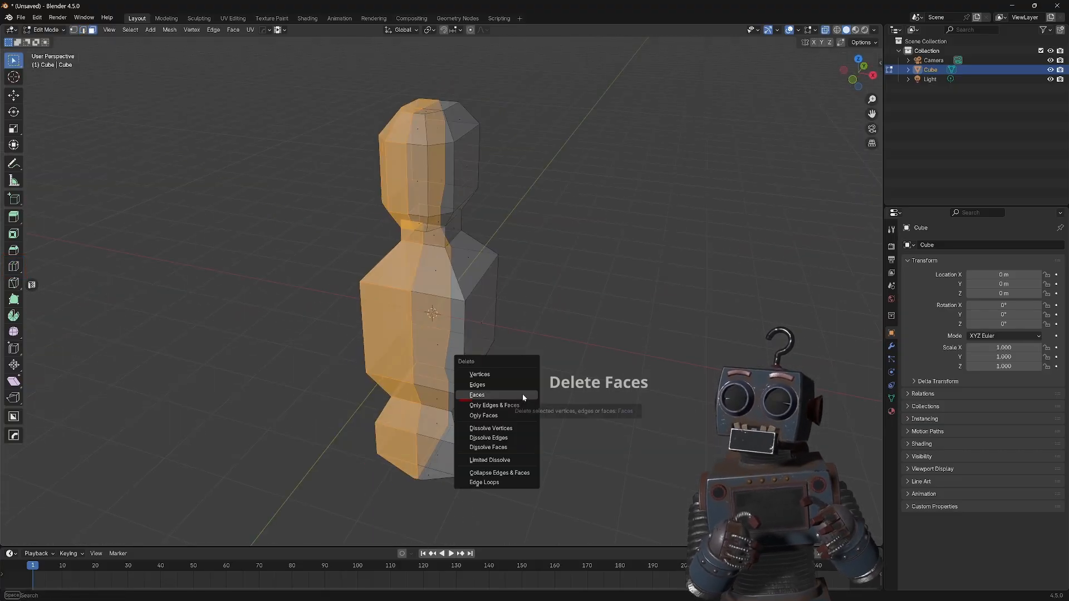
left_click(522, 393)
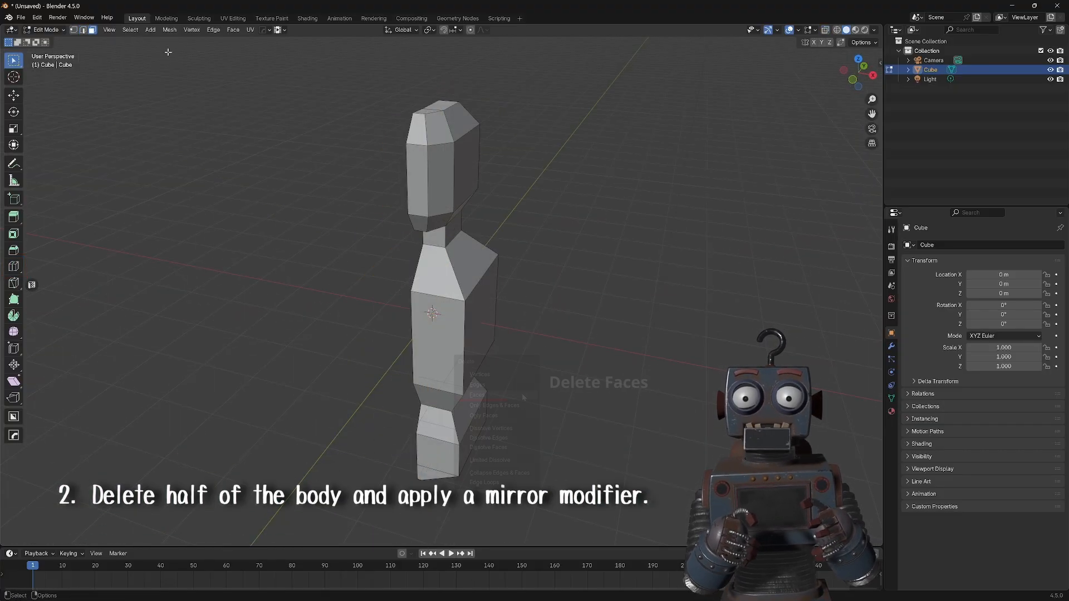
Add a Mirror modifier to the half body.
left_click(892, 346)
left_click(946, 245)
mouse_move(937, 305)
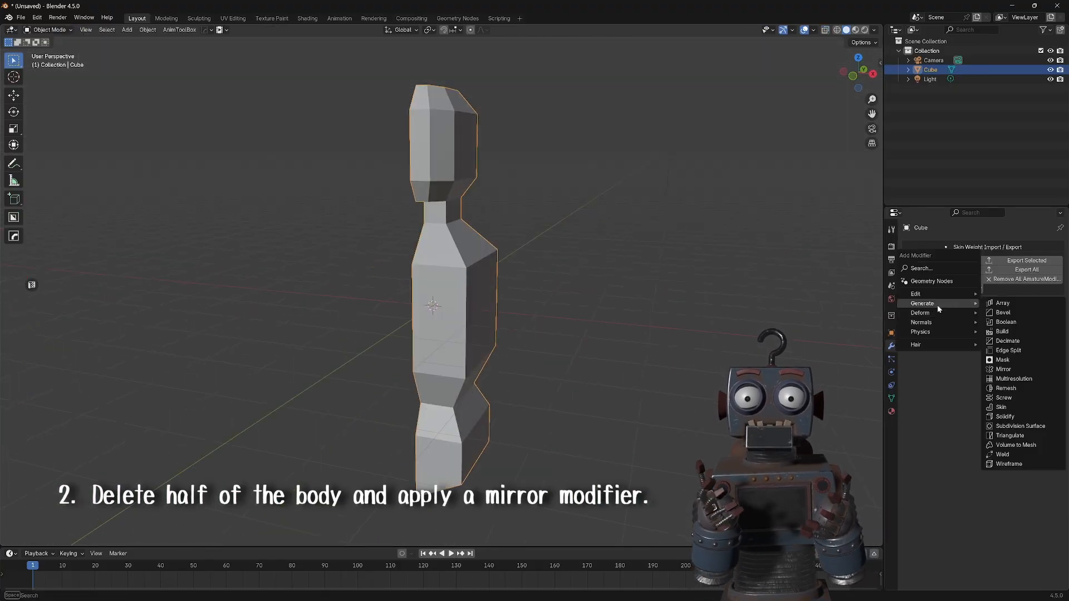
left_click(1003, 370)
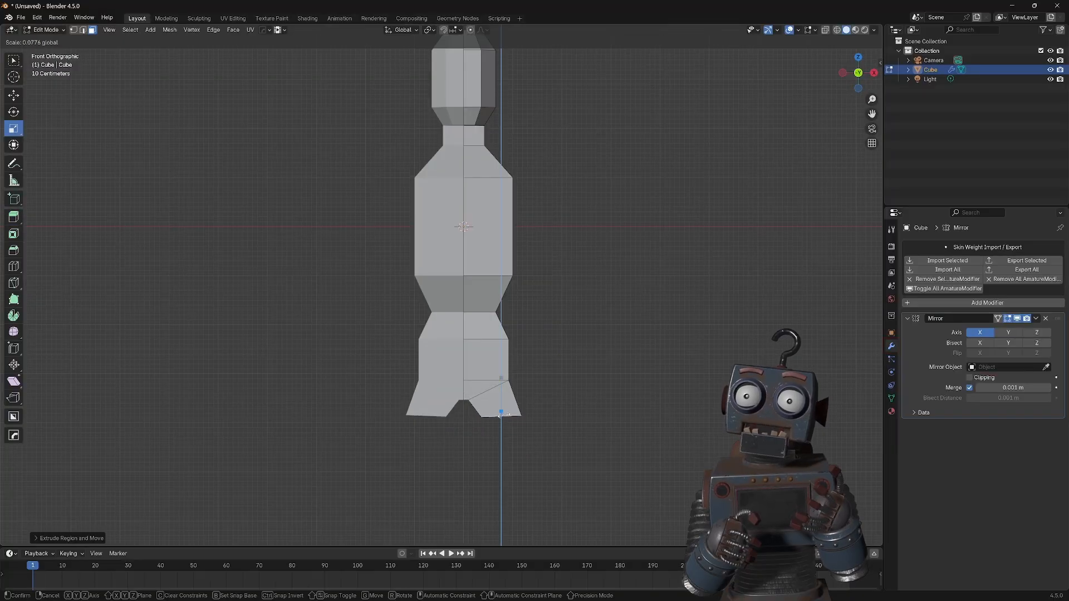
Extrude the slanted hip underside face downward into a leg in front view and scale its lower end.
left_click_drag(580, 394, 475, 503)
left_click(475, 503)
key("s")
scroll(477, 401, "down", 3)
scroll(477, 401, "up", 5)
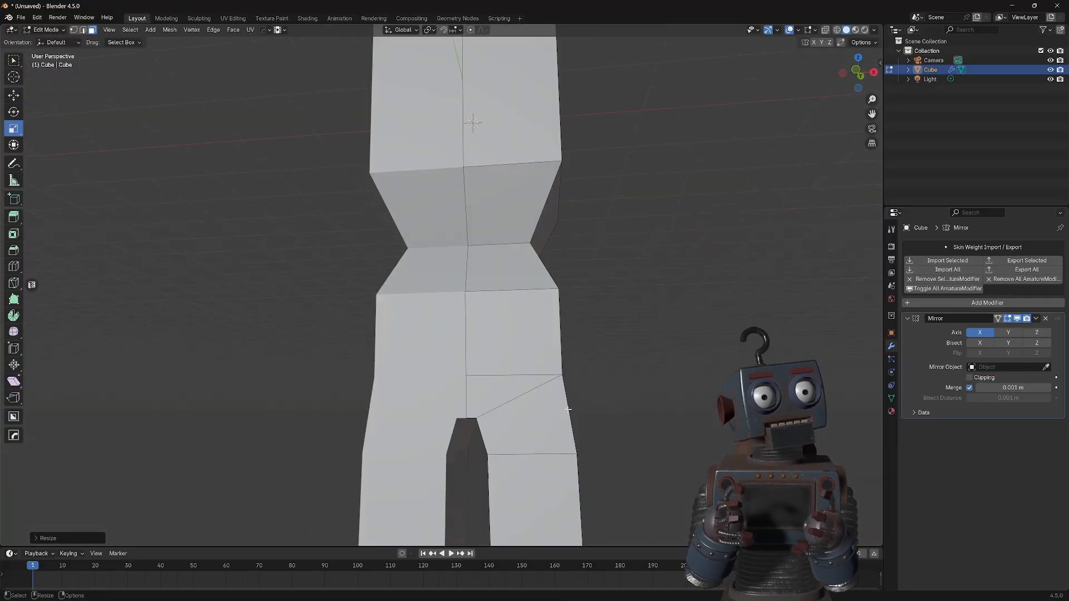
Extrude the lower end of the leg further down to add the ankle and heel segments.
left_click(13, 216)
left_click_drag(492, 459, 492, 493)
middle_click_drag(528, 467, 537, 332, "shift")
left_click_drag(504, 349, 511, 465)
Select the front face of the heel segment and extrude it forward into a foot.
middle_click_drag(562, 445, 496, 440)
left_click(497, 390)
left_click_drag(486, 396, 462, 401)
middle_click_drag(485, 415, 417, 409)
Adjust the vertices at the front of the foot in side view to slope the toes downward.
left_click(860, 74)
left_click(73, 30)
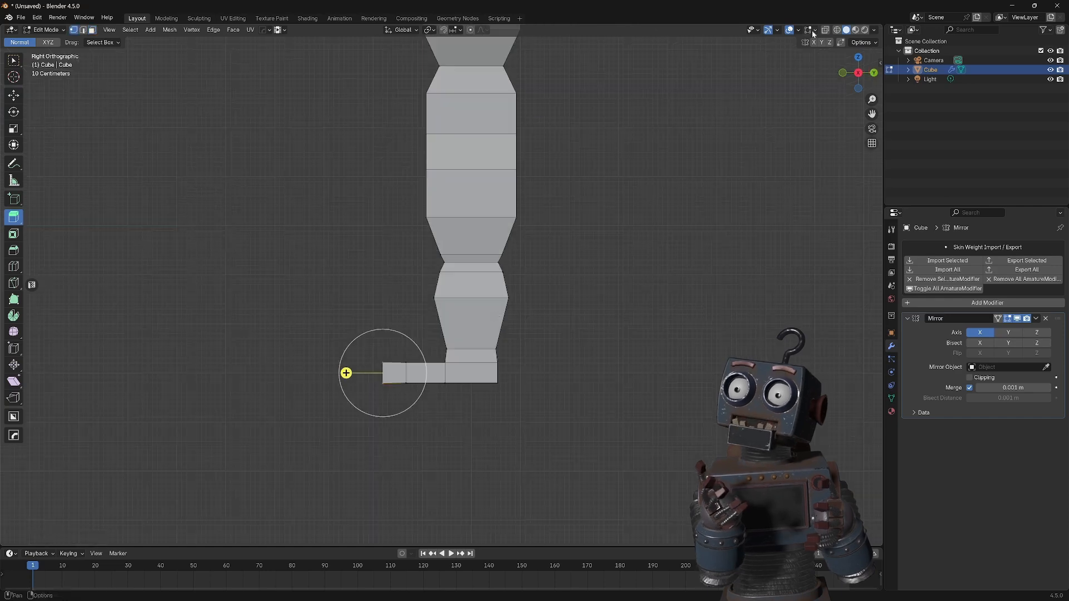
left_click(13, 96)
middle_click_drag(518, 328, 645, 310)
Select the three faces on the underside of the foot and extrude them slightly to form a sole.
left_click(93, 30)
middle_click_drag(624, 362, 602, 267)
left_click(558, 316)
left_click(568, 340, "shift")
left_click(579, 359, "shift")
middle_click_drag(590, 359, 534, 435)
left_click(13, 216)
left_click_drag(552, 370, 554, 377)
Shift the outer side of the foot outward in front view with X-ray on to widen it.
left_click(852, 75)
left_click(826, 30)
left_click(613, 334)
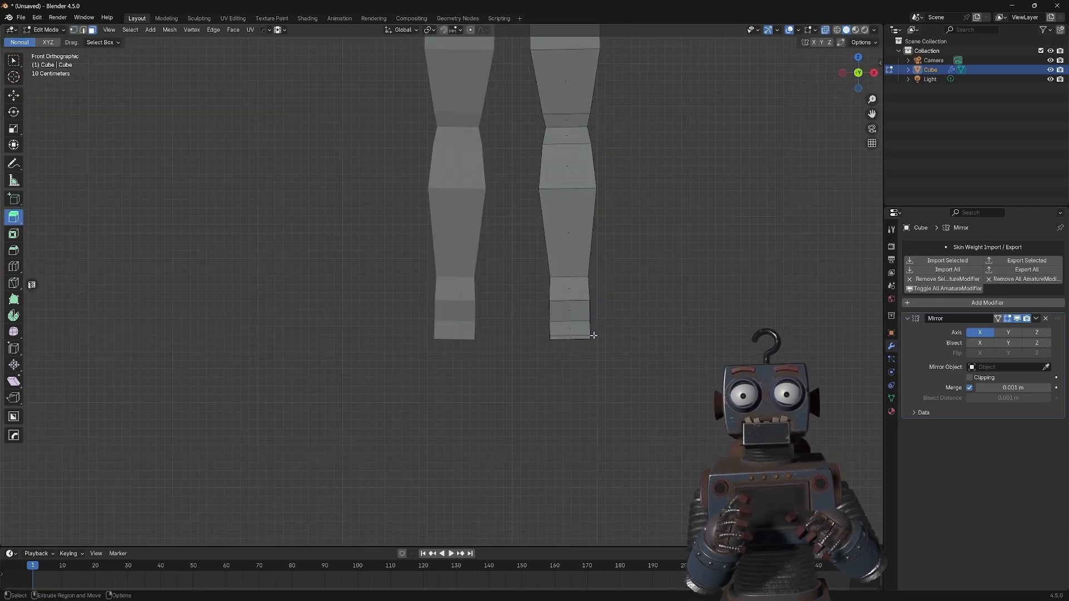
left_click_drag(610, 339, 615, 338)
middle_click_drag(629, 311, 690, 337)
left_click_drag(619, 440, 625, 439)
scroll(649, 353, "down", 4)
middle_click_drag(630, 412, 649, 436)
key("Tab")
left_click(826, 30)
Add a horizontal loop cut across the chest and extrude its upper side face outward.
key("Tab")
left_click(13, 267)
left_click(470, 255)
left_click(92, 30)
left_click(496, 227)
left_click(13, 217)
left_click_drag(538, 228, 551, 230)
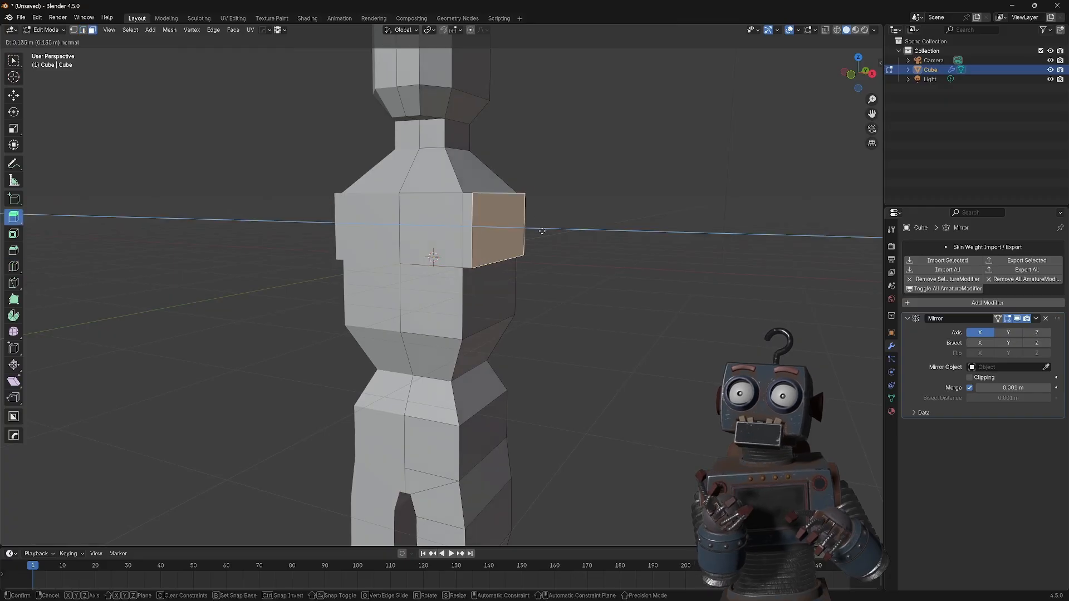
Scale down the extruded side face and extrude it further outward into a shoulder block.
left_click(13, 128)
middle_click_drag(595, 258, 629, 258)
left_click(13, 217)
left_click_drag(583, 232, 630, 234)
Extrude the underside of the shoulder block down in successively scaled segments to form the upper arm, forearm and hand.
left_click(550, 256)
left_click_drag(549, 296, 551, 319)
left_click(14, 129)
left_click(13, 216)
left_click_drag(569, 295, 590, 344)
left_click(13, 129)
left_click(14, 217)
left_click(13, 128)
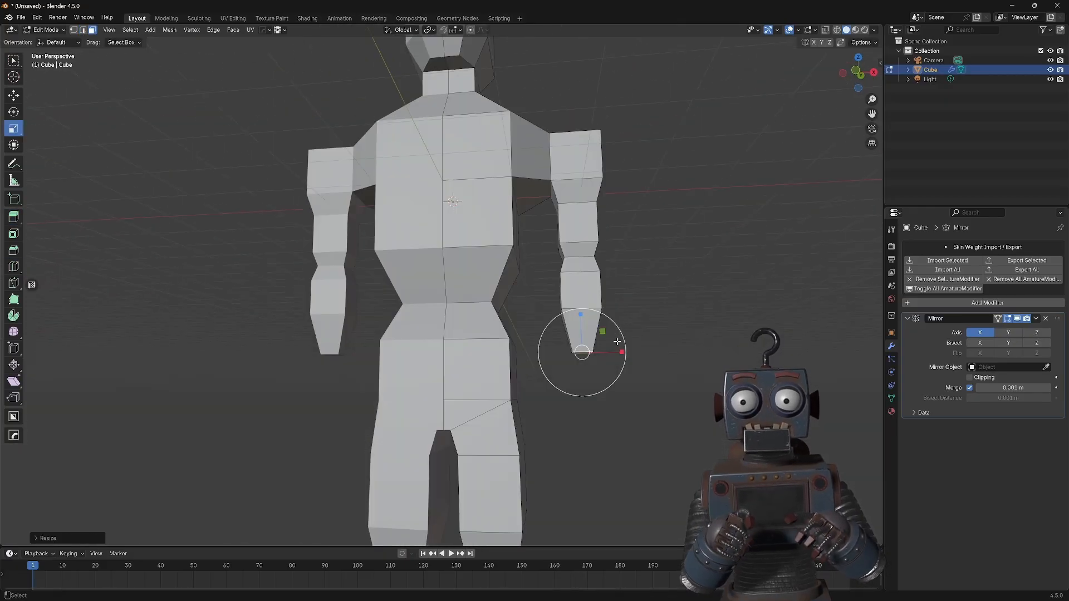
left_click(13, 216)
left_click_drag(581, 389, 581, 402)
Extrude the front face of the hand outward and scale it down as the base of the thumb.
middle_click_drag(564, 343, 628, 337)
left_click(639, 298)
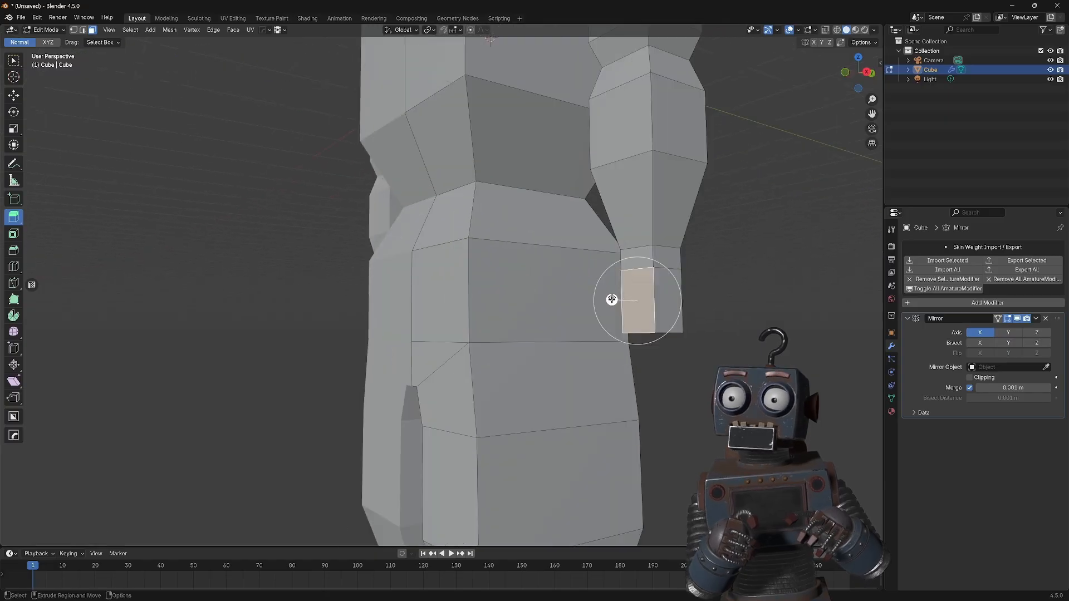
left_click_drag(611, 299, 589, 300)
left_click(13, 129)
middle_click_drag(613, 311, 690, 312)
left_click_drag(740, 267, 740, 284)
Extrude the thumb into further segments and scale them down toward the tip.
middle_click_drag(613, 290, 446, 301)
left_click(13, 217)
left_click_drag(366, 320, 350, 322)
left_click(14, 129)
left_click_drag(315, 288, 326, 299)
scroll(465, 316, "up", 4)
middle_click_drag(466, 315, 477, 315)
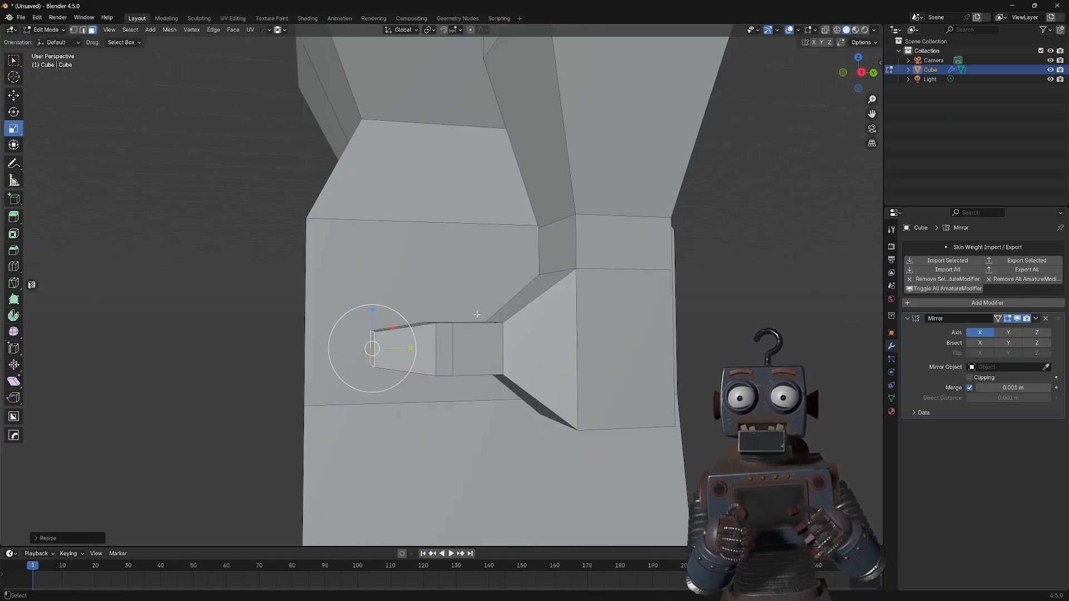
left_click(345, 329)
scroll(619, 323, "down", 3)
middle_click_drag(625, 327, 603, 298)
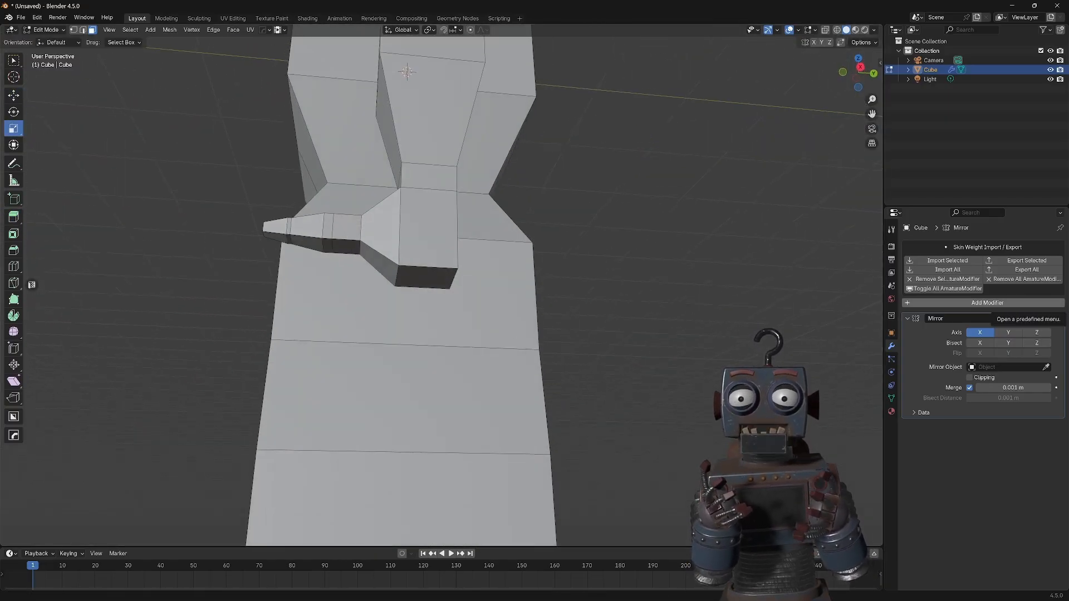
Add a lengthwise loop cut through the arm and hand, and knife-cut the palm into four finger sections.
scroll(429, 290, "down", 4)
left_click(14, 267)
left_click(429, 303)
scroll(429, 290, "up", 5)
left_click(14, 283)
middle_click_drag(445, 267, 619, 359)
left_click(411, 126)
left_click(431, 231)
Select the first and third finger sections at the end of the palm, extrude them slightly and scale them down.
left_click_drag(630, 373, 490, 346, "alt")
key("3")
left_click(351, 343)
left_click(381, 350, "shift")
key("ctrl+e")
left_click_drag(366, 368, 365, 389)
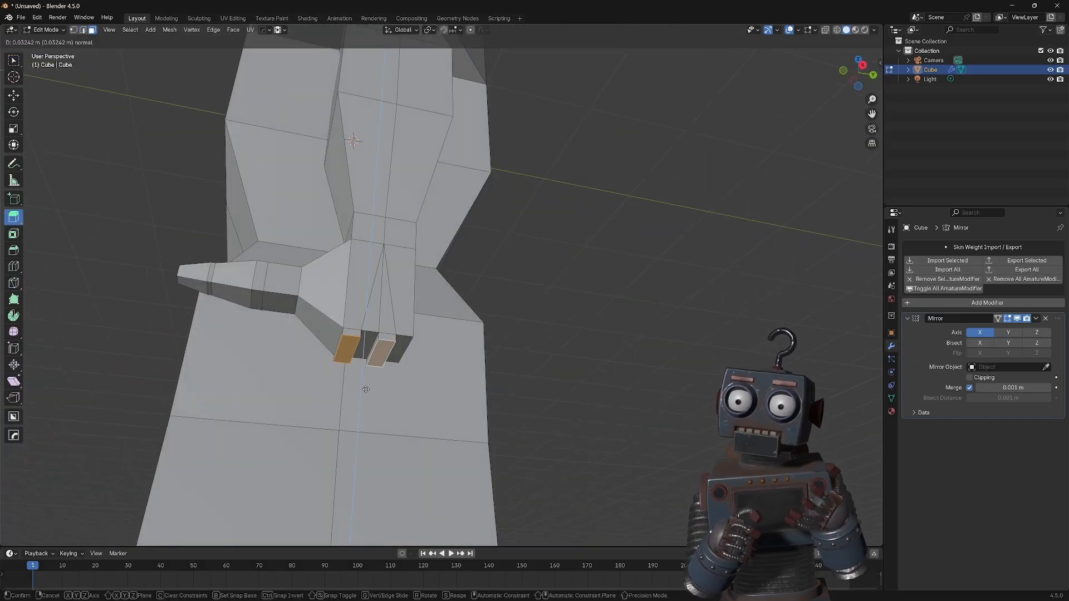
key("r")
left_click_drag(409, 351, 399, 352)
Extrude the first and third fingers by another segment and joint, and scale down their end faces.
left_click_drag(515, 328, 423, 301, "alt")
key("ctrl+e")
left_click_drag(331, 251, 389, 312)
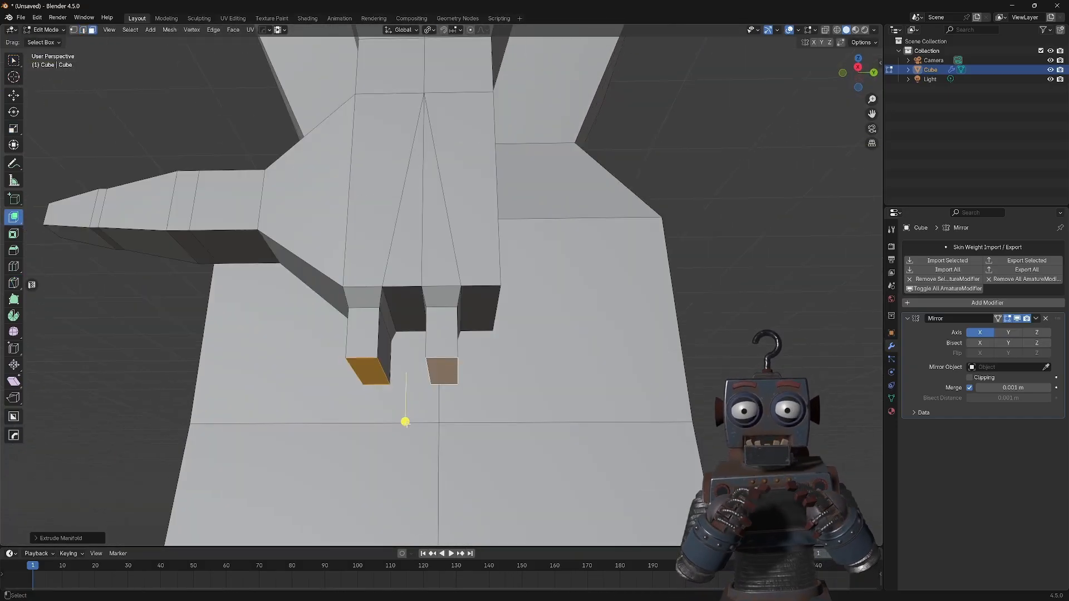
left_click_drag(406, 421, 405, 473)
key("r")
left_click_drag(420, 396, 416, 406)
Extrude the last segments of the first and third fingers and taper their tips.
key("ctrl+e")
left_click_drag(405, 472, 405, 530)
left_click_drag(446, 427, 447, 439, "alt")
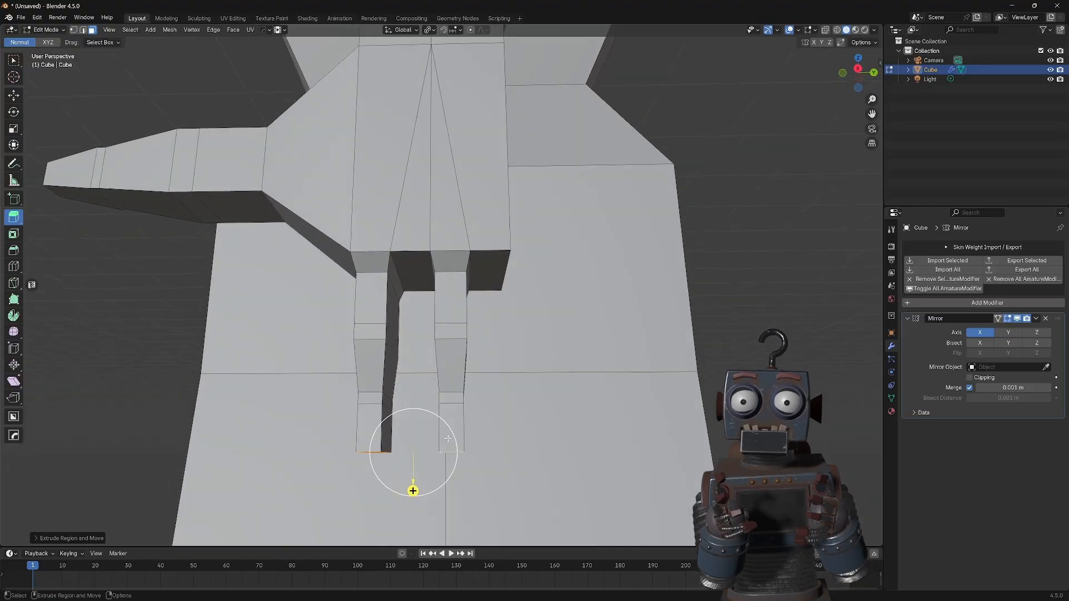
left_click_drag(415, 483, 415, 511)
key("r")
left_click_drag(421, 473, 415, 480)
Extrude the second and fourth finger sections from the palm, scale them down and extrude their first segments.
left_click(418, 274)
left_click(487, 270, "shift")
key("ctrl+e")
left_click_drag(449, 311, 449, 325)
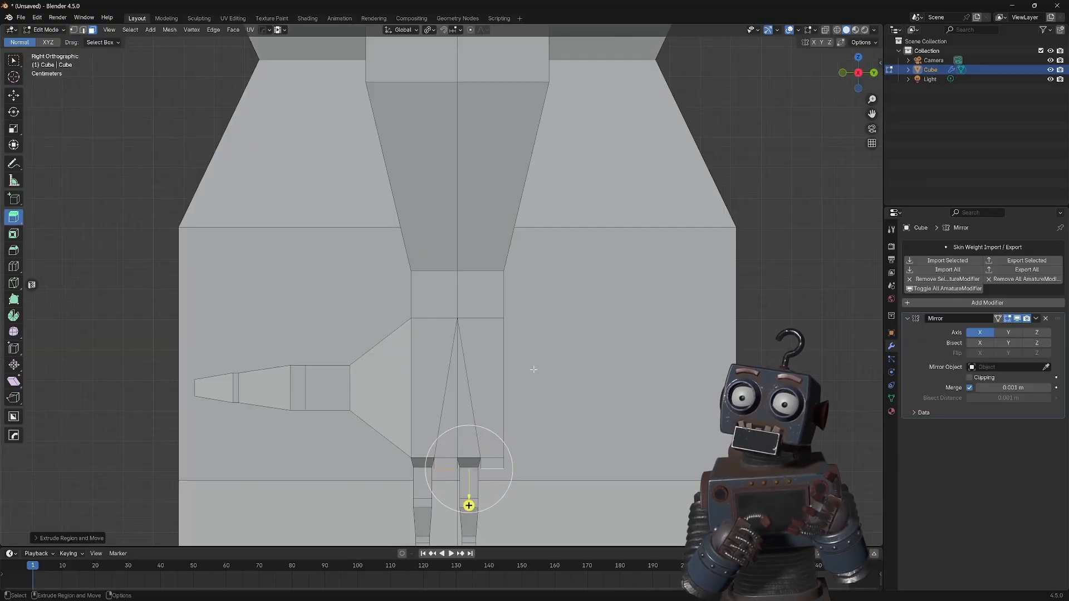
key("r")
left_click_drag(485, 427, 482, 433)
key("ctrl+e")
left_click_drag(469, 504, 469, 535)
Extrude the remaining segments of the second and fourth fingers and taper their ends.
middle_click_drag(536, 503, 544, 365, "alt")
scroll(477, 437, "up", 3)
left_click_drag(477, 355, 477, 406)
key("r")
left_click_drag(494, 330, 488, 346)
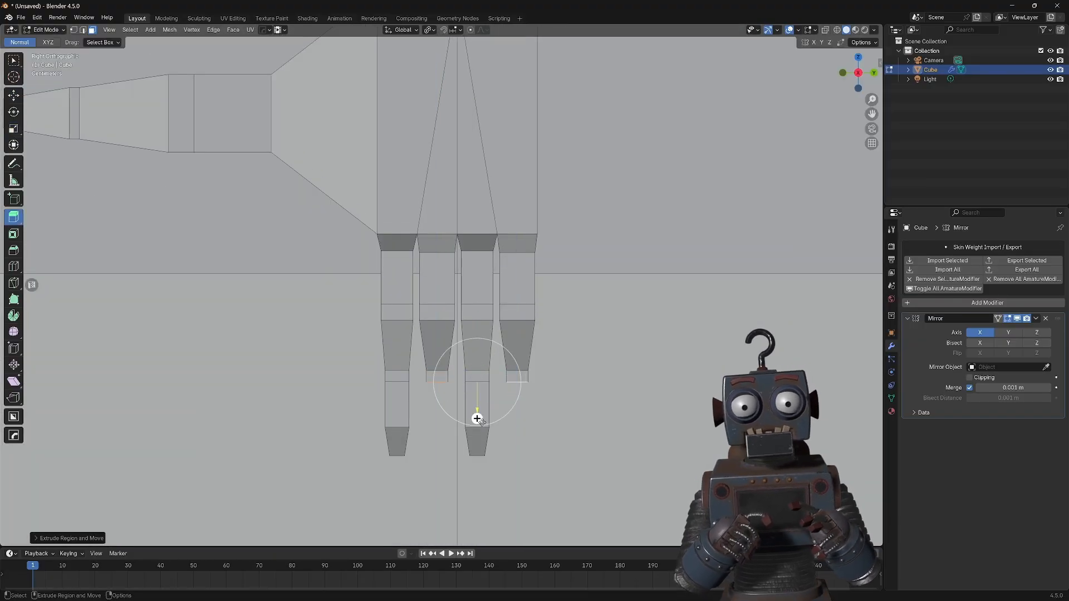
key("r")
left_click_drag(511, 453, 580, 439, "alt")
scroll(613, 312, "down", 8)
left_click_drag(630, 270, 741, 278, "alt")
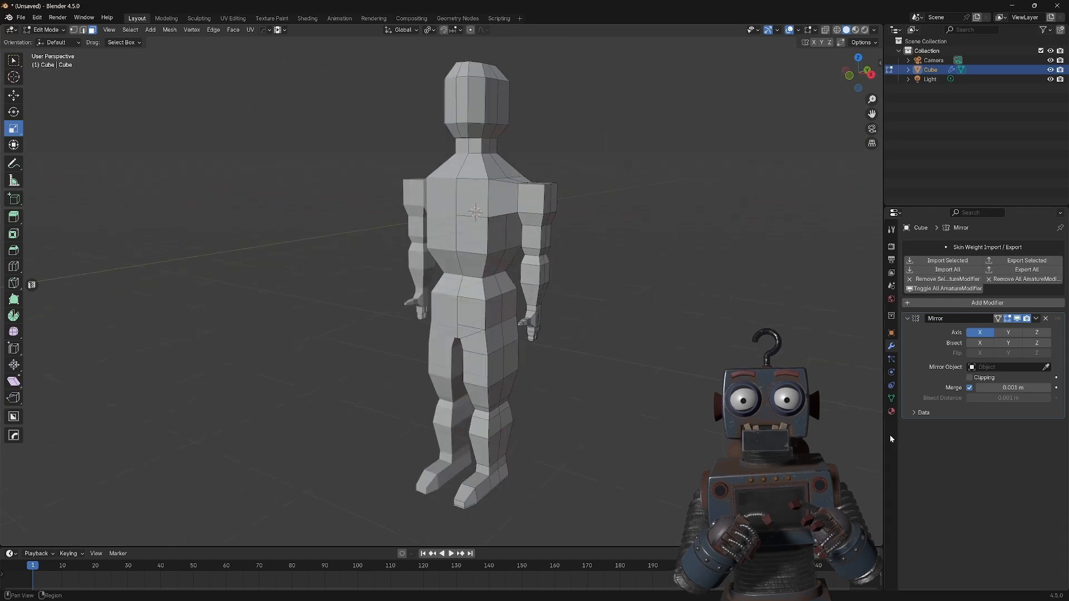
Place a vertical ruler about 1.59 m long beside the body in front view as a height reference.
key("F1")
left_click(16, 184)
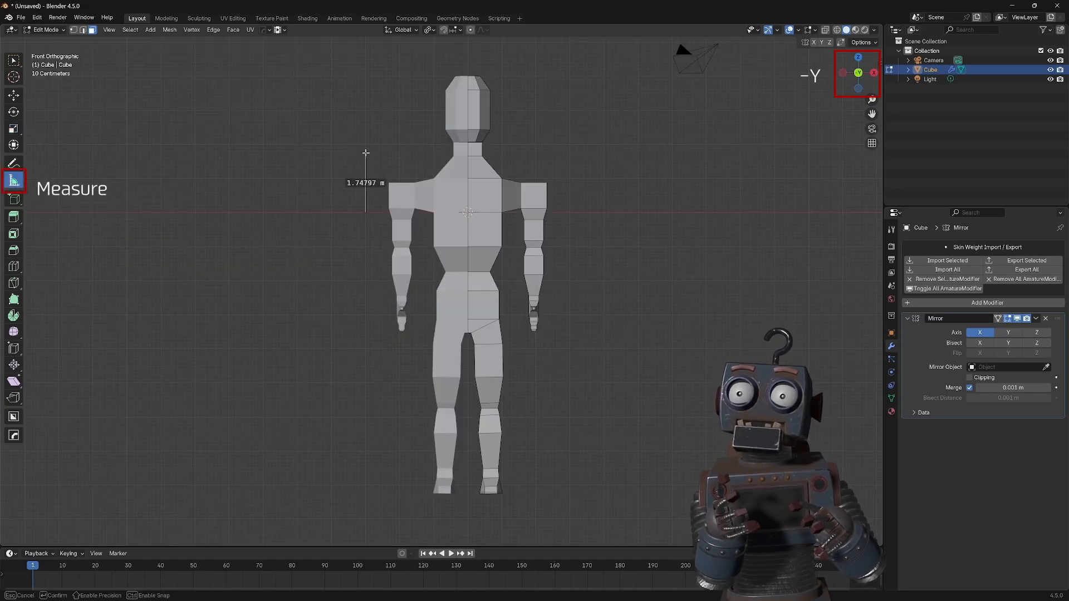
left_click_drag(366, 158, 366, 159)
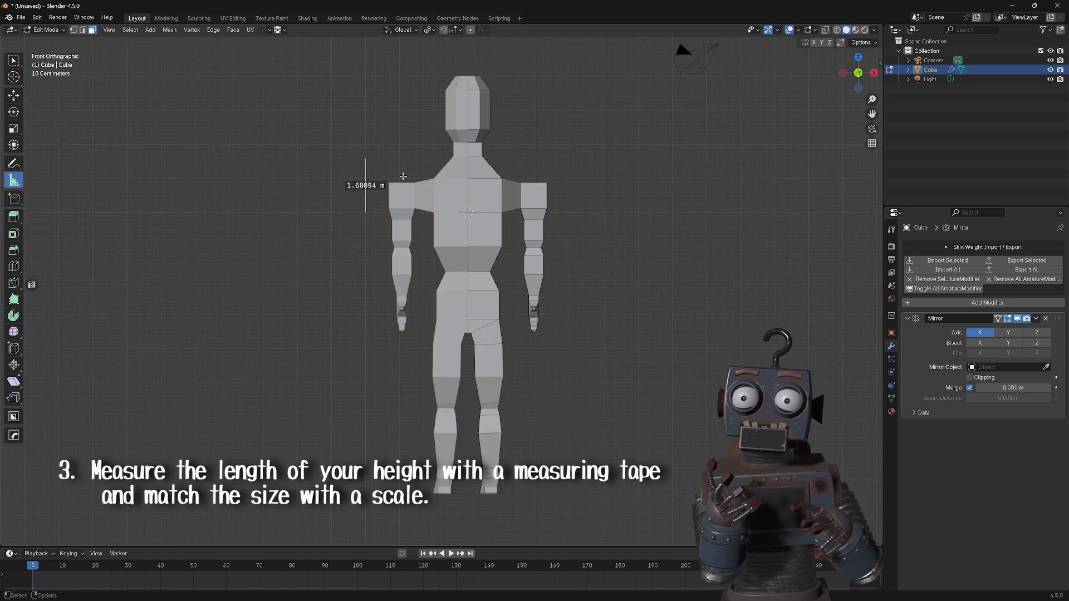
scroll(403, 176, "up", 8)
left_click_drag(240, 375, 241, 375)
scroll(241, 374, "down", 8)
Select the whole body mesh, change the transform pivot point and scale the body toward the ruler's length.
key("w")
left_click(423, 266)
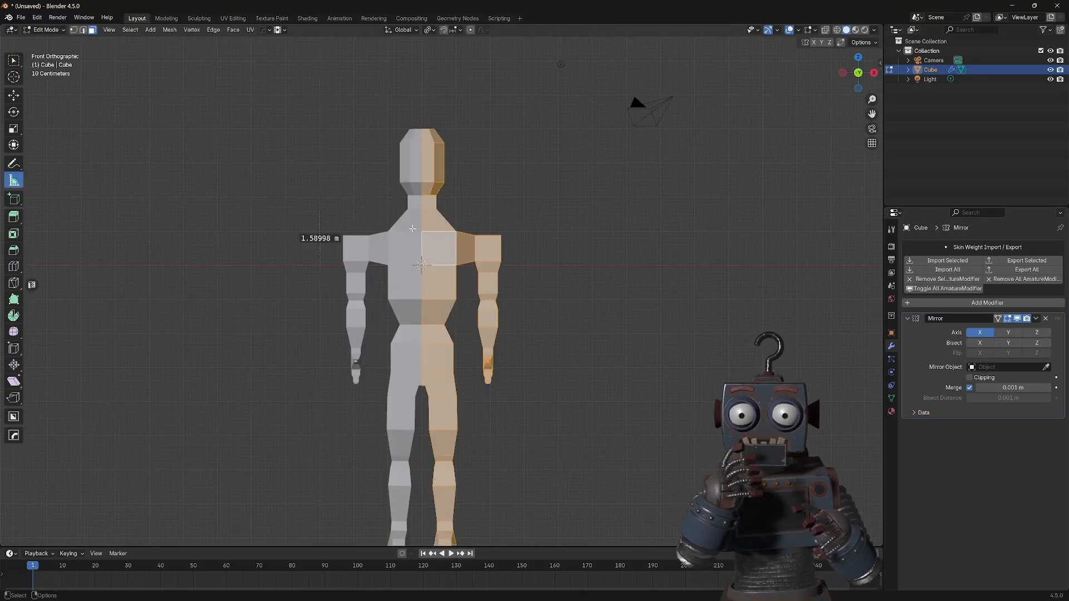
left_click(430, 32)
left_click(448, 63)
key("s")
key("s")
Move the body up so its feet rest on the ground line and fine-tune its scale to the ruler.
left_click(13, 95)
mouse_move(452, 285)
left_mouse_down()
mouse_move(451, 150)
mouse_move(452, 280)
left_mouse_up()
key("s")
left_click(13, 129)
left_click_drag(452, 302, 452, 306)
left_click(312, 262)
Measure a distance with a second ruler about 0.69 m long, well away from the body in front view.
left_click(14, 181)
middle_click_drag(114, 151, 213, 204, "shift")
left_click_drag(213, 203, 223, 273)
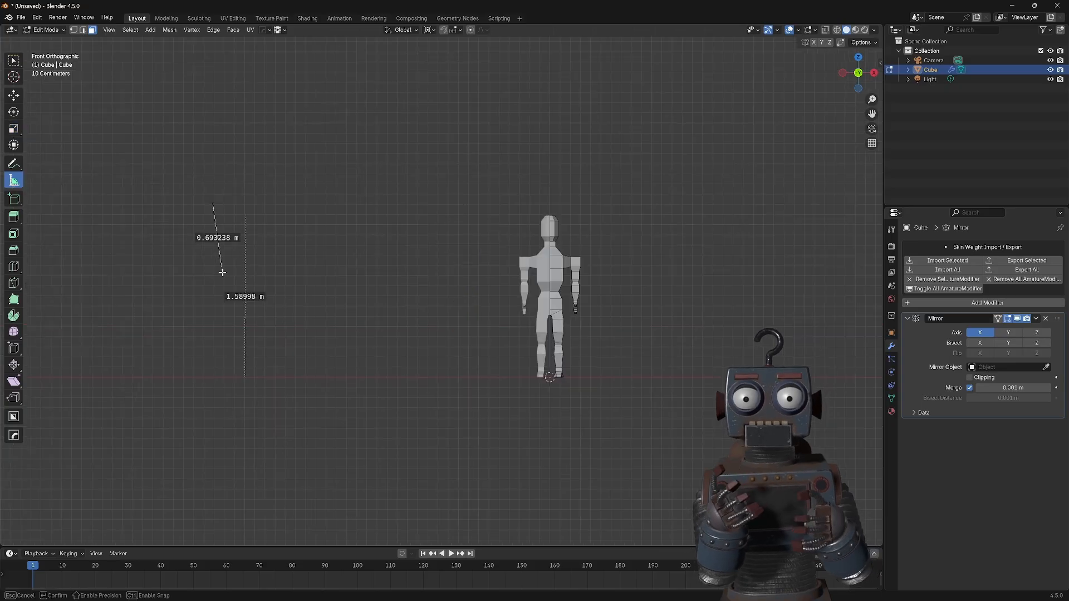
middle_click_drag(580, 262, 484, 239, "shift")
scroll(484, 239, "up", 2)
Add the "WOMAN 7th scale" proportion image beside the body in Object Mode and scale it so the drawn figure matches the body's height.
key("Tab")
left_click_drag(325, 274, 324, 273)
scroll(324, 273, "down", 4)
left_click_drag(384, 458, 384, 334)
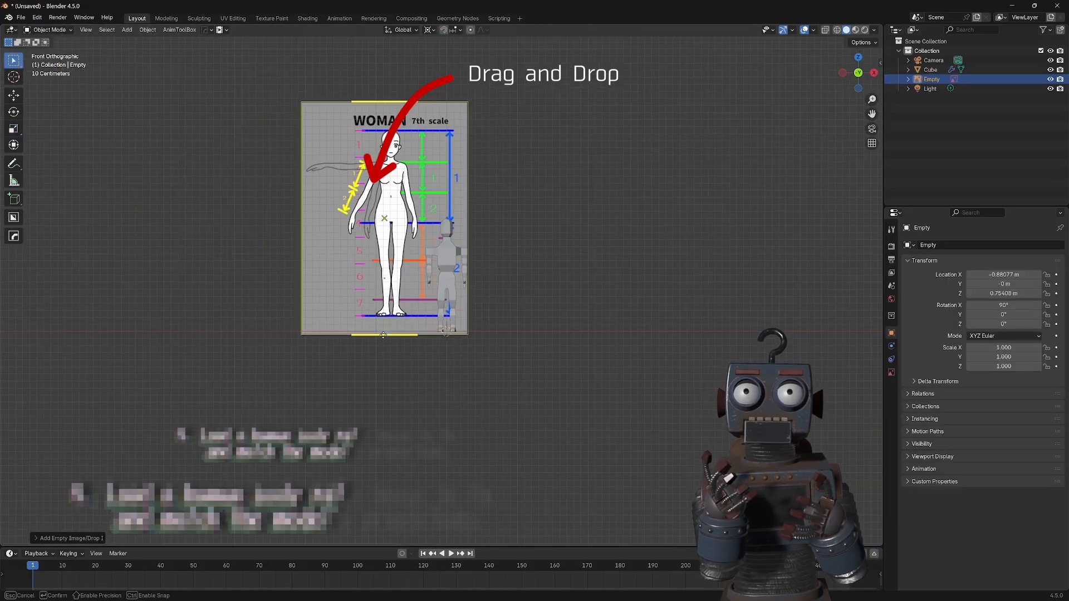
left_click_drag(384, 102, 384, 218)
scroll(332, 98, "up", 6)
scroll(333, 98, "down", 1)
left_click_drag(334, 452, 334, 428)
left_click_drag(334, 109, 334, 77)
left_click_drag(337, 429, 337, 433)
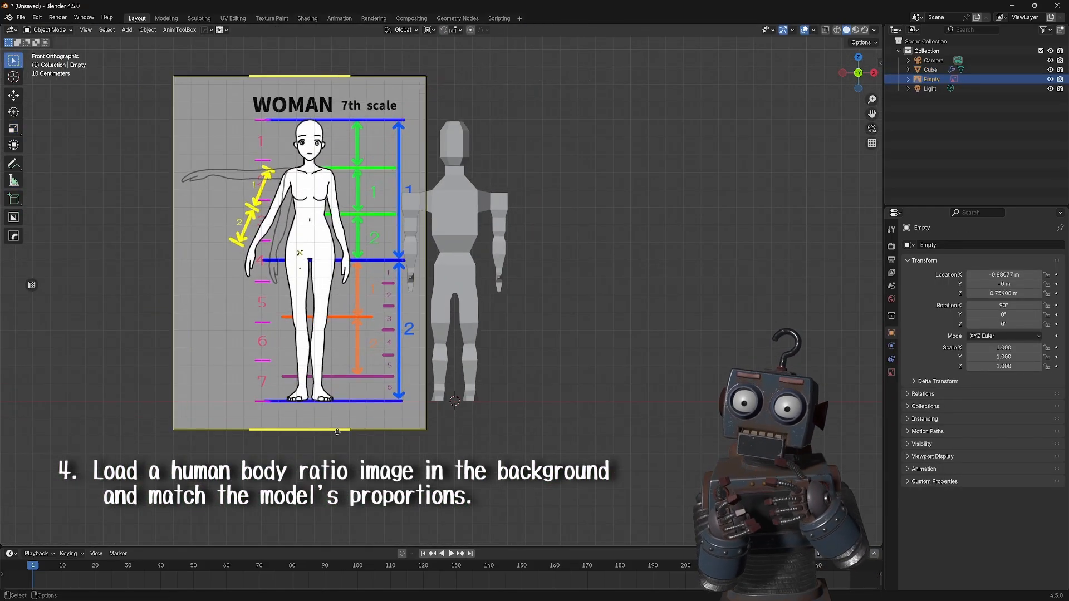
Edit the body mesh with X-ray enabled and adjust the head and chin vertices to the image's head proportions.
left_click(449, 184)
key("Tab")
scroll(516, 136, "up", 1)
middle_click_drag(515, 136, 562, 183, "shift")
key("alt+z")
left_click_drag(470, 129, 535, 195)
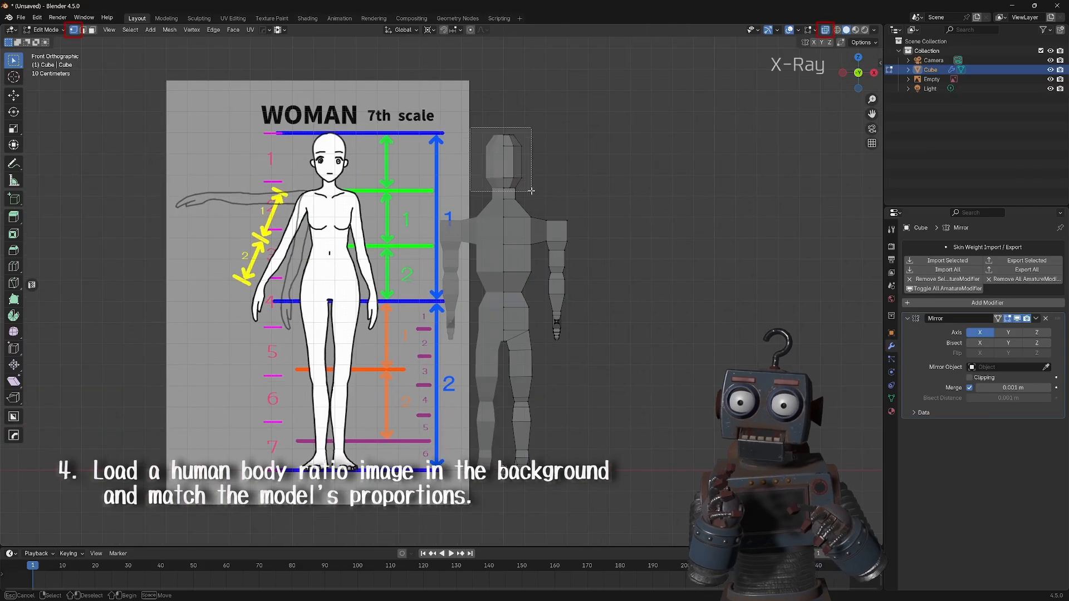
left_click_drag(511, 124, 511, 121)
left_click_drag(495, 168, 532, 191)
left_click_drag(512, 141, 512, 141)
Raise the shoulder and upper-arm vertices toward the image's shoulder line.
left_click_drag(478, 191, 568, 256)
left_click_drag(537, 191, 580, 251)
left_click_drag(544, 186, 543, 174)
Shift the waist, hip and knee vertices vertically to match the image's proportion lines.
left_click(490, 258)
left_click_drag(490, 258, 532, 298)
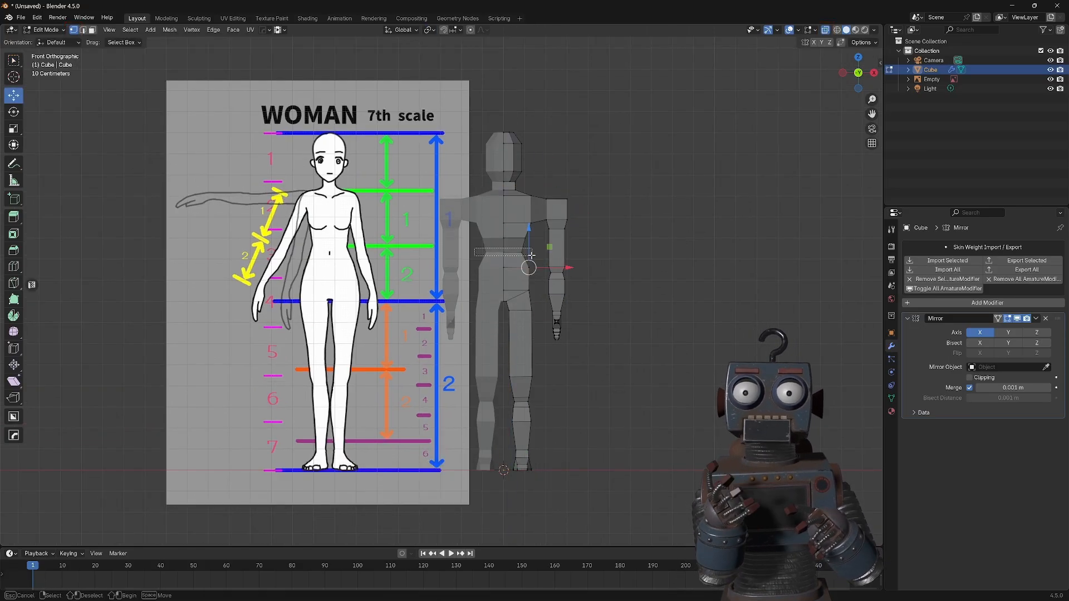
left_click_drag(497, 357, 554, 433)
left_click_drag(521, 357, 521, 328)
left_click_drag(500, 440, 549, 464)
left_click_drag(492, 231, 535, 258)
left_click_drag(515, 202, 508, 191)
Move the arm and shoulder vertices inward to narrow the shoulder width.
left_click_drag(548, 178, 539, 352)
left_click_drag(590, 313, 578, 313)
left_click_drag(567, 188, 549, 224)
left_click_drag(586, 208, 580, 209)
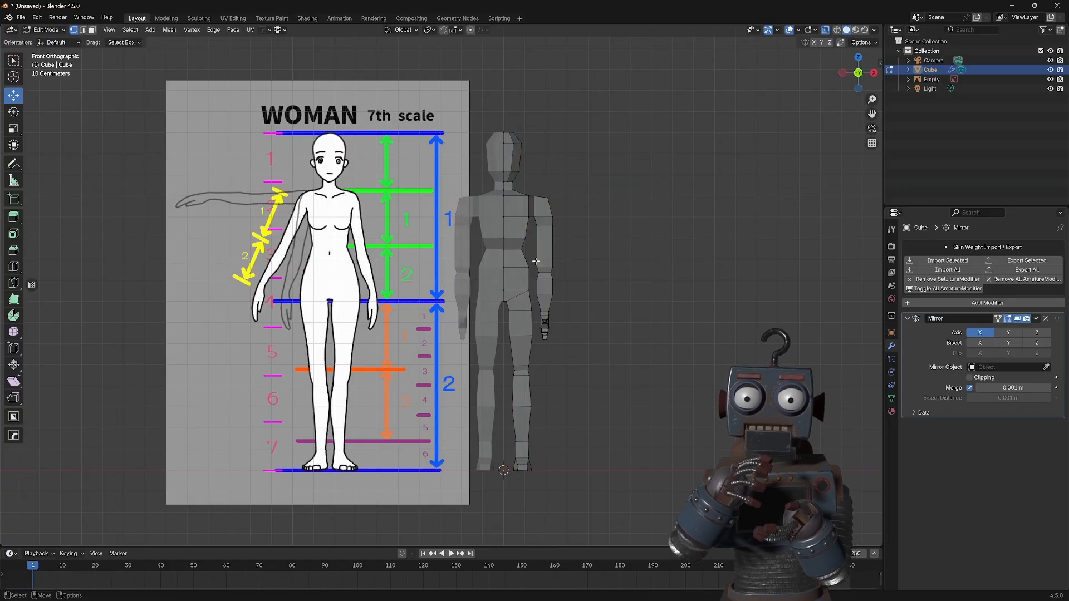
Raise the elbow, forearm and hand vertices to the image's arm proportions and widen the hips slightly.
left_click_drag(565, 262, 534, 284)
left_click_drag(545, 240, 545, 223)
left_click_drag(528, 282, 564, 352)
left_click_drag(544, 271, 544, 260)
left_click_drag(568, 190, 548, 295)
left_click_drag(592, 246, 590, 245)
left_click_drag(522, 280, 535, 298)
left_click_drag(569, 290, 573, 290)
left_click(598, 301)
scroll(564, 170, "up", 1)
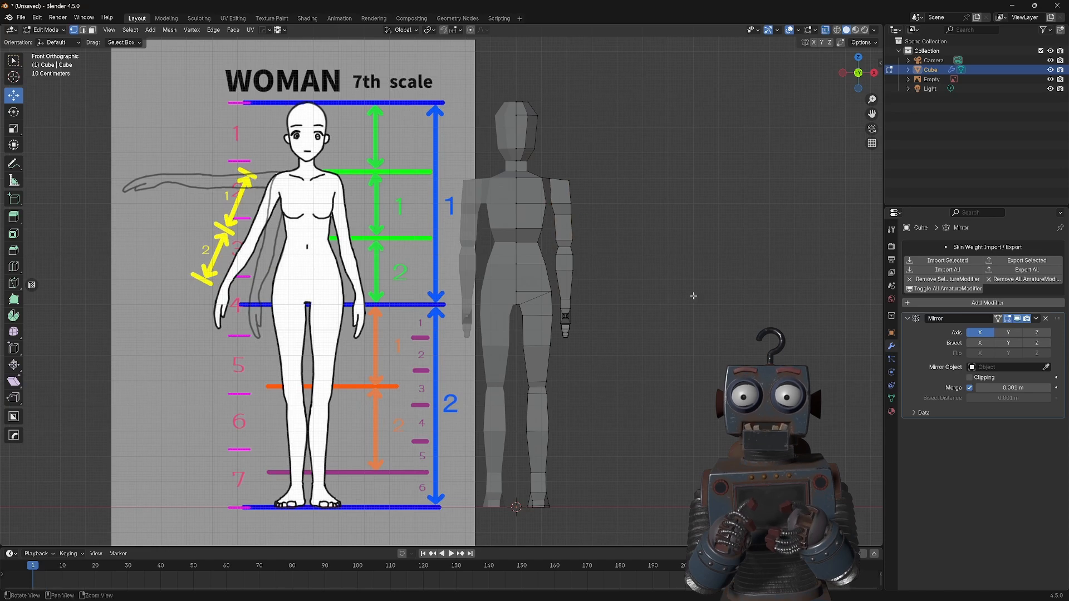
Slim the hips and thighs in right side view by moving their front and back vertices inward.
key("KP_3")
left_click_drag(544, 89, 568, 114)
left_click_drag(648, 236, 647, 236)
scroll(646, 239, "up", 3)
left_click_drag(643, 218, 658, 435)
left_click_drag(693, 318, 700, 318)
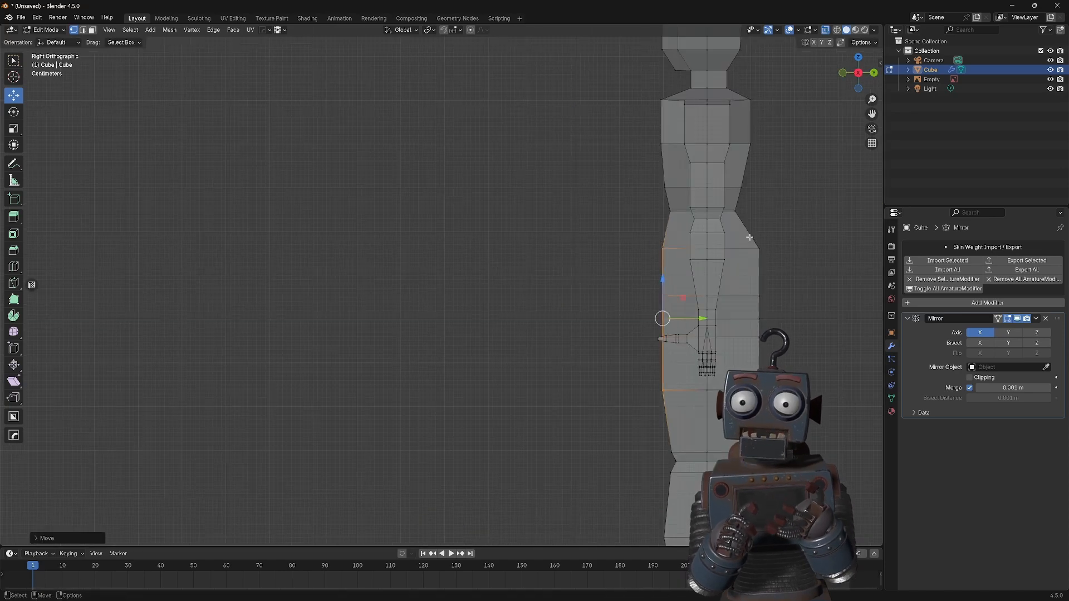
left_click_drag(780, 223, 747, 426)
left_click_drag(796, 318, 785, 318)
left_click(797, 346)
Reshape the knee and calf profile in side view by moving their front and back vertices inward.
middle_click_drag(679, 405, 679, 302, "shift")
left_click_drag(659, 283, 672, 296)
left_click_drag(704, 286, 709, 286)
middle_click_drag(685, 390, 670, 280, "shift")
left_click_drag(640, 312, 660, 335)
left_click_drag(691, 324, 708, 324)
left_click_drag(749, 312, 726, 335)
left_click_drag(775, 323, 765, 323)
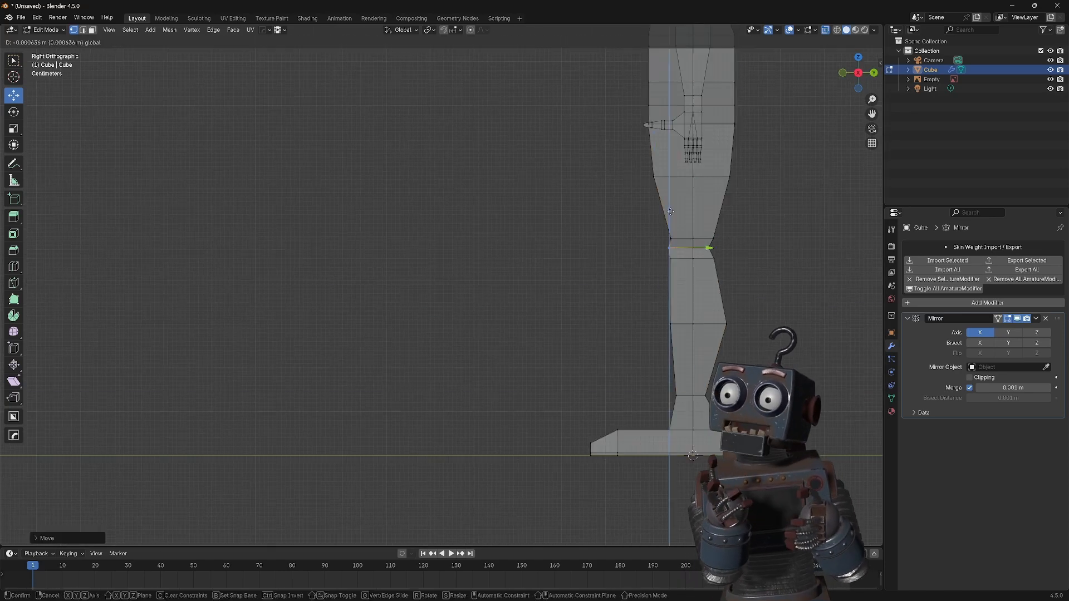
left_click_drag(618, 404, 619, 406)
Refine the upper body's depth in side view with small shifts of its profile vertices toward the front.
middle_click_drag(674, 184, 560, 390, "shift")
scroll(640, 278, "up", 3)
left_click_drag(753, 159, 747, 160)
scroll(724, 184, "down", 1)
left_click_drag(708, 208, 702, 208)
middle_click_drag(623, 413, 618, 327, "shift")
Rotate the thumb so it slants downward from the palm and select the whole little finger for adjustment.
key("r")
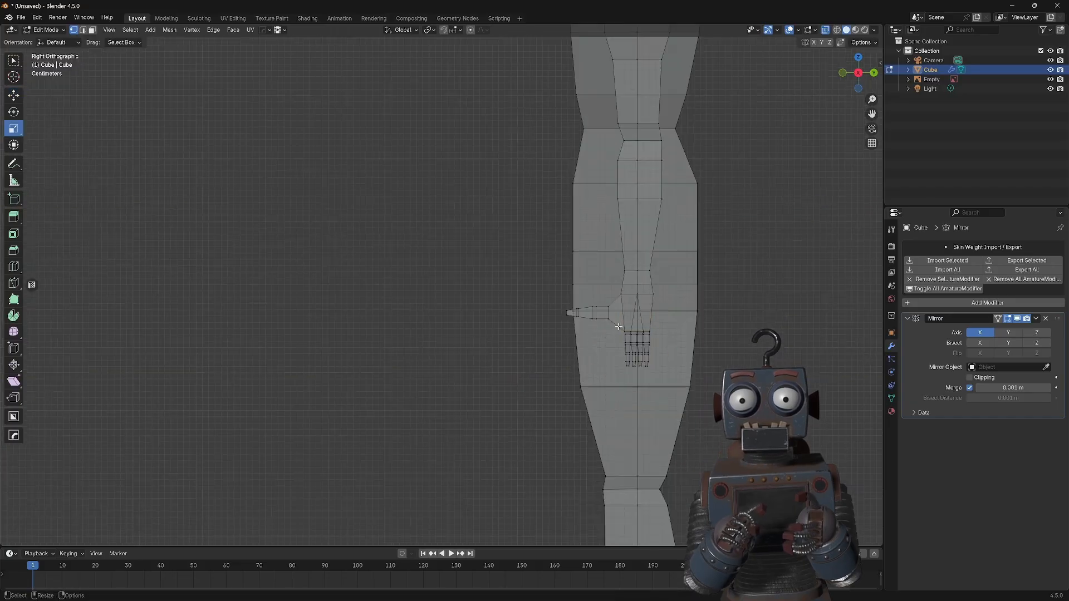
left_click_drag(615, 318, 614, 319)
left_click_drag(613, 334, 556, 334, "alt")
left_click_drag(515, 284, 545, 355)
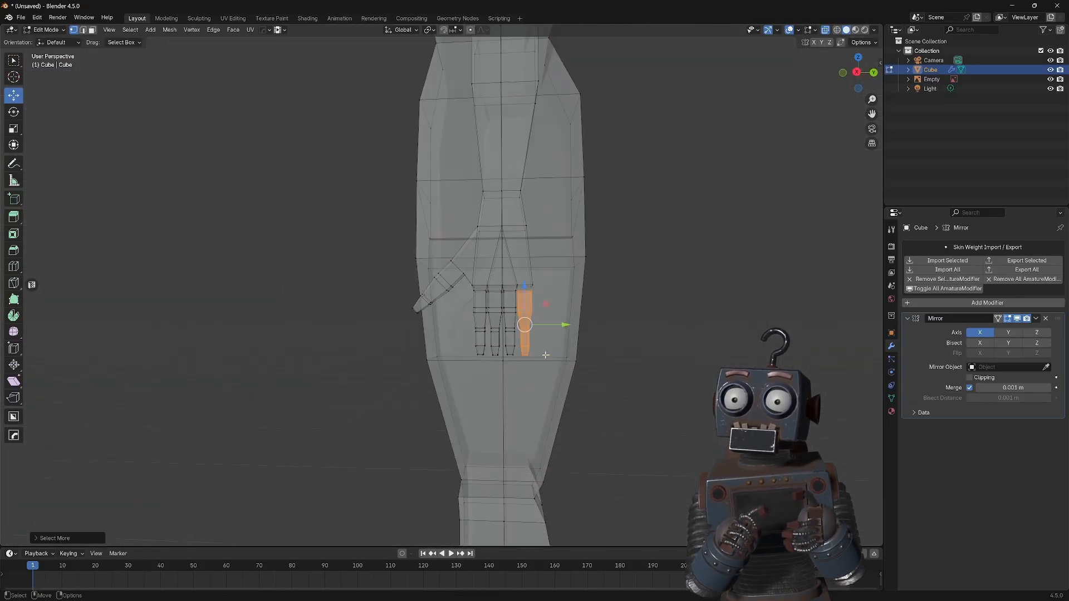
Refine the angles of the hand's thumb and finger segments by rotating them.
scroll(518, 334, "up", 3)
left_click_drag(385, 225, 441, 348)
key("r")
left_click(428, 337)
key("Up")
key("Up")
key("Up")
key("Up")
key("Up")
key("Up")
key("r")
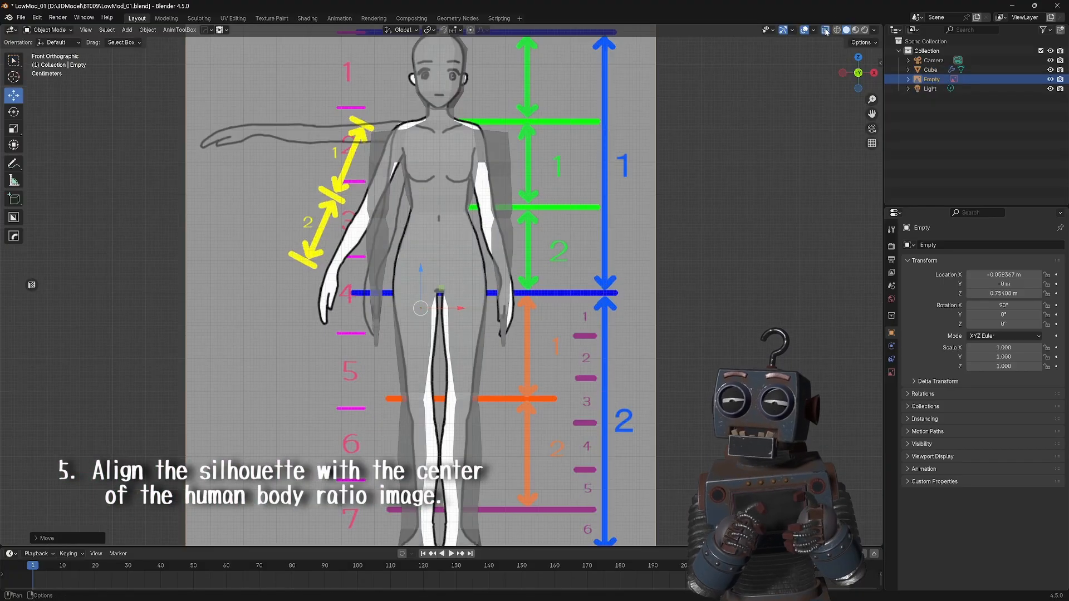
Return the body to Edit Mode over the centred image and move the thigh and knee vertices onto the drawn leg outline.
left_click(49, 29)
left_click(44, 48)
scroll(449, 316, "up", 3)
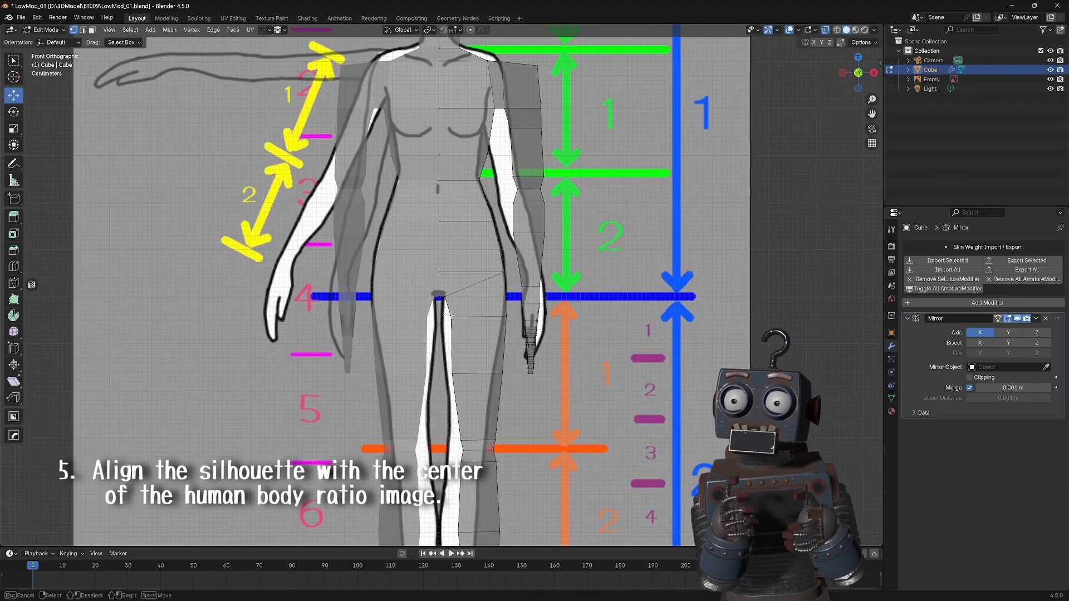
left_click_drag(491, 374, 486, 374)
left_click_drag(491, 361, 518, 388)
left_click_drag(542, 374, 533, 373)
middle_click_drag(439, 427, 485, 297, "shift")
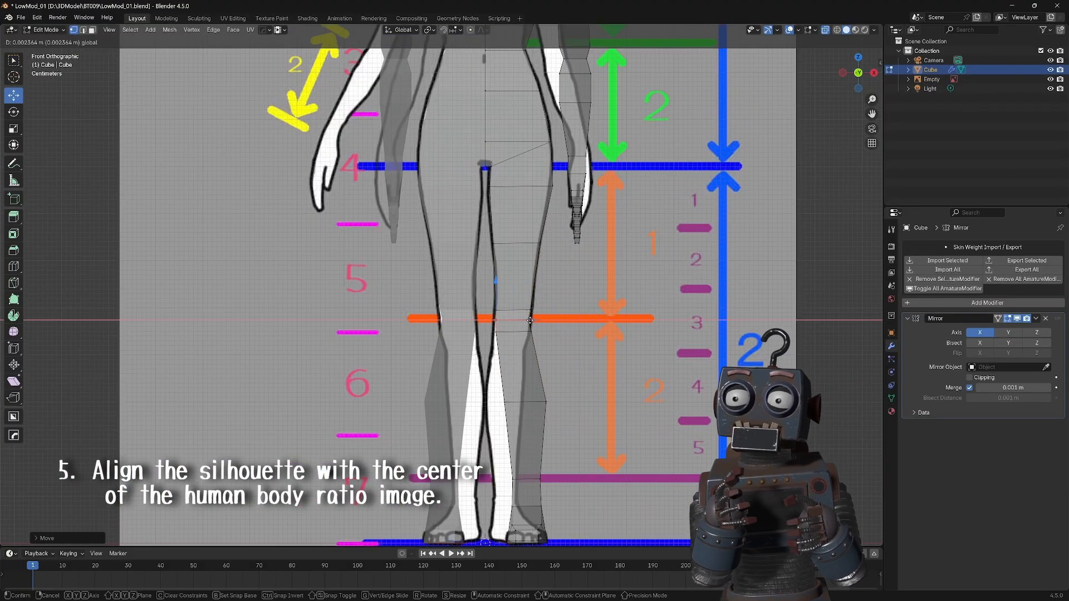
left_click_drag(535, 333, 533, 333)
Move the lower-leg vertices inward to fit the image's calf outline.
middle_click_drag(501, 418, 523, 335, "shift")
left_click_drag(501, 384, 580, 474)
left_click_drag(586, 437, 570, 437)
Move the shoulder, upper-arm and elbow vertices inward to follow the image's drawn arm.
middle_click_drag(524, 134, 487, 495, "shift")
left_click_drag(534, 208, 533, 201)
left_click_drag(526, 192, 590, 267)
left_click_drag(593, 227, 556, 227)
left_click_drag(527, 267, 589, 290)
left_click_drag(597, 279, 577, 278)
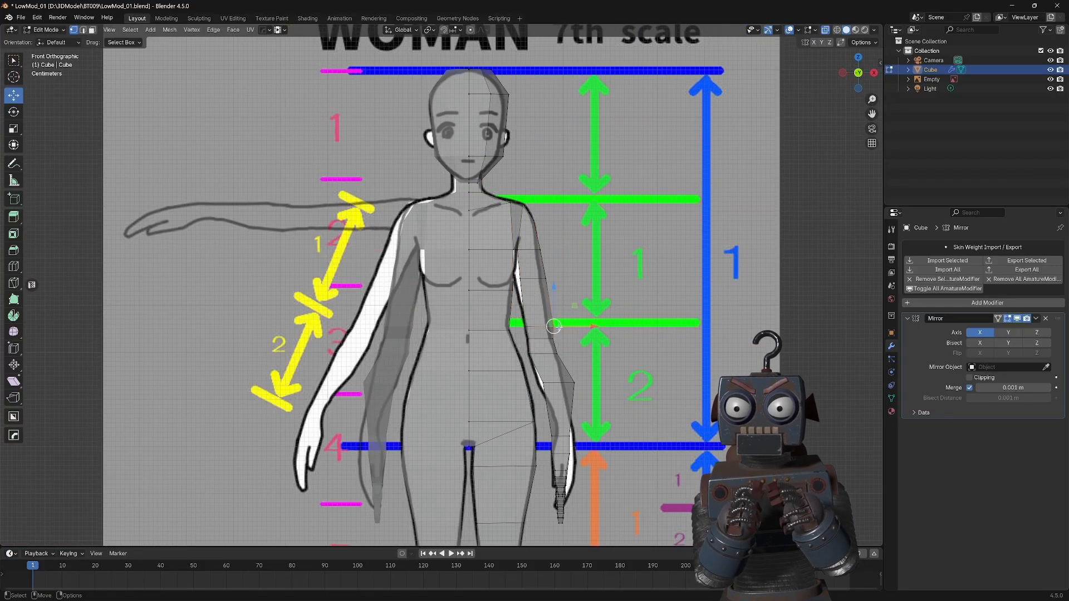
Align the forearm, wrist and hand vertices with the drawn forearm and hand in front view.
left_click_drag(563, 372, 588, 393)
left_click_drag(615, 383, 604, 383)
left_click_drag(541, 426, 584, 445)
left_click_drag(561, 397, 561, 377)
left_click_drag(541, 445, 593, 535)
left_click_drag(601, 497, 604, 497)
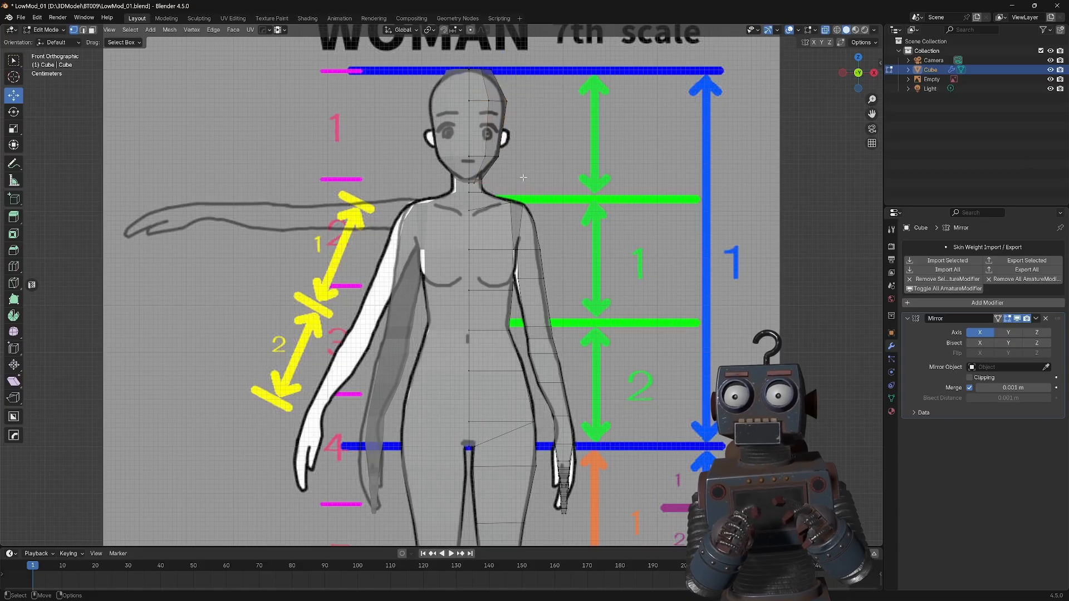
Select the thumb's vertices in right side view with X-ray display and move them downward.
key("KP_3")
left_click_drag(508, 69, 495, 96)
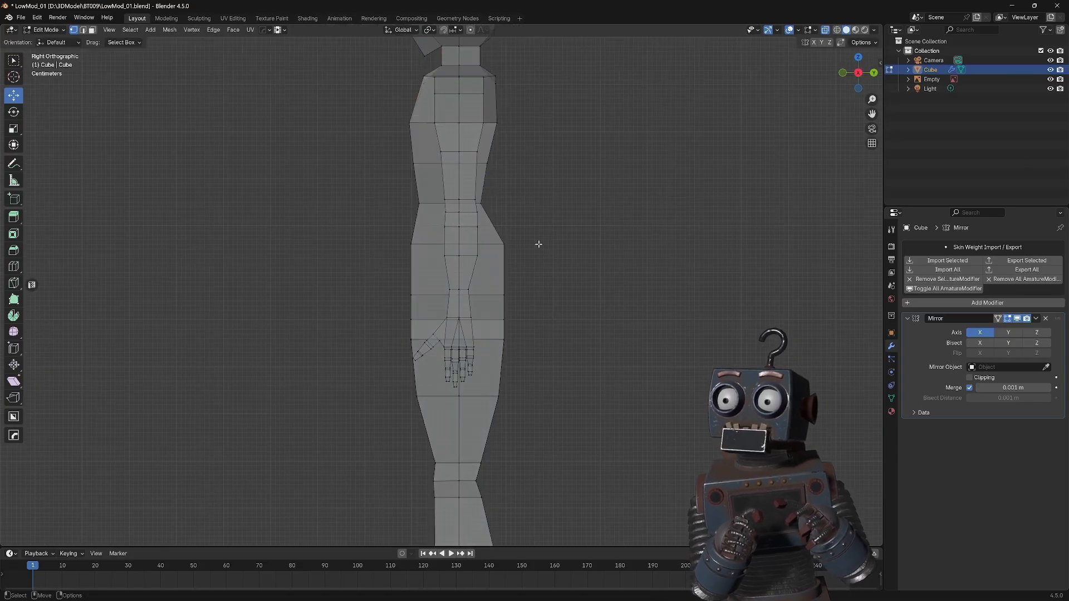
mouse_move(538, 244)
middle_mouse_down()
mouse_move(616, 210)
mouse_move(412, 240)
mouse_move(471, 252)
mouse_move(549, 245)
middle_mouse_up()
left_click(46, 30)
left_click(54, 41)
key("KP_3")
left_click(825, 30)
left_click_drag(351, 311, 426, 406)
left_click_drag(412, 327, 407, 349)
Resize two of the hand's fingers slightly with the Scale tool.
left_click(13, 129)
left_click_drag(428, 391, 447, 437)
left_click_drag(472, 383, 478, 380)
left_click_drag(448, 398, 466, 450)
left_click_drag(493, 395, 506, 385)
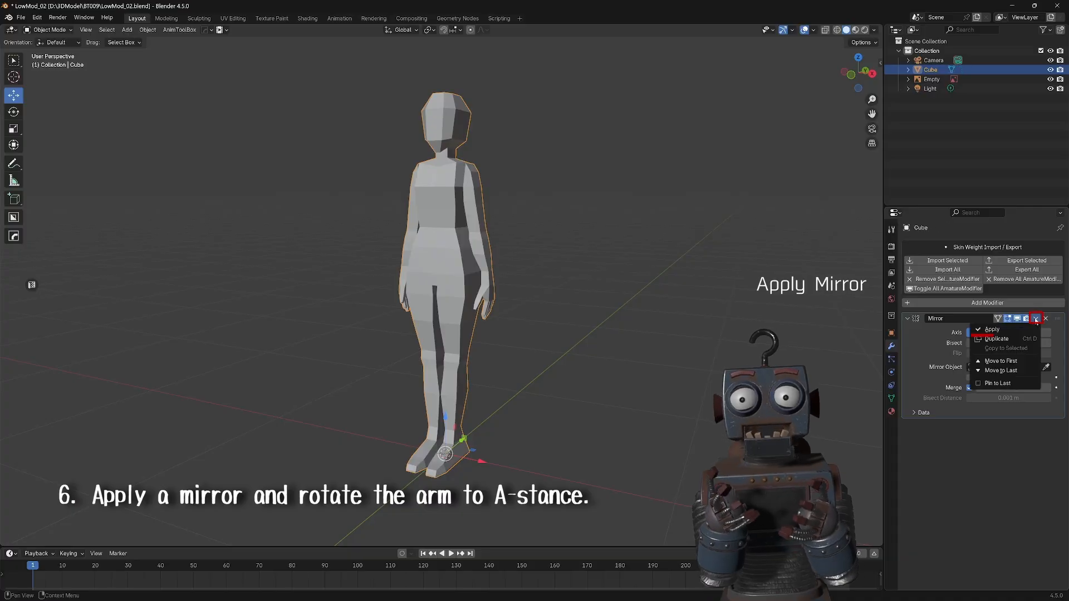
Apply the Mirror modifier and rotate the arms outward about the 3D Cursor at the shoulder to match the image's A-stance.
key("Tab")
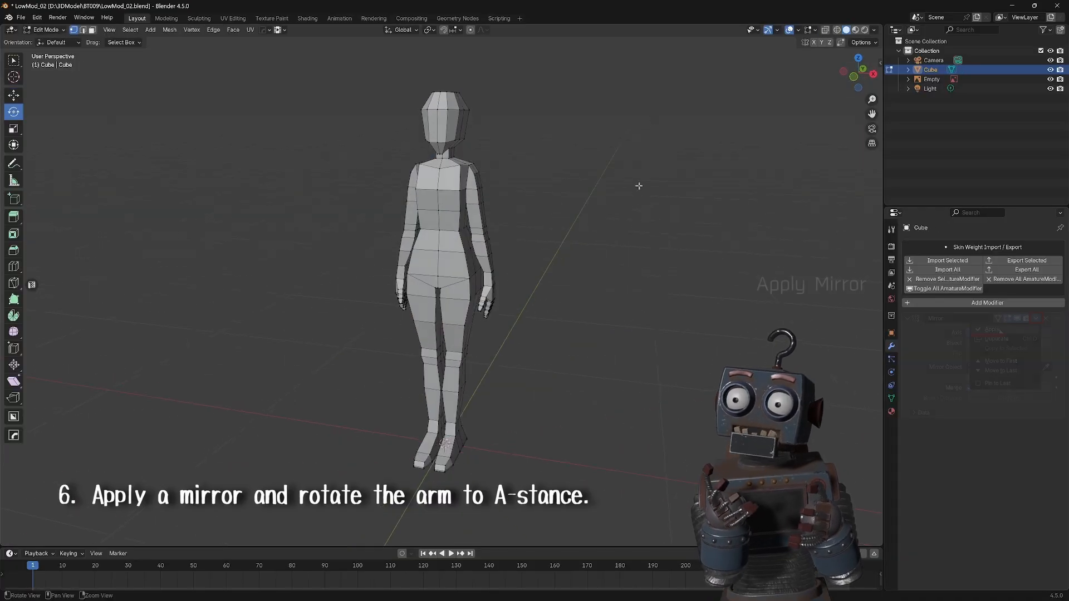
left_click(860, 89)
left_click_drag(352, 258, 391, 335)
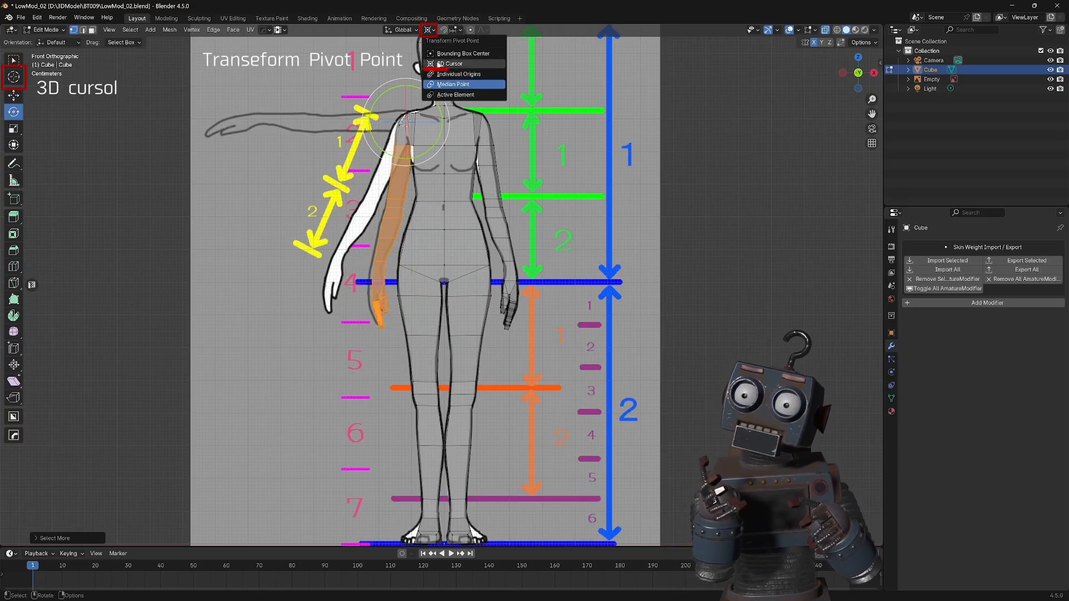
left_click(437, 65)
key("r")
left_click(439, 102)
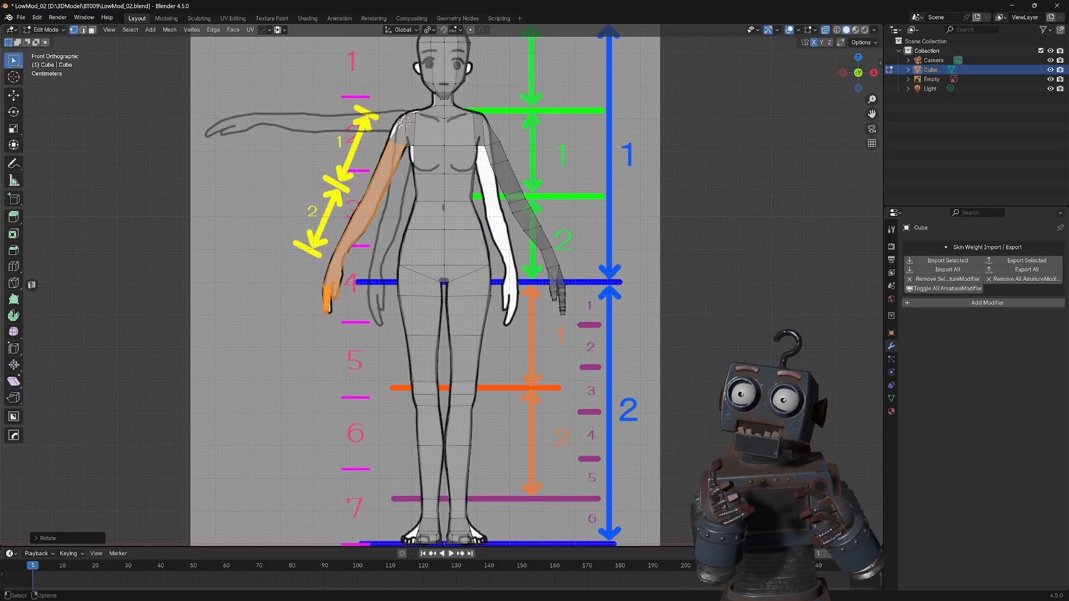
left_click_drag(440, 128, 441, 127)
left_click(594, 148)
Turn off X-ray display and add a horizontal loop cut around the head.
scroll(594, 148, "down", 1)
middle_click_drag(594, 147, 556, 164)
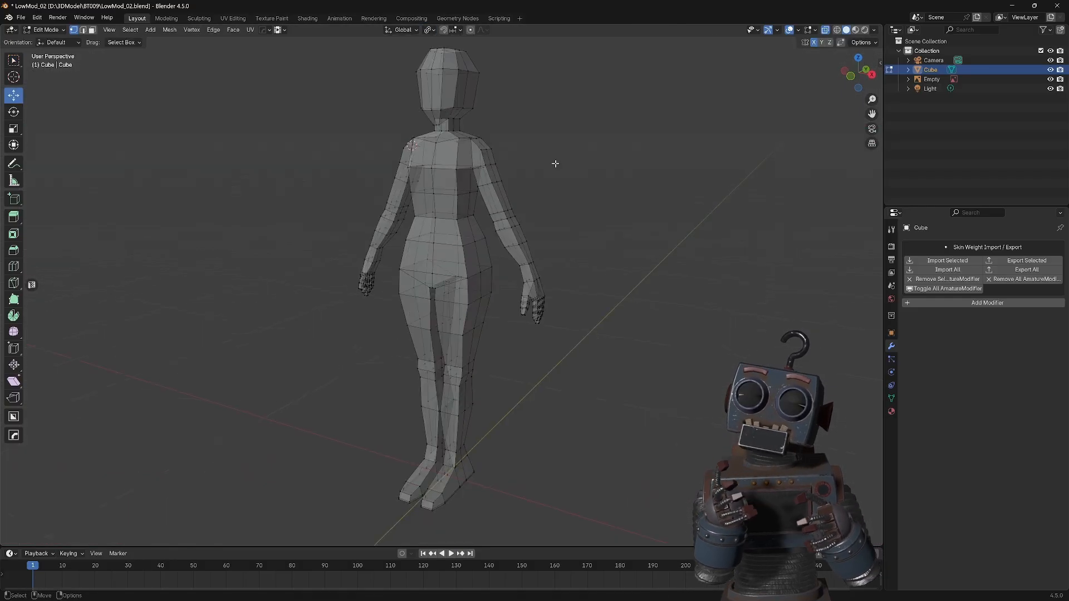
left_click(826, 30)
scroll(685, 113, "down", 1)
middle_click_drag(686, 112, 605, 137)
left_click(84, 34)
scroll(503, 212, "up", 6)
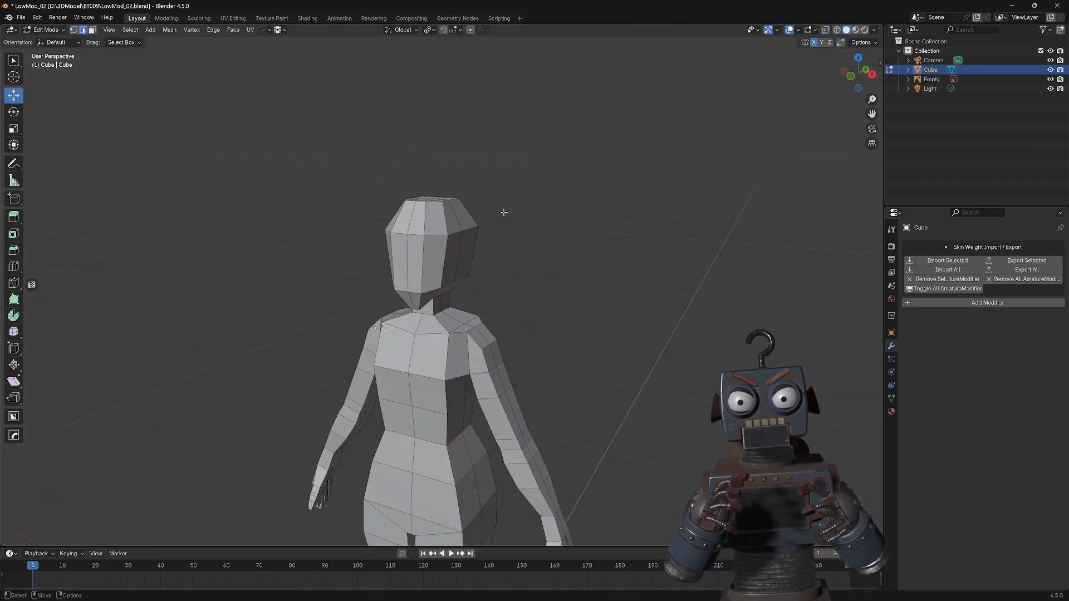
middle_click_drag(503, 213, 486, 201)
left_click(13, 267)
left_click(416, 218)
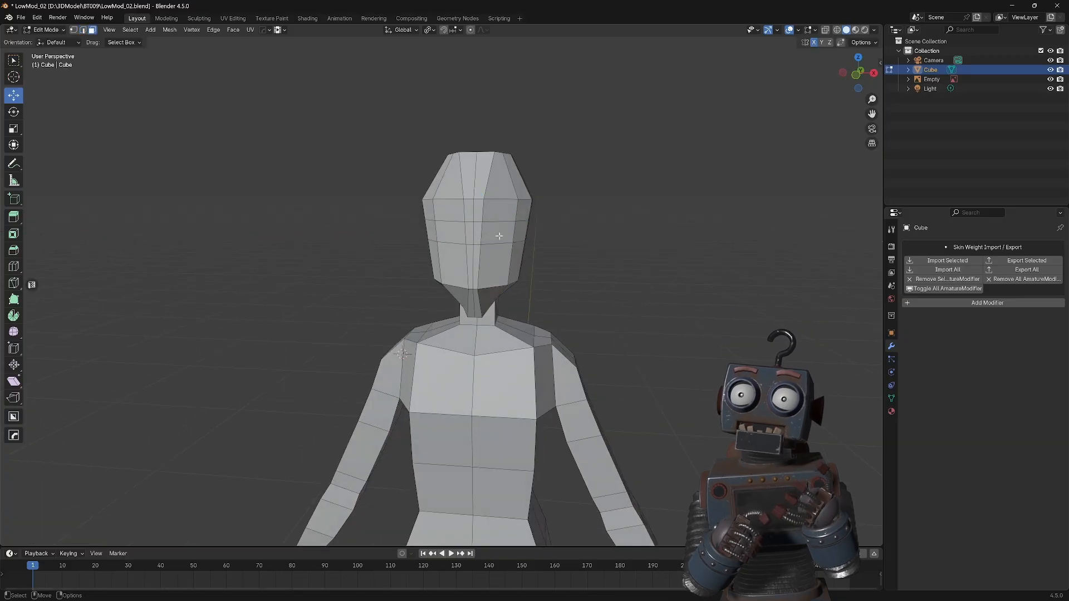
Inset faces for the eyes and mouth on the head and switch to the Move tool to shape the facial features.
key("alt+z")
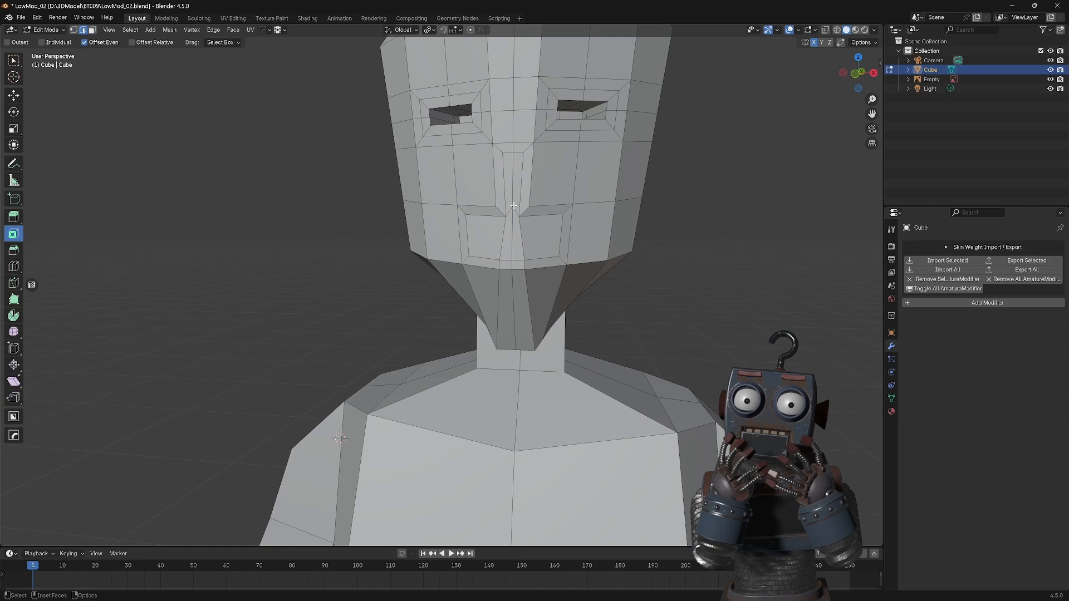
key("shift+space")
key("g")
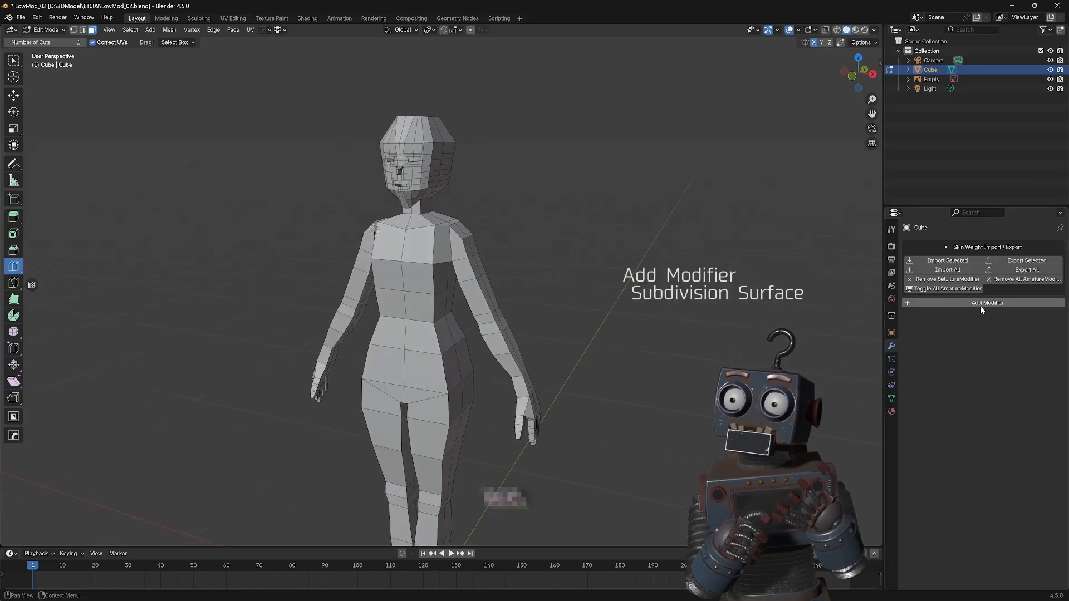
Add a Subdivision Surface modifier to the body and return to Object Mode.
left_click(982, 305)
mouse_move(967, 341)
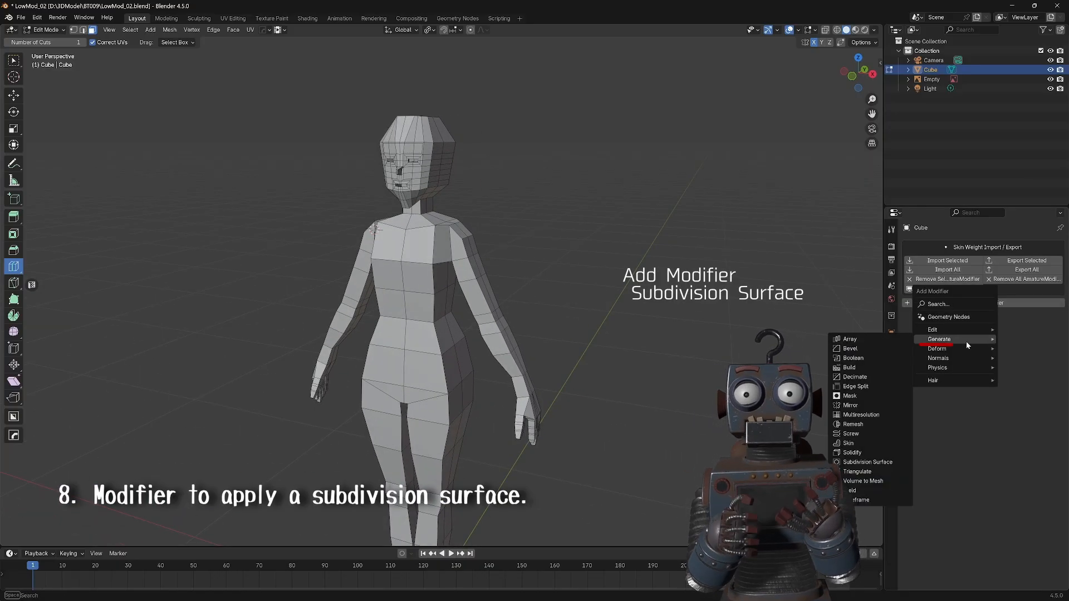
left_click(881, 463)
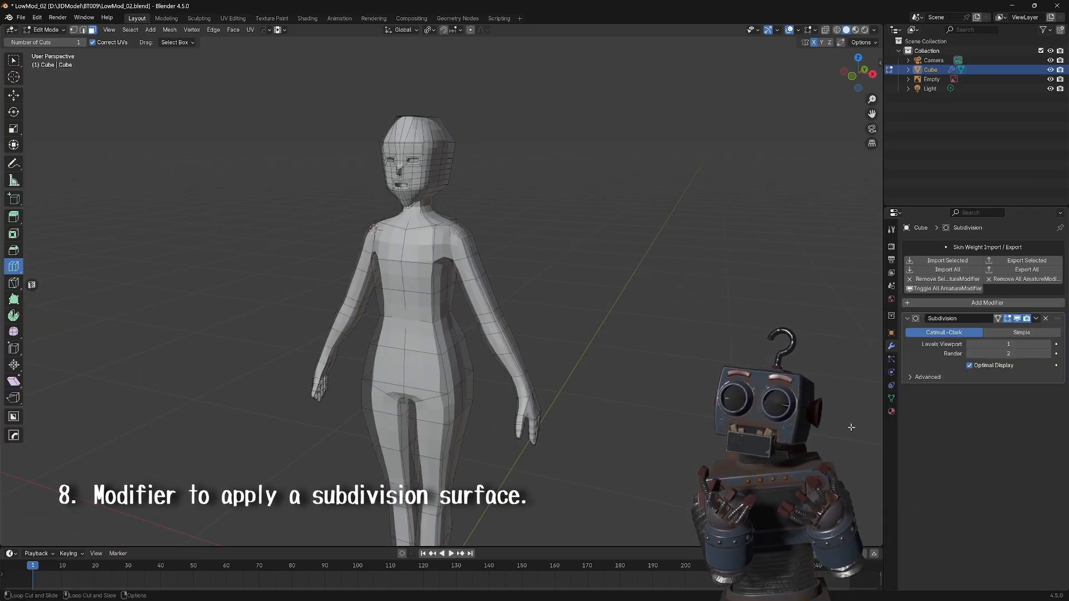
left_click(48, 29)
left_click(45, 58)
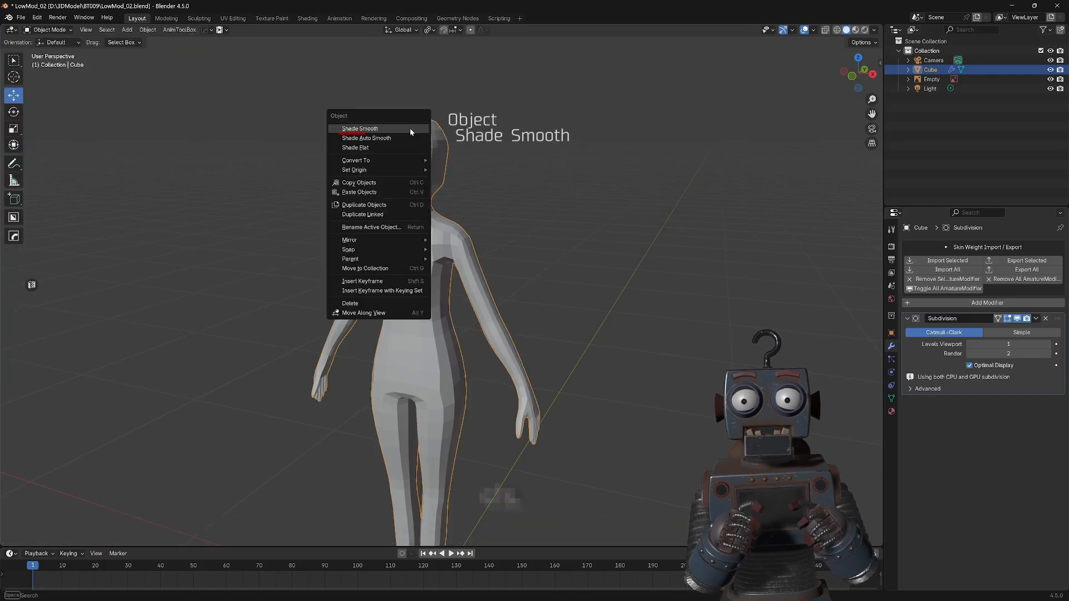
Shade the body smooth and make an in-place duplicate of it with the original object hidden.
left_click(410, 128)
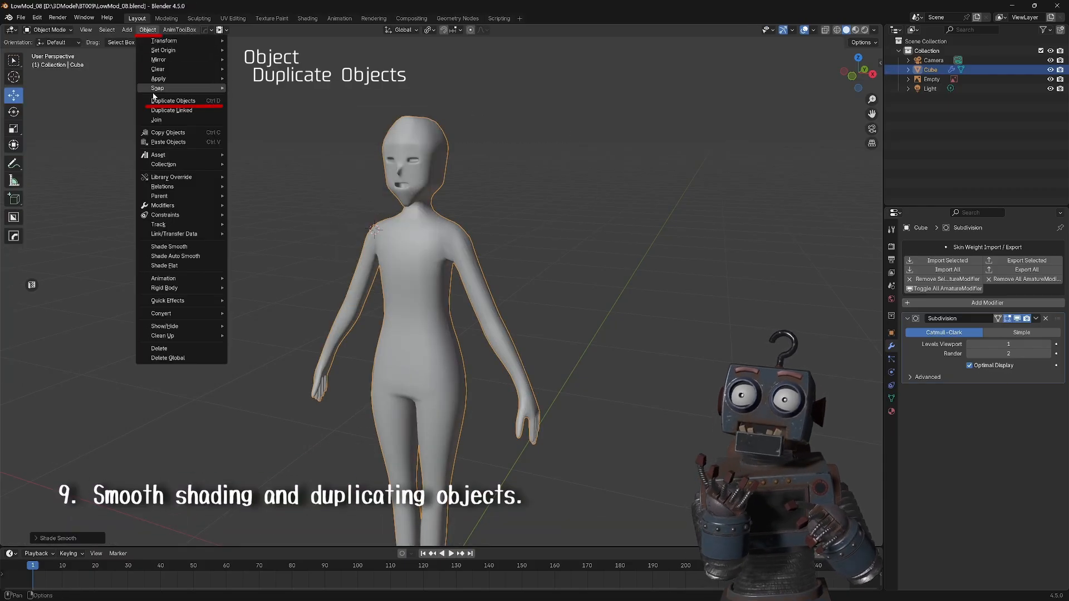
key("shift+d")
right_click(195, 105)
left_click(1051, 69)
Extrude the two chest faces of the duplicate separately with Extrude Individual to form the breasts.
key("3")
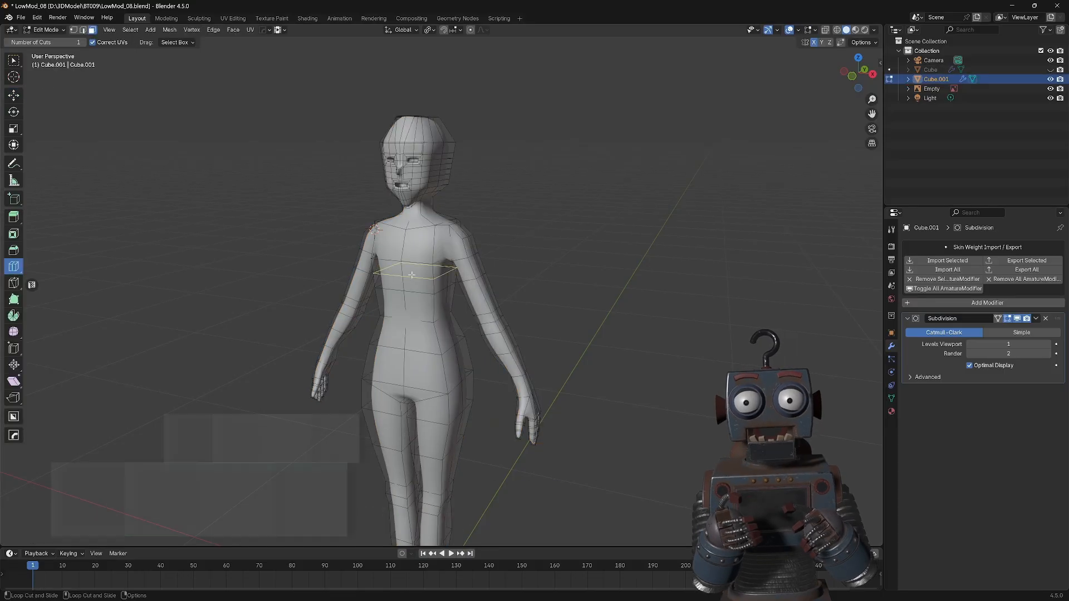
key("q")
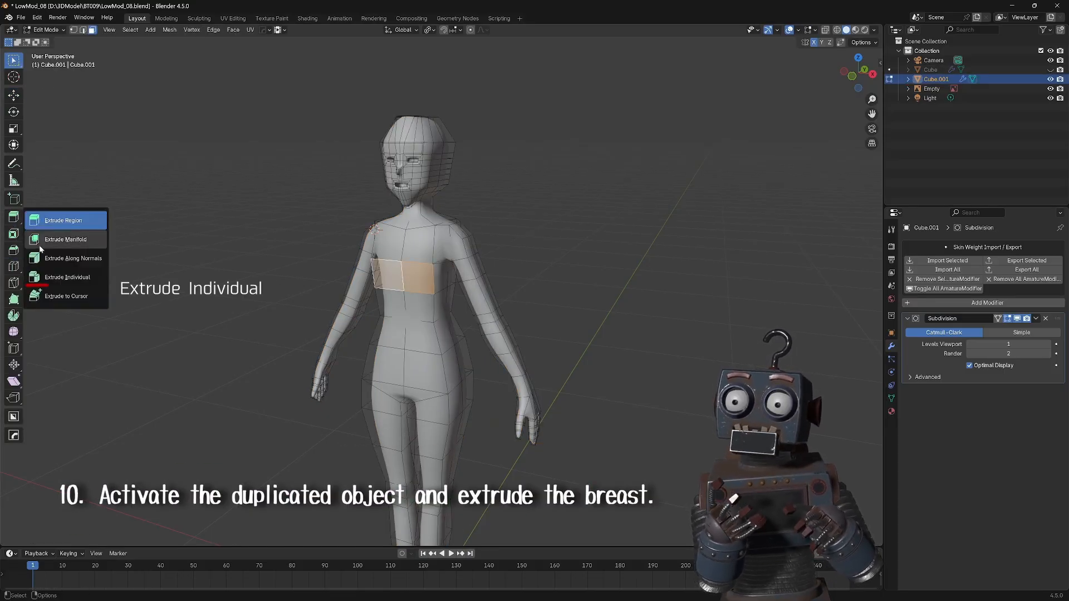
left_click(48, 278)
left_click_drag(379, 295, 383, 297)
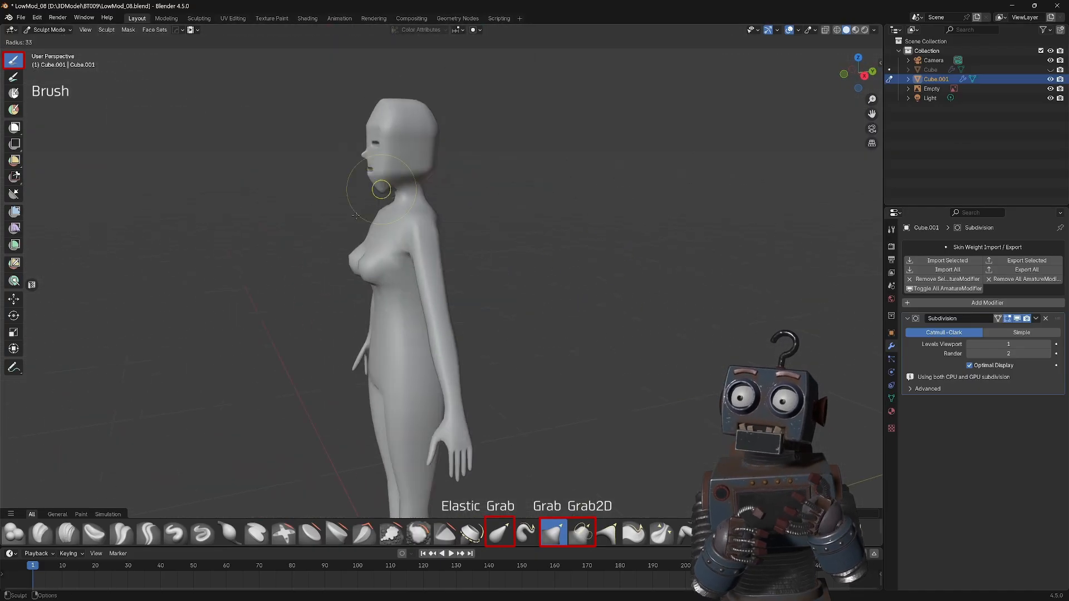
Shape the neck, shoulders and chest in Sculpt Mode with the Grab brush.
middle_click_drag(356, 216, 332, 167)
scroll(331, 167, "up", 3)
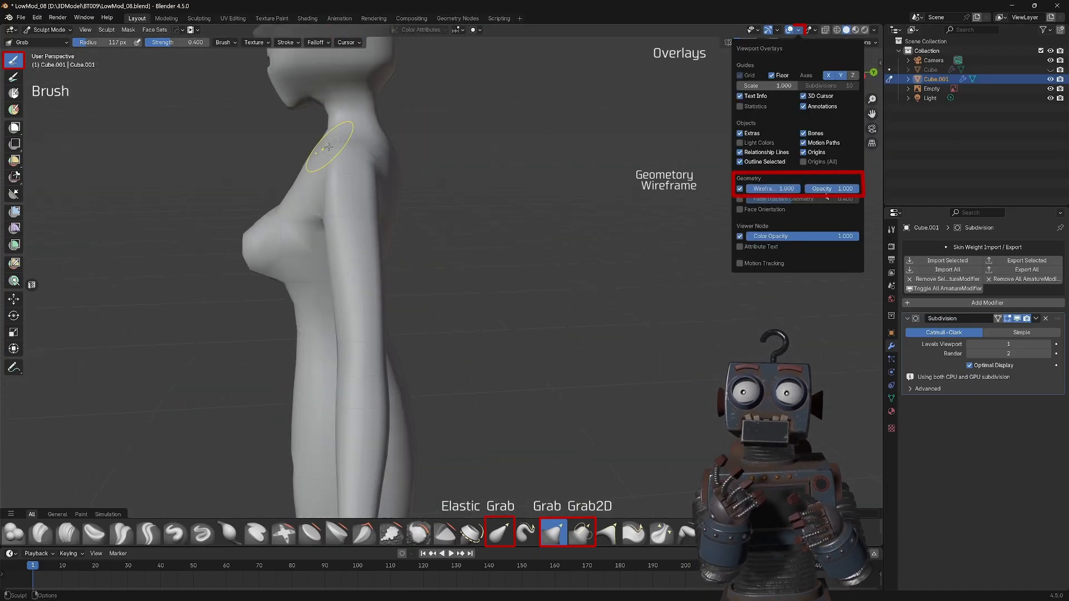
mouse_move(328, 147)
middle_mouse_down()
mouse_move(301, 150)
mouse_move(377, 96)
mouse_move(387, 354)
mouse_move(468, 320)
mouse_move(440, 300)
mouse_move(535, 300)
middle_mouse_up()
scroll(377, 95, "down", 2)
Turn the hand with the Pose brush and adjust its volume with the Inflate/Deflate brush.
left_click(687, 533)
left_click_drag(453, 406, 504, 409)
left_click(499, 533)
key("i")
middle_click_drag(520, 476, 520, 361, "shift")
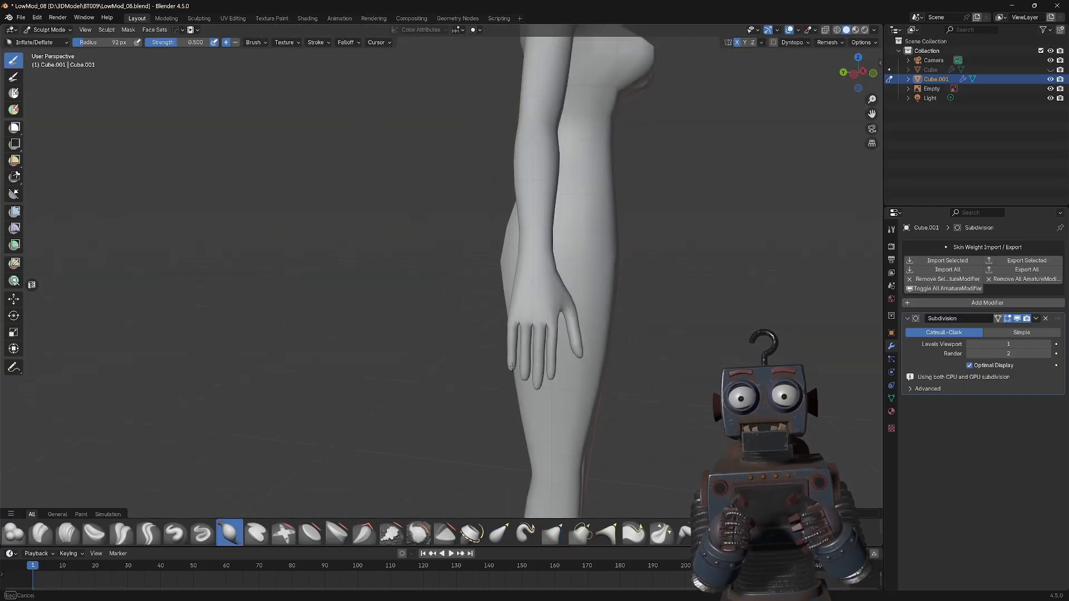
Shape the forearm, hand and fingers from several sides with the Grab brush.
key("g")
scroll(572, 301, "up", 5)
middle_click_drag(572, 301, 535, 234, "shift")
mouse_move(572, 312)
middle_mouse_down()
mouse_move(518, 312)
mouse_move(568, 312)
middle_mouse_up()
mouse_move(424, 357)
middle_mouse_down()
mouse_move(308, 366)
mouse_move(340, 357)
middle_mouse_up()
scroll(390, 335, "down", 4)
scroll(556, 267, "up", 4)
mouse_move(668, 312)
middle_mouse_down()
mouse_move(535, 301)
mouse_move(536, 341)
mouse_move(468, 348)
middle_mouse_up()
key("f")
left_click(512, 279)
mouse_move(298, 442)
middle_mouse_down()
mouse_move(192, 440)
mouse_move(240, 445)
middle_mouse_up()
left_click_drag(190, 467, 193, 466)
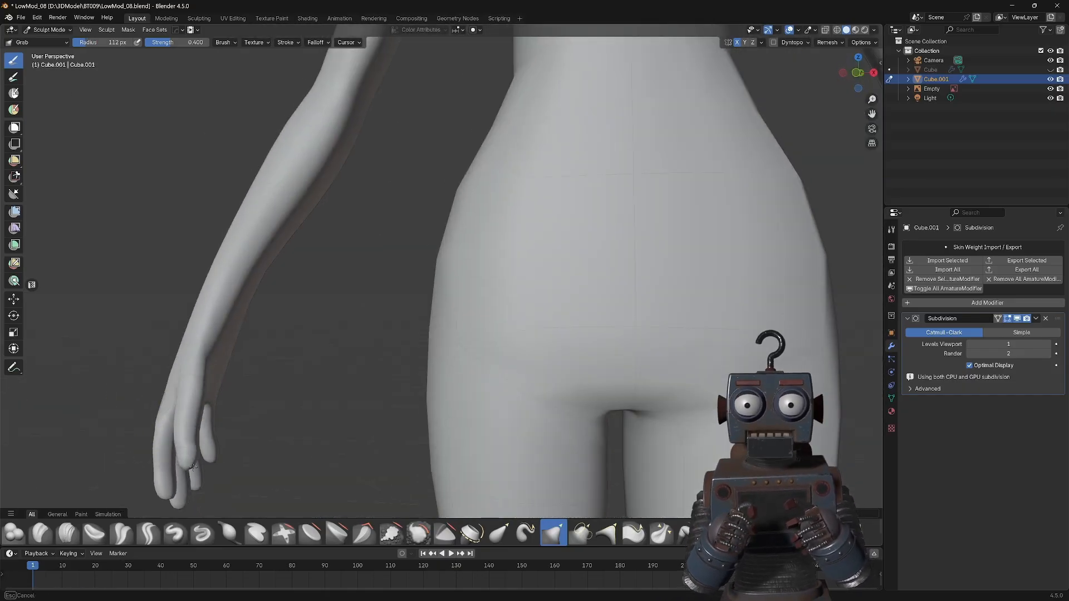
Bend the fingers into a relaxed position with the Pose brush, adjusting the brush radius for the hand.
mouse_move(223, 445)
middle_mouse_down()
mouse_move(290, 429)
mouse_move(390, 312)
mouse_move(473, 356)
middle_mouse_up()
scroll(473, 356, "down", 3)
left_click(686, 534)
left_click_drag(671, 445, 667, 449)
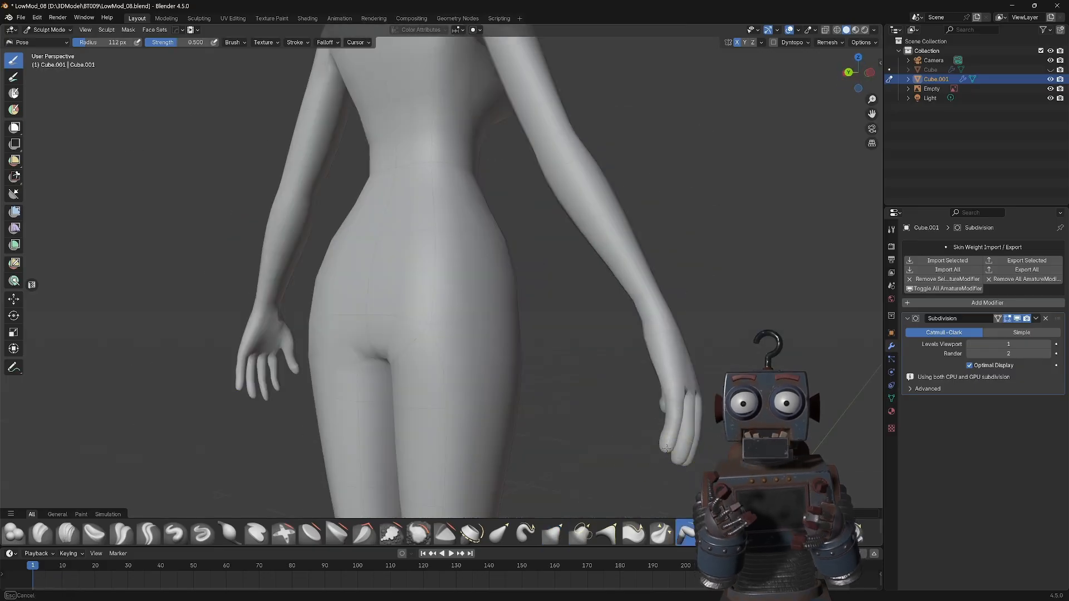
scroll(667, 449, "up", 5)
middle_click_drag(597, 440, 579, 424)
key("g")
mouse_move(557, 390)
middle_mouse_down()
mouse_move(306, 199)
mouse_move(511, 369)
mouse_move(282, 210)
mouse_move(551, 298)
middle_mouse_up()
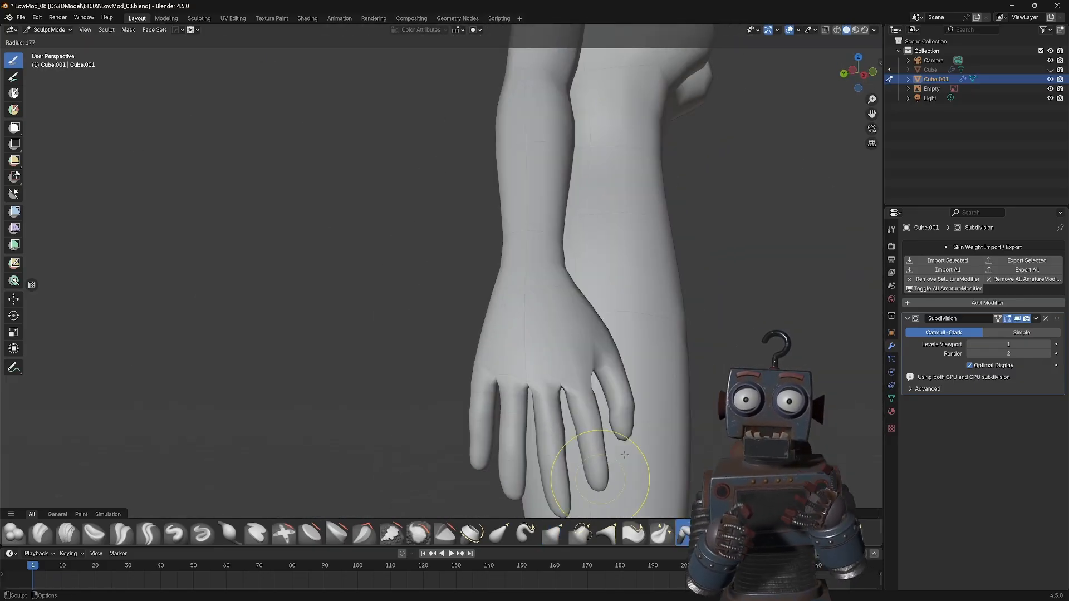
left_click(625, 455)
middle_click_drag(625, 455, 640, 474)
Show the brush settings in the sidebar and refine the hand with the Elastic Grab and Grab brushes.
key("n")
left_click(877, 81)
left_click(498, 533)
mouse_move(518, 418)
middle_mouse_down()
mouse_move(244, 449)
mouse_move(274, 357)
mouse_move(623, 248)
middle_mouse_up()
key("g")
key("f")
mouse_move(471, 374)
middle_mouse_down()
mouse_move(430, 310)
mouse_move(453, 334)
mouse_move(434, 388)
mouse_move(435, 345)
middle_mouse_up()
scroll(435, 336, "down", 4)
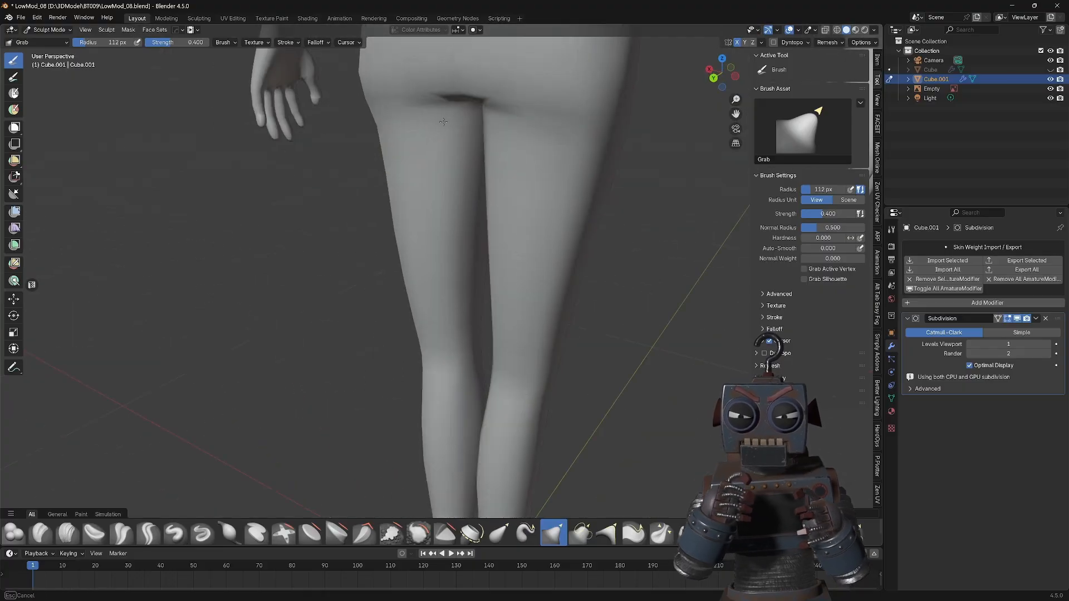
Shape the thighs, knees, calves and feet with the Grab and Grab 2D brushes.
middle_click_drag(443, 121, 424, 246)
mouse_move(420, 353)
middle_mouse_down()
mouse_move(479, 375)
mouse_move(402, 363)
middle_mouse_up()
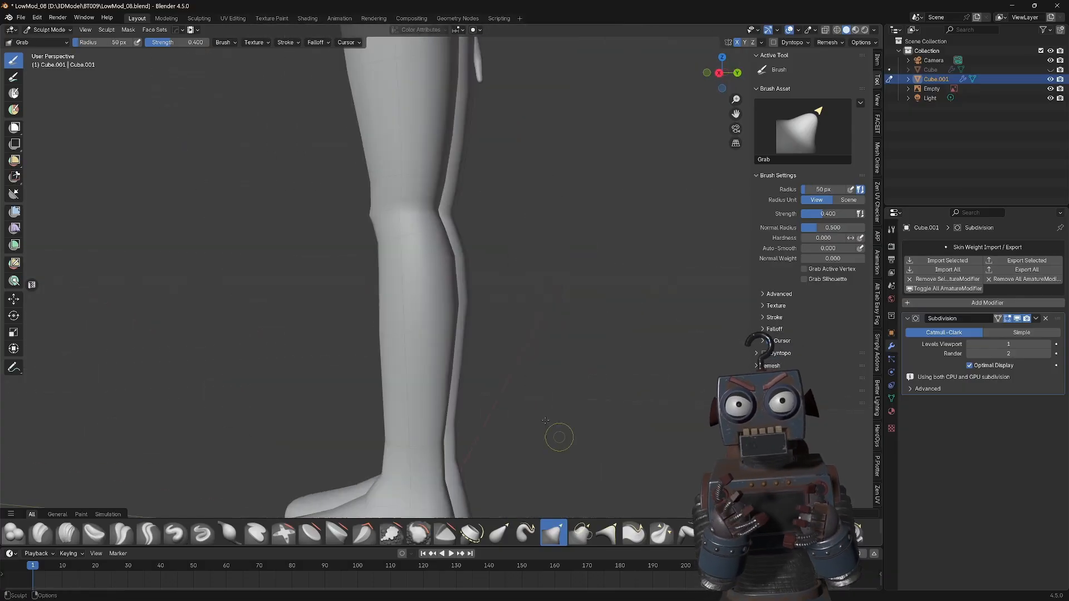
mouse_move(546, 421)
middle_mouse_down()
mouse_move(353, 425)
mouse_move(482, 411)
middle_mouse_up()
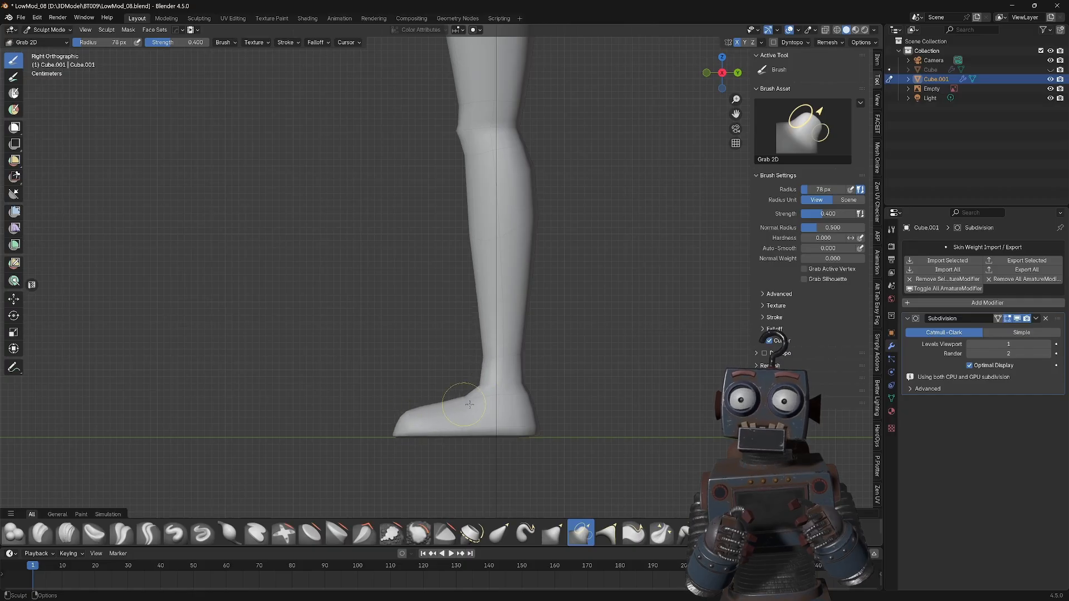
middle_click_drag(474, 455, 514, 460)
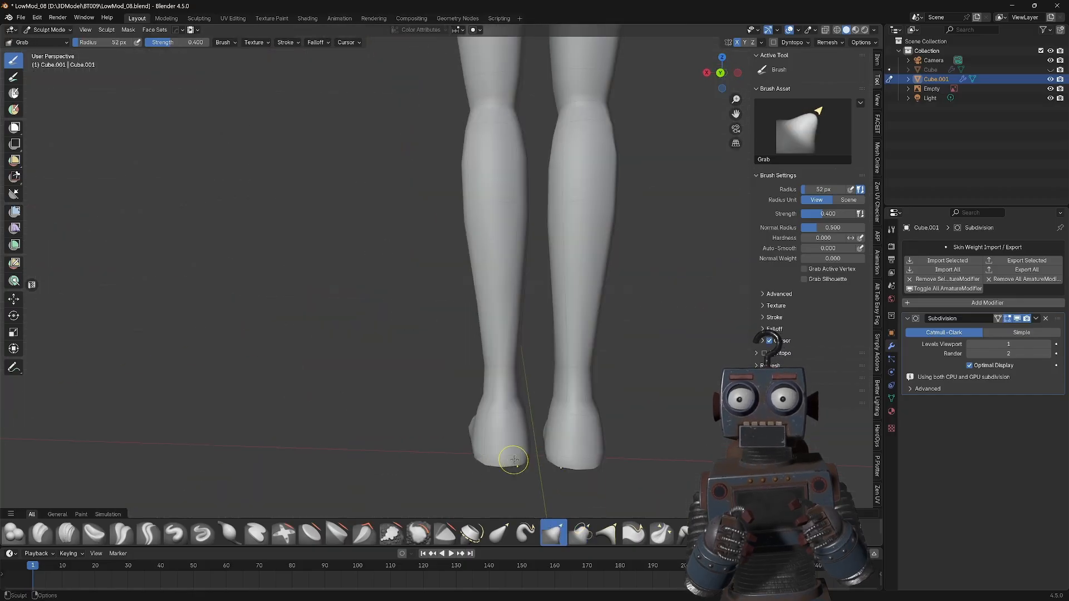
Match the torso and shoulders to the reference image in X-ray front view with a 240 px Grab brush.
mouse_move(427, 275)
middle_mouse_down()
mouse_move(530, 375)
mouse_move(510, 306)
mouse_move(606, 314)
mouse_move(334, 342)
mouse_move(502, 303)
mouse_move(326, 310)
mouse_move(468, 153)
mouse_move(553, 200)
mouse_move(529, 205)
mouse_move(525, 177)
mouse_move(418, 294)
mouse_move(444, 162)
mouse_move(364, 161)
mouse_move(445, 153)
mouse_move(447, 167)
middle_mouse_up()
key("bracketright")
key("bracketright")
scroll(444, 162, "up", 5)
key("f")
mouse_move(387, 123)
middle_mouse_down("shift")
mouse_move(403, 240)
mouse_move(453, 239)
mouse_move(430, 344)
middle_mouse_up("shift")
key("KP_1")
scroll(432, 344, "down", 4)
scroll(446, 351, "up", 3)
key("alt+z")
key("f")
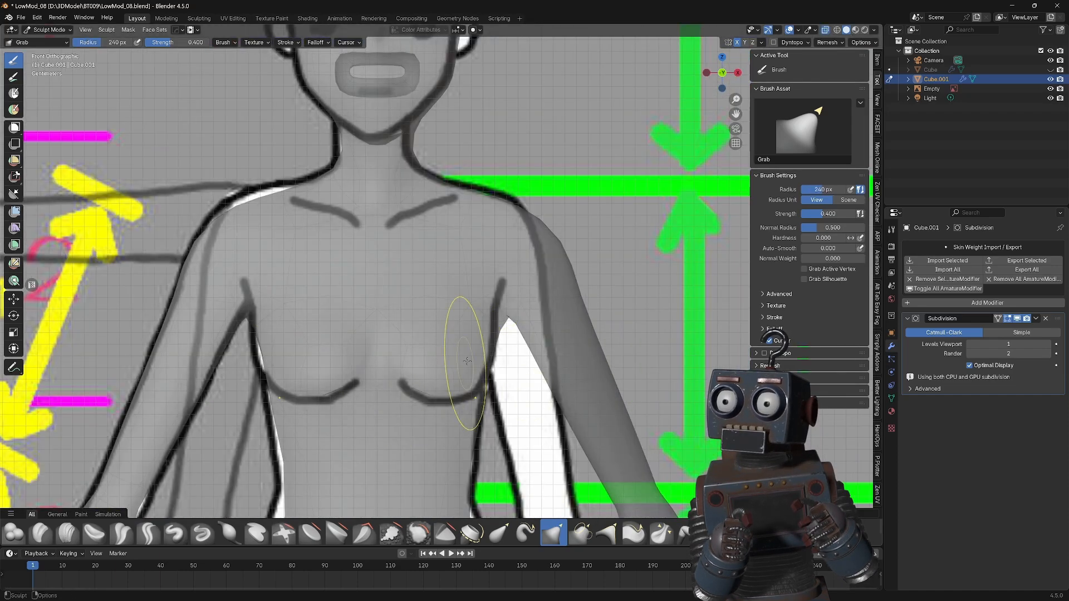
Turn off X-ray and refine the body's side and back shape with the Grab brush.
key("alt+z")
scroll(444, 358, "down", 1)
key("KP_3")
middle_click_drag(299, 368, 341, 174)
Fit the head and jaw outline to the reference image in X-ray front view with the Grab brush.
key("KP_1")
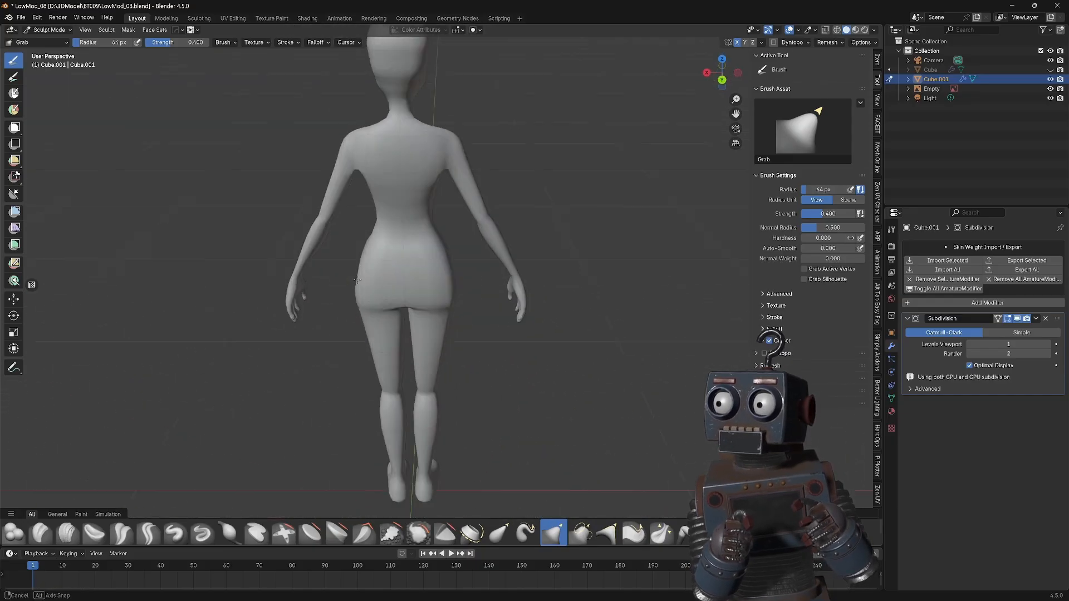
scroll(496, 289, "up", 6)
left_click_drag(486, 144, 493, 181)
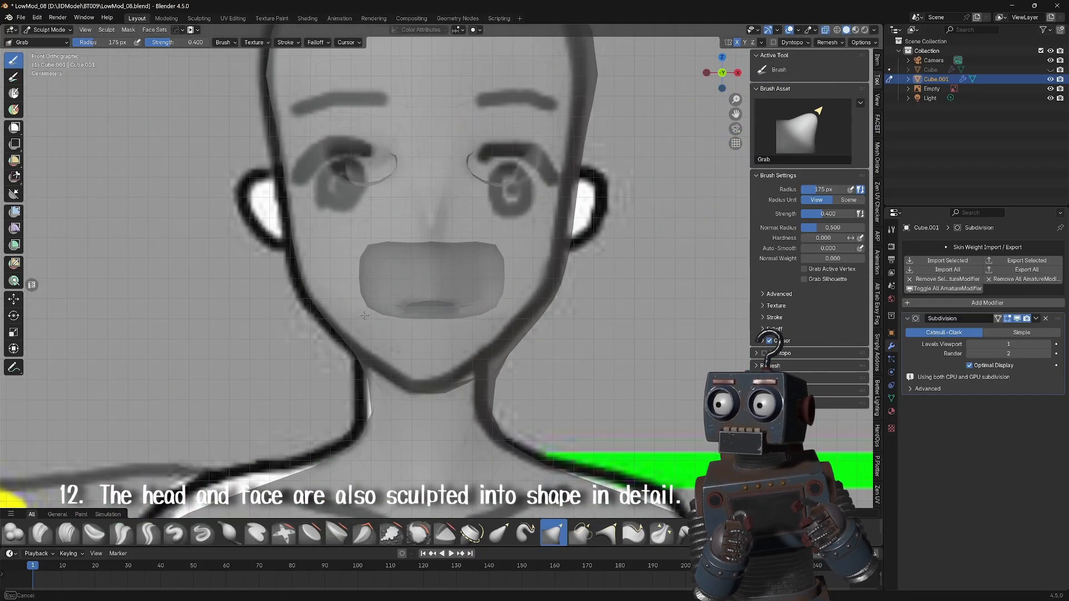
middle_click_drag(525, 96, 536, 146, "shift")
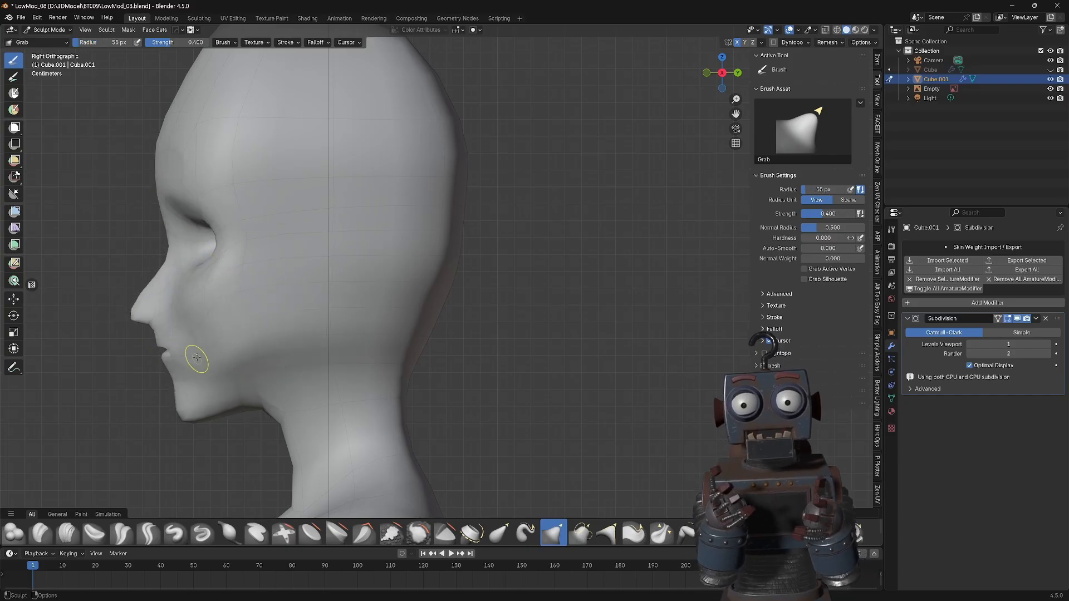
Sculpt the facial profile, eye sockets, forehead and back of the head with the Grab brush.
middle_click_drag(211, 84, 241, 142, "shift")
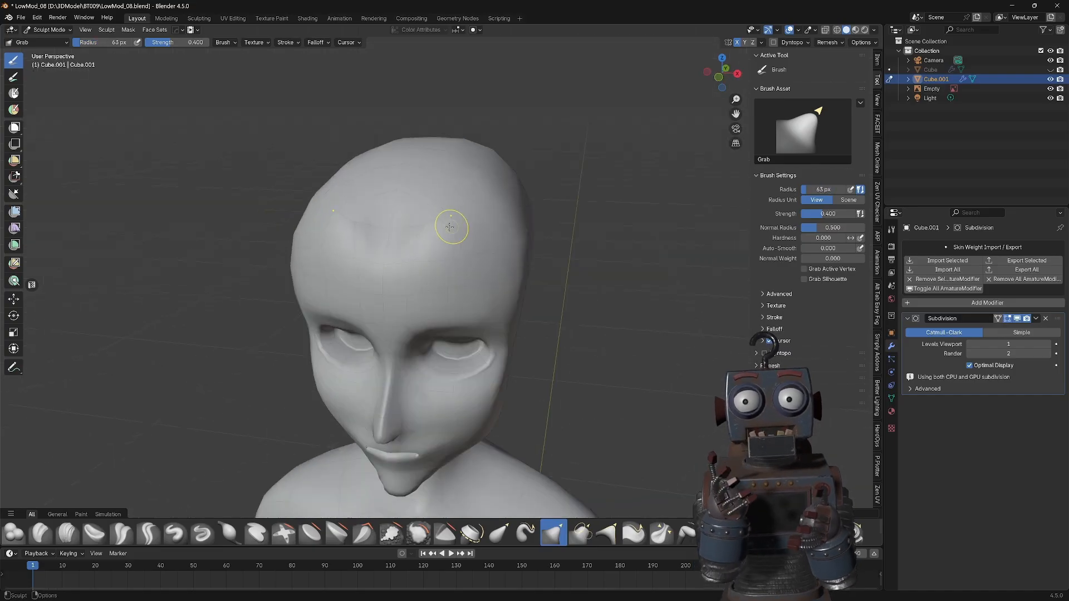
mouse_move(449, 227)
middle_mouse_down()
mouse_move(274, 258)
mouse_move(334, 303)
mouse_move(373, 353)
mouse_move(423, 335)
mouse_move(501, 345)
mouse_move(457, 345)
mouse_move(561, 344)
mouse_move(491, 390)
mouse_move(557, 401)
mouse_move(405, 448)
mouse_move(370, 436)
mouse_move(641, 429)
mouse_move(657, 302)
mouse_move(601, 346)
mouse_move(657, 362)
mouse_move(612, 390)
mouse_move(335, 453)
mouse_move(390, 334)
mouse_move(411, 249)
mouse_move(453, 429)
mouse_move(481, 264)
mouse_move(443, 239)
middle_mouse_up()
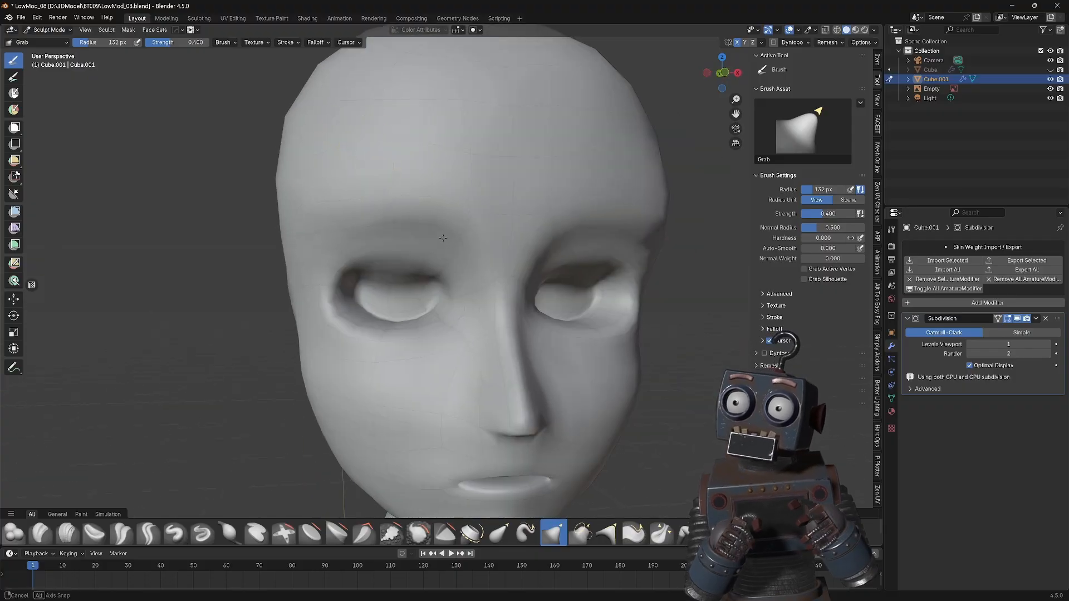
mouse_move(357, 304)
middle_mouse_down()
mouse_move(556, 279)
mouse_move(218, 242)
mouse_move(613, 262)
mouse_move(561, 266)
mouse_move(668, 262)
mouse_move(589, 255)
middle_mouse_up()
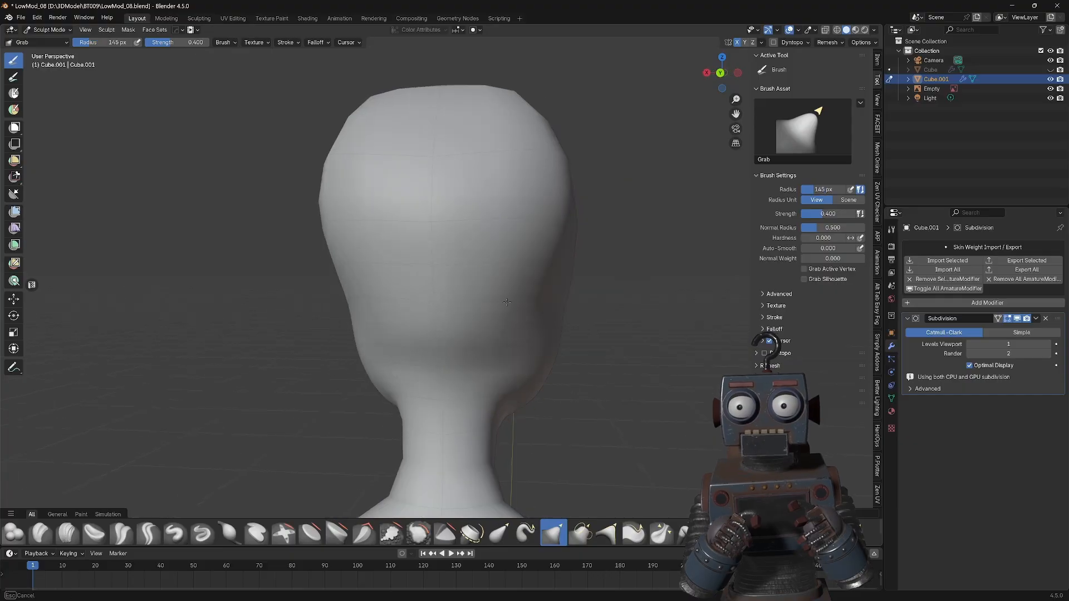
mouse_move(507, 303)
middle_mouse_down()
mouse_move(520, 202)
mouse_move(471, 280)
middle_mouse_up()
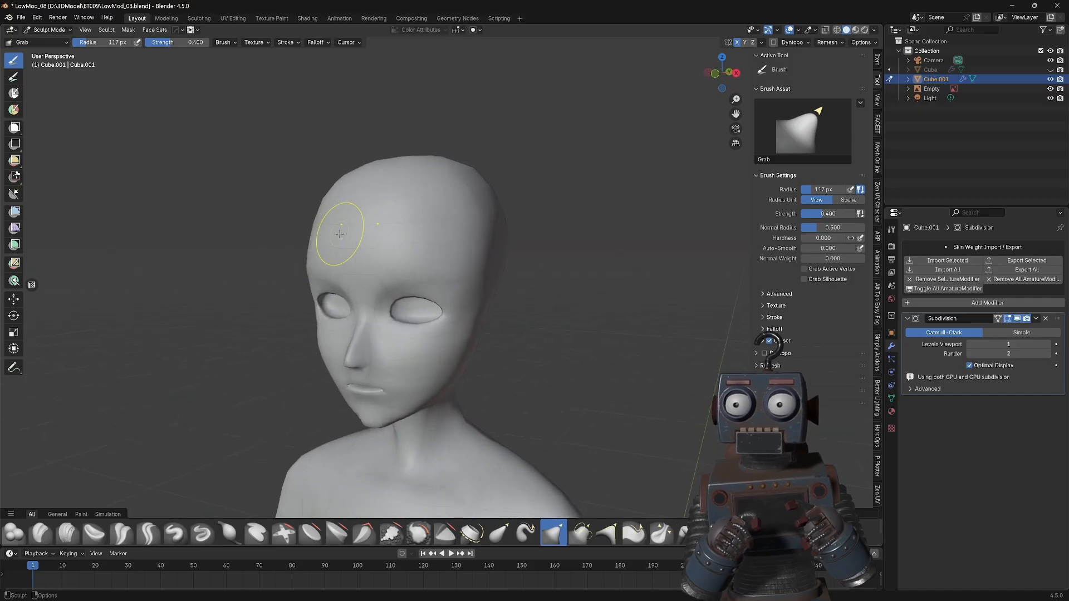
mouse_move(366, 247)
middle_mouse_down()
mouse_move(412, 329)
mouse_move(501, 334)
middle_mouse_up()
key("f")
left_click(393, 322)
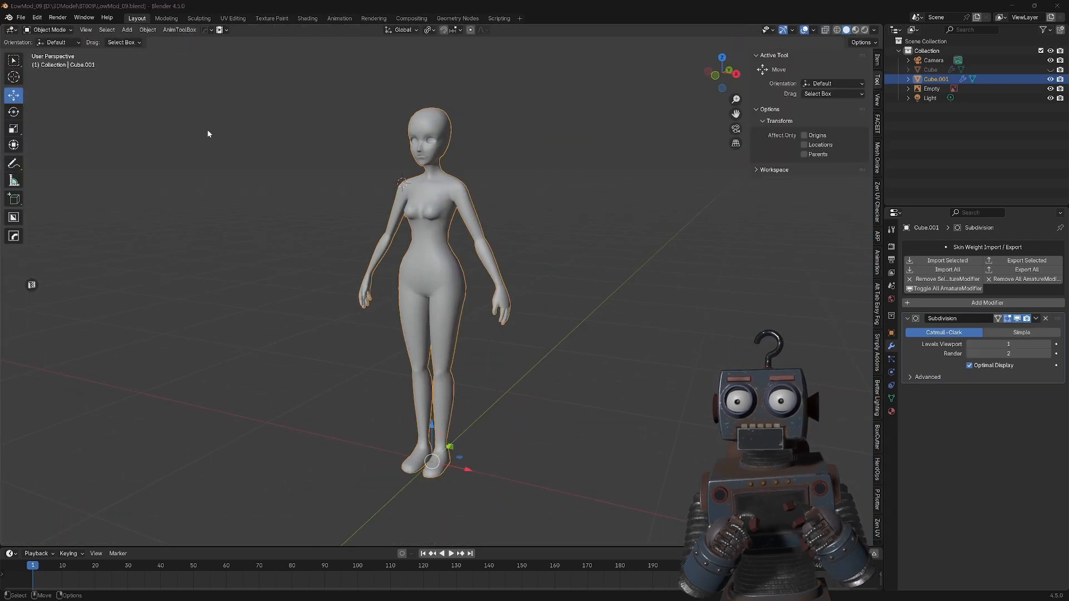
Duplicate the sculpted body in place and hide the previous version.
left_click(147, 30)
left_click(166, 96)
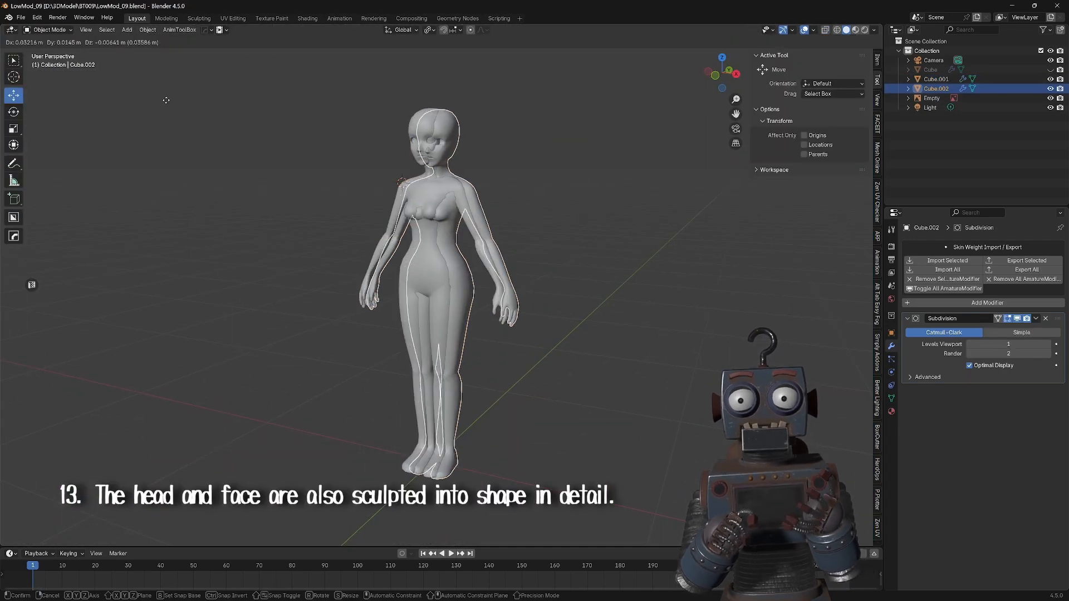
right_click(206, 103)
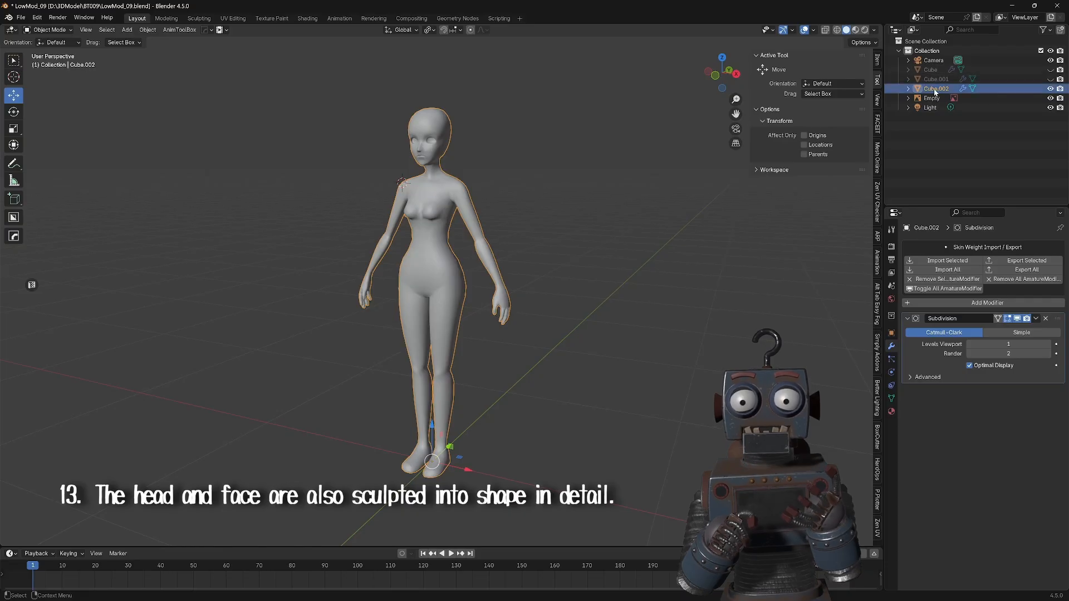
Apply the duplicate's Subdivision modifier and add a Multiresolution modifier subdivided to level 2.
left_click(1036, 319)
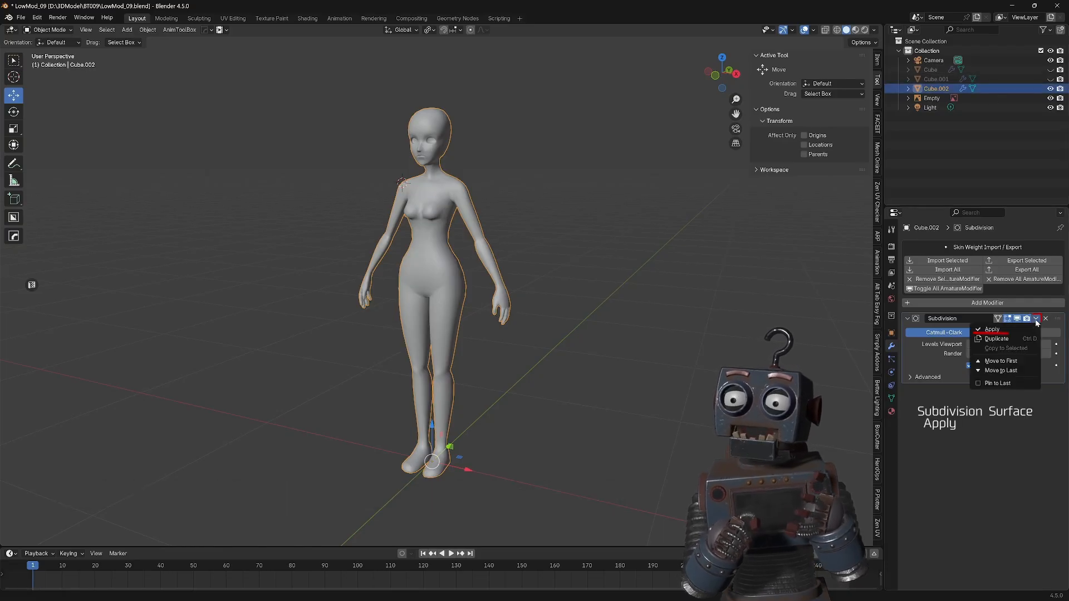
left_click(1019, 332)
left_click(953, 304)
mouse_move(935, 344)
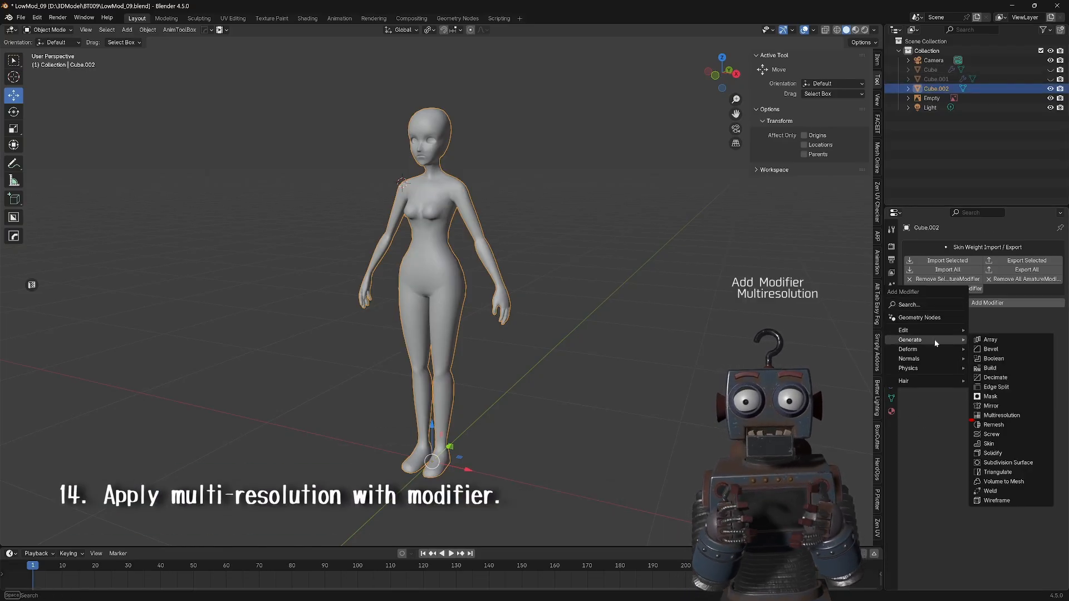
left_click(1001, 416)
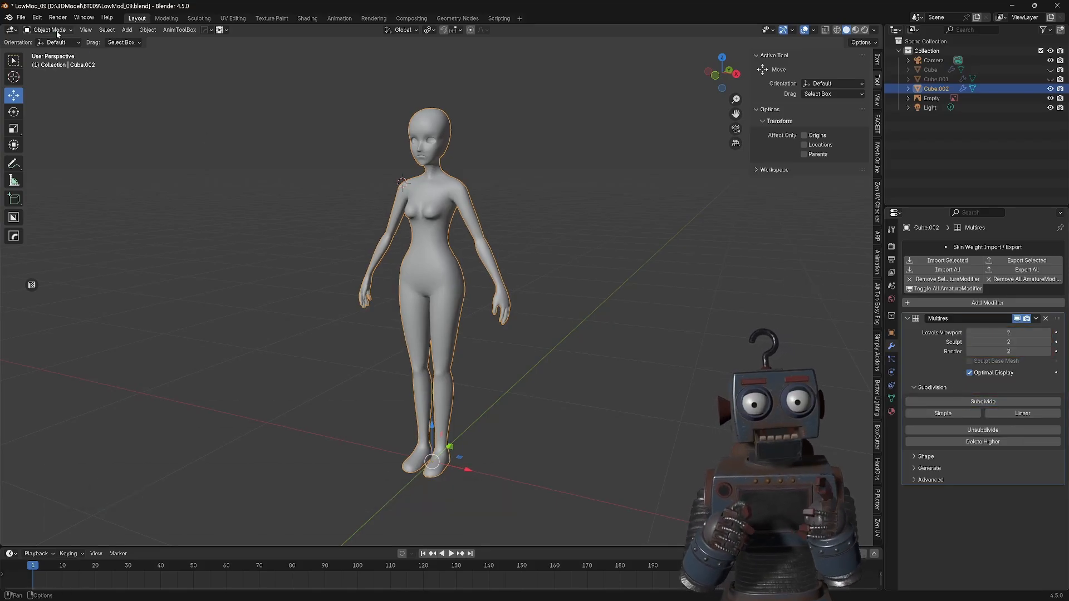
Define the folds under the breasts and the abdomen in Sculpt Mode with the Crease Polish brush.
left_click(53, 61)
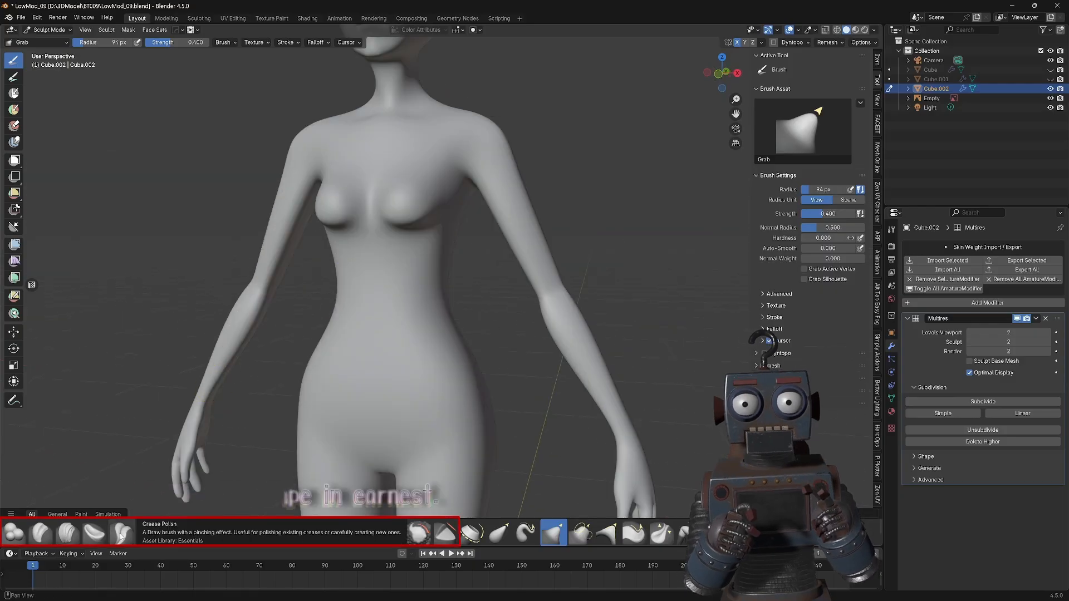
left_click(121, 533)
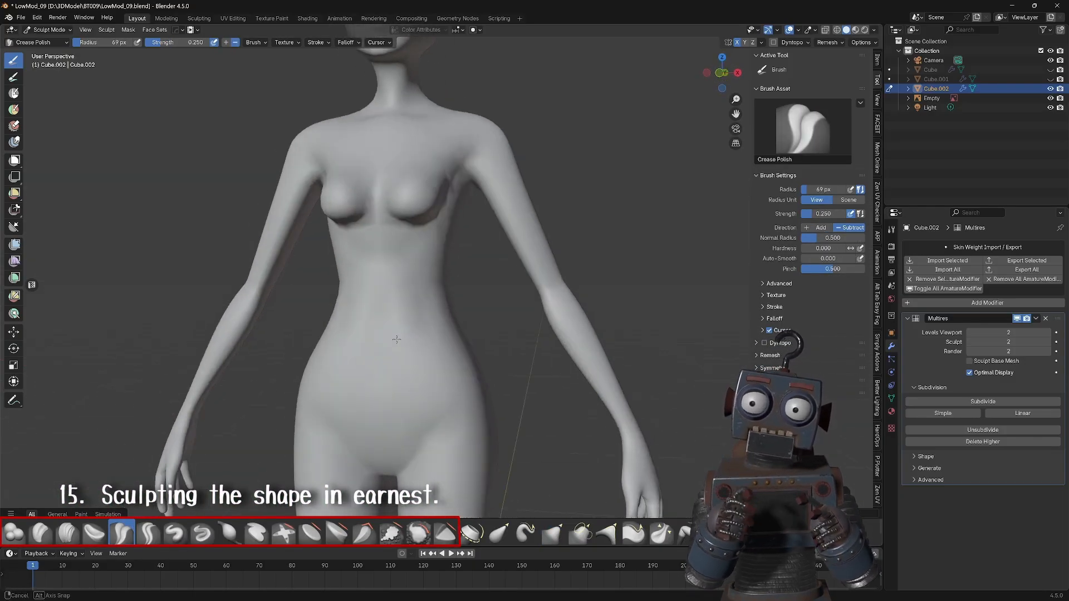
mouse_move(406, 162)
middle_mouse_down()
mouse_move(419, 252)
mouse_move(453, 208)
middle_mouse_up()
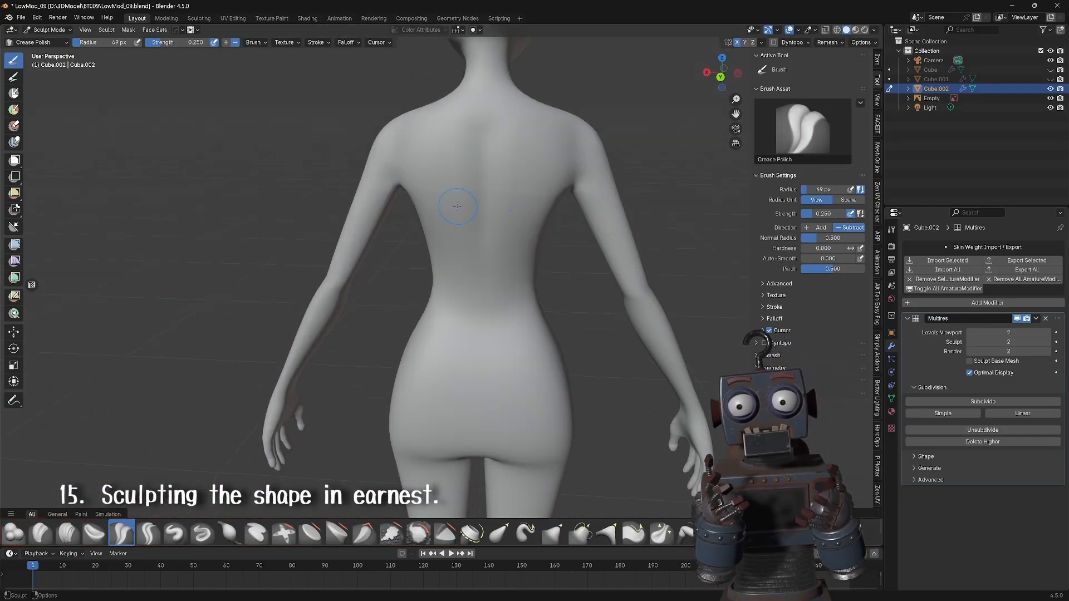
Carve the spine line and the folds of the buttocks with the Crease Polish brush, enlarging it to 102 px.
left_click_drag(468, 167, 520, 203)
middle_click_drag(521, 202, 502, 184)
key("f")
left_click_drag(508, 329, 508, 385)
key("f")
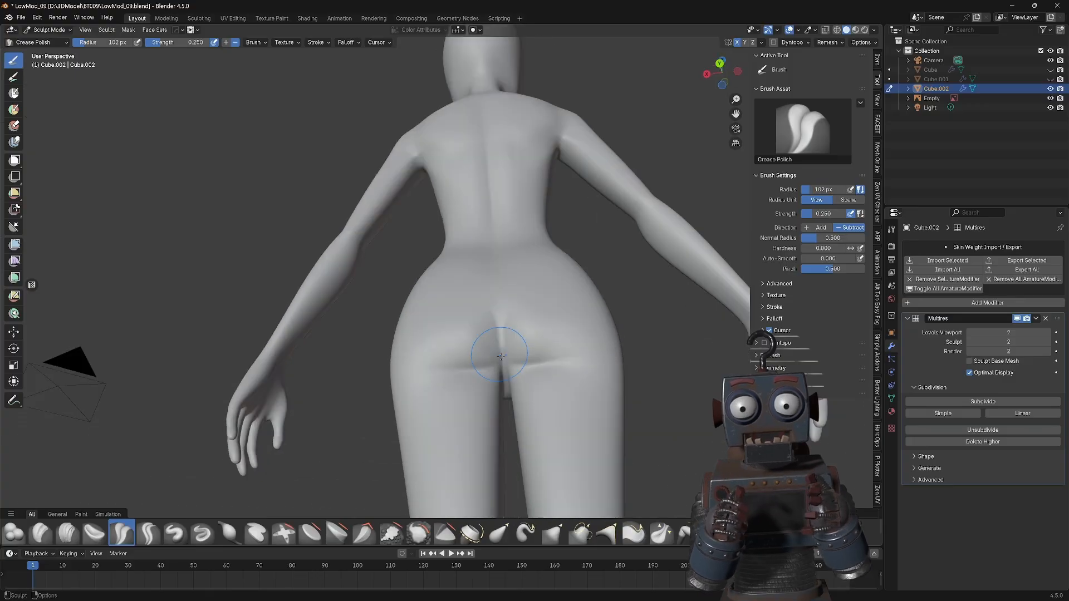
Define the groin and knee contours with the Crease Polish brush at a 66 px radius.
mouse_move(489, 334)
middle_mouse_down()
mouse_move(460, 320)
mouse_move(487, 245)
mouse_move(393, 256)
mouse_move(623, 315)
mouse_move(434, 267)
mouse_move(607, 256)
mouse_move(501, 73)
middle_mouse_up()
scroll(556, 223, "up", 3)
scroll(549, 166, "down", 4)
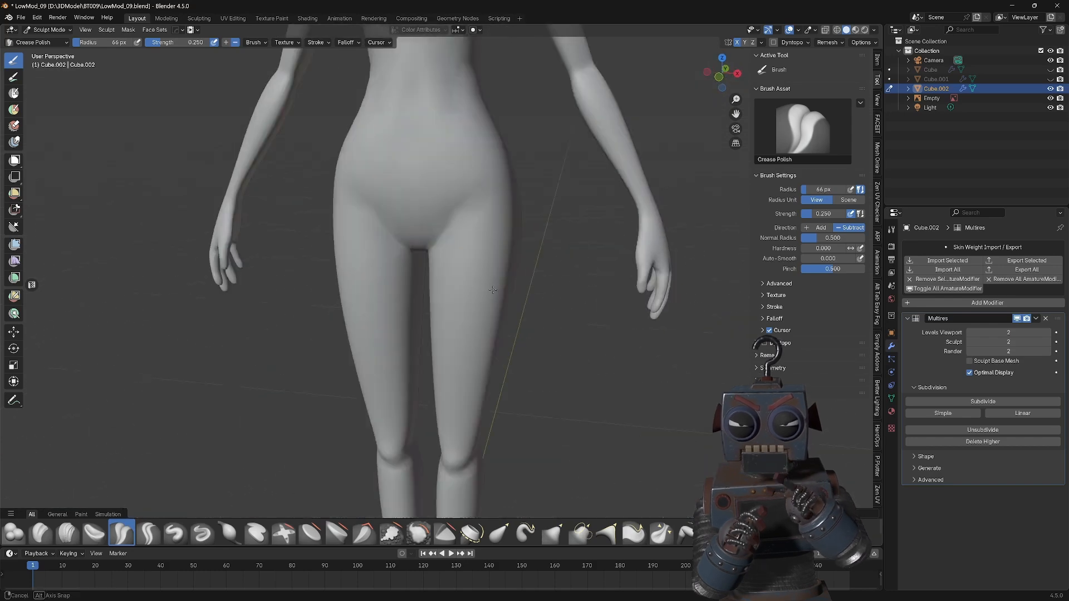
Build up the palm and fingers of the hand with the Clay Strips brush at a 66 px radius.
mouse_move(357, 240)
middle_mouse_down()
mouse_move(458, 246)
mouse_move(548, 275)
mouse_move(498, 236)
mouse_move(486, 312)
middle_mouse_up()
scroll(459, 245, "up", 4)
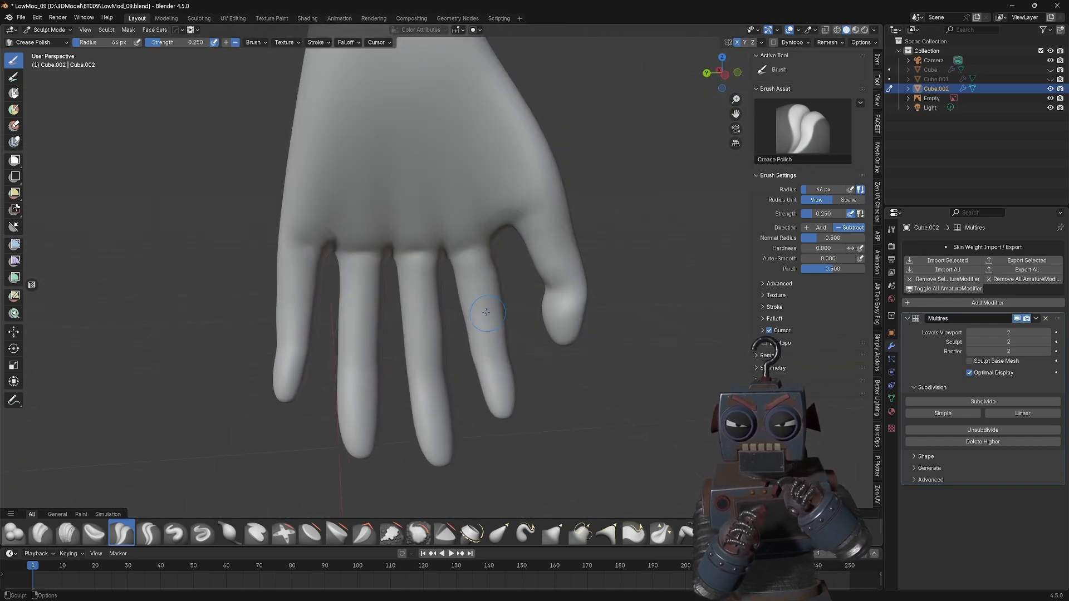
key("c")
mouse_move(527, 147)
middle_mouse_down()
mouse_move(483, 232)
mouse_move(425, 196)
middle_mouse_up()
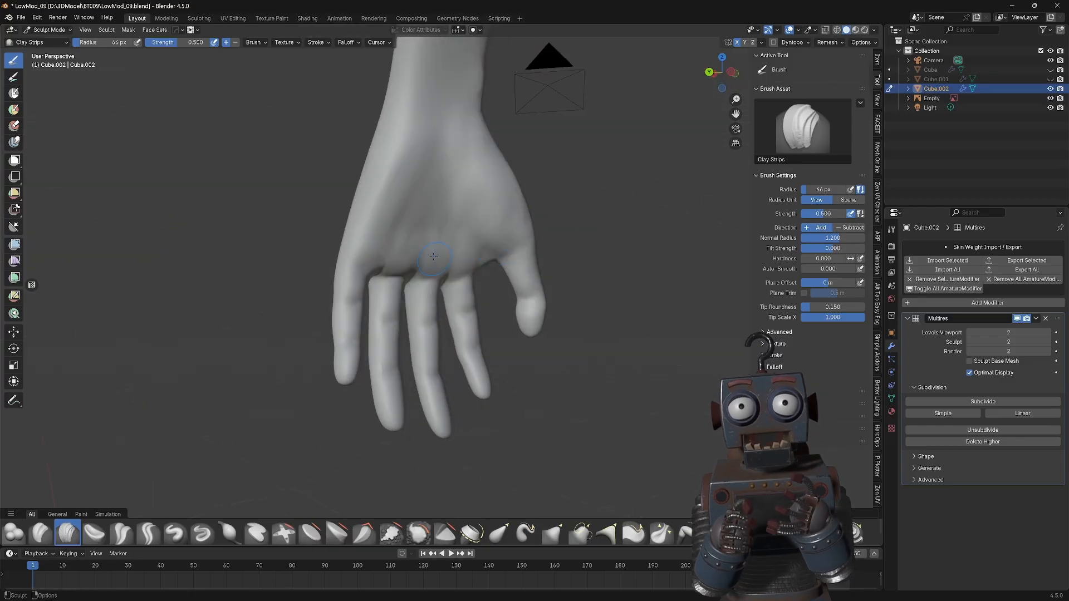
middle_click_drag(434, 256, 563, 268)
middle_click_drag(420, 280, 379, 345)
middle_click_drag(450, 452, 548, 443)
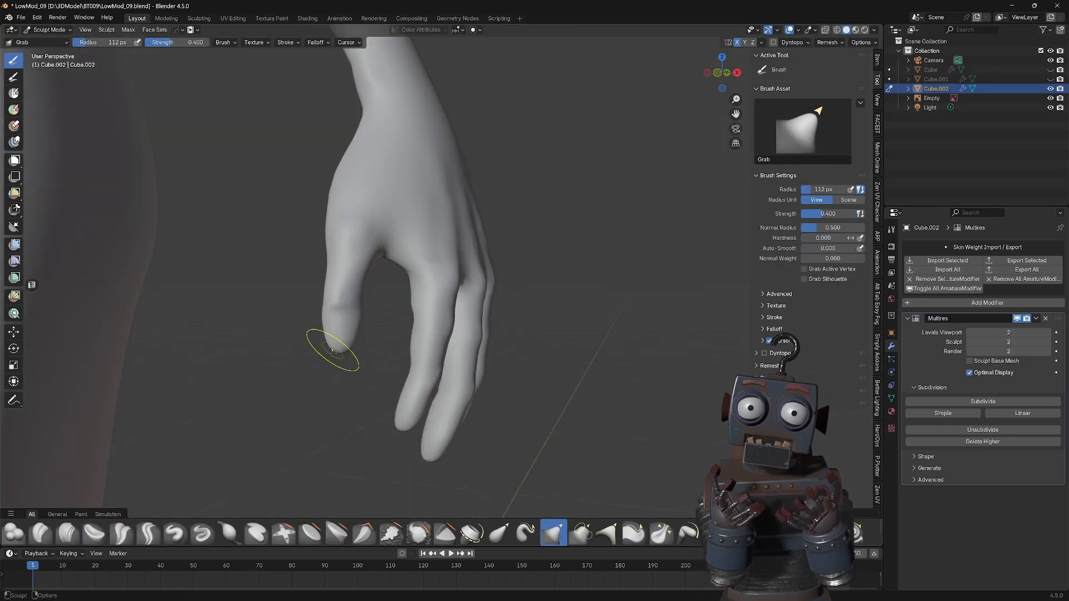
Define the fingertips with the Crease Polish brush at a 62 px radius and adjust the finger shapes with the Grab brush.
left_click(121, 533)
middle_click_drag(535, 312, 423, 301)
middle_click_drag(629, 311, 576, 310)
mouse_move(312, 278)
middle_mouse_down()
mouse_move(423, 268)
mouse_move(261, 270)
middle_mouse_up()
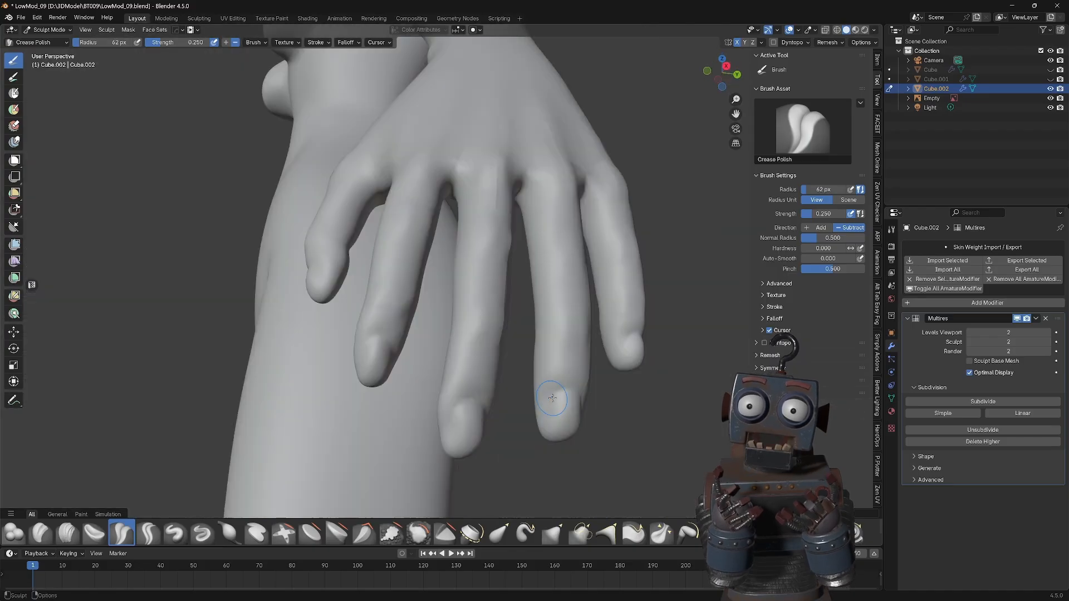
left_click(554, 533)
mouse_move(534, 356)
middle_mouse_down()
mouse_move(446, 362)
mouse_move(518, 374)
mouse_move(358, 359)
mouse_move(535, 312)
middle_mouse_up()
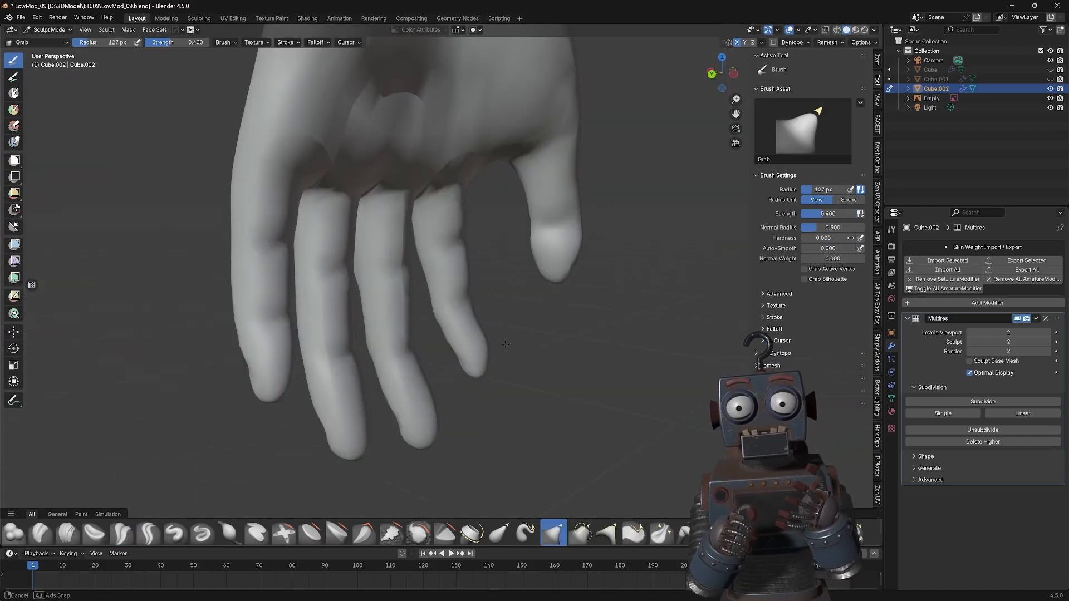
Reshape the shoulders and upper arms with the Grab brush, resizing its radius for the area.
mouse_move(518, 223)
middle_mouse_down()
mouse_move(554, 181)
mouse_move(390, 223)
middle_mouse_up()
scroll(501, 223, "down", 4)
key("f")
mouse_move(234, 211)
middle_mouse_down()
mouse_move(379, 205)
mouse_move(591, 222)
mouse_move(523, 221)
mouse_move(535, 233)
middle_mouse_up()
key("f")
left_click_drag(412, 239, 412, 279)
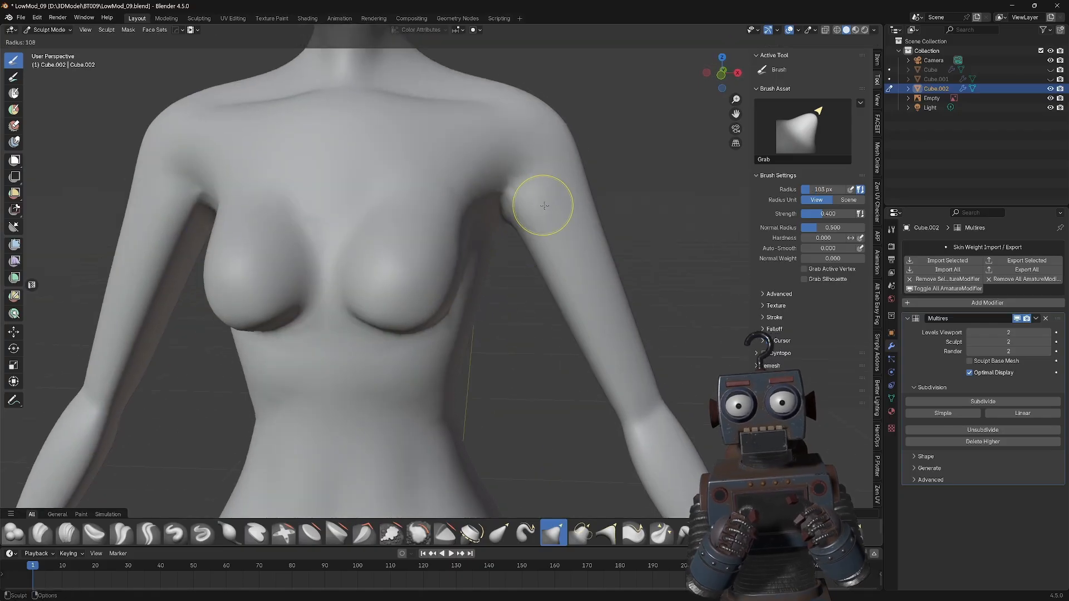
middle_click_drag(545, 205, 423, 183)
middle_click_drag(356, 289, 411, 311)
middle_click_drag(278, 234, 358, 216)
Refine the chest contours with the Crease Polish brush and build up the upper back and neck with Clay Strips.
key("shift+c")
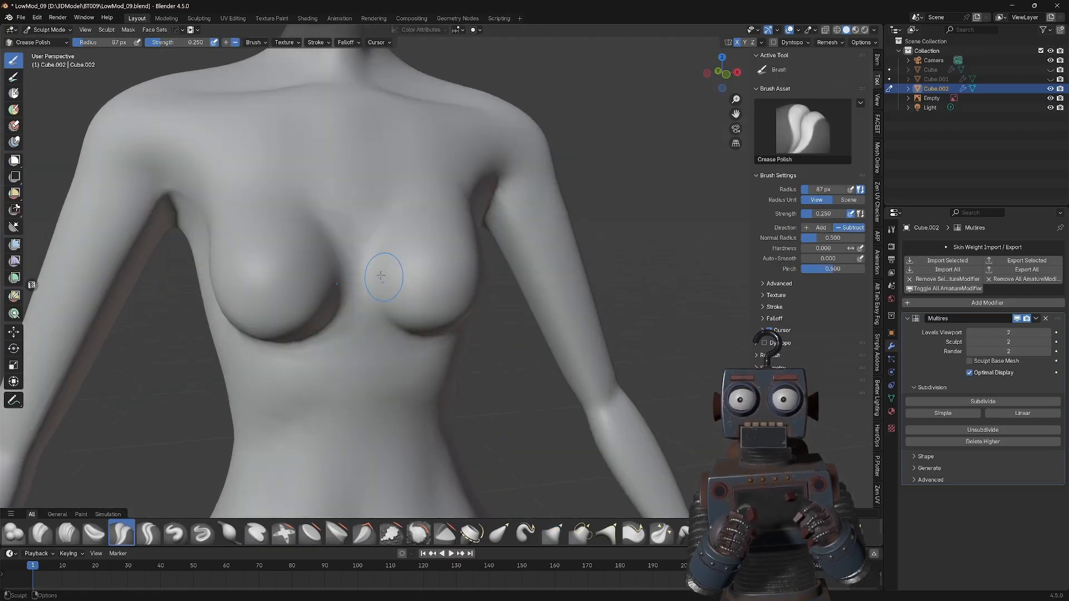
middle_click_drag(382, 329, 301, 326)
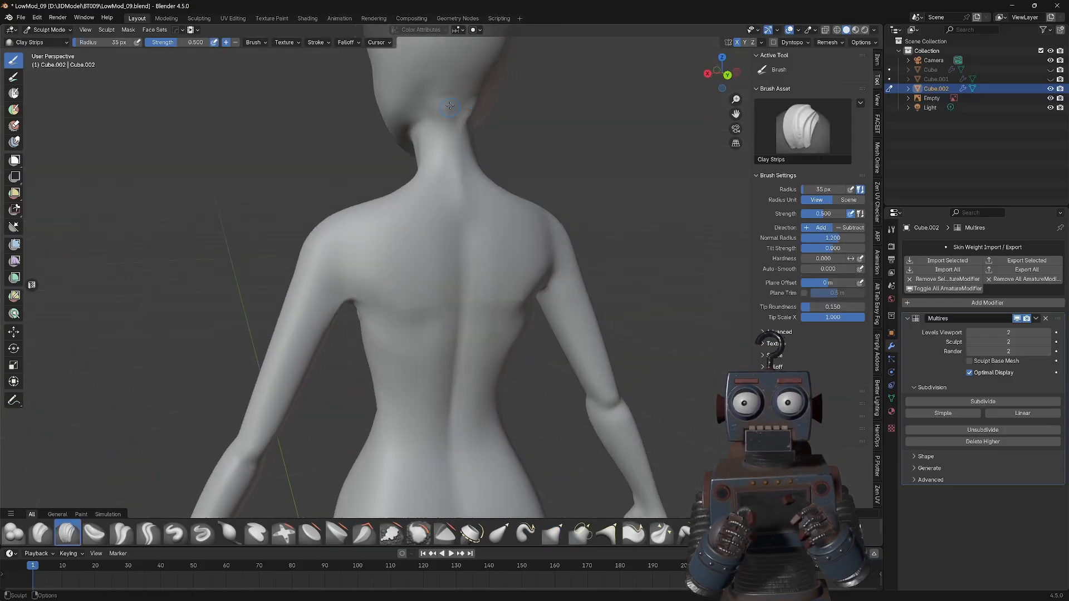
left_click_drag(505, 199, 523, 184, "alt")
Shape the lips and mouth area with the Crease Polish, Inflate/Deflate and Clay Strips brushes.
key("shift+c")
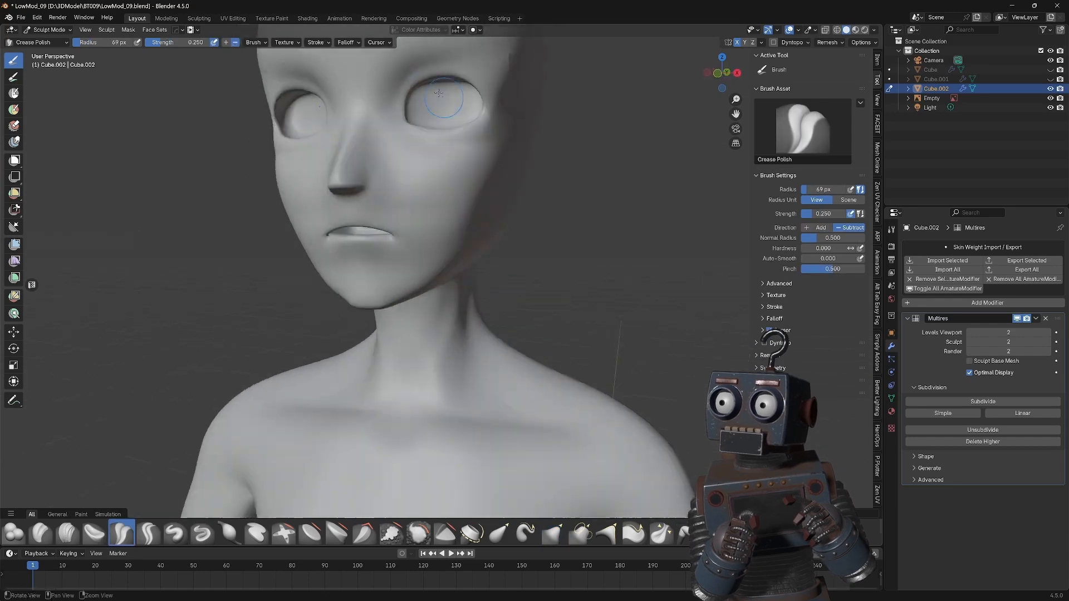
left_click_drag(370, 229, 425, 165, "alt")
left_click(228, 533)
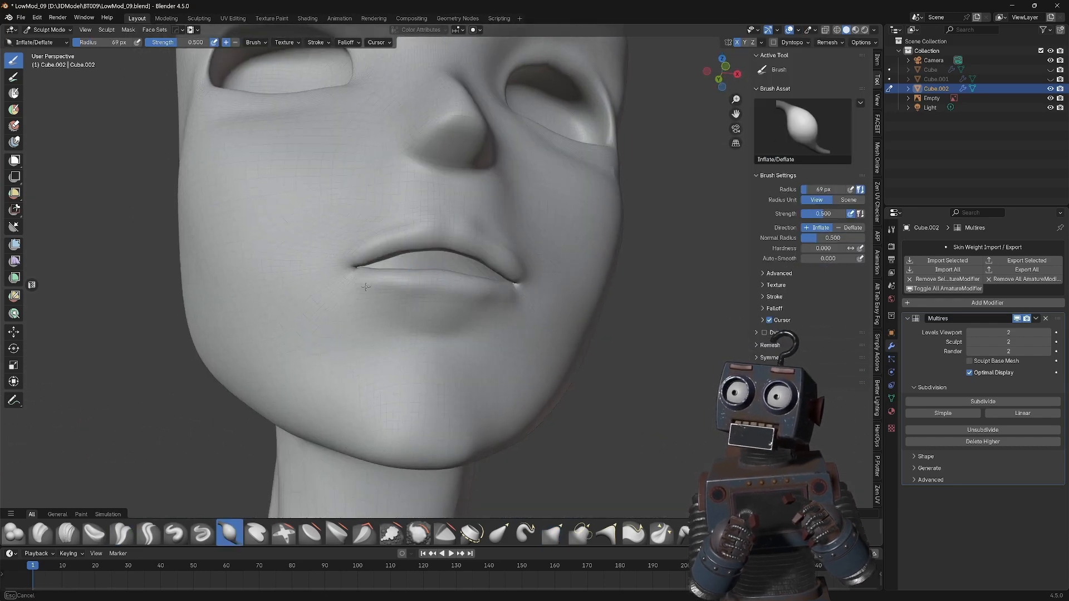
left_click(68, 533)
left_click(122, 533)
left_click(664, 536)
Adjust the eye corners with the Grab brush and sharpen the eyelid contours with Crease Polish at a 73 px radius.
left_click(553, 533)
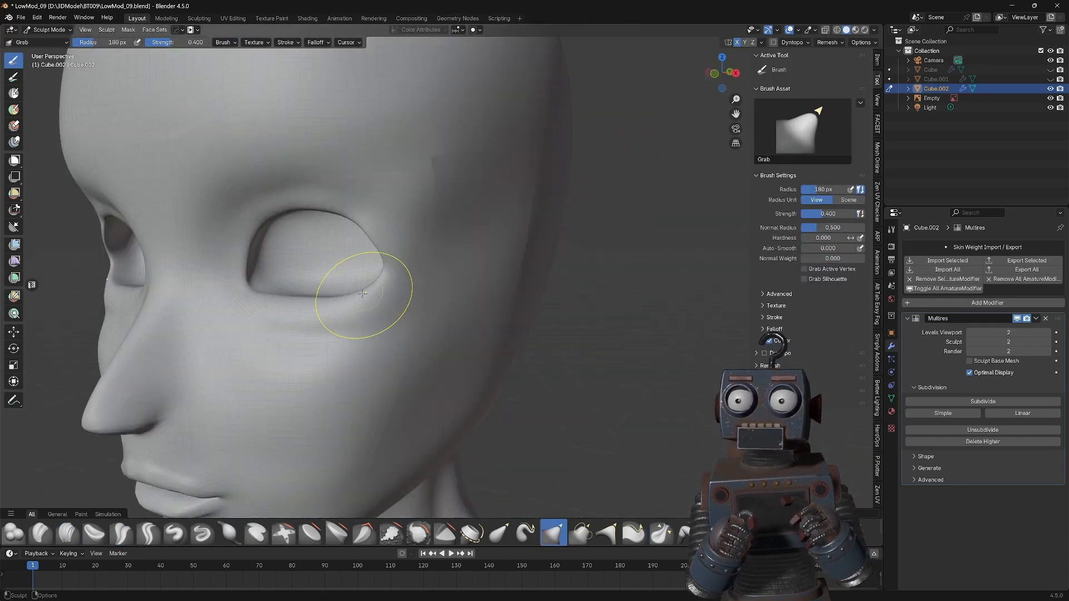
left_click(67, 533)
left_click_drag(204, 333, 448, 195, "alt")
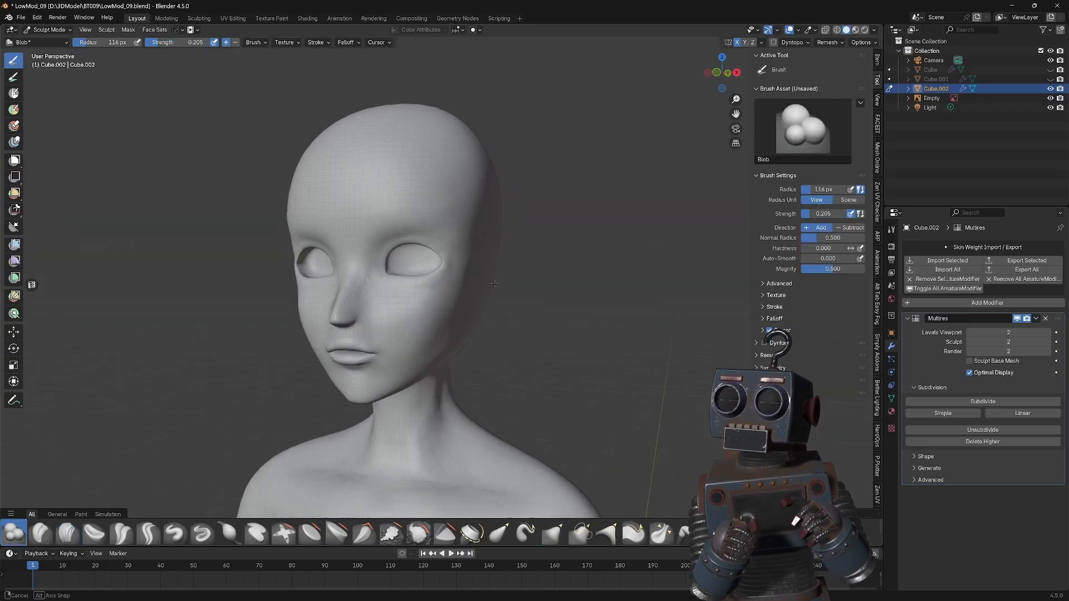
left_click(553, 533)
left_click(121, 533)
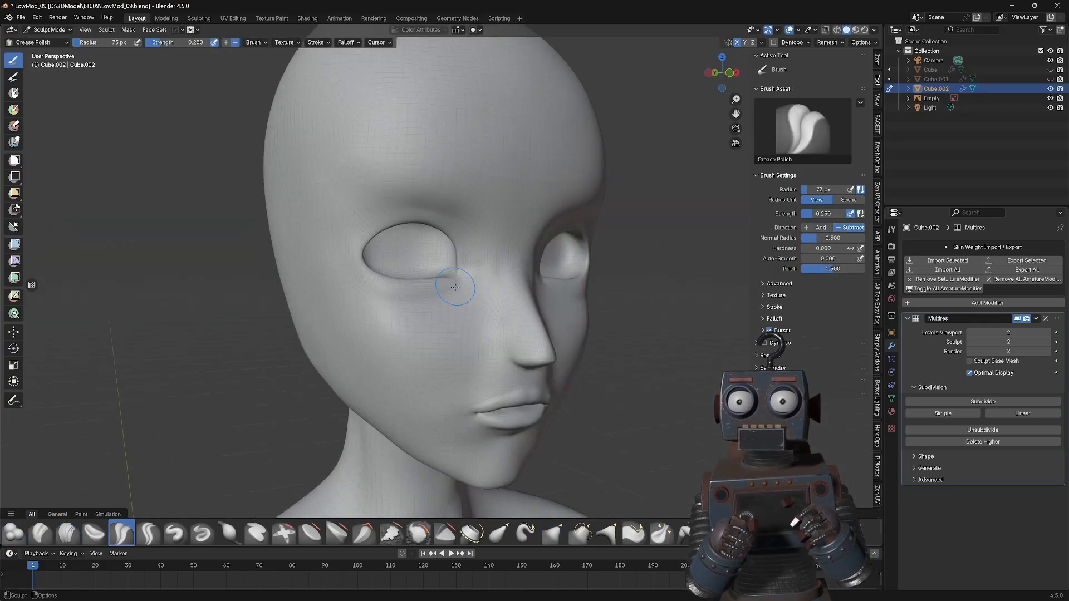
mouse_move(453, 286)
left_mouse_down("alt")
mouse_move(529, 206)
mouse_move(426, 291)
left_mouse_up("alt")
Refine the facial profile around the mouth and chin with the Grab, Clay Strips and Blob brushes.
left_click(553, 532)
left_click(67, 533)
left_click(14, 533)
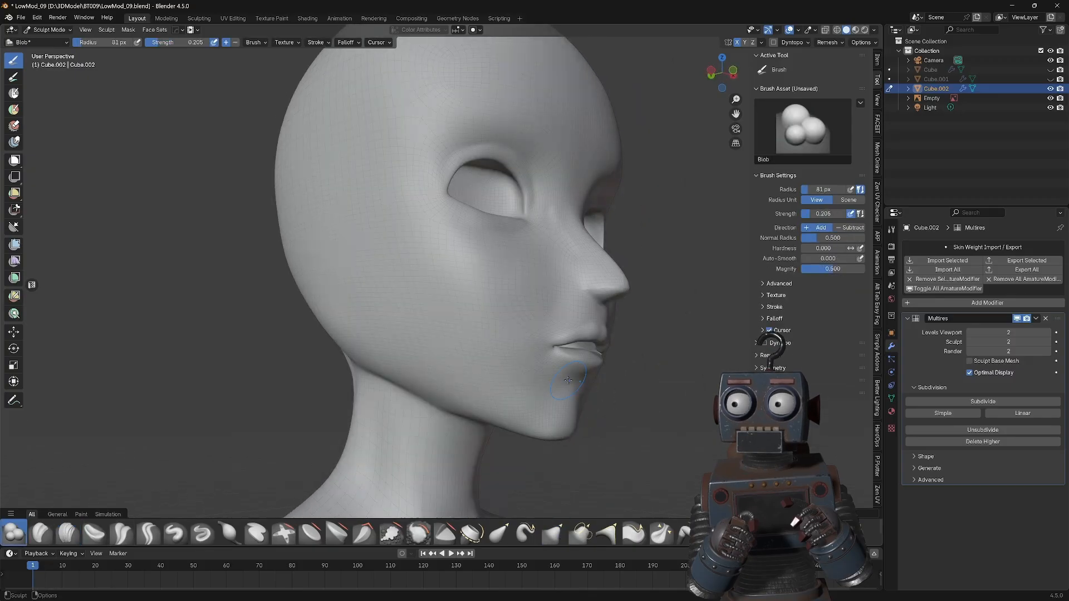
mouse_move(579, 348)
left_mouse_down("alt")
mouse_move(651, 358)
mouse_move(220, 346)
mouse_move(534, 279)
mouse_move(357, 412)
mouse_move(424, 430)
mouse_move(413, 346)
mouse_move(417, 363)
mouse_move(382, 386)
mouse_move(467, 353)
mouse_move(449, 339)
left_mouse_up("alt")
left_click(553, 533)
left_click(14, 533)
Finish the facial forms with the Crease Polish, Blob and Clay Strips brushes.
left_click(121, 533)
left_click_drag(475, 255, 641, 262, "alt")
left_click(14, 533)
left_click(67, 533)
left_click_drag(445, 312, 639, 239, "alt")
scroll(445, 312, "down", 4)
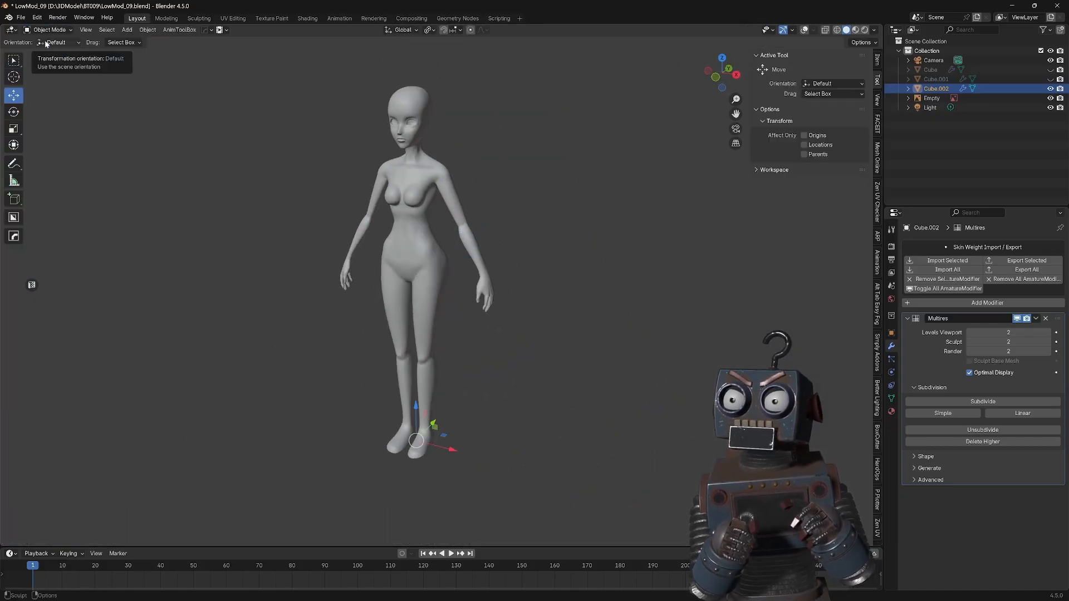
Sculpt the thighs, knees and buttocks with the Clay Strips, Blob and Crease Polish brushes, reshaping the hips with Grab.
scroll(430, 167, "up", 5)
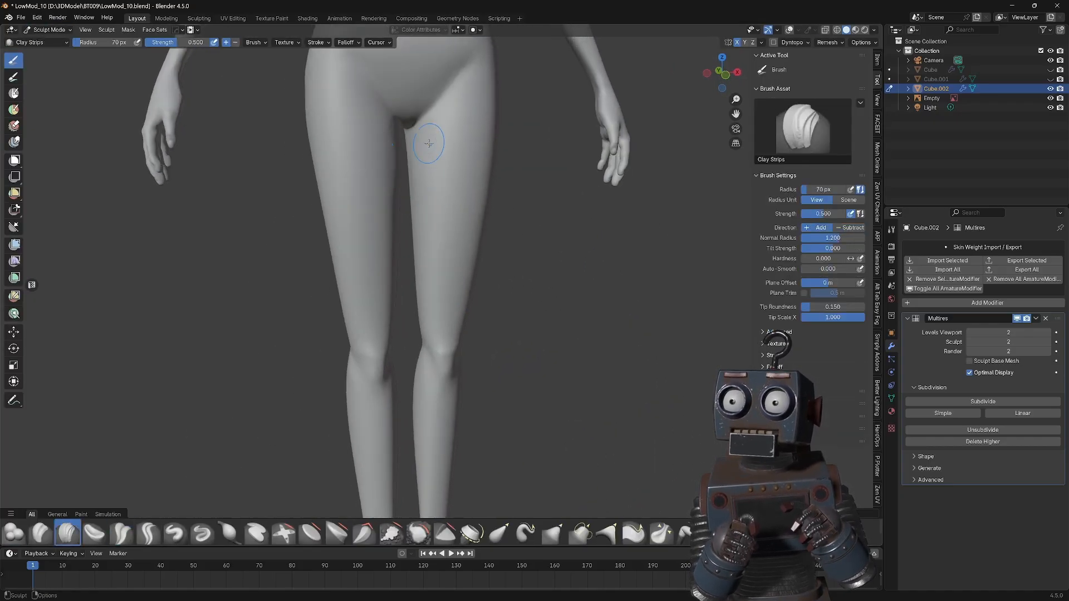
left_click(14, 533)
key("shift+c")
left_click_drag(418, 222, 453, 223, "alt")
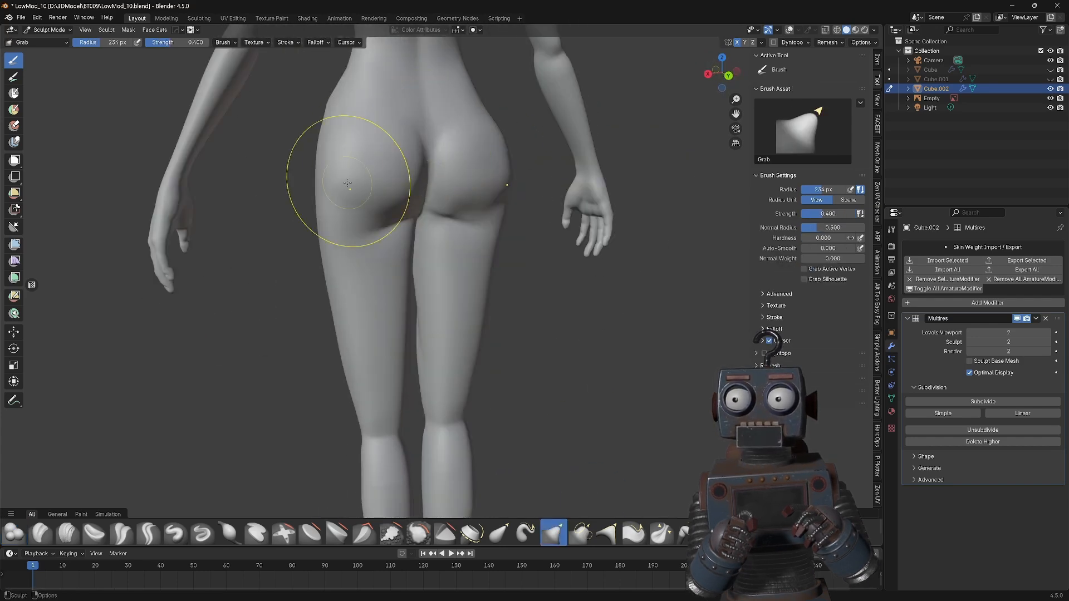
middle_click_drag(346, 191, 375, 289)
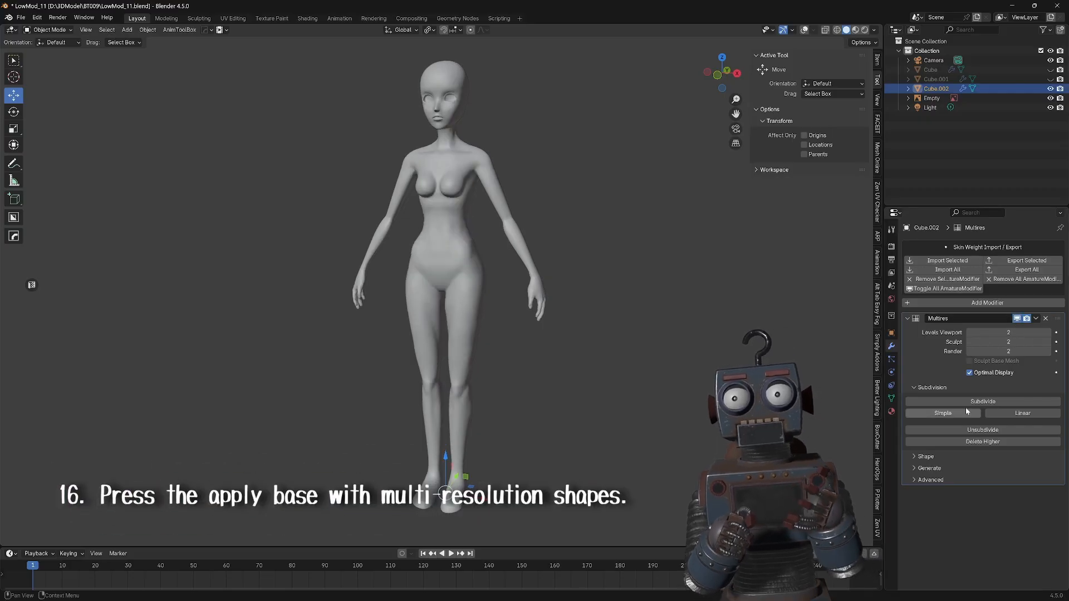
Apply the Multiresolution shape to the base mesh and turn off the modifier's viewport display.
left_click(916, 457)
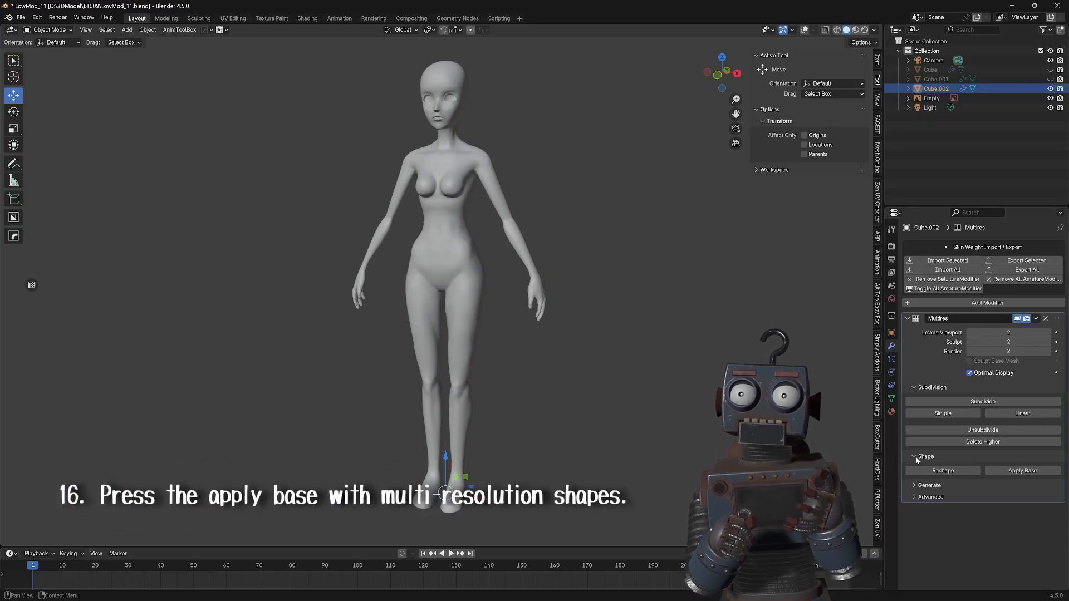
left_click(1025, 471)
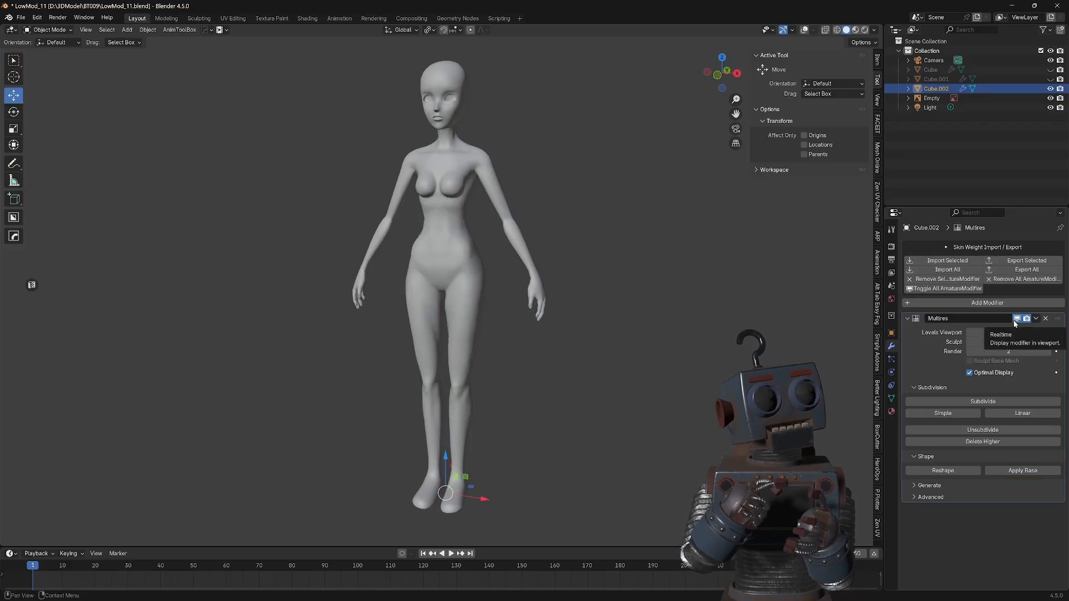
left_click(1016, 319)
Fix the odd vertices around the buttocks and crotch of the base mesh in Edit Mode.
key("Tab")
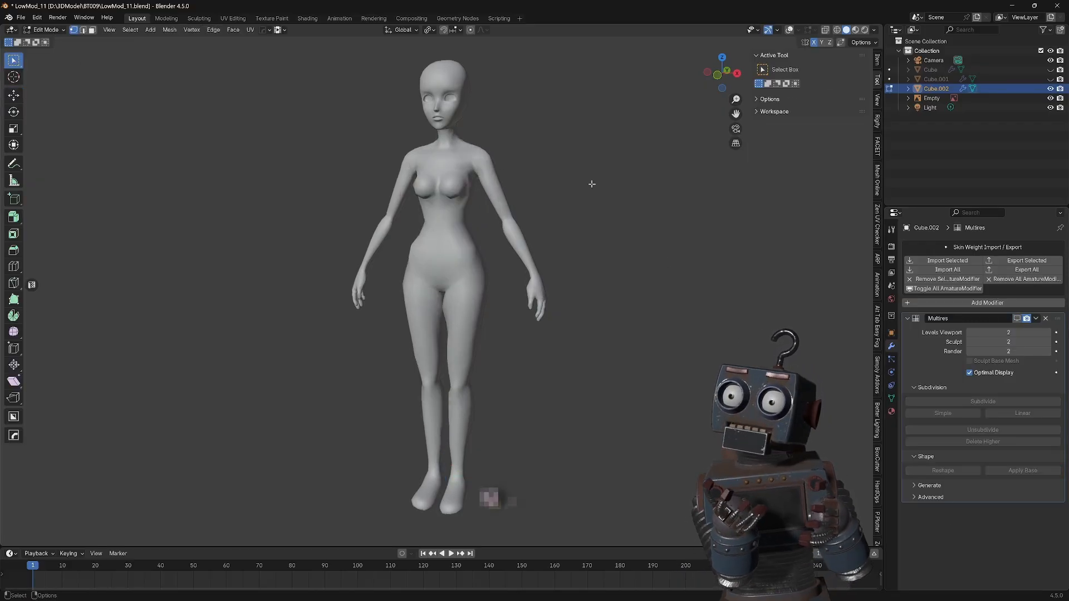
middle_click_drag(407, 201, 419, 207)
scroll(419, 267, "up", 5)
left_click(13, 95)
middle_click_drag(420, 312, 429, 255)
left_click(13, 144)
left_click(14, 129)
left_click(13, 95)
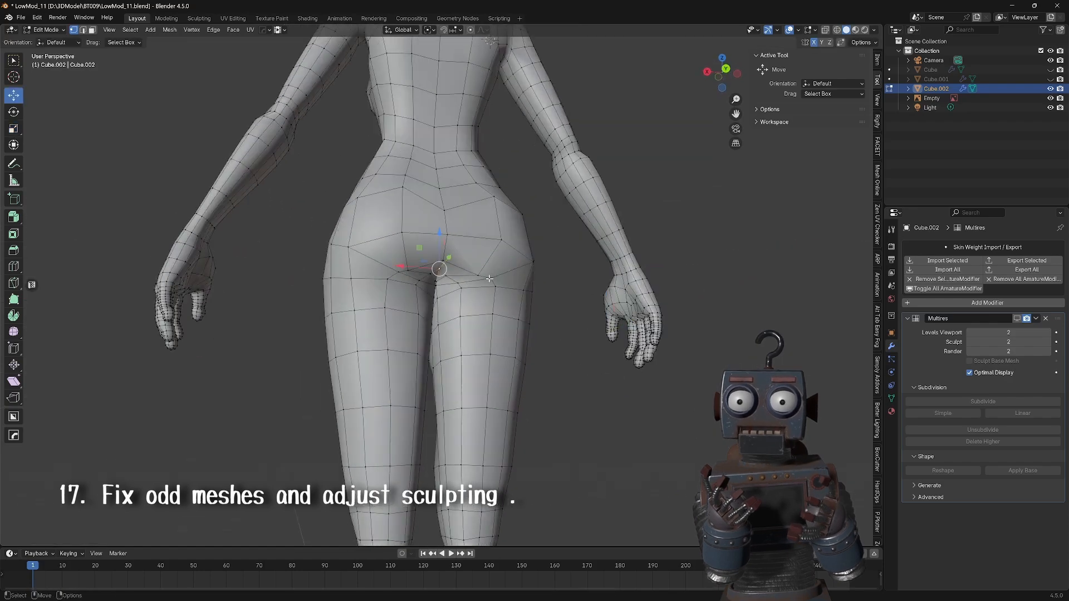
Return to Object Mode and turn the Multiresolution modifier's viewport display back on.
scroll(448, 267, "down", 3)
middle_click_drag(494, 314, 390, 306)
key("Tab")
left_click(1017, 318)
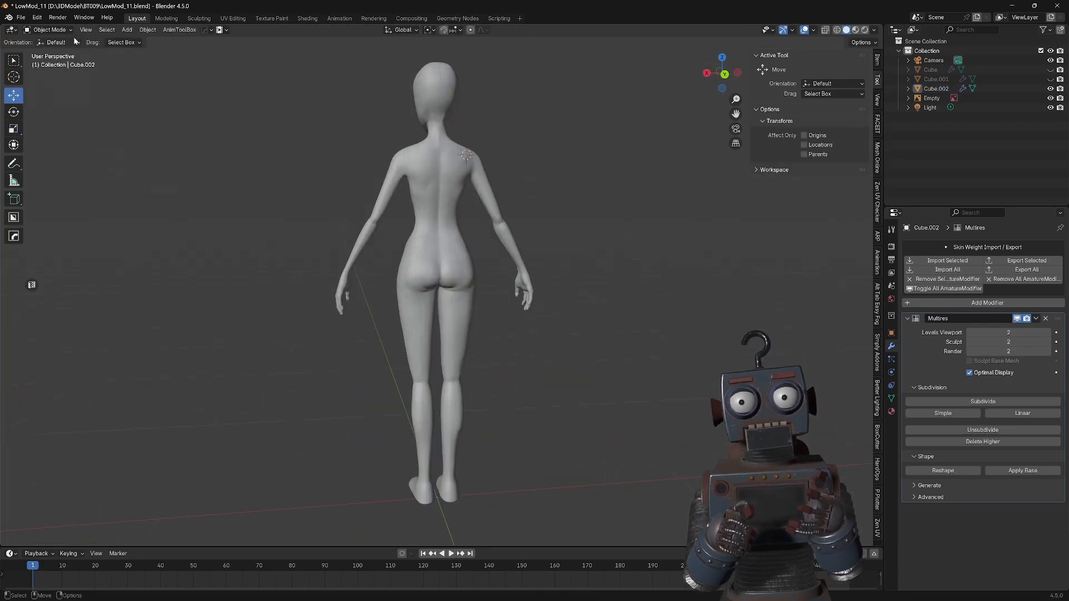
Touch up the body forms in Sculpt Mode with the Blob brush, working around the figure from the back.
key("ctrl+Tab")
scroll(451, 268, "up", 5)
left_click(14, 532)
mouse_move(474, 267)
middle_mouse_down()
mouse_move(464, 243)
mouse_move(418, 245)
mouse_move(434, 240)
mouse_move(394, 232)
middle_mouse_up()
left_click_drag(393, 232, 364, 269, "shift")
mouse_move(364, 269)
middle_mouse_down()
mouse_move(386, 290)
mouse_move(490, 232)
mouse_move(627, 280)
mouse_move(585, 273)
middle_mouse_up()
scroll(557, 250, "down", 8)
Reshape the torso and waist with the Elastic Grab brush, reducing its radius to 86 px.
key("ctrl+Tab")
scroll(584, 273, "up", 6)
key("ctrl+Tab")
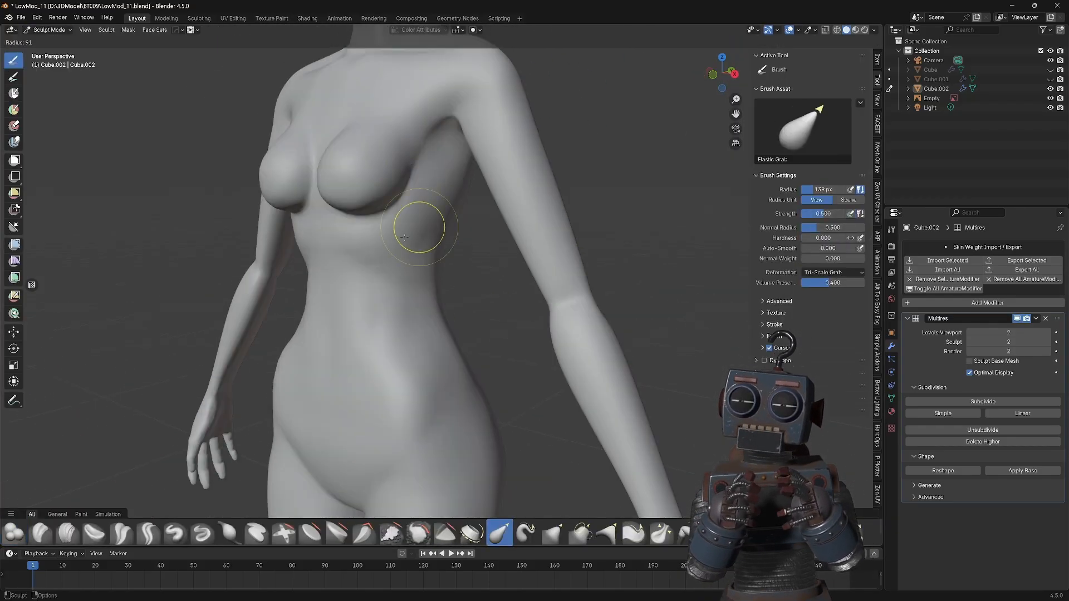
mouse_move(422, 224)
middle_mouse_down()
mouse_move(412, 225)
mouse_move(473, 212)
middle_mouse_up()
middle_click_drag(449, 95, 465, 173, "shift")
left_click_drag(483, 210, 491, 215)
mouse_move(491, 215)
middle_mouse_down()
mouse_move(454, 371)
mouse_move(483, 206)
mouse_move(477, 102)
middle_mouse_up()
key("f")
scroll(478, 167, "down", 4)
mouse_move(477, 167)
middle_mouse_down()
mouse_move(493, 257)
mouse_move(502, 253)
middle_mouse_up()
scroll(498, 261, "down", 4)
scroll(502, 253, "up", 4)
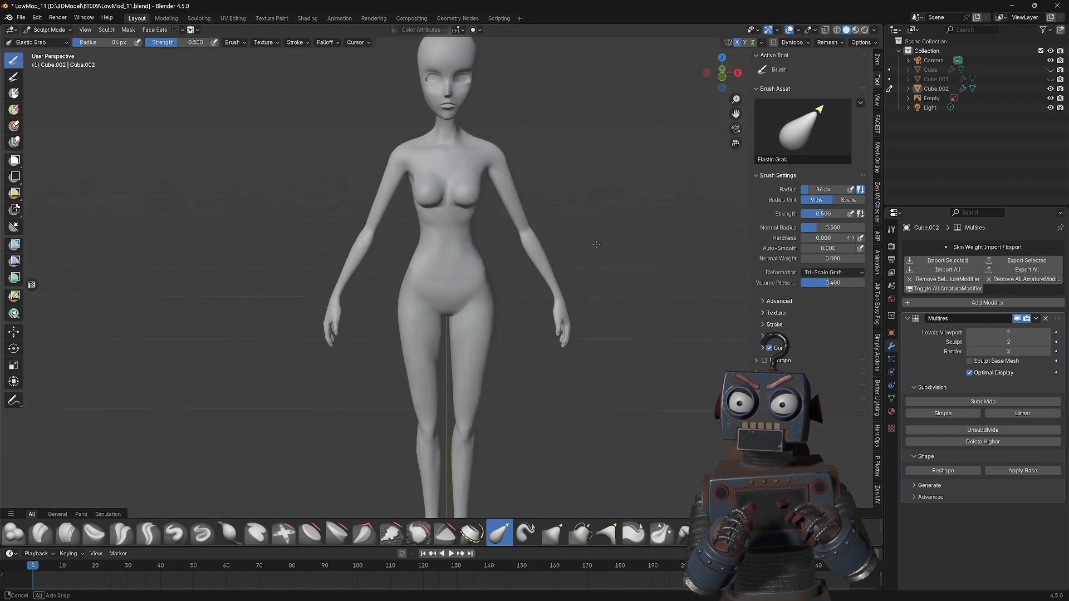
middle_click_drag(579, 234, 493, 267)
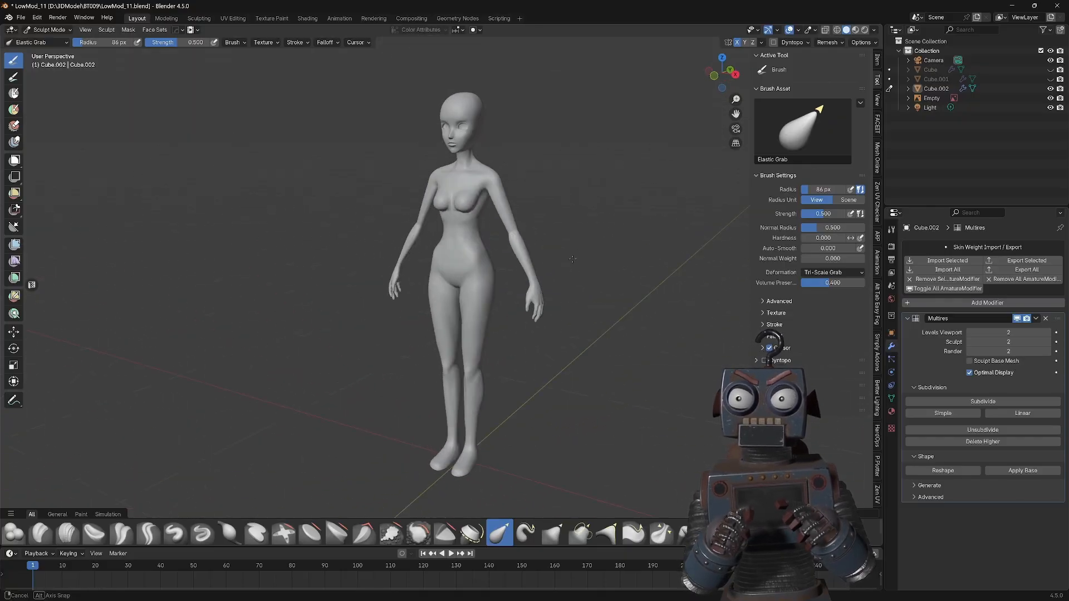
middle_click_drag(579, 244, 554, 241)
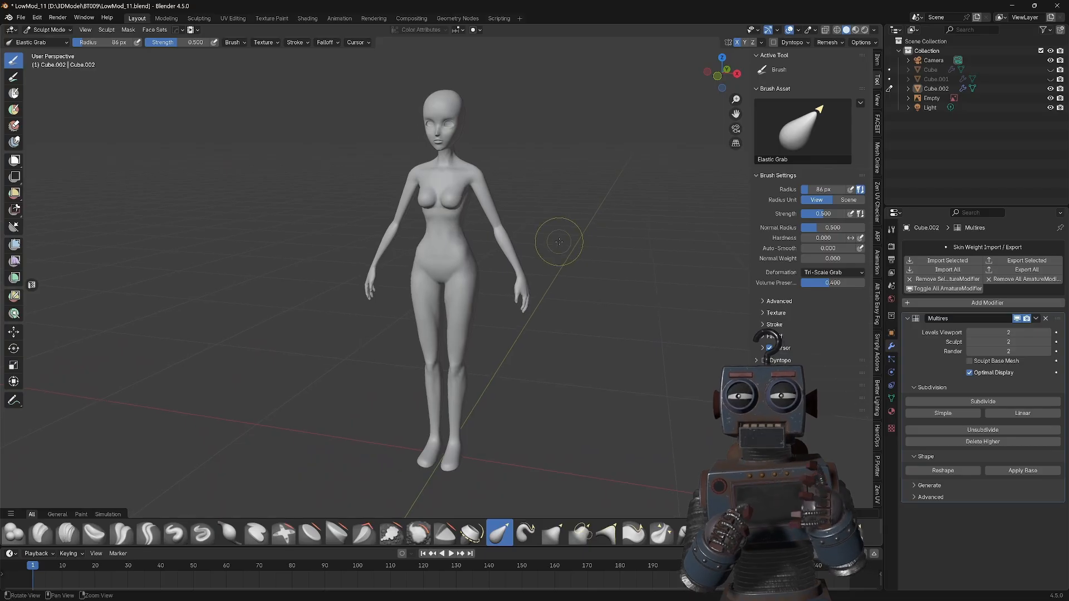
Subdivide the Multiresolution modifier to level 3 and paint a briefs-shaped mask around the hips with the Mask brush.
left_click(65, 40)
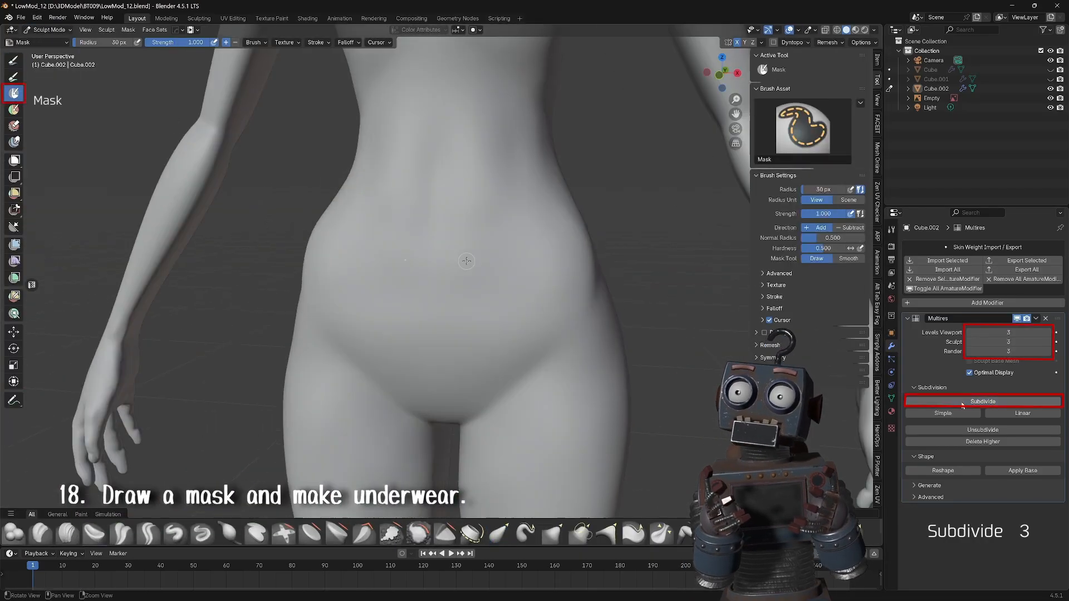
mouse_move(334, 250)
left_mouse_down()
mouse_move(612, 245)
mouse_move(514, 298)
left_mouse_up()
middle_click_drag(513, 298, 223, 258)
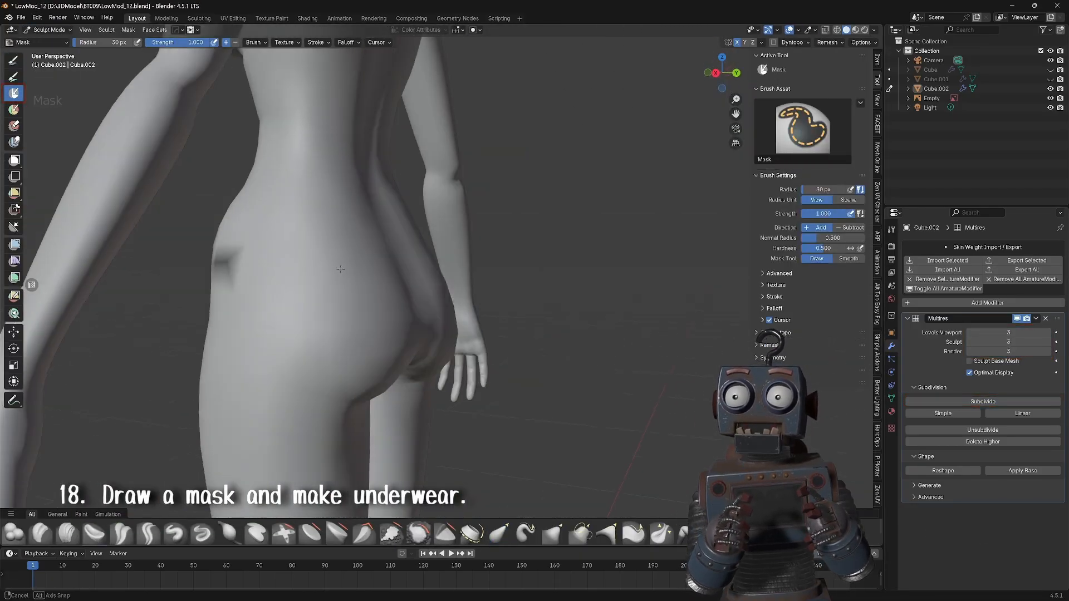
left_click_drag(223, 258, 446, 293)
middle_click_drag(446, 293, 312, 301)
mouse_move(290, 312)
left_mouse_down()
mouse_move(409, 382)
mouse_move(380, 364)
left_mouse_up()
mouse_move(380, 364)
middle_mouse_down()
mouse_move(479, 290)
mouse_move(358, 312)
mouse_move(501, 301)
middle_mouse_up()
left_click_drag(513, 198, 420, 286)
middle_click_drag(420, 287, 334, 279)
Paint a bra-shaped mask over the breasts and around the back with the 50 px Mask brush.
left_click_drag(334, 209, 402, 272)
left_click_drag(289, 249, 334, 223)
middle_click_drag(334, 223, 412, 223)
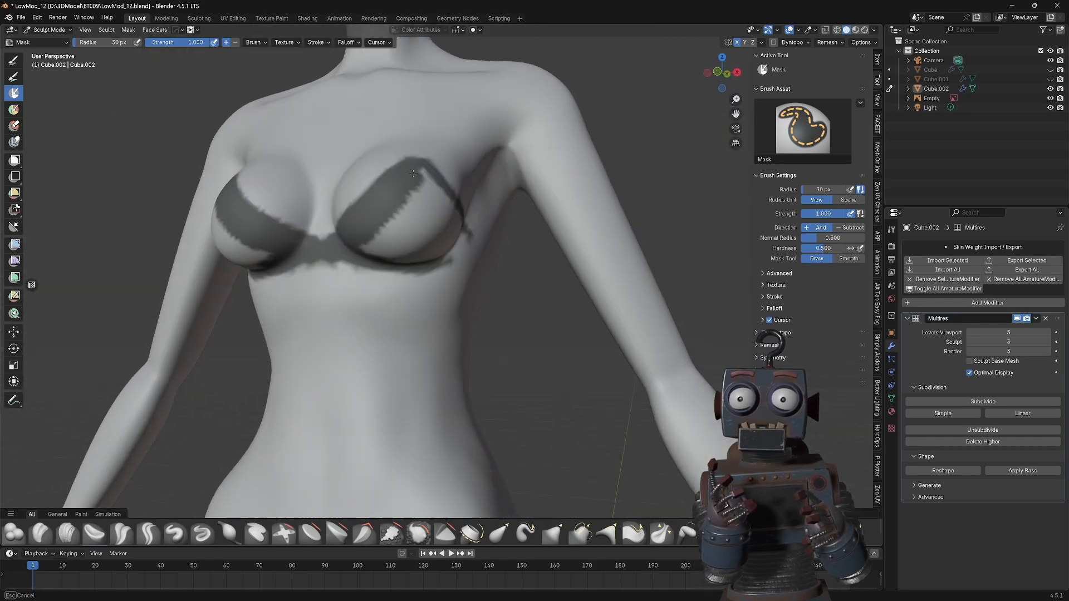
left_click_drag(412, 189, 435, 201)
middle_click_drag(434, 200, 279, 251)
left_click_drag(460, 287, 368, 290)
middle_click_drag(279, 278, 479, 279)
Filter the edges of the underwear mask and invert the mask.
scroll(502, 273, "down", 4)
key("a")
left_click(128, 30)
left_click(142, 60)
Inflate the unmasked underwear areas with the Inflate Mesh Filter and clear the mask.
left_click(14, 245)
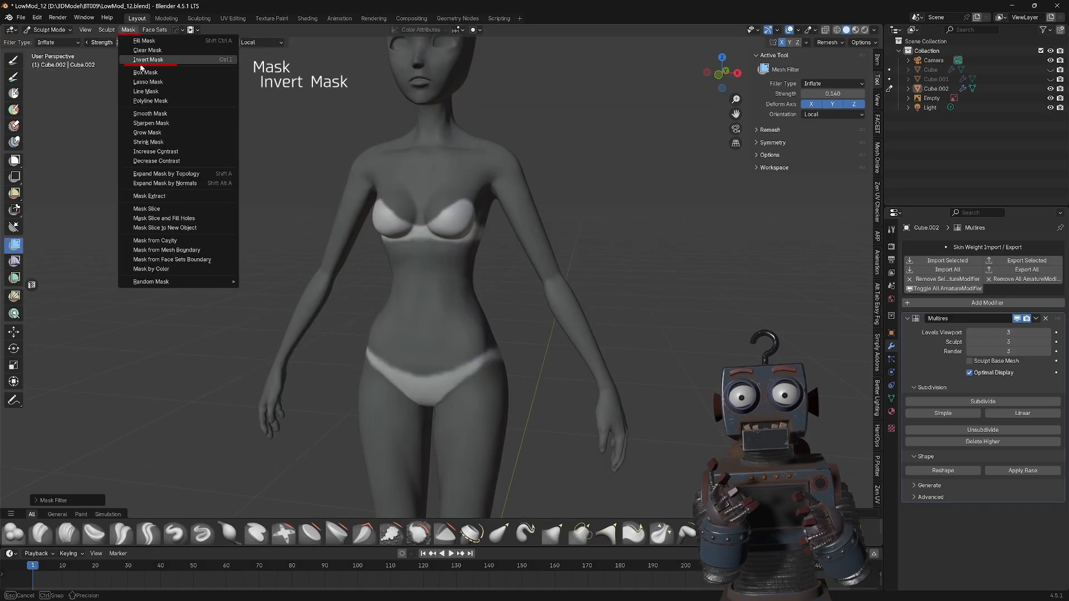
scroll(490, 276, "up", 3)
left_click_drag(485, 184, 535, 181)
left_click(789, 30)
left_click(789, 30)
left_click(128, 30)
left_click(139, 59)
Carve the edges of the briefs around the hips and legs with the Crease Polish brush.
middle_click_drag(446, 390, 440, 295, "shift")
left_click(121, 533)
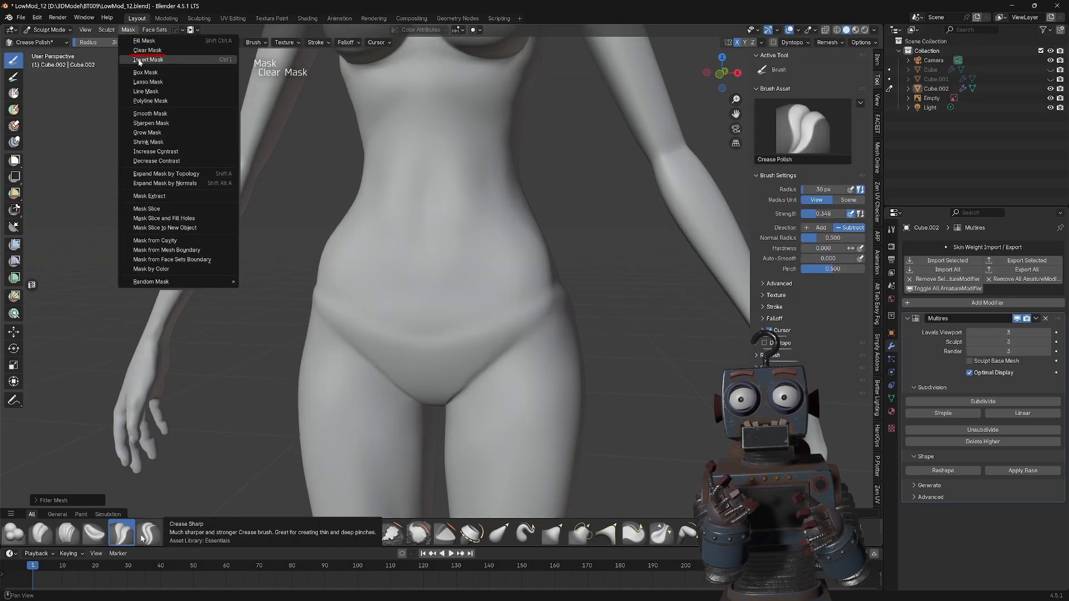
mouse_move(535, 312)
left_mouse_down()
mouse_move(496, 336)
mouse_move(465, 337)
left_mouse_up()
middle_click_drag(466, 337, 696, 329)
left_click_drag(401, 365, 367, 363)
middle_click_drag(368, 363, 457, 222)
Define the bra edges with the Crease Polish brush at a 22 px radius and return to Object Mode.
scroll(586, 282, "up", 3)
scroll(435, 216, "up", 3)
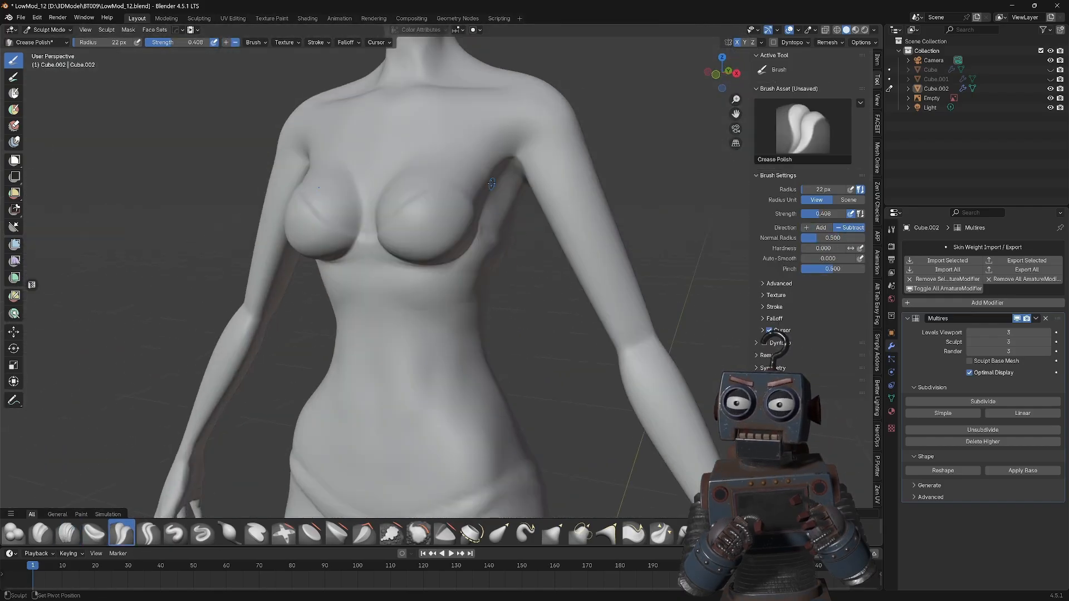
scroll(446, 267, "down", 5)
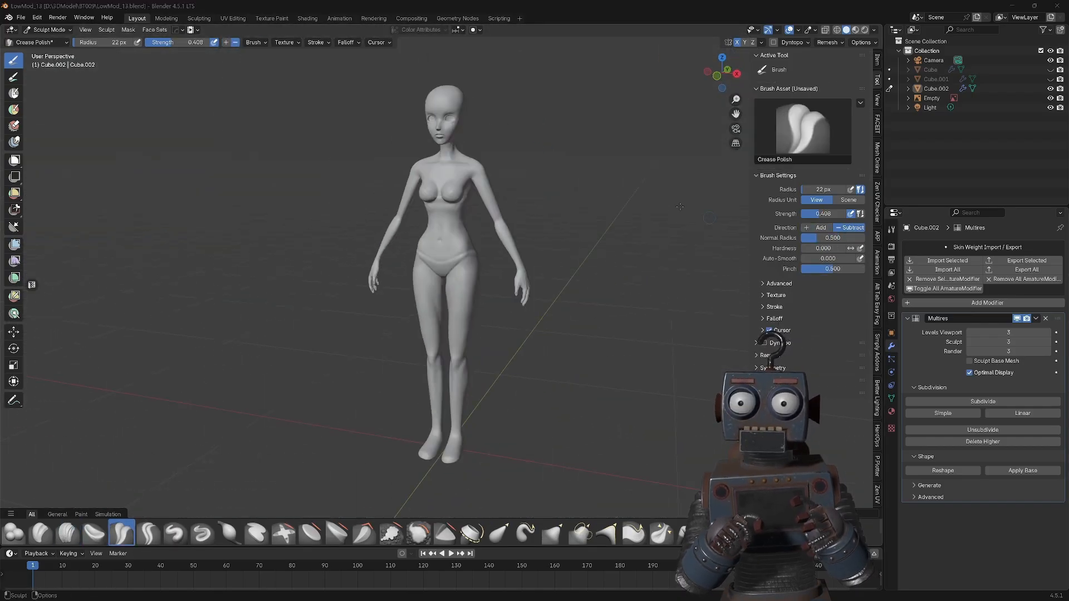
left_click(45, 42)
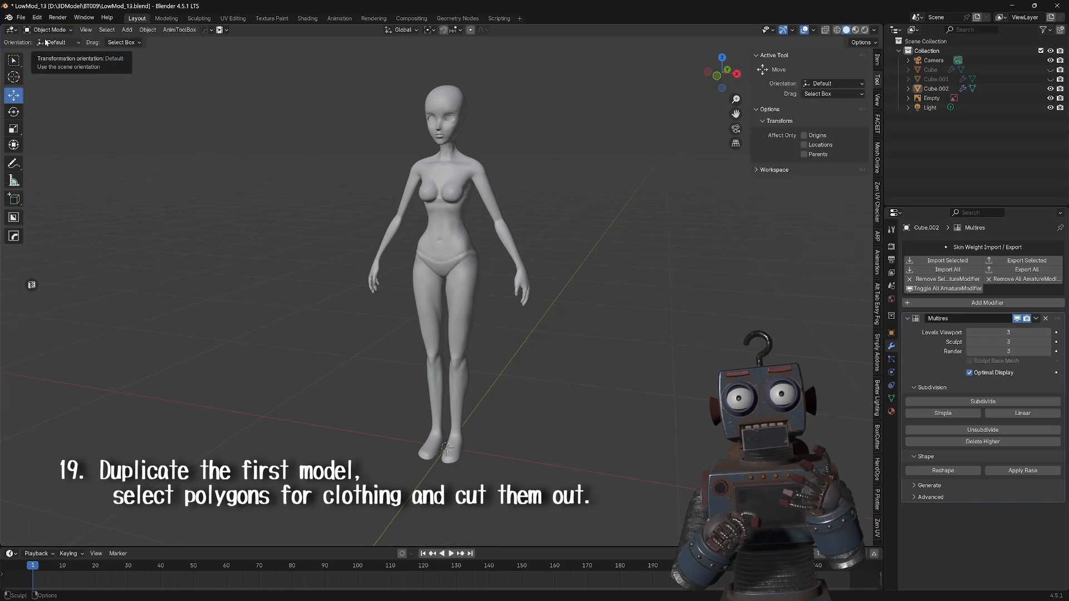
Duplicate the original body mesh Cube in place and apply the copy's Subdivision modifier.
left_click(936, 72)
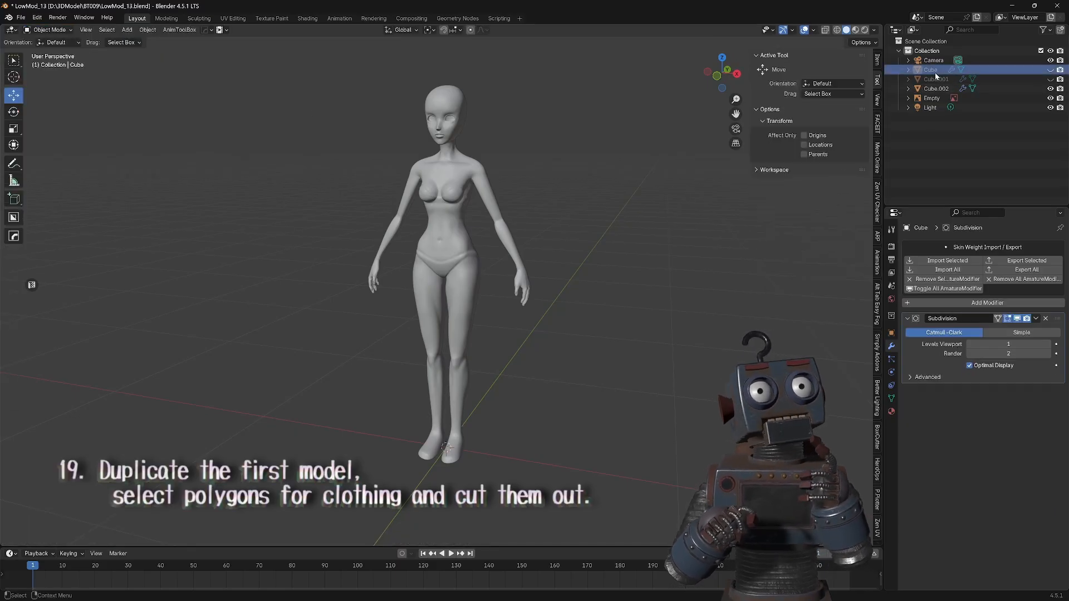
left_click(148, 30)
left_click(165, 96)
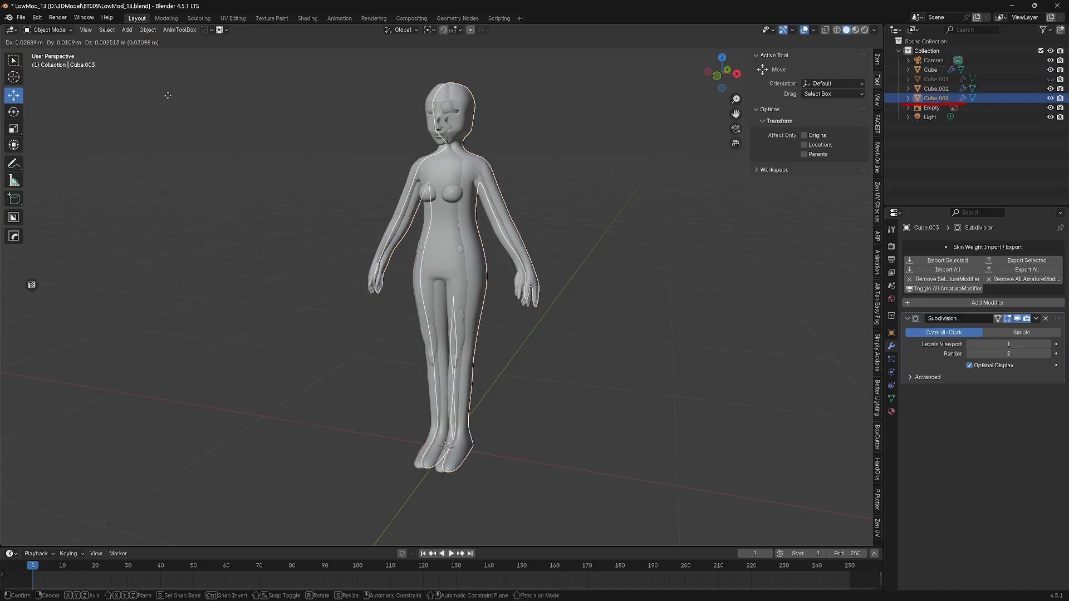
right_click(193, 98)
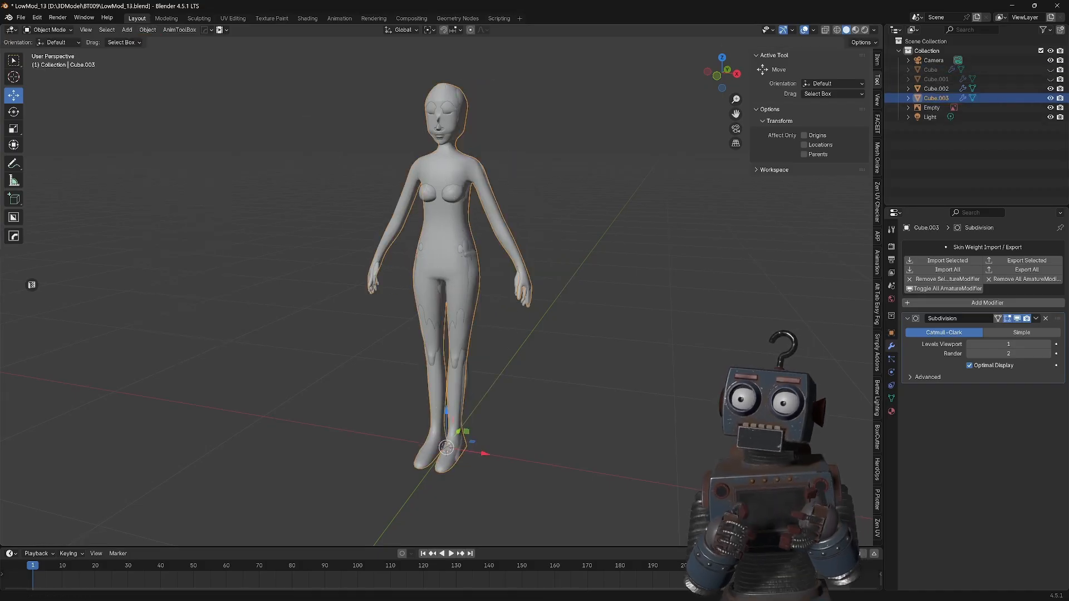
left_click(1036, 319)
left_click(1003, 329)
In Edit Mode, select the torso and upper-arm faces for a short-sleeved T-shirt in see-through front view.
left_click(49, 30)
left_click(47, 51)
scroll(440, 268, "up", 4)
key("KP_1")
key("alt+z")
scroll(440, 167, "up", 5)
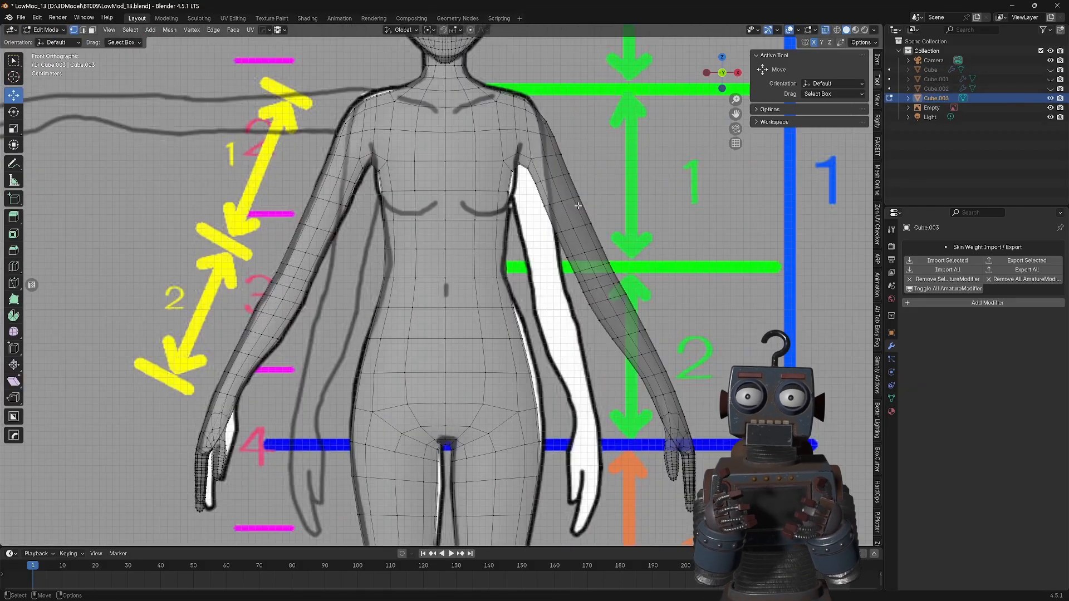
left_click_drag(620, 238, 619, 239)
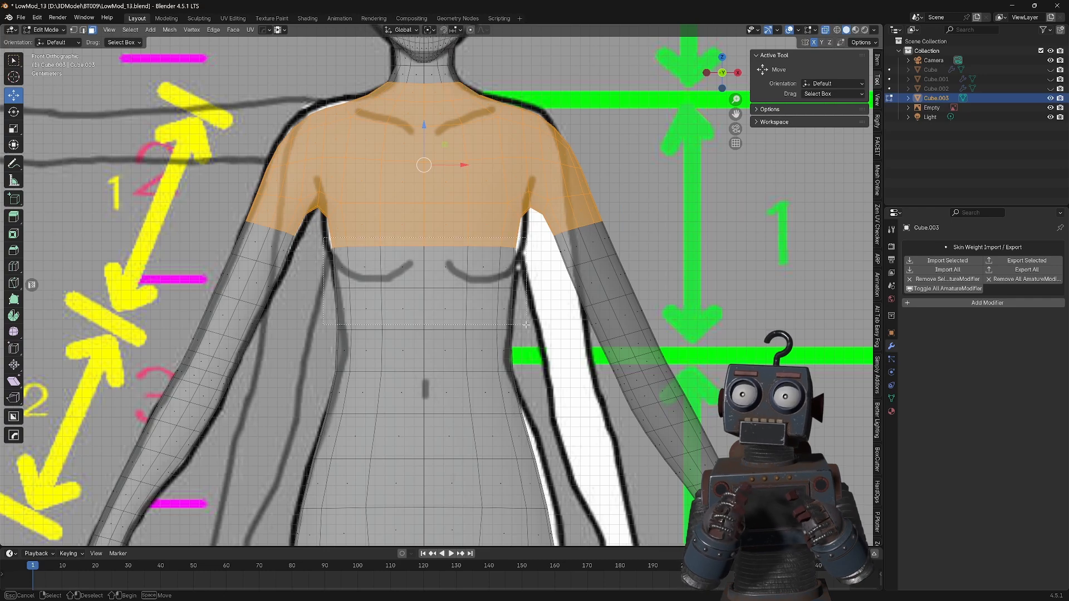
left_click_drag(554, 350, 558, 358, "shift")
Invert the face selection and hide the rest of the body to isolate the T-shirt.
scroll(552, 344, "down", 4)
middle_click_drag(559, 358, 532, 297)
scroll(517, 293, "up", 4)
scroll(533, 297, "down", 4)
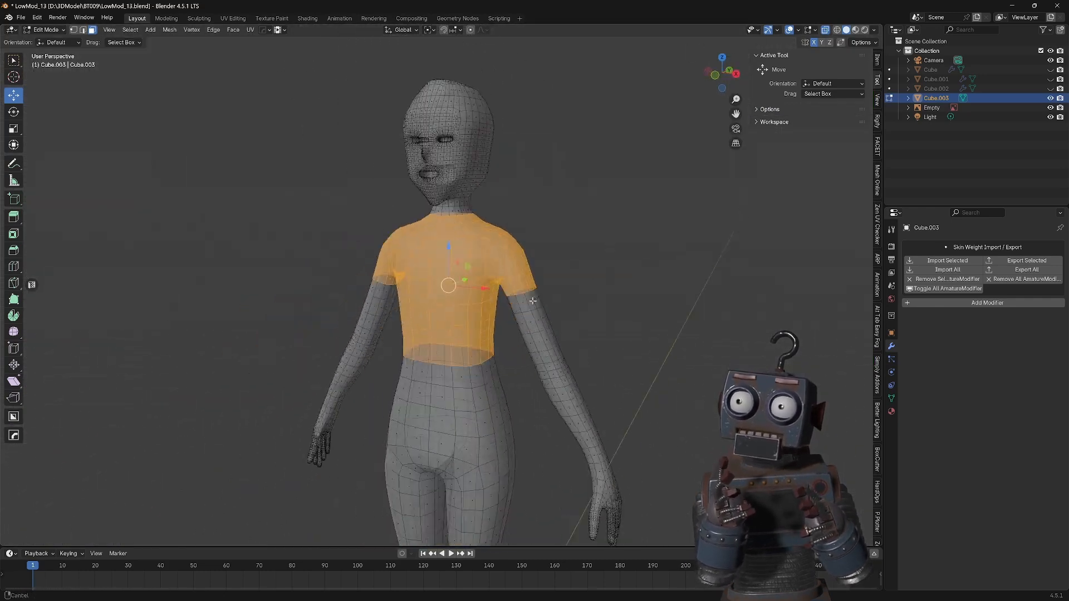
left_click(130, 30)
left_click(140, 59)
key("h")
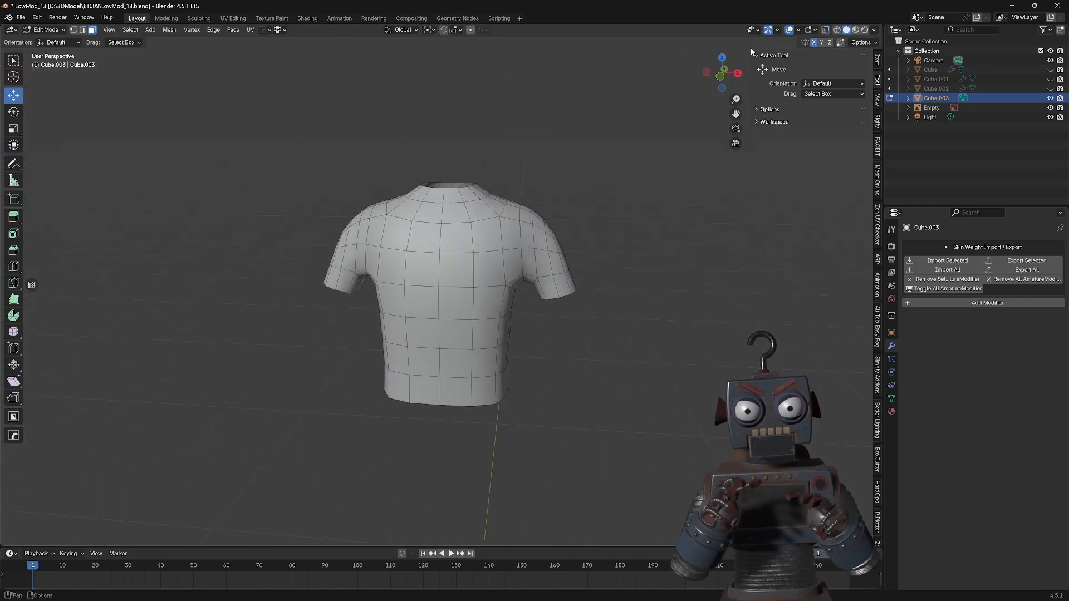
Choose the Select Box tool with face selection, then switch the T-shirt mesh to Sculpt Mode.
left_click(549, 301)
scroll(549, 301, "up", 3)
middle_click_drag(548, 301, 390, 357)
left_click(485, 454)
left_click(14, 62)
key("3")
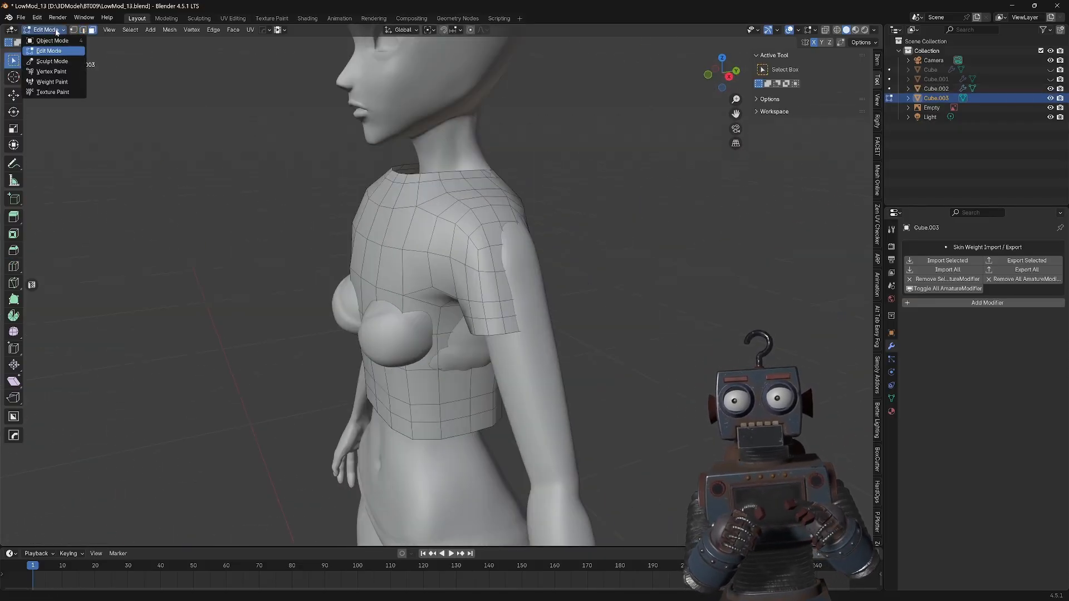
left_click(50, 60)
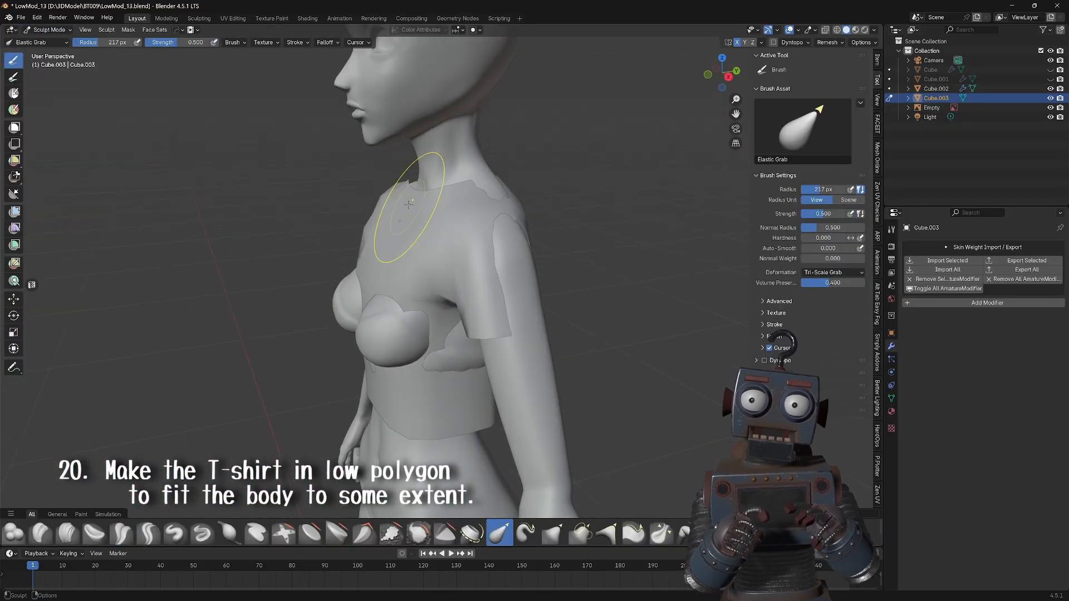
Fit the low-poly T-shirt roughly around the body with the Elastic Grab brush, adjusting the brush radius for each area.
key("f")
left_click(564, 260)
middle_click_drag(564, 260, 413, 253)
key("g")
mouse_move(276, 270)
middle_mouse_down()
mouse_move(523, 279)
mouse_move(447, 310)
mouse_move(307, 282)
mouse_move(406, 215)
mouse_move(449, 240)
mouse_move(407, 223)
mouse_move(453, 222)
middle_mouse_up()
key("f")
left_click(426, 239)
middle_click_drag(579, 245, 484, 263)
key("f")
left_click(484, 262)
middle_click_drag(400, 262, 484, 250)
Paint a face set over the front and underside of the sleeves with the Face Set Paint brush.
left_click(14, 109)
left_click_drag(574, 262, 572, 220)
mouse_move(573, 223)
middle_mouse_down()
mouse_move(512, 262)
mouse_move(563, 206)
middle_mouse_up()
left_click_drag(562, 217, 576, 240, "ctrl")
middle_click_drag(568, 240, 557, 223)
left_click_drag(562, 231, 559, 247, "ctrl")
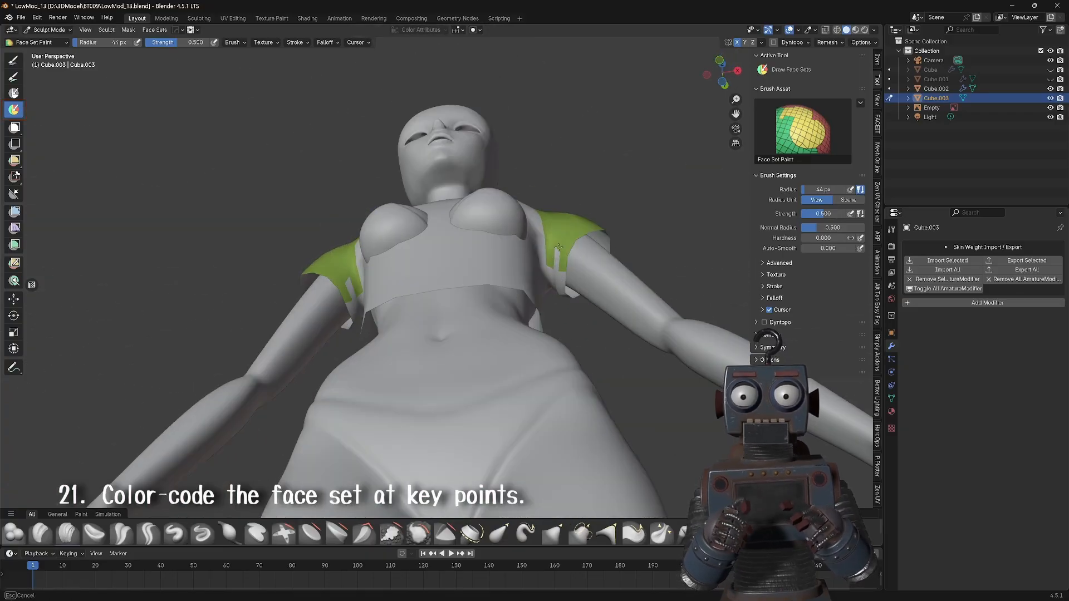
middle_click_drag(559, 247, 537, 301)
Extend the sleeve face set across the back of the sleeves and up to the shoulder seams.
left_click_drag(543, 206, 549, 268, "ctrl")
middle_click_drag(549, 267, 490, 268)
left_click_drag(501, 278, 518, 358, "ctrl")
middle_click_drag(518, 334, 362, 312)
mouse_move(339, 195)
left_mouse_down("ctrl")
mouse_move(344, 234)
mouse_move(305, 254)
left_mouse_up("ctrl")
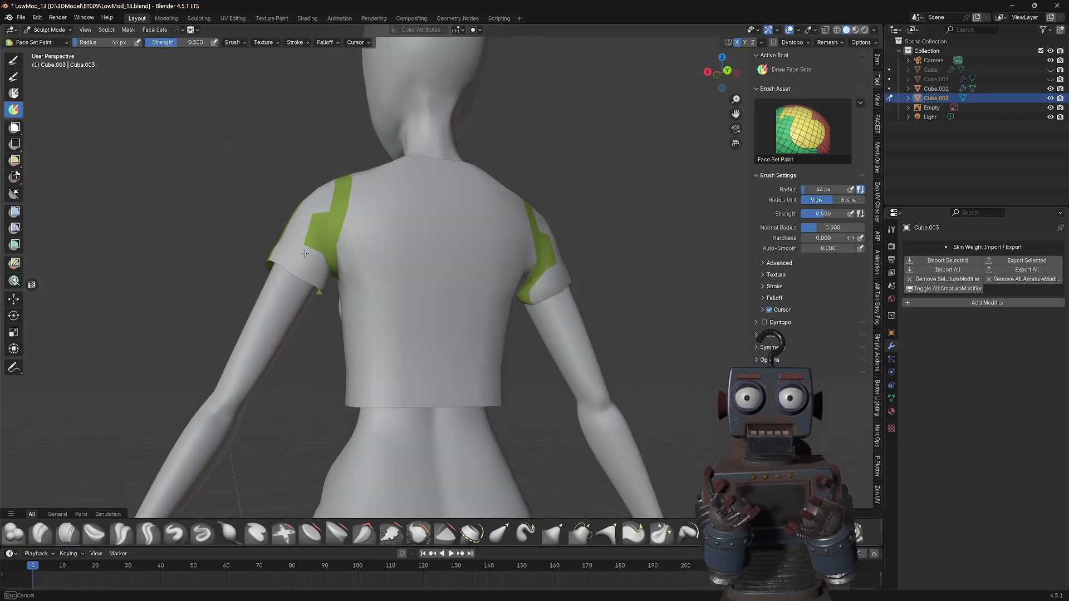
middle_click_drag(305, 254, 333, 230)
middle_click_drag(319, 292, 551, 208)
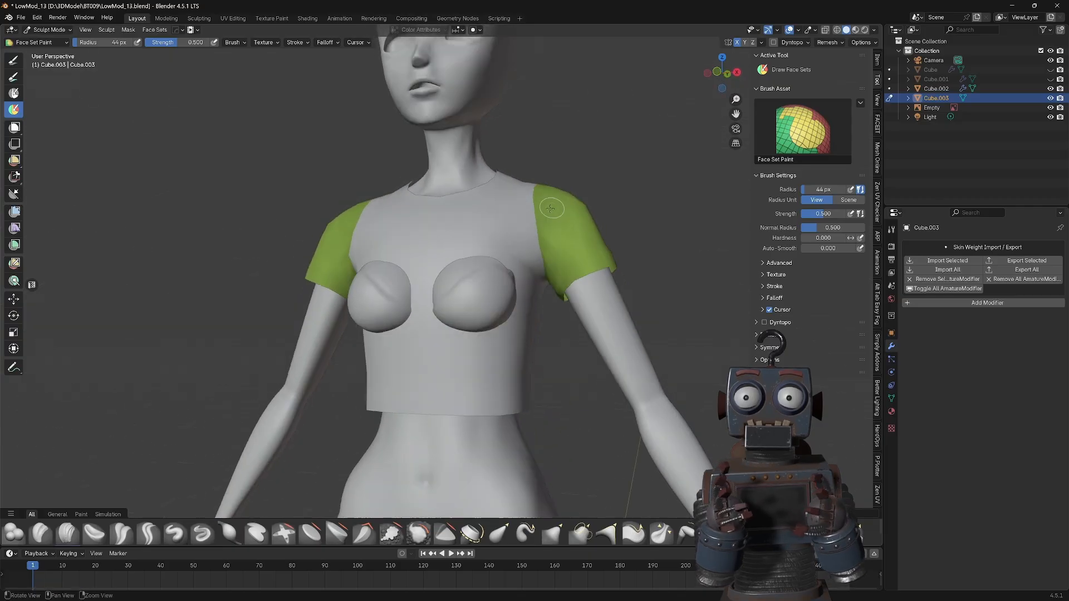
left_click_drag(533, 195, 515, 204, "ctrl")
mouse_move(515, 223)
middle_mouse_down()
mouse_move(357, 267)
mouse_move(502, 245)
middle_mouse_up()
Paint separate face sets around the T-shirt's neckline and bottom hem.
left_click_drag(381, 200, 480, 203)
middle_click_drag(501, 234, 357, 246)
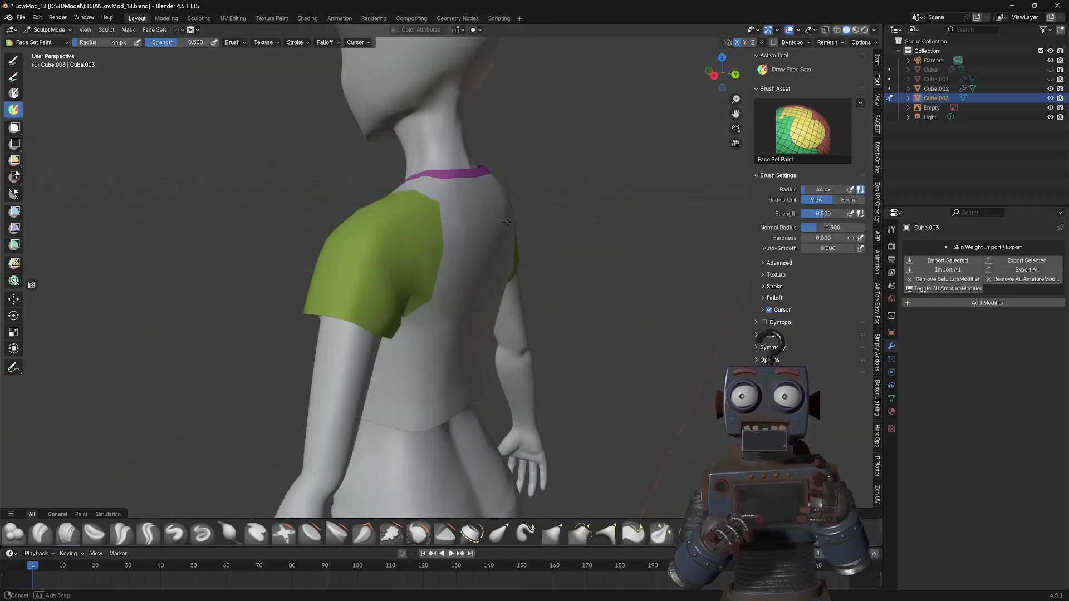
middle_click_drag(445, 267, 612, 286)
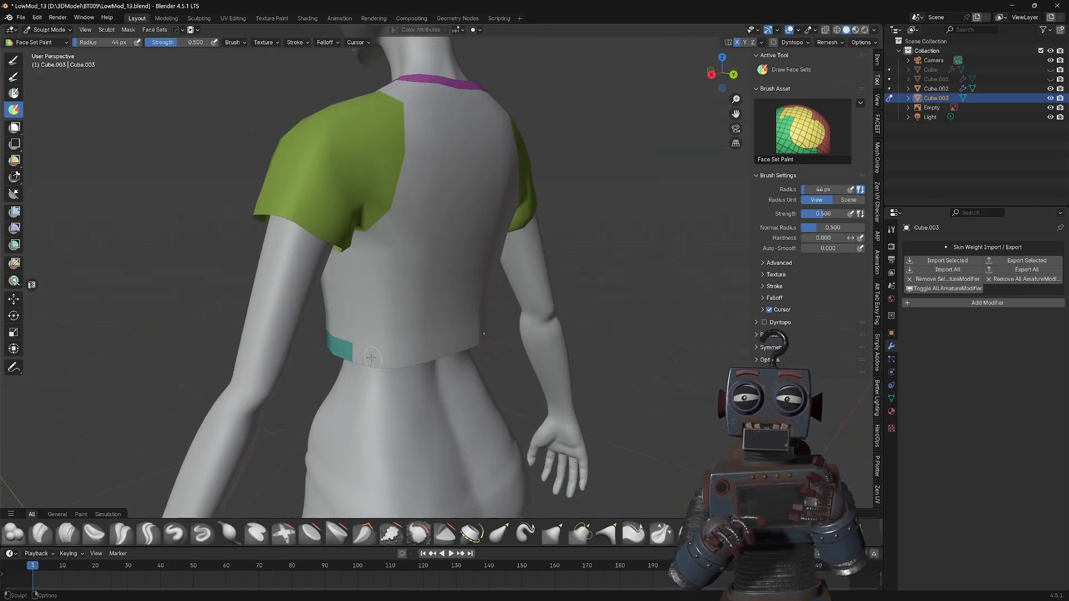
middle_click_drag(362, 279, 557, 239)
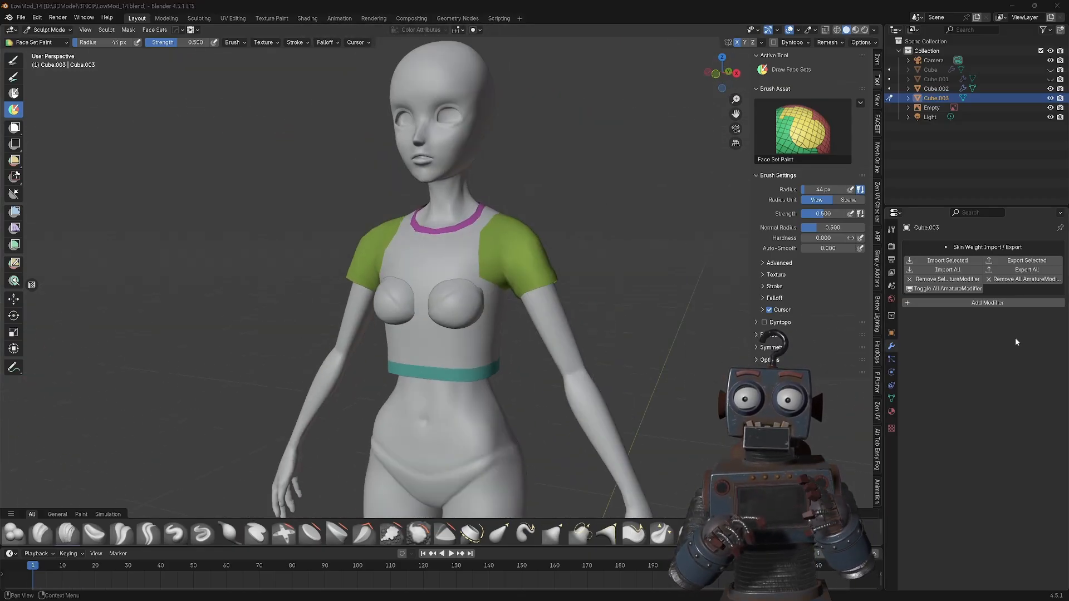
Add a Multiresolution modifier to the T-shirt, subdivide it three times and display the Simulation brushes.
left_click(984, 305)
mouse_move(947, 337)
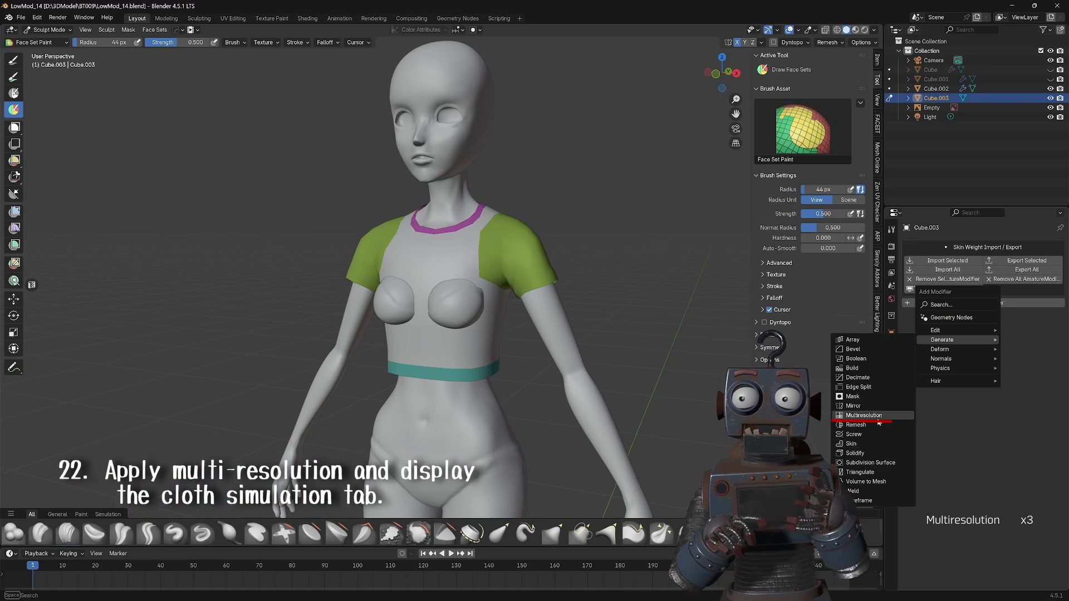
left_click(858, 439)
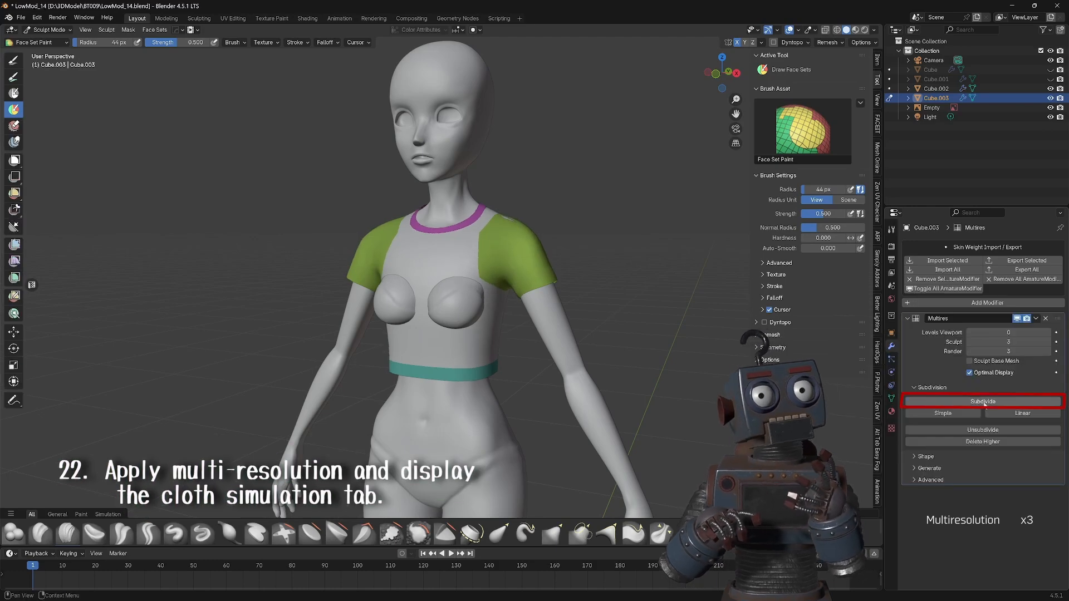
left_click(105, 514)
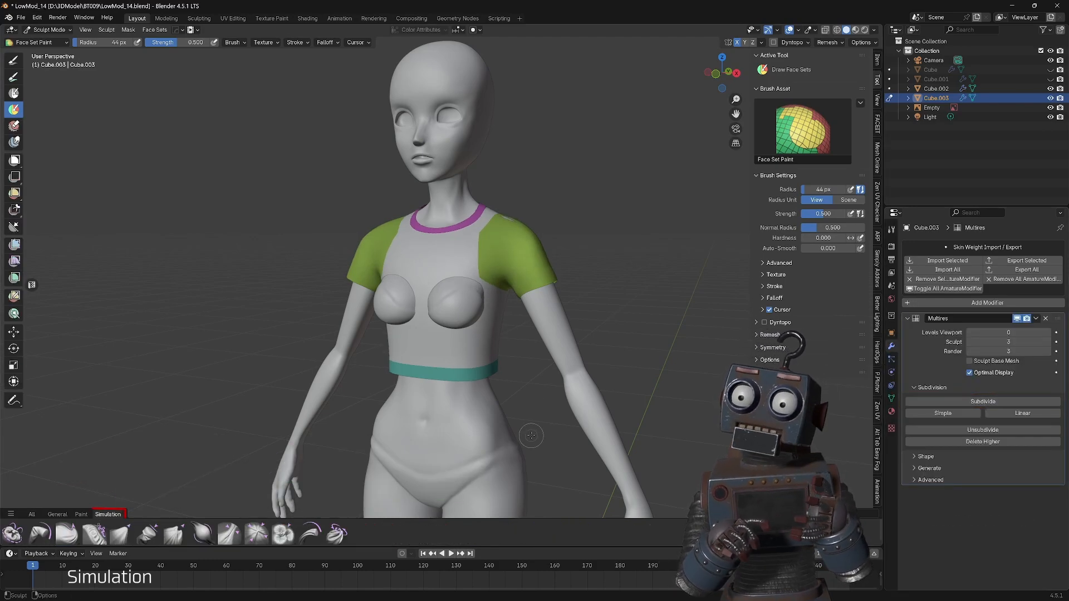
Twist wrinkles into the sleeves from front and back with the Bend/Twist Cloth brush at a 234 px radius.
scroll(424, 278, "up", 2)
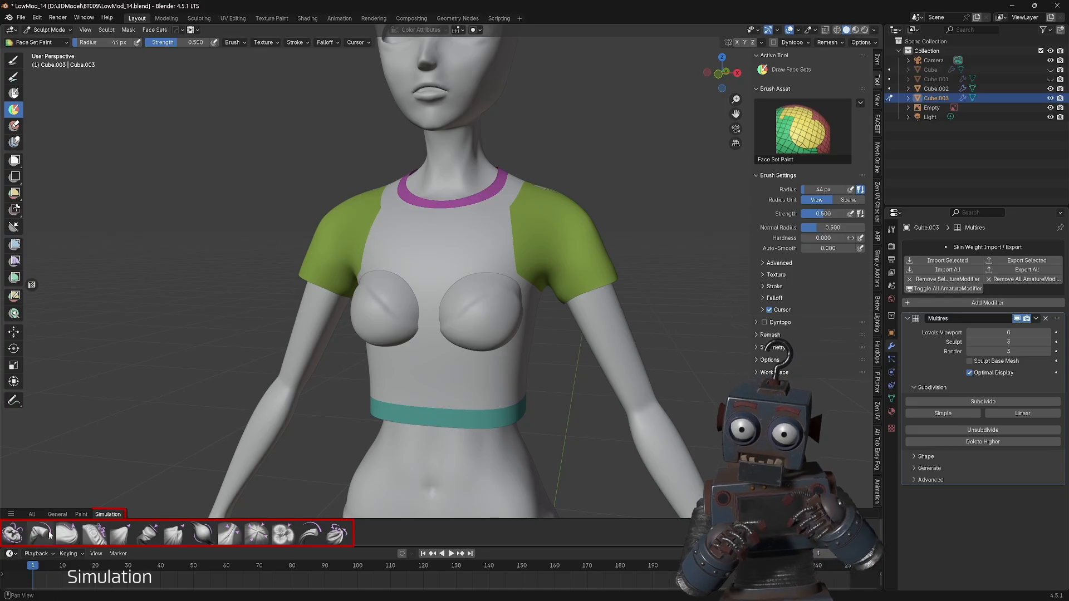
left_click(49, 534)
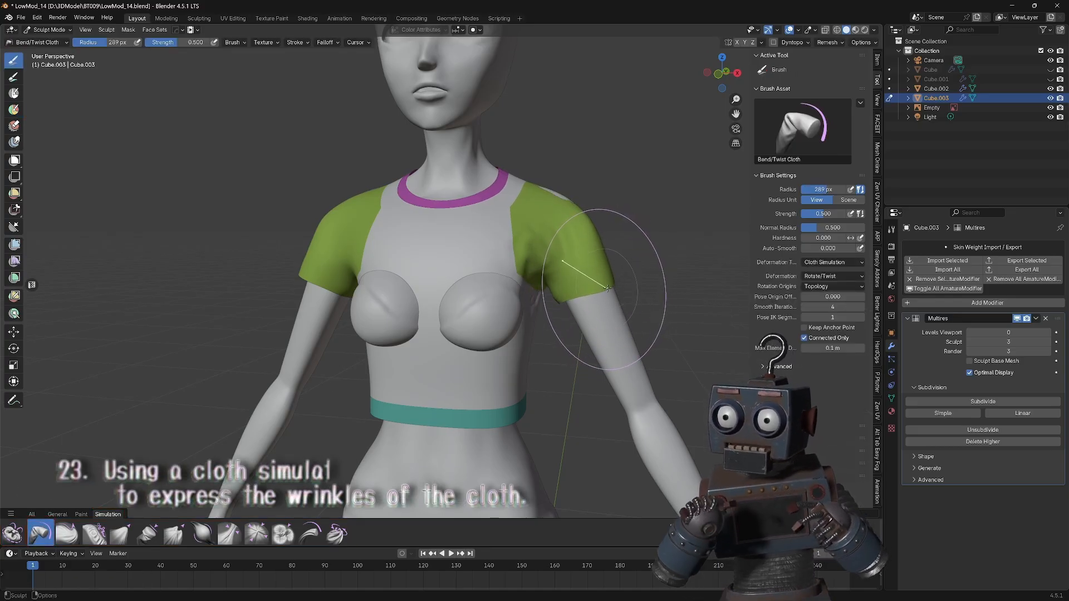
left_click(599, 289)
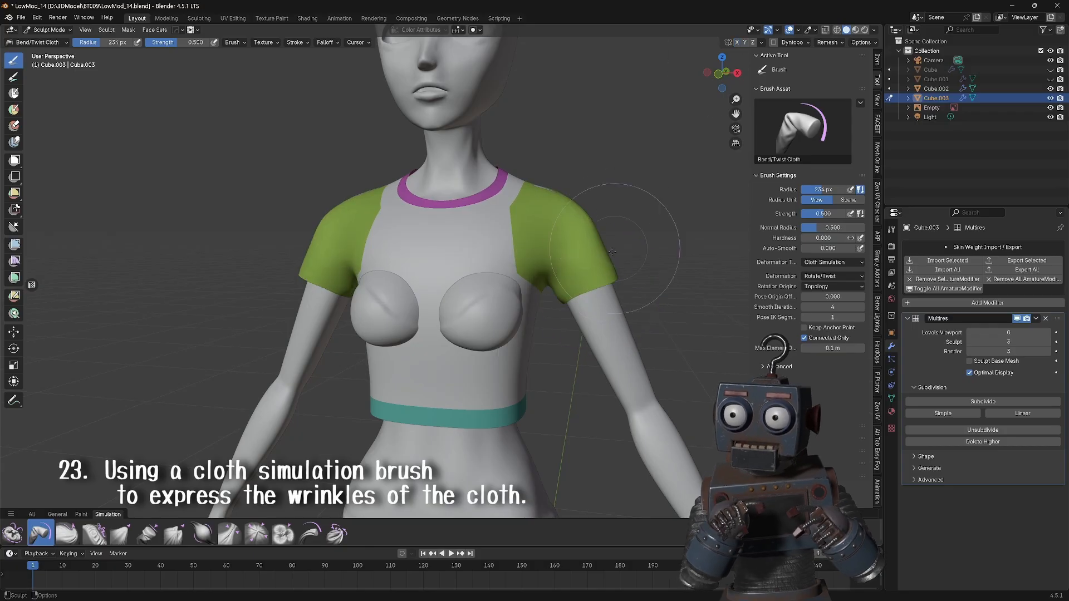
middle_click_drag(611, 282, 302, 290)
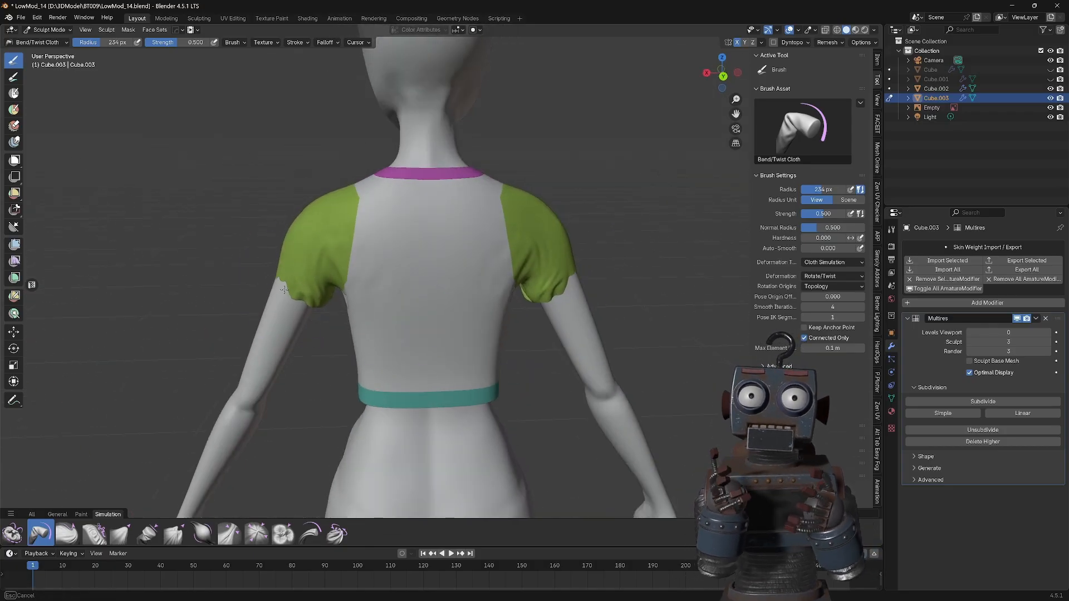
middle_click_drag(398, 266, 640, 287)
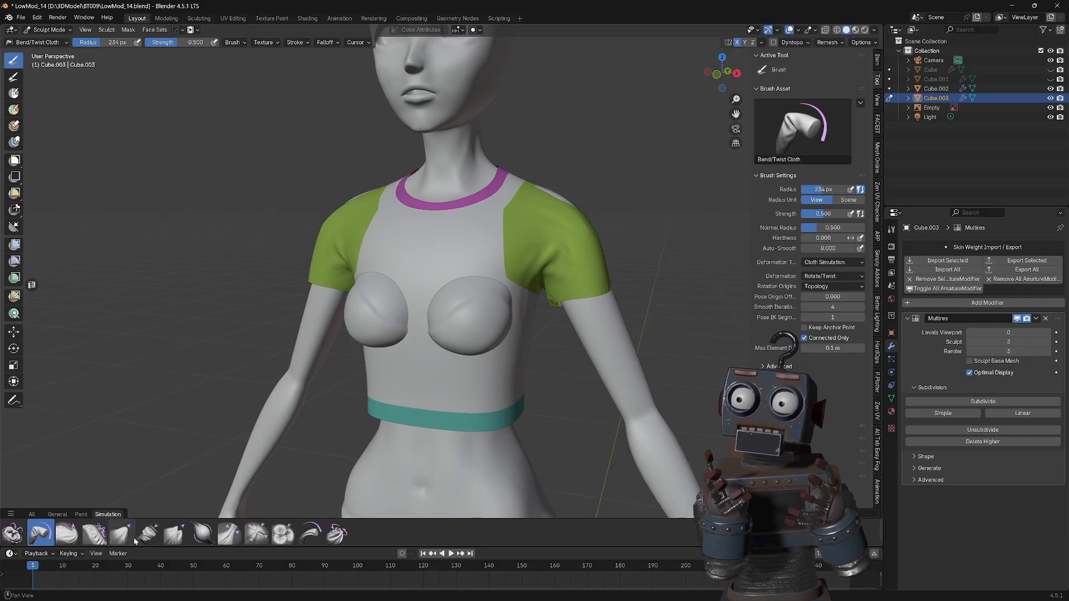
Pinch finer folds into the sleeves around the armpits with the Pinch Folds Cloth brush at a 55 px radius.
left_click(229, 533)
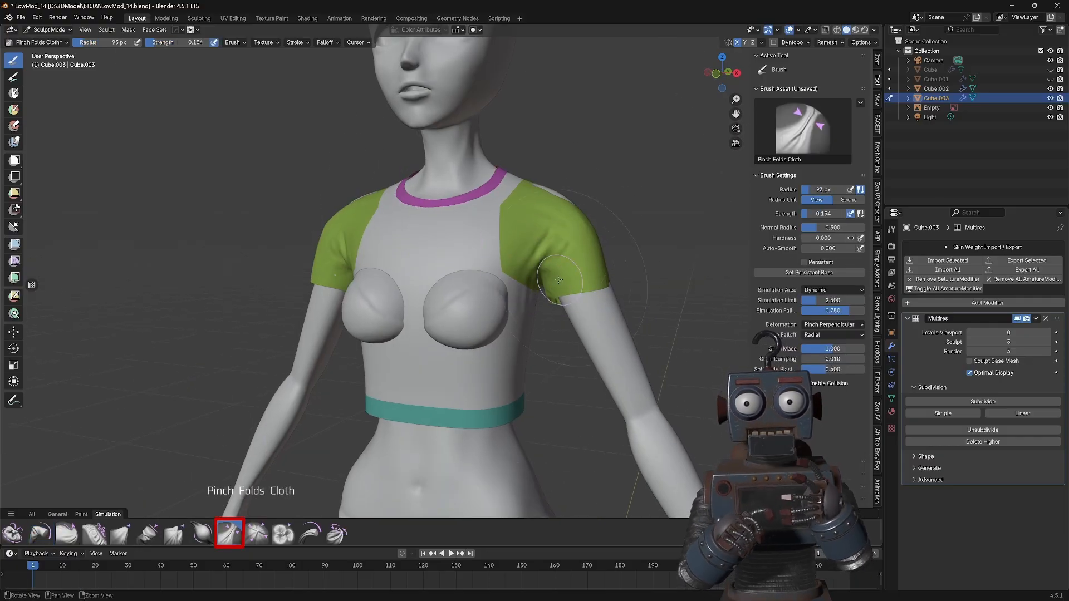
middle_click_drag(559, 280, 635, 184)
key("f")
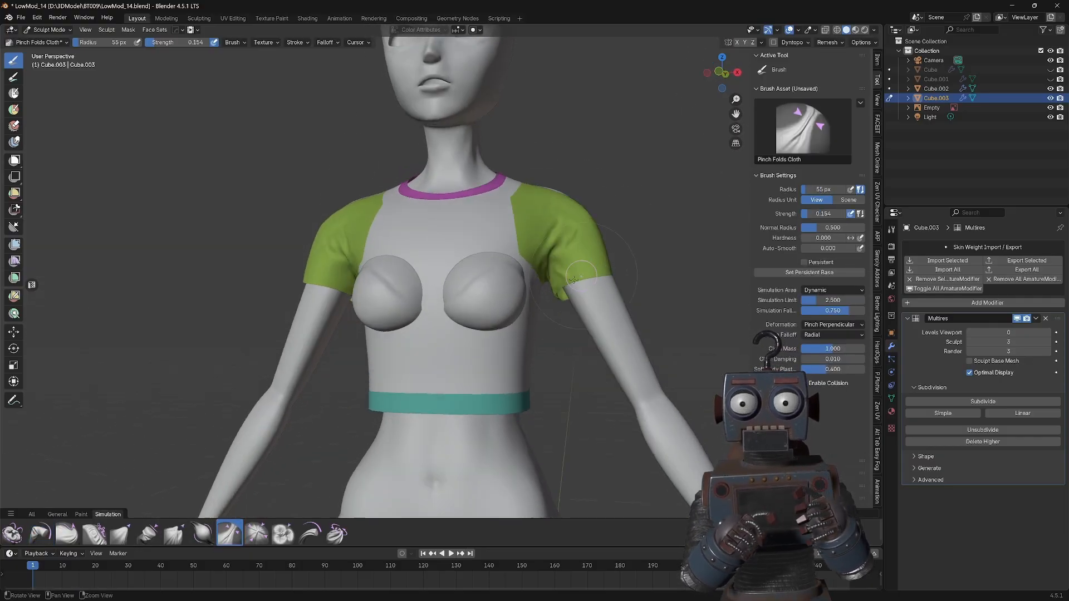
middle_click_drag(557, 276, 331, 290)
mouse_move(548, 243)
middle_mouse_down()
mouse_move(519, 265)
mouse_move(530, 248)
mouse_move(537, 270)
mouse_move(335, 251)
mouse_move(480, 208)
mouse_move(558, 297)
mouse_move(348, 274)
mouse_move(421, 310)
middle_mouse_up()
Pull and smooth the sleeve cloth with the Grab Cloth brush, then reduce the brush radius to 57 px.
left_click(119, 534)
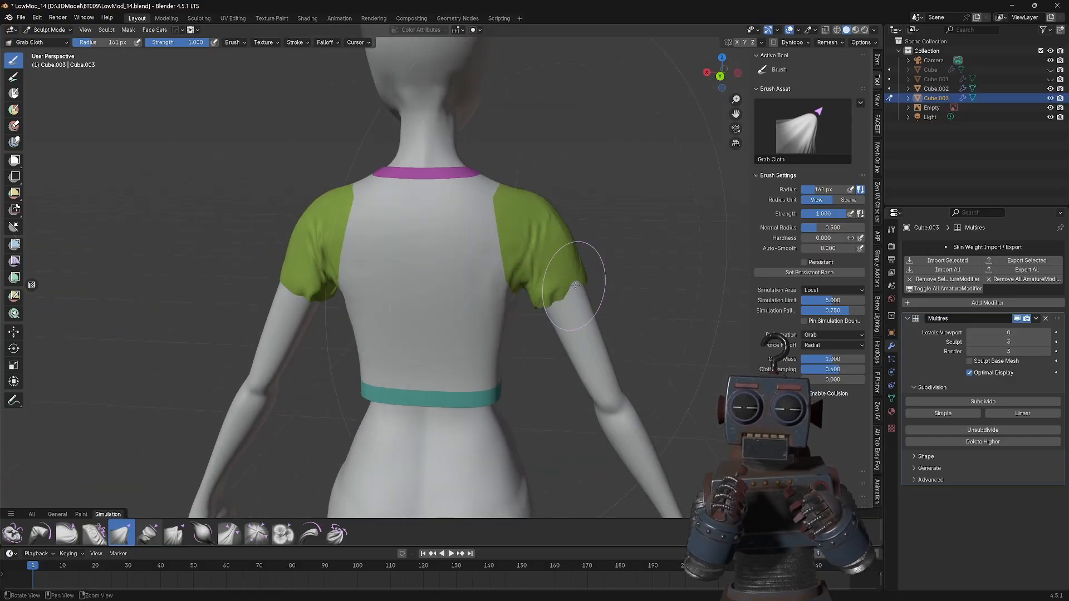
middle_click_drag(576, 285, 454, 260)
middle_click_drag(418, 290, 440, 382)
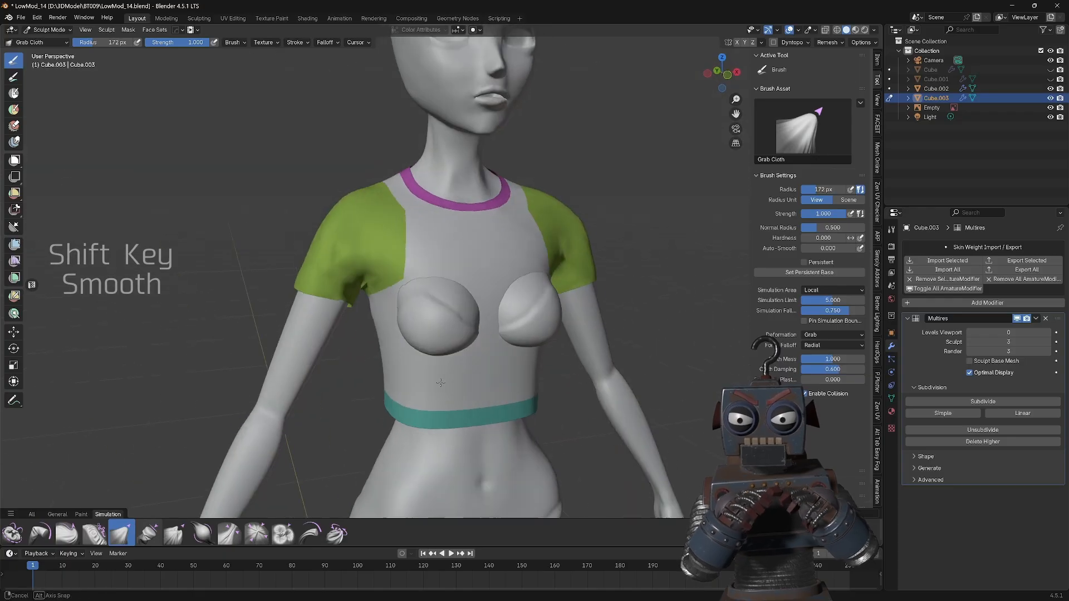
key("f")
left_click(340, 312)
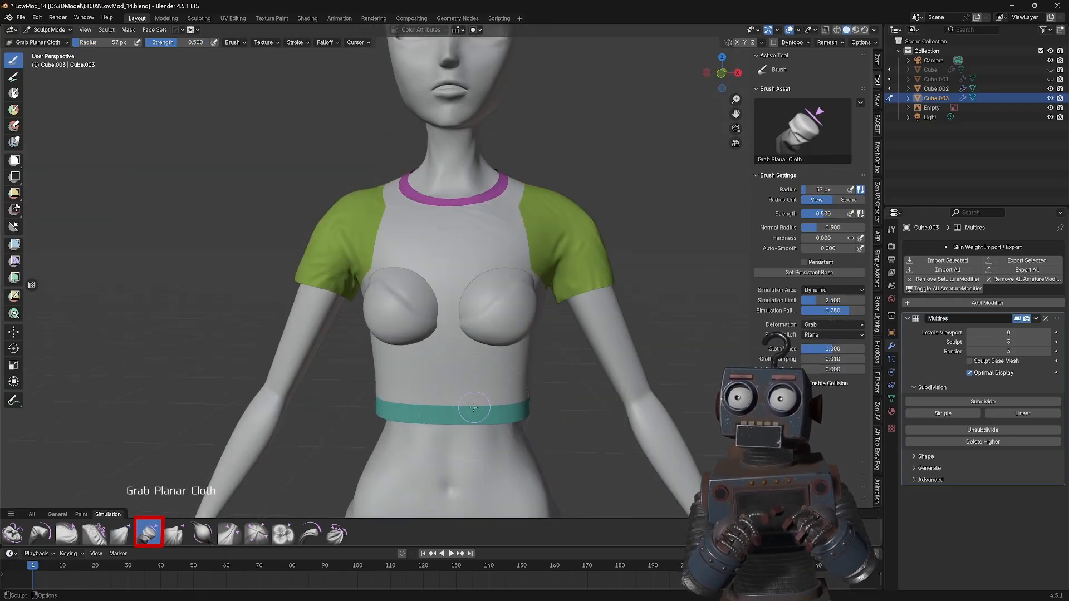
Pull the bottom hem with the Grab Planar Cloth brush, enlarging its radius to add wrinkles around the waist.
left_click_drag(466, 413, 477, 406)
middle_click_drag(477, 406, 273, 398)
key("f")
left_click(399, 397)
left_click_drag(399, 396, 398, 404)
mouse_move(399, 404)
middle_mouse_down()
mouse_move(418, 404)
mouse_move(357, 401)
mouse_move(424, 401)
middle_mouse_up()
Deepen the waist and hem folds with the Grab Cloth and Grab Planar Cloth brushes at a 247 px radius.
left_click(119, 534)
mouse_move(390, 334)
middle_mouse_down()
mouse_move(443, 311)
mouse_move(378, 386)
middle_mouse_up()
left_click(148, 533)
middle_click_drag(389, 423, 419, 410)
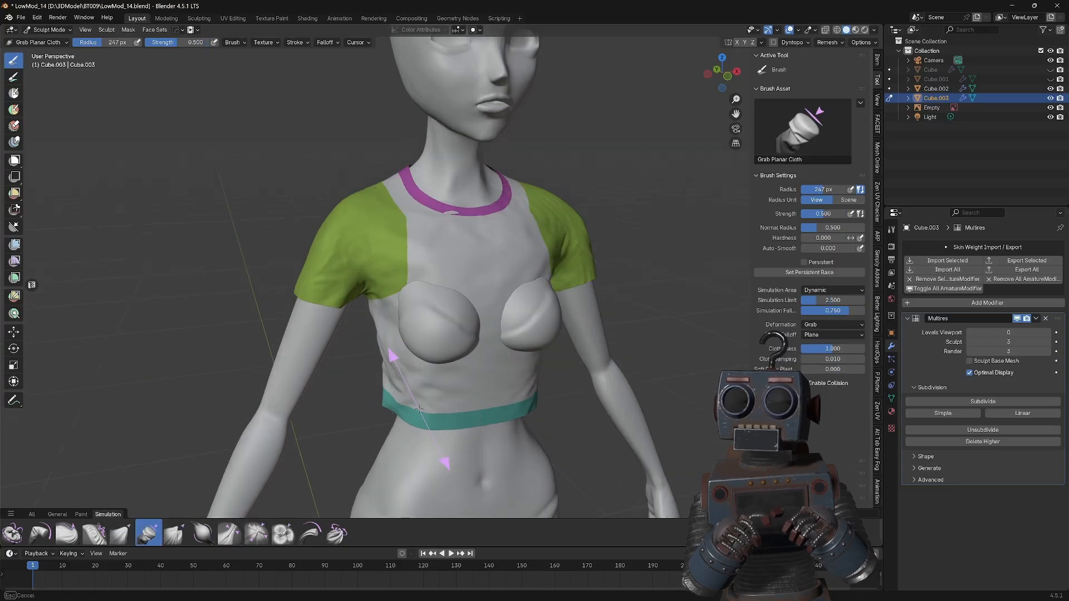
left_click_drag(424, 410, 423, 418)
middle_click_drag(440, 390, 390, 384)
middle_click_drag(462, 312, 465, 300)
Work smaller wrinkles into the shoulders, sleeves and sides with the Grab Planar Cloth brush at a 63 px radius.
key("f")
left_click(465, 283)
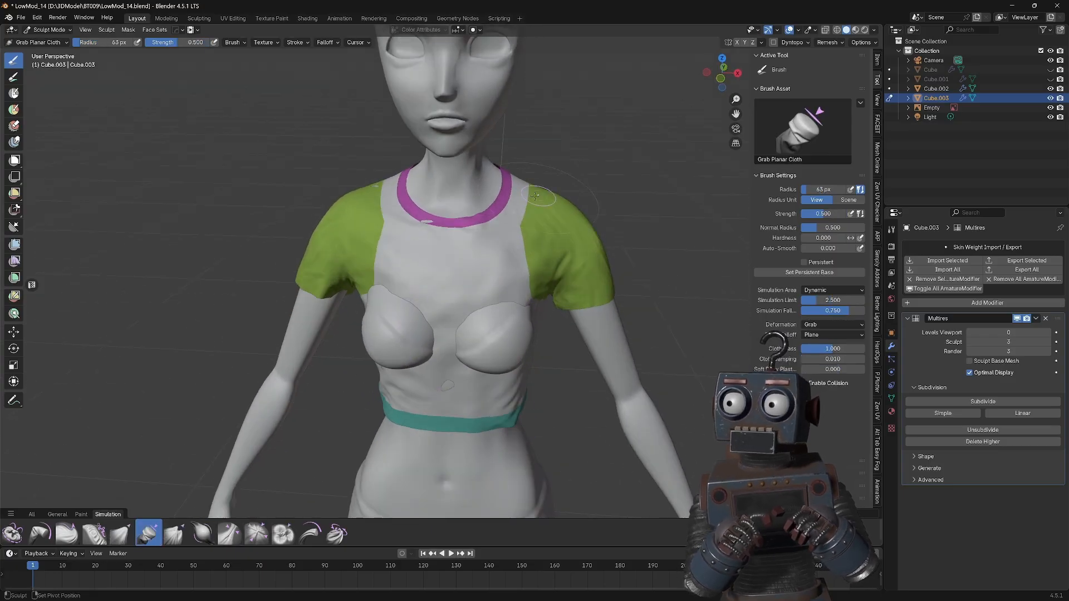
mouse_move(535, 196)
middle_mouse_down()
mouse_move(477, 338)
mouse_move(493, 333)
middle_mouse_up()
middle_click_drag(353, 299, 290, 328)
middle_click_drag(554, 250, 345, 223)
Drape the T-shirt over the chest and sides with the Grab Cloth brush, increasing the radius to 201 px.
left_click(121, 534)
middle_click_drag(479, 315, 447, 323)
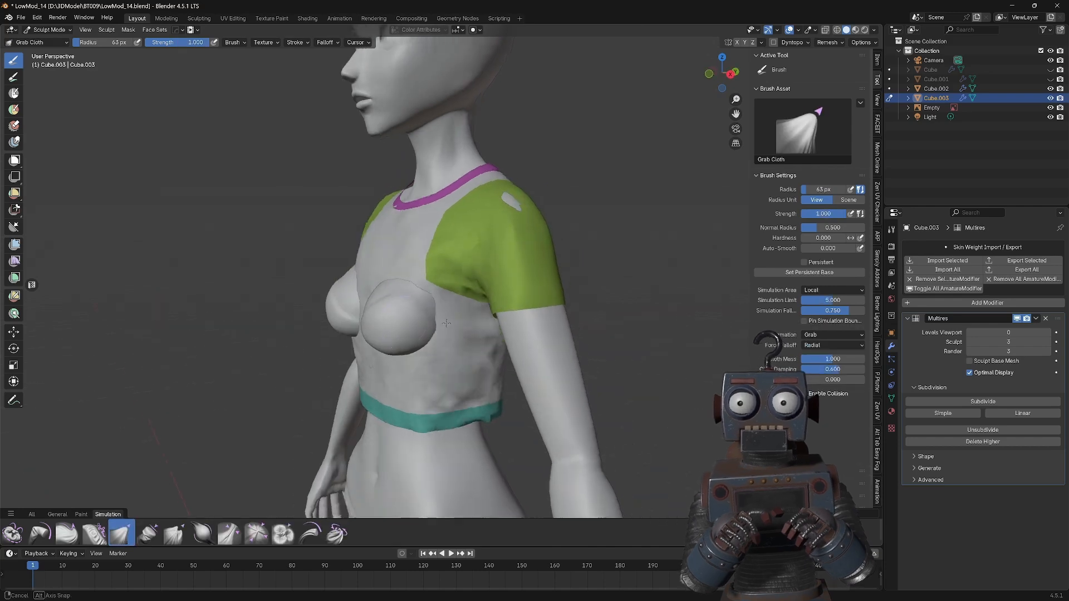
mouse_move(475, 407)
middle_mouse_down()
mouse_move(390, 318)
mouse_move(434, 307)
mouse_move(390, 309)
mouse_move(523, 303)
mouse_move(399, 323)
mouse_move(428, 211)
mouse_move(432, 339)
middle_mouse_up()
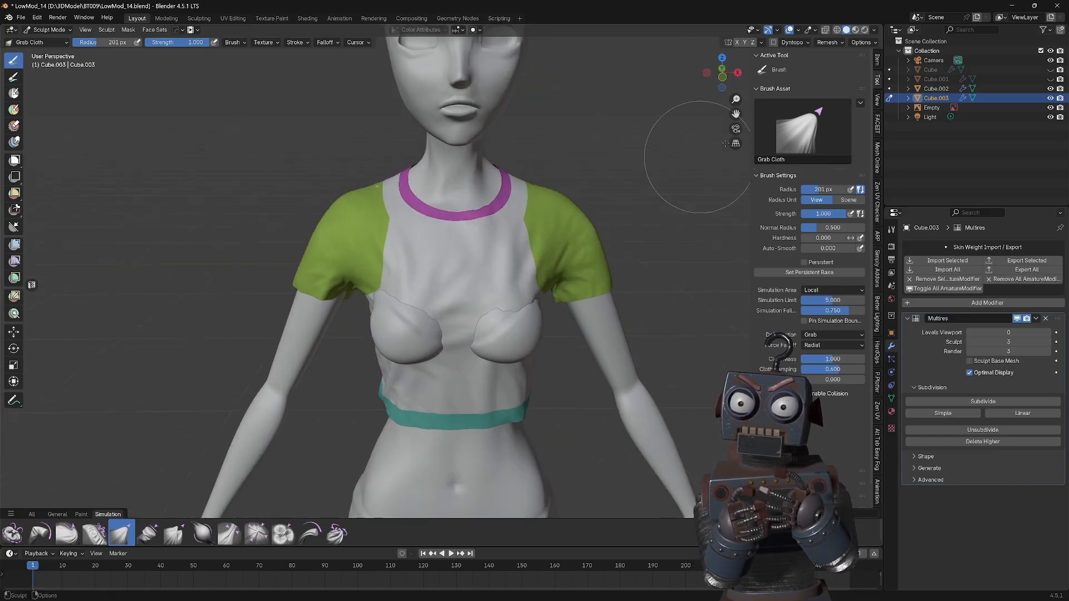
Hide the body mesh Cube.002 and refine the T-shirt's chest folds with the Grab Cloth brush at a 130 px radius.
left_click(1051, 88)
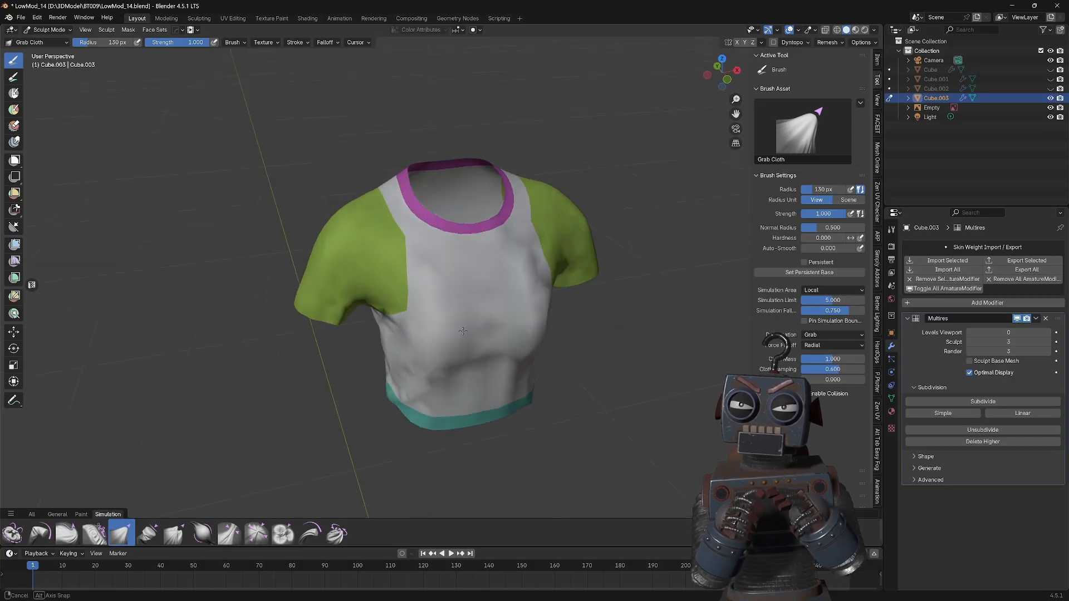
mouse_move(537, 306)
middle_mouse_down()
mouse_move(501, 313)
mouse_move(405, 279)
mouse_move(342, 302)
mouse_move(451, 312)
mouse_move(539, 299)
middle_mouse_up()
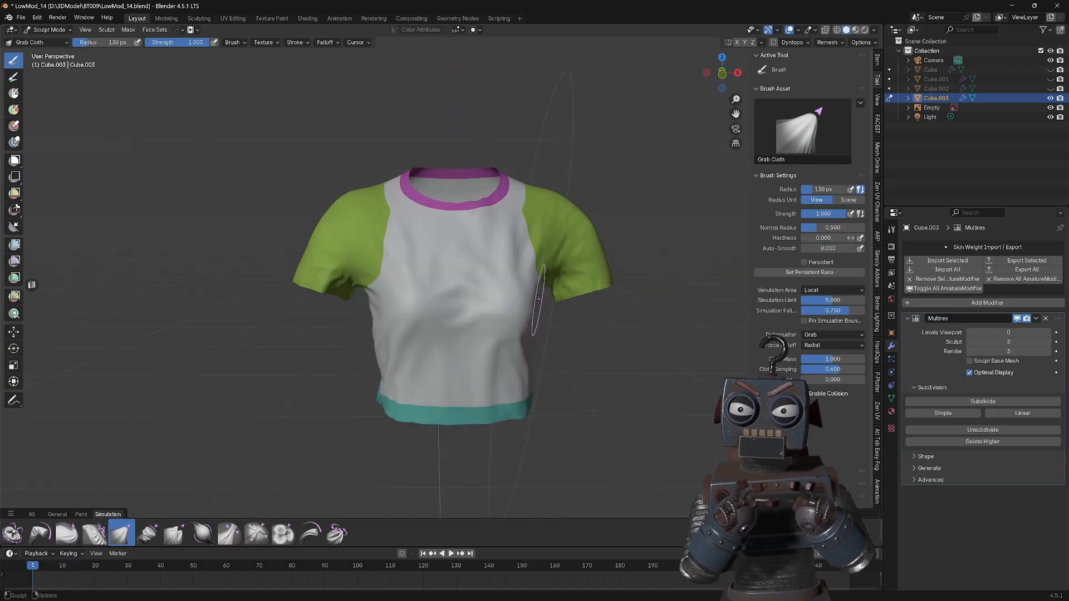
middle_click_drag(364, 341, 406, 323)
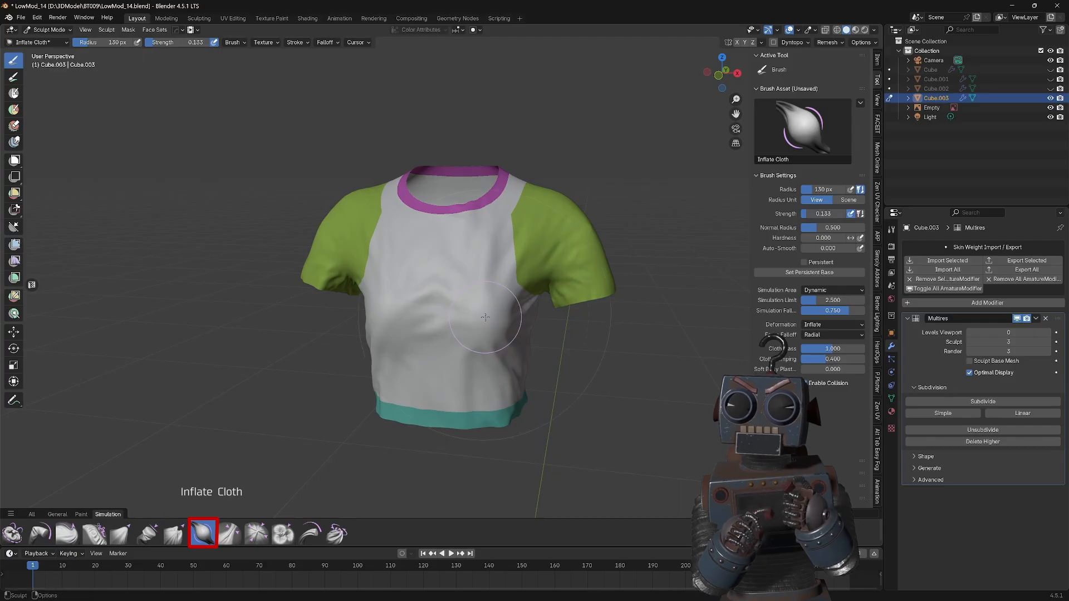
Puff out the T-shirt's chest and sides with the Inflate Cloth brush, ending at a 178 px radius and 0.056 strength.
key("f")
left_click(415, 232)
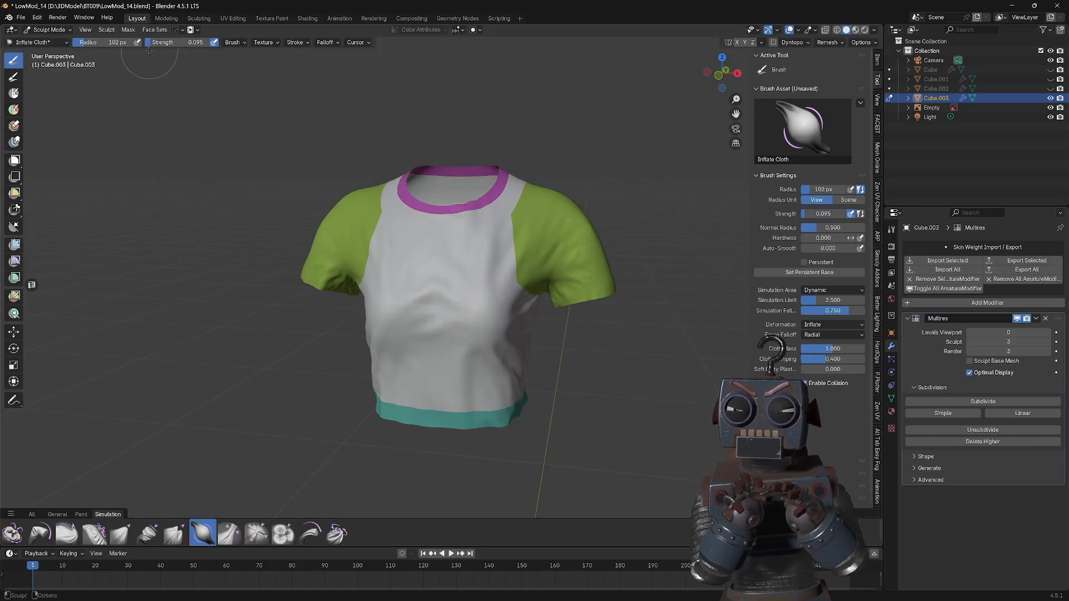
key("f")
left_click(490, 317)
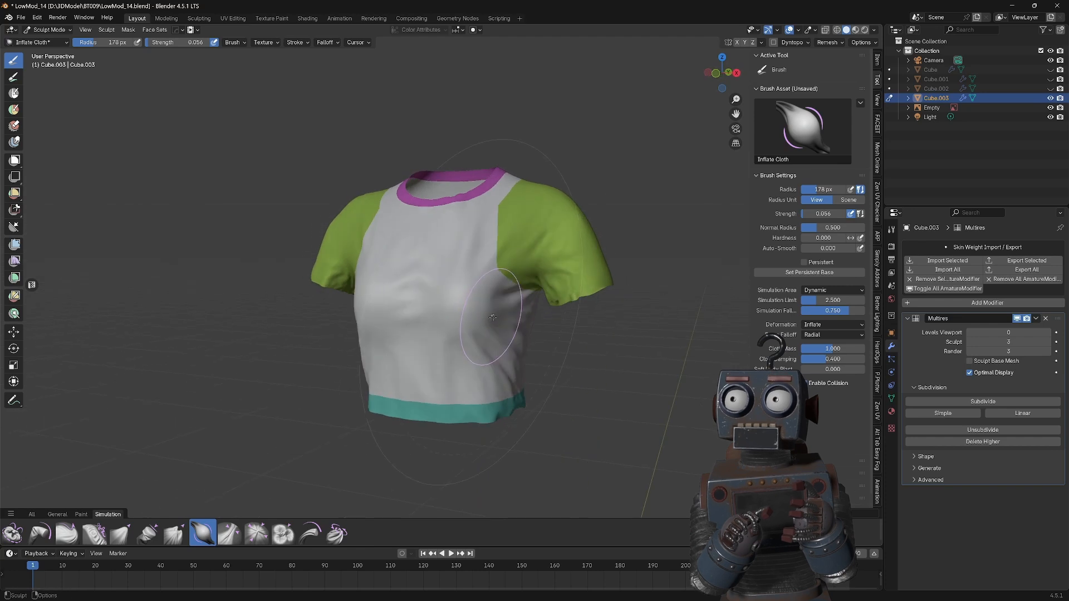
mouse_move(492, 318)
middle_mouse_down()
mouse_move(456, 357)
mouse_move(502, 350)
mouse_move(468, 357)
mouse_move(482, 356)
middle_mouse_up()
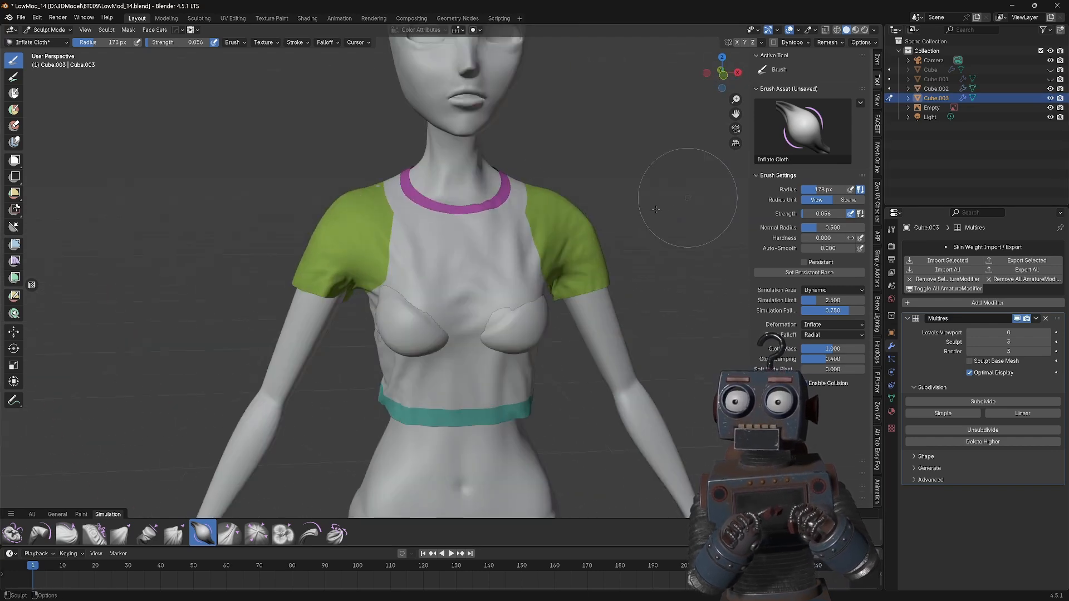
Show the body mesh Cube.002 and pull the T-shirt front over the chest with the Elastic Grab brush at a 267 px radius.
middle_click_drag(656, 209, 596, 215)
left_click(58, 515)
left_click(500, 534)
middle_click_drag(423, 323, 348, 312)
key("f")
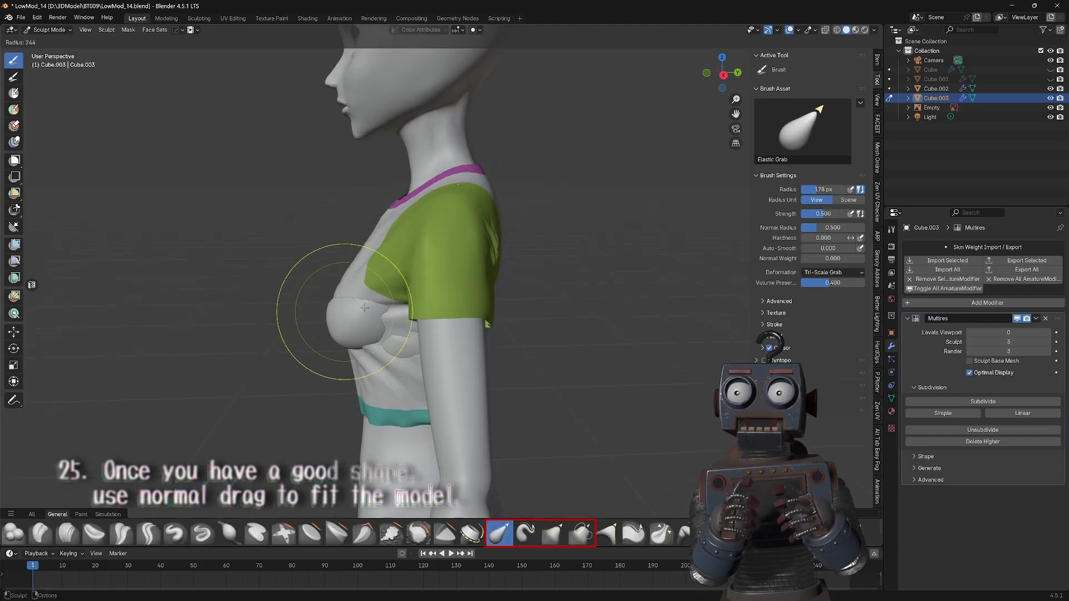
left_click(371, 308)
left_click_drag(362, 309, 342, 313)
middle_click_drag(357, 315, 374, 316)
left_click_drag(374, 317, 362, 320)
mouse_move(378, 326)
middle_mouse_down()
mouse_move(498, 339)
mouse_move(541, 323)
mouse_move(413, 318)
middle_mouse_up()
Fit the T-shirt around the chest, sides and shoulders with the Grab brush at a 267 px radius.
key("g")
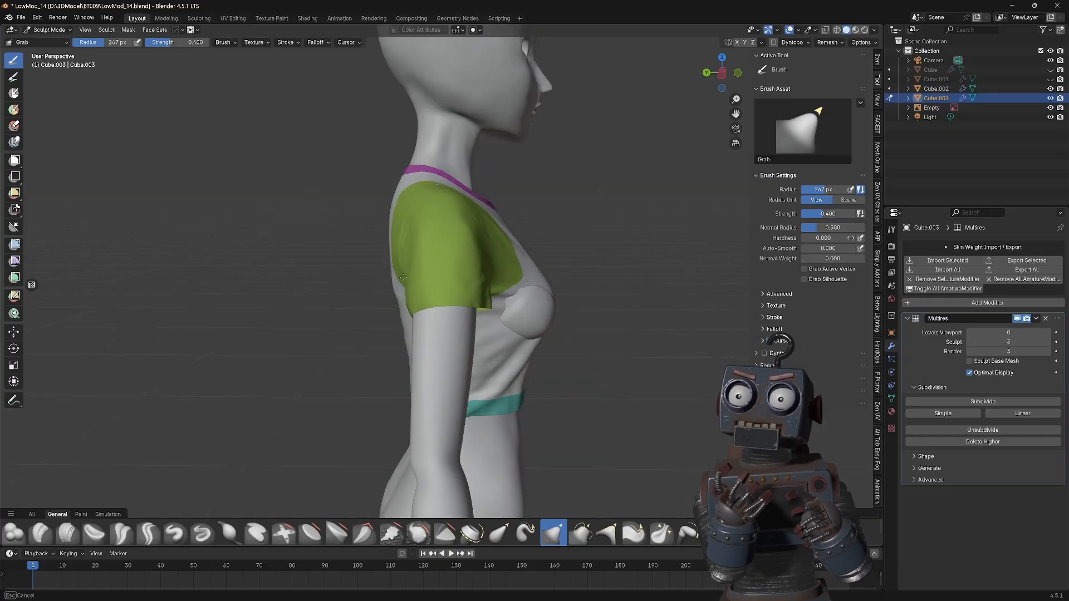
mouse_move(518, 323)
middle_mouse_down()
mouse_move(417, 356)
mouse_move(385, 344)
mouse_move(424, 349)
middle_mouse_up()
middle_click_drag(382, 313, 379, 303)
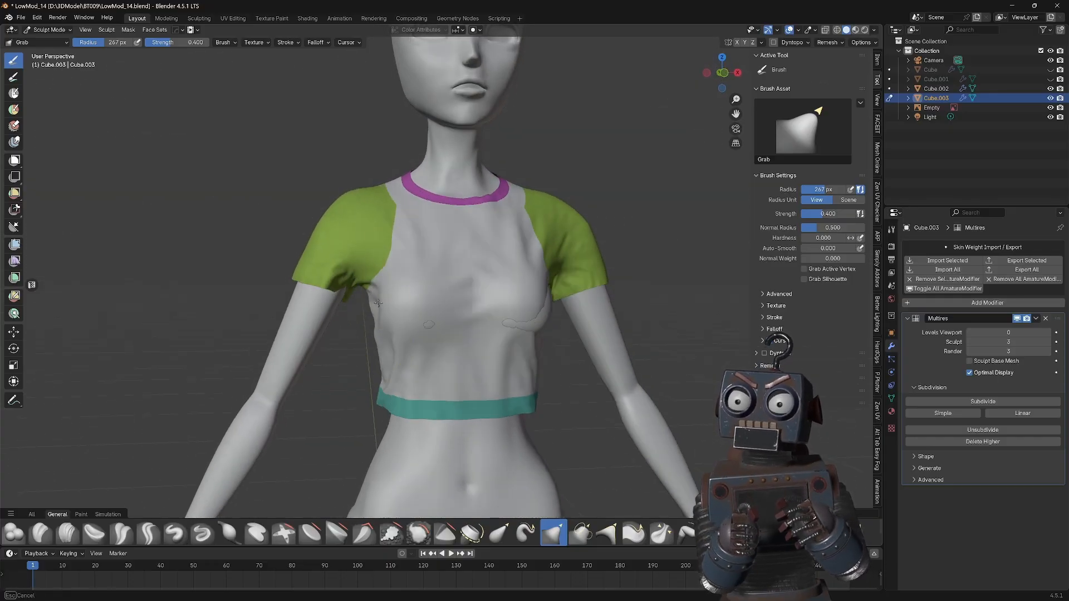
mouse_move(520, 340)
middle_mouse_down()
mouse_move(497, 341)
mouse_move(517, 310)
mouse_move(428, 350)
middle_mouse_up()
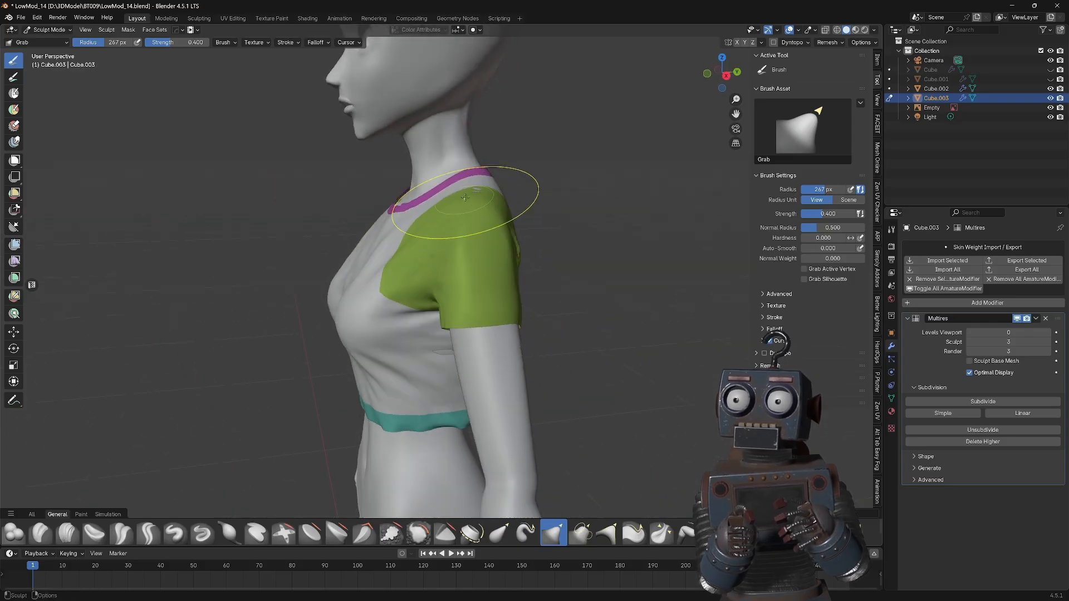
mouse_move(422, 245)
middle_mouse_down()
mouse_move(441, 262)
mouse_move(468, 174)
mouse_move(489, 239)
mouse_move(493, 383)
mouse_move(445, 337)
mouse_move(334, 326)
middle_mouse_up()
Refine the T-shirt's fit around the sleeves and chest with the Grab brush, reducing the radius to 211 px and then 144 px.
key("f")
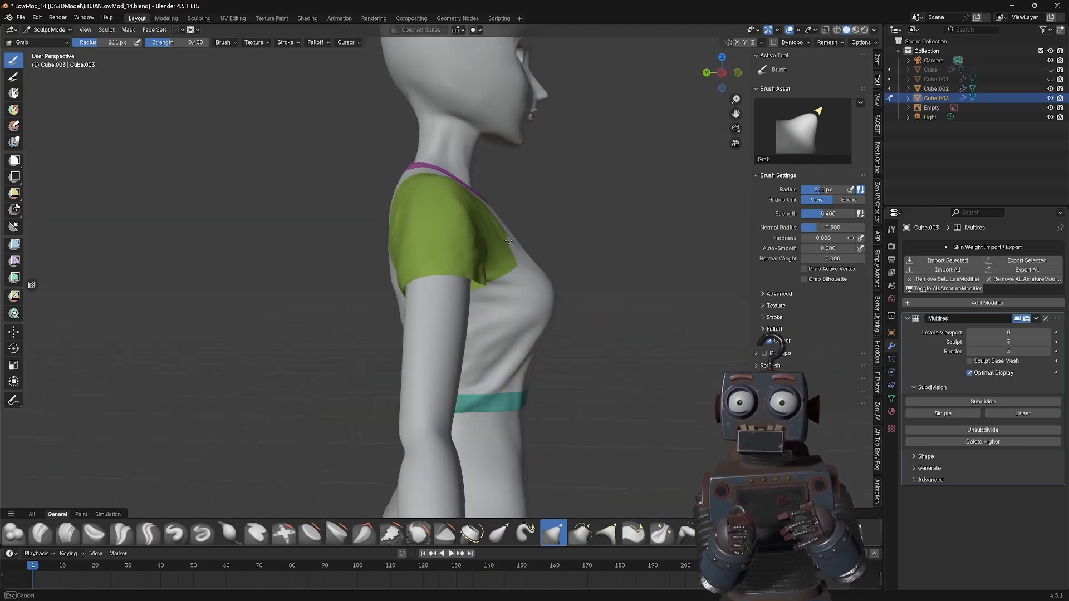
mouse_move(495, 289)
middle_mouse_down()
mouse_move(557, 262)
mouse_move(518, 236)
middle_mouse_up()
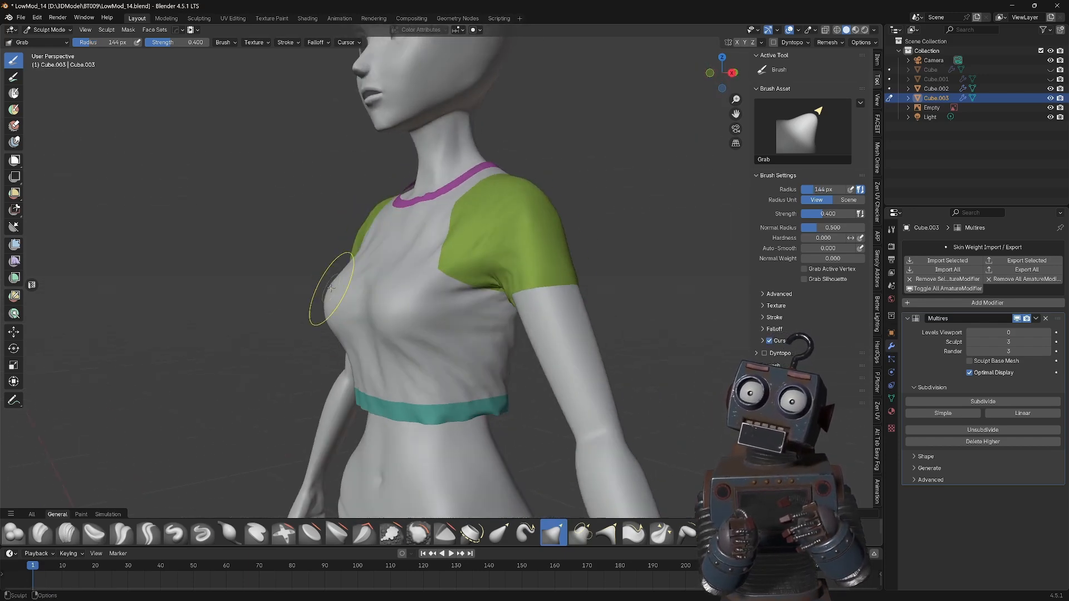
middle_click_drag(333, 302, 365, 319)
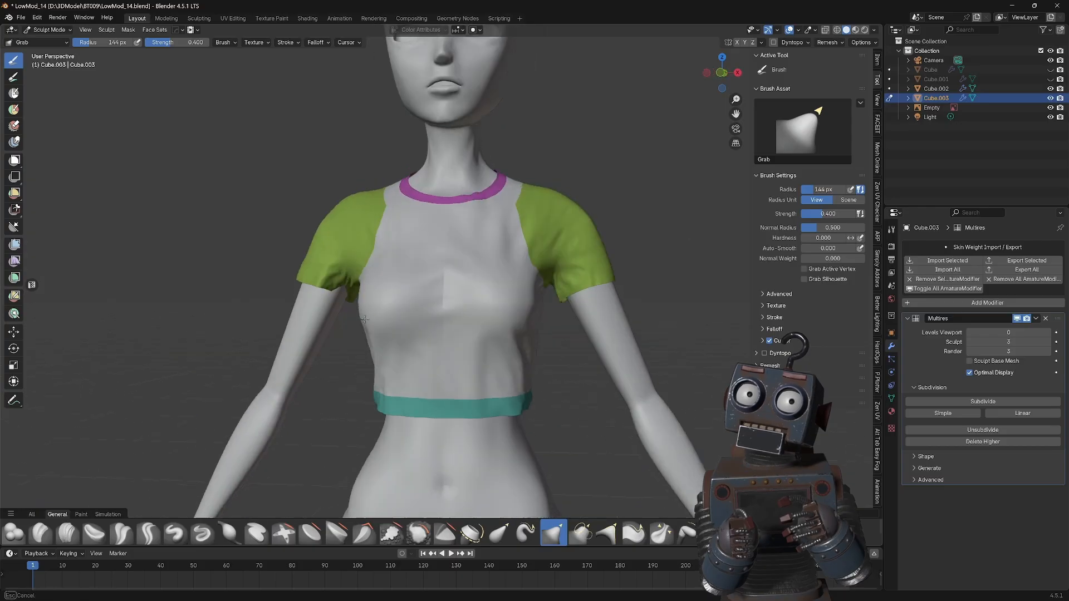
middle_click_drag(480, 279, 545, 260)
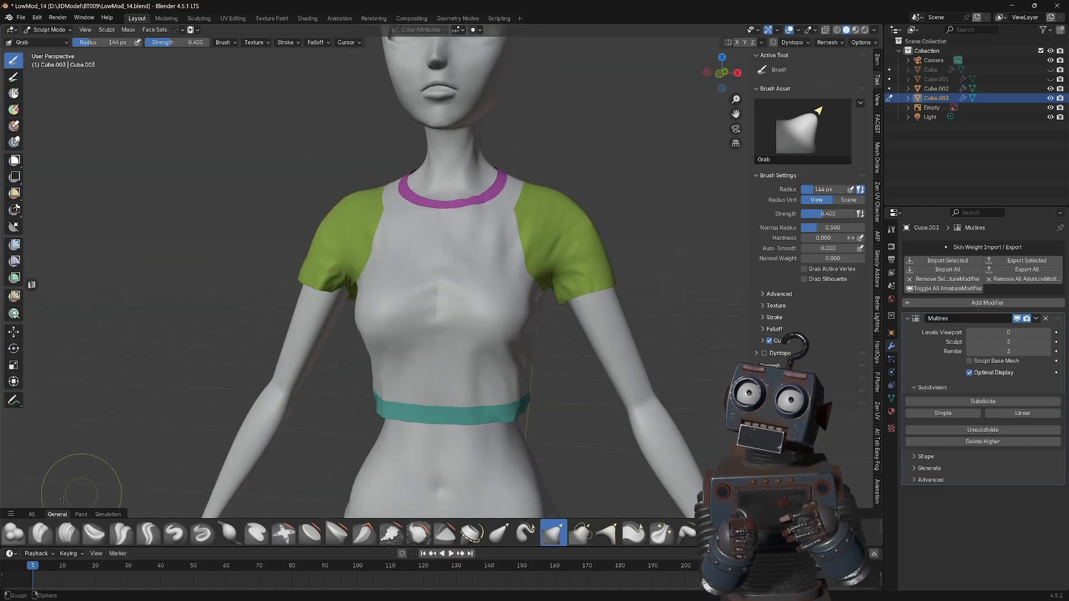
Pinch sleeve folds with the Pinch Folds Cloth brush at 44 px and drape the back with Grab Cloth at a 162 px radius.
left_click(108, 514)
left_click(229, 533)
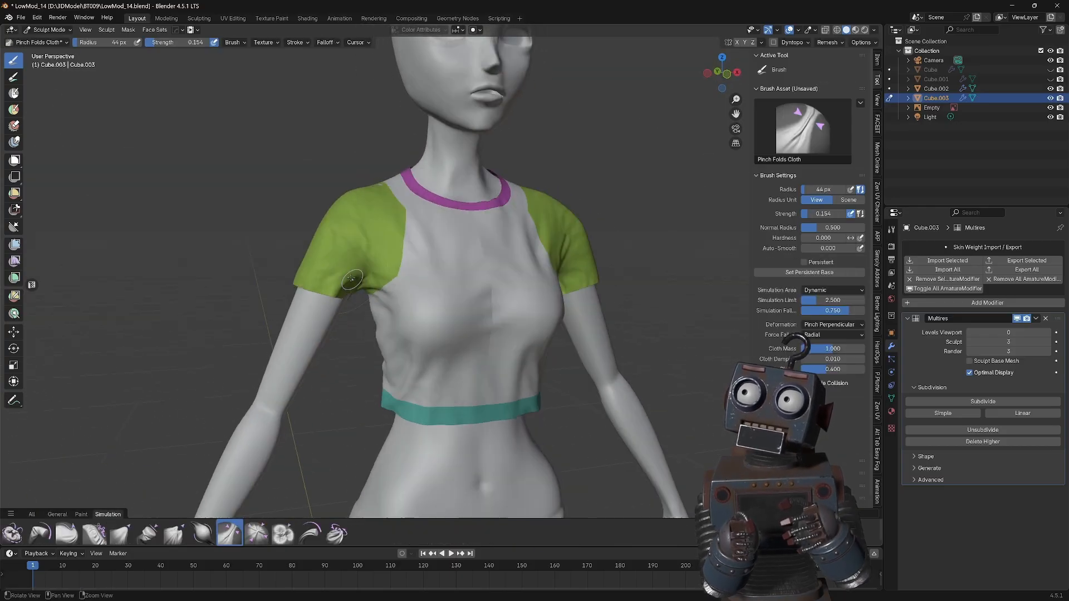
left_click_drag(351, 278, 328, 280, "alt")
left_click(122, 533)
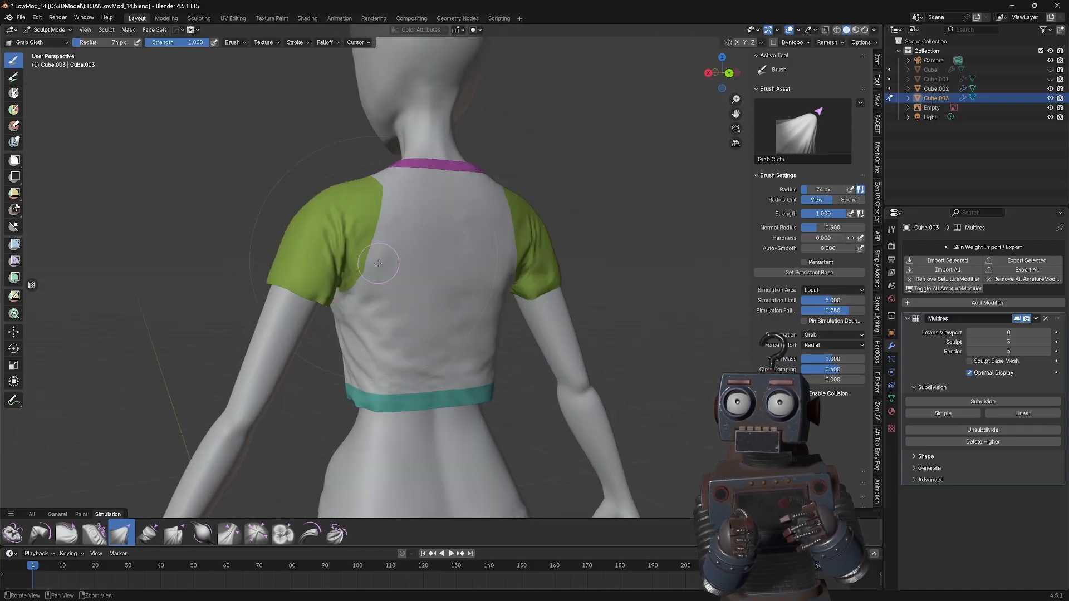
key("f")
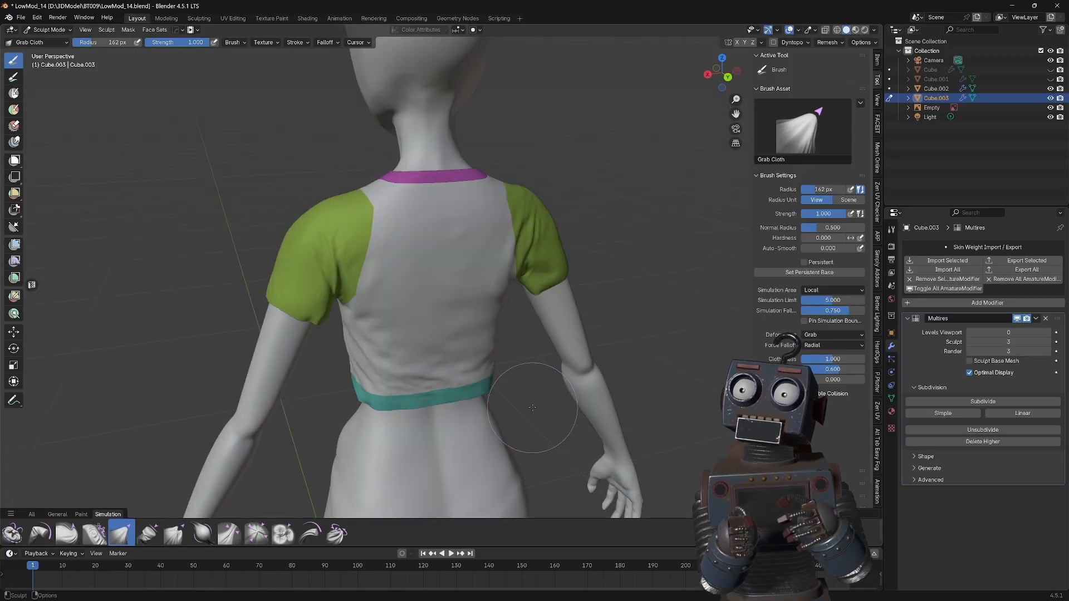
Bend the T-shirt's hem and sleeve openings with the Bend Boundary Cloth brush, and adjust the hem with Grab Planar Cloth at 162 px.
left_click(14, 533)
left_click_drag(520, 417, 515, 421)
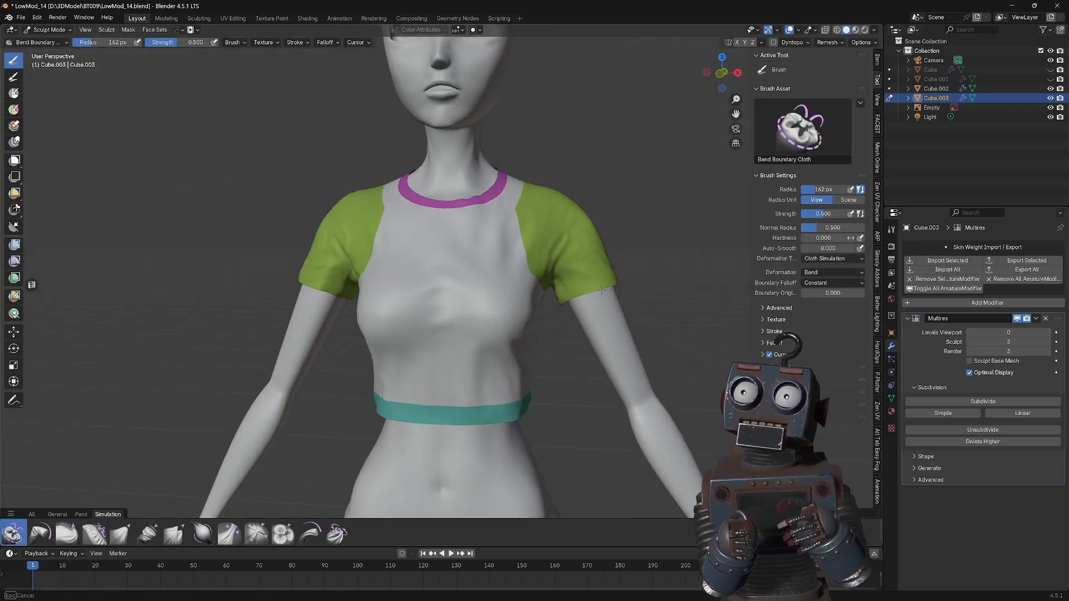
left_click_drag(602, 290, 600, 291)
middle_click_drag(600, 290, 479, 297)
left_click(148, 534)
middle_click_drag(668, 301, 674, 302)
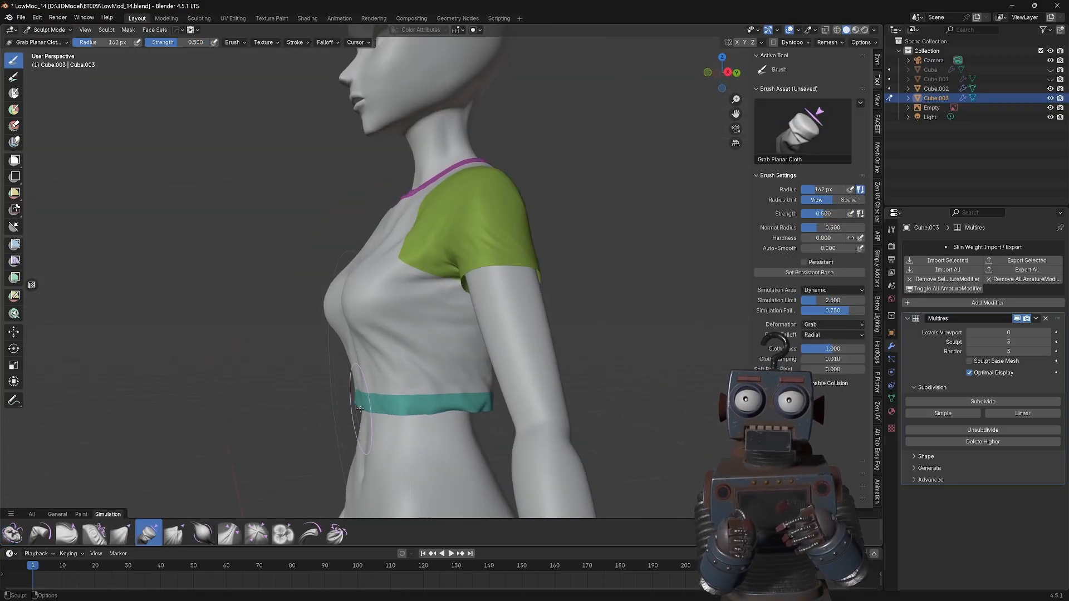
mouse_move(360, 408)
middle_mouse_down()
mouse_move(289, 279)
mouse_move(234, 312)
middle_mouse_up()
Refine the T-shirt folds with the Grab Cloth brush at an 80 px radius, then review them without overlays in Material Preview.
left_click(119, 533)
left_click(789, 29)
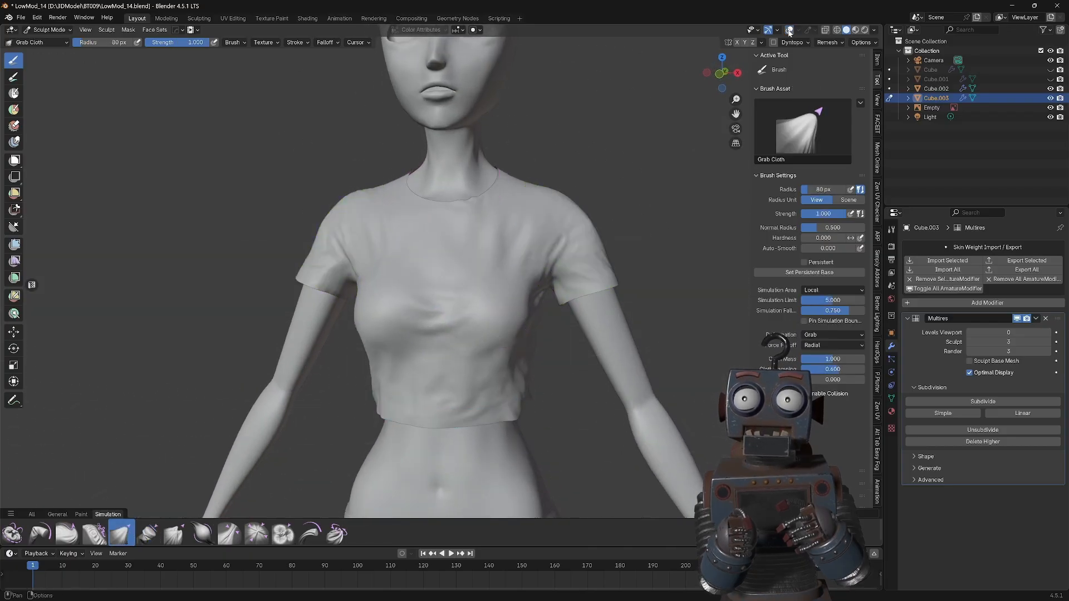
left_click(855, 30)
mouse_move(538, 289)
middle_mouse_down()
mouse_move(612, 290)
mouse_move(520, 334)
mouse_move(566, 225)
mouse_move(628, 243)
mouse_move(557, 250)
mouse_move(611, 247)
middle_mouse_up()
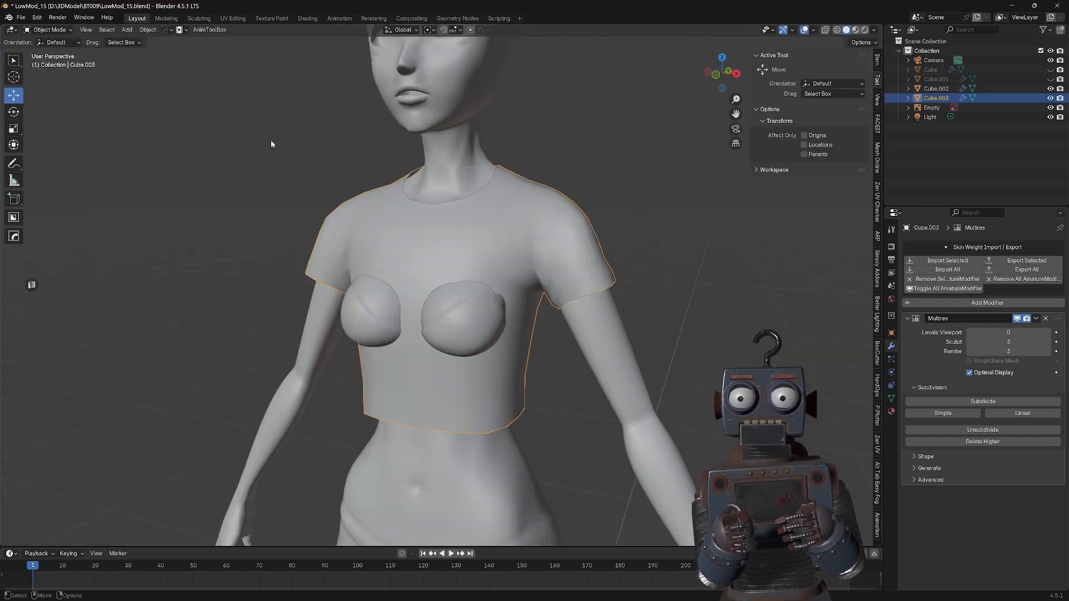
Apply the T-shirt's Multires shape to its base mesh and set the viewport level to 1.
scroll(509, 261, "down", 4)
scroll(485, 235, "up", 5)
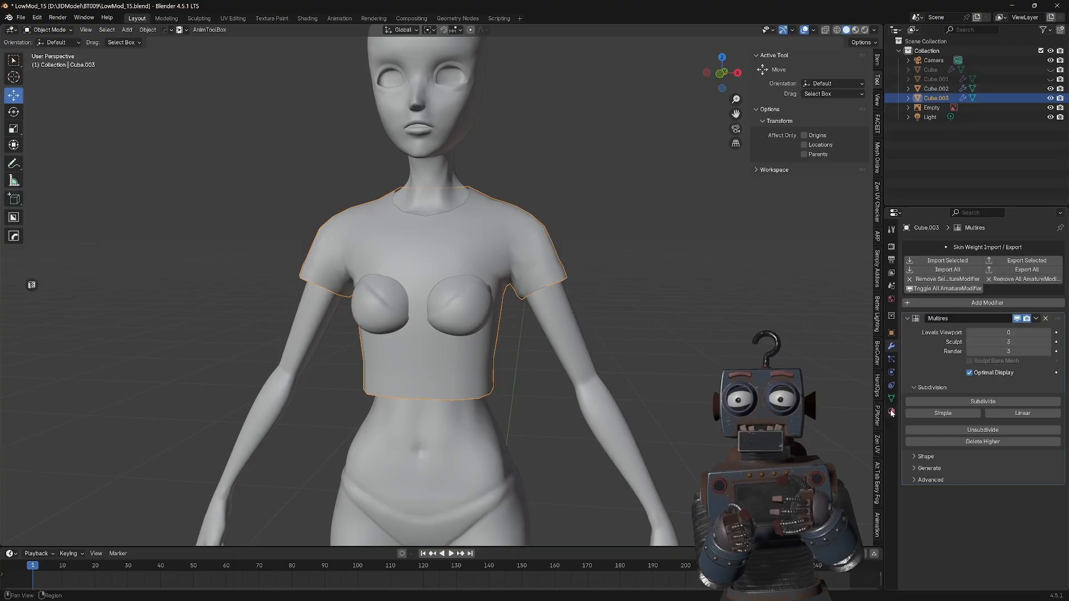
left_click(925, 456)
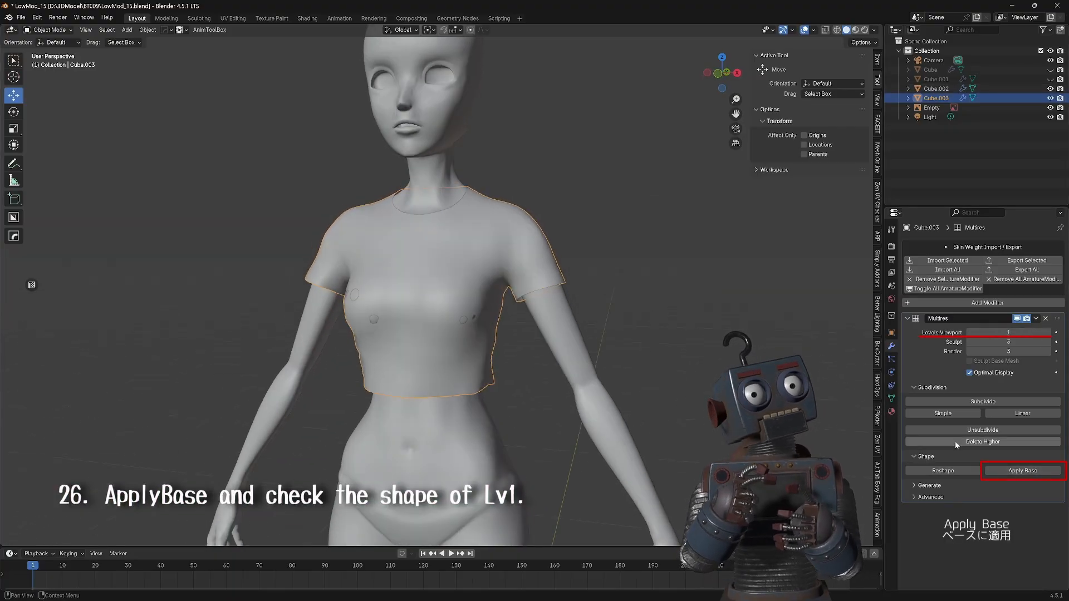
mouse_move(835, 356)
middle_mouse_down()
mouse_move(680, 370)
mouse_move(834, 339)
middle_mouse_up()
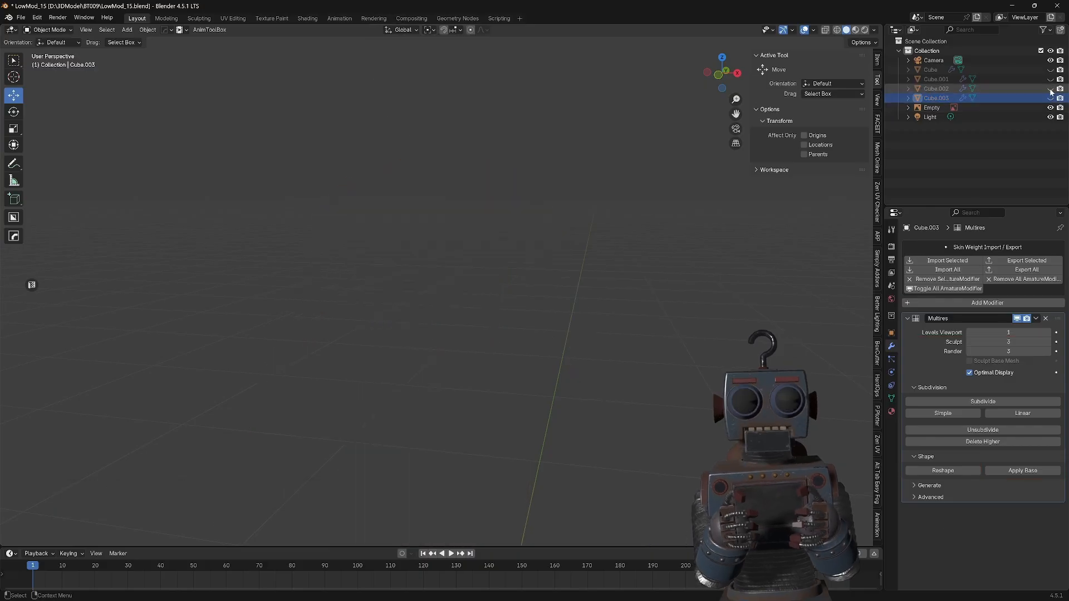
Duplicate the original body mesh Cube in place and apply the copy's Subdivision modifier.
left_click(932, 70)
left_click(147, 30)
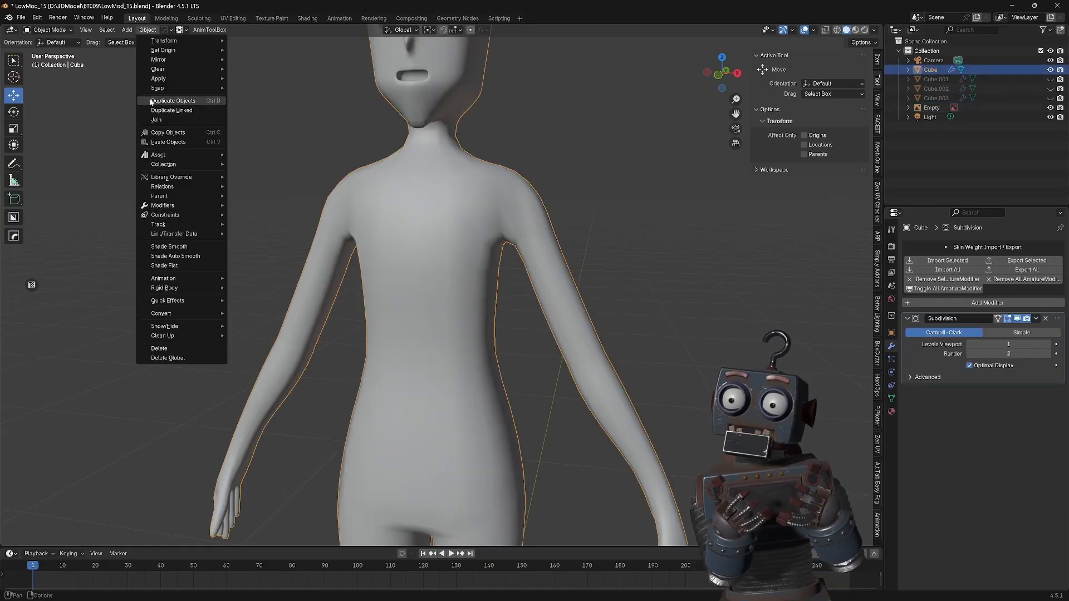
left_click(167, 114)
right_click(740, 130)
key("KP_1")
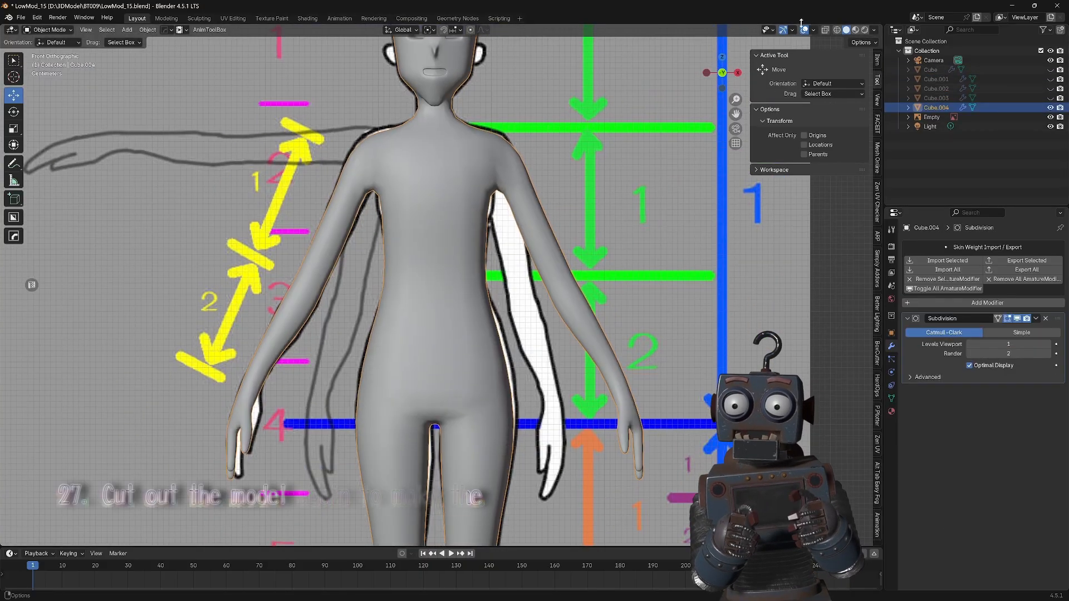
left_click(966, 138)
key("ctrl+a")
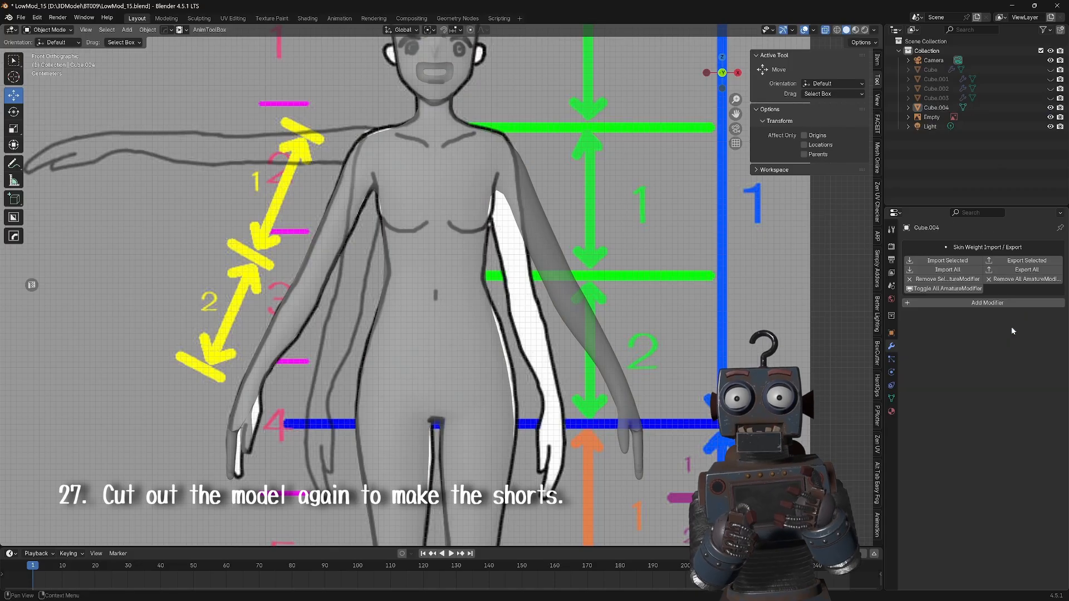
Select the hip and upper-thigh faces of the duplicate, invert the selection and delete the rest to leave the shorts.
left_click(49, 50)
left_click_drag(527, 444, 531, 458)
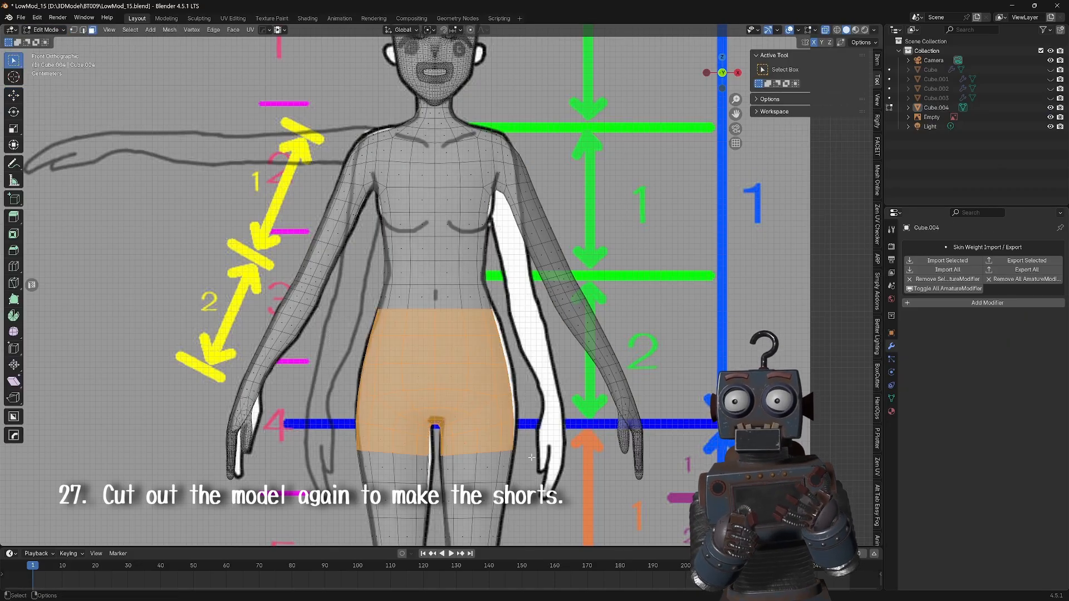
middle_click_drag(531, 457, 345, 434)
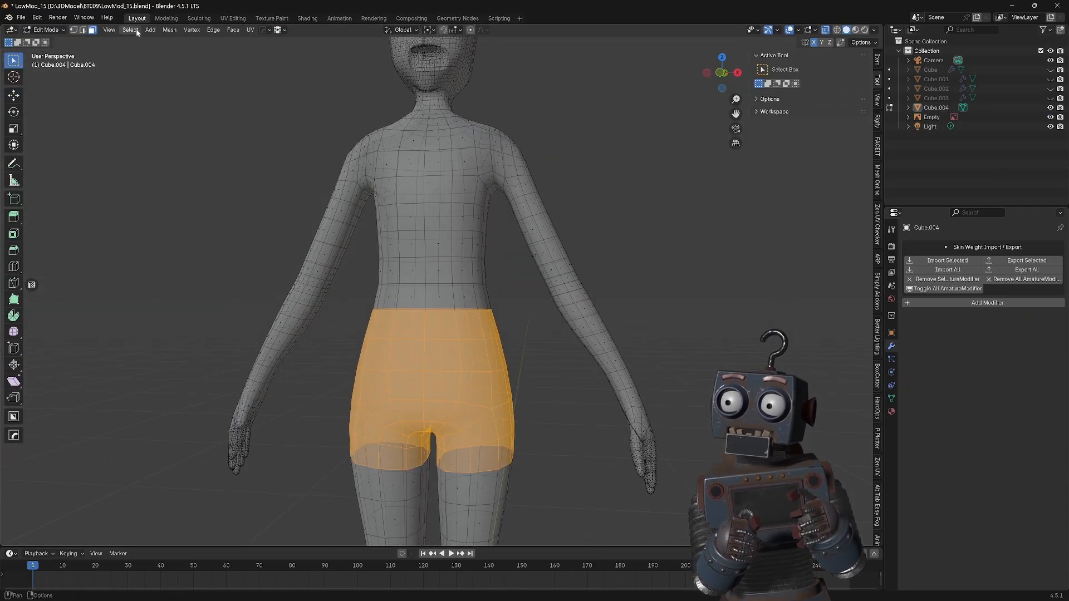
left_click(131, 29)
left_click(146, 62)
key("x")
left_click(276, 166)
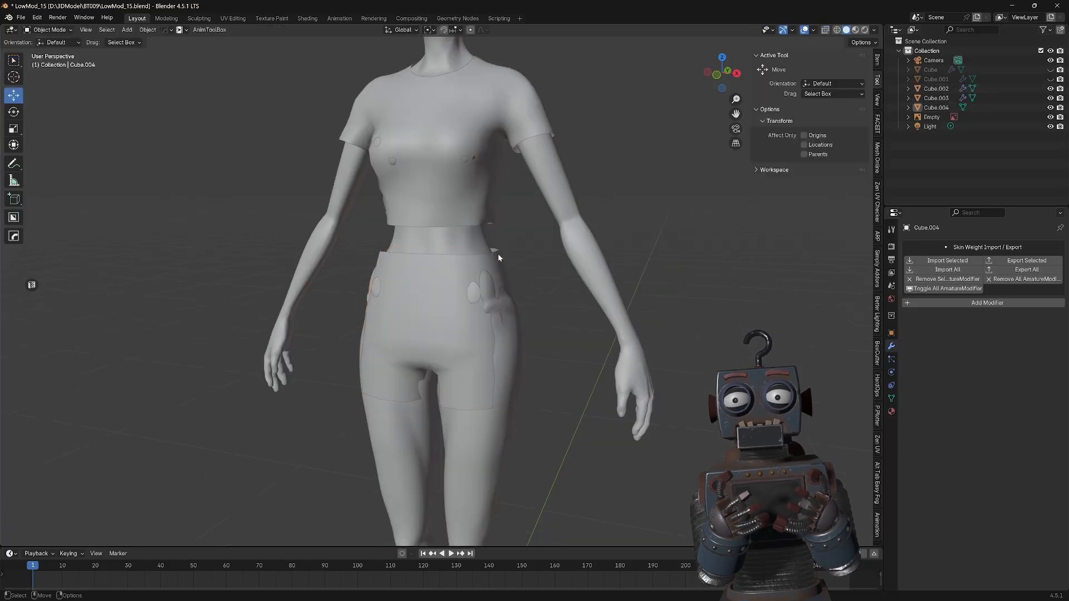
Shape the shorts mesh outward around the hips and thighs so it covers the body.
mouse_move(480, 448)
middle_mouse_down()
mouse_move(441, 357)
mouse_move(493, 389)
middle_mouse_up()
key("g")
key("b")
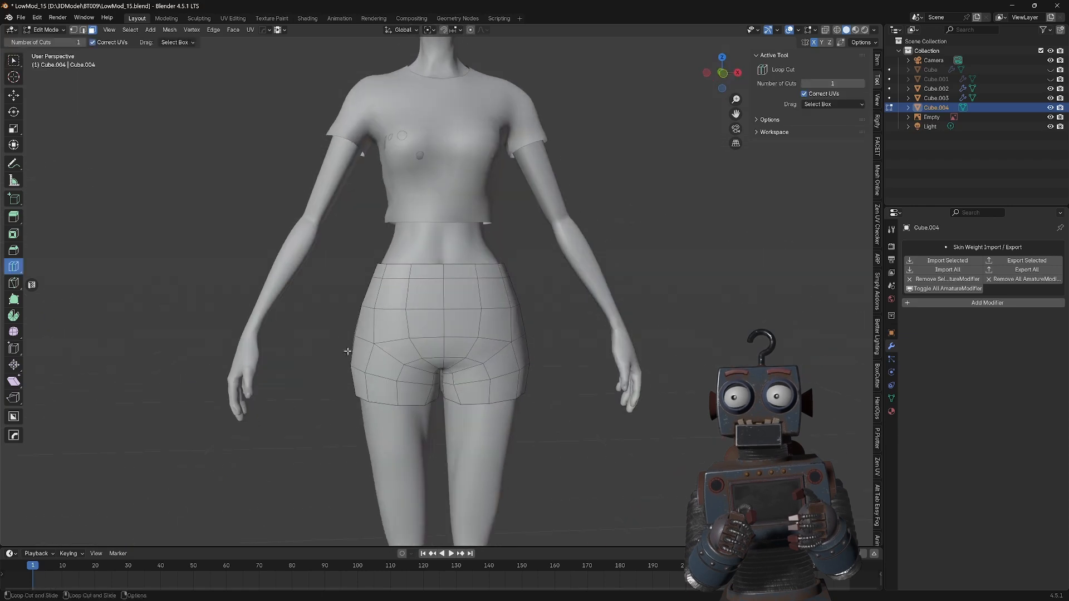
In Sculpt Mode with three Multires levels, paint separate face sets on the shorts' waistband and leg hems at a 22 px radius.
left_click(44, 30)
left_click(52, 61)
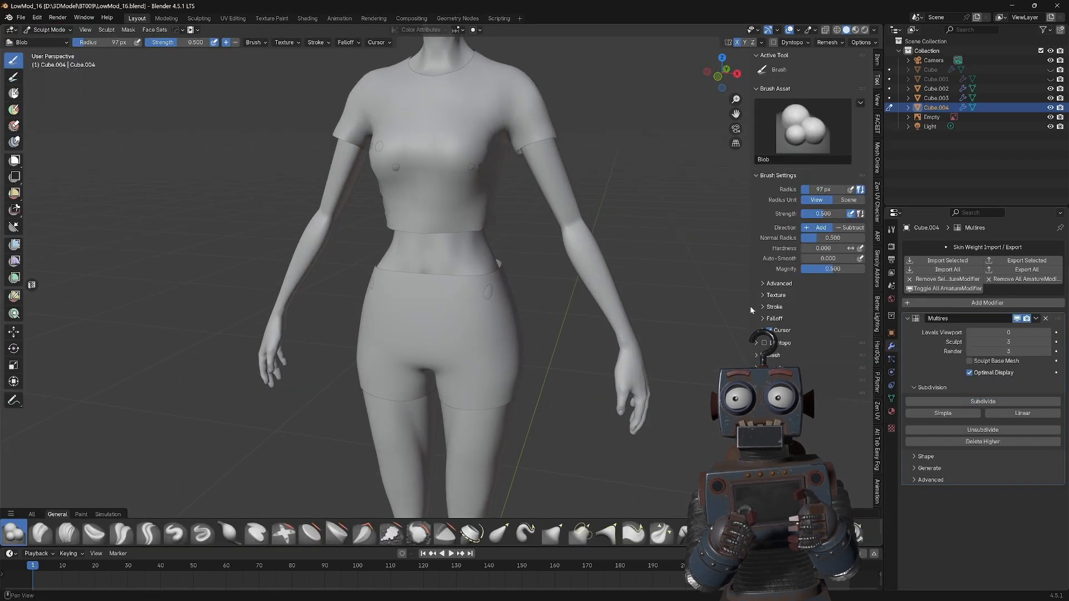
left_click(14, 109)
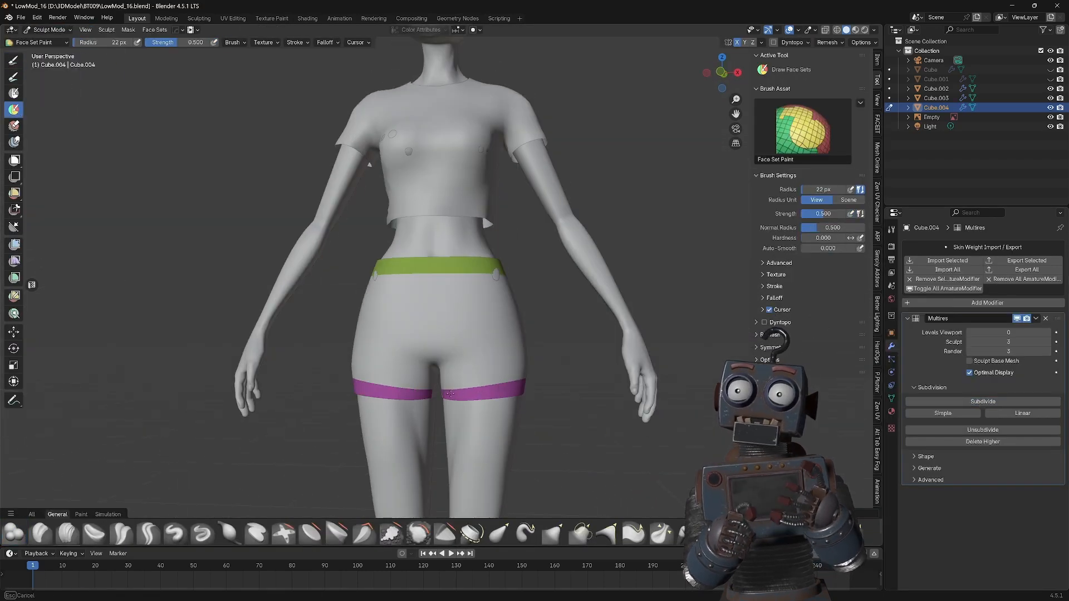
mouse_move(450, 393)
middle_mouse_down()
mouse_move(616, 222)
mouse_move(370, 160)
mouse_move(590, 223)
middle_mouse_up()
Create wrinkles around the crotch and legs of the shorts with the Bend/Twist Cloth brush at a 240 px radius.
left_click(108, 515)
left_click(41, 533)
middle_click_drag(628, 348, 501, 390)
key("f")
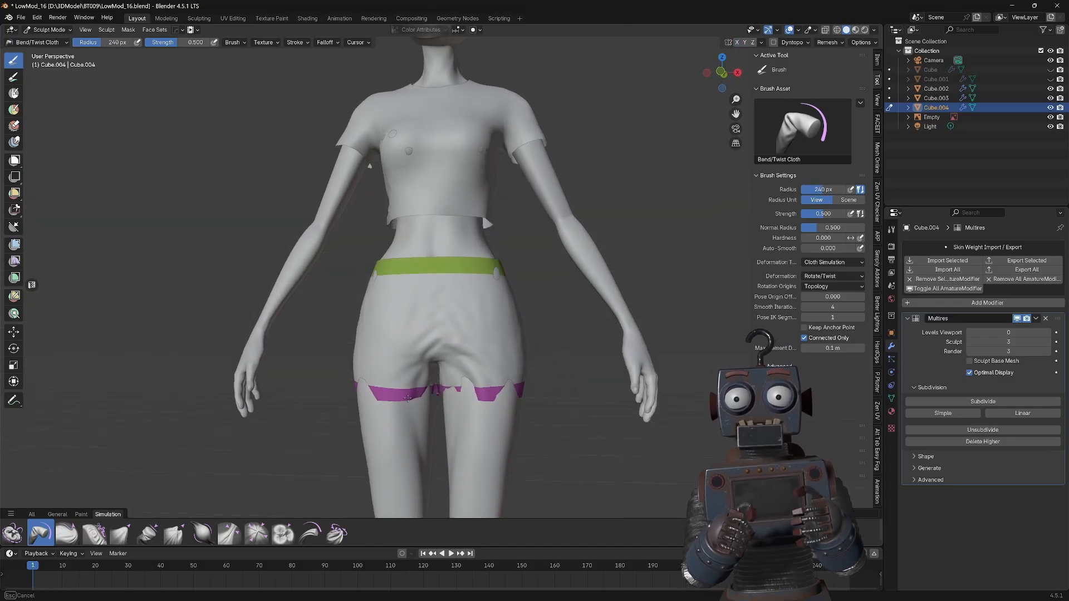
middle_click_drag(409, 397, 433, 395)
Pull the shorts outward over the hips and buttocks with the Elastic Grab brush at 240 px and Grab at 187 px.
left_click(57, 515)
left_click(500, 534)
left_click_drag(508, 357, 514, 359)
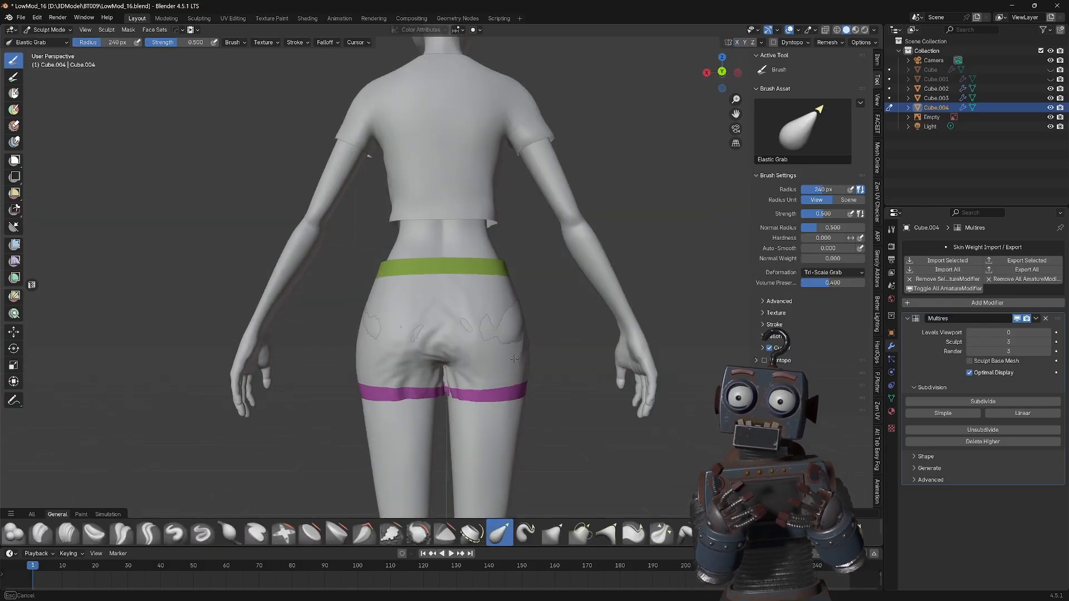
mouse_move(381, 388)
middle_mouse_down()
mouse_move(401, 340)
mouse_move(479, 359)
middle_mouse_up()
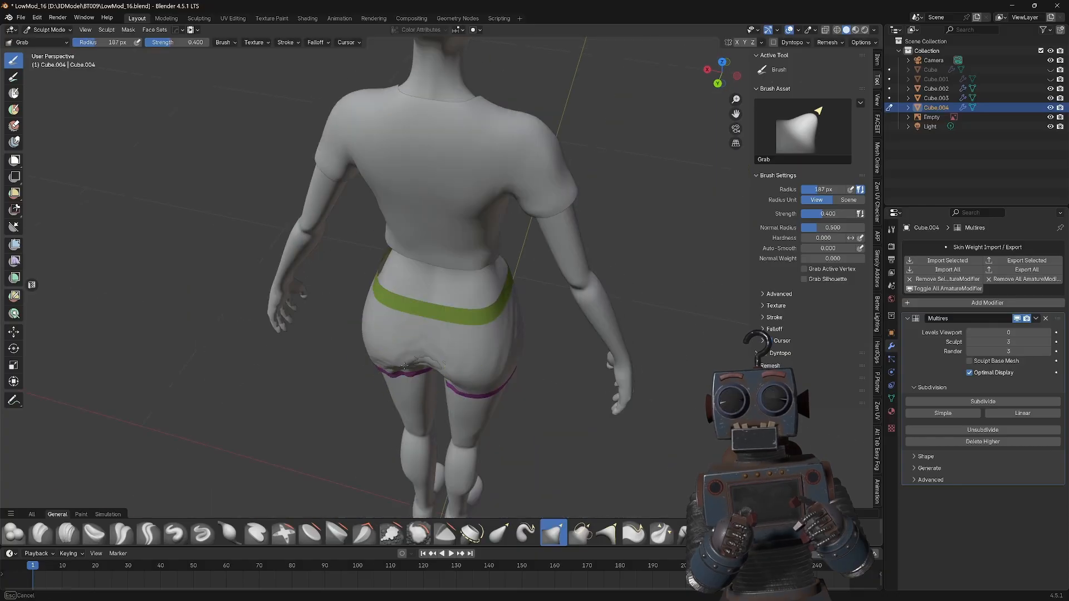
Add crotch and hem folds to the shorts with Pinch Folds Cloth at 82 px and 0.111 strength, and with Grab Planar Cloth.
left_click(108, 515)
left_click(229, 534)
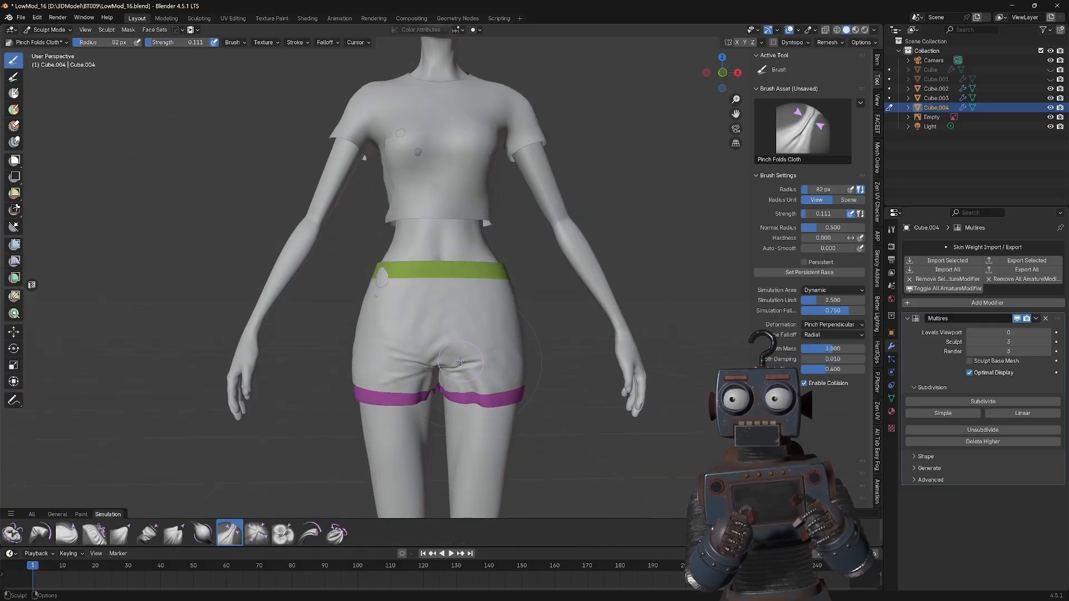
left_click(148, 533)
middle_click_drag(456, 390, 490, 392)
left_click_drag(498, 390, 499, 392)
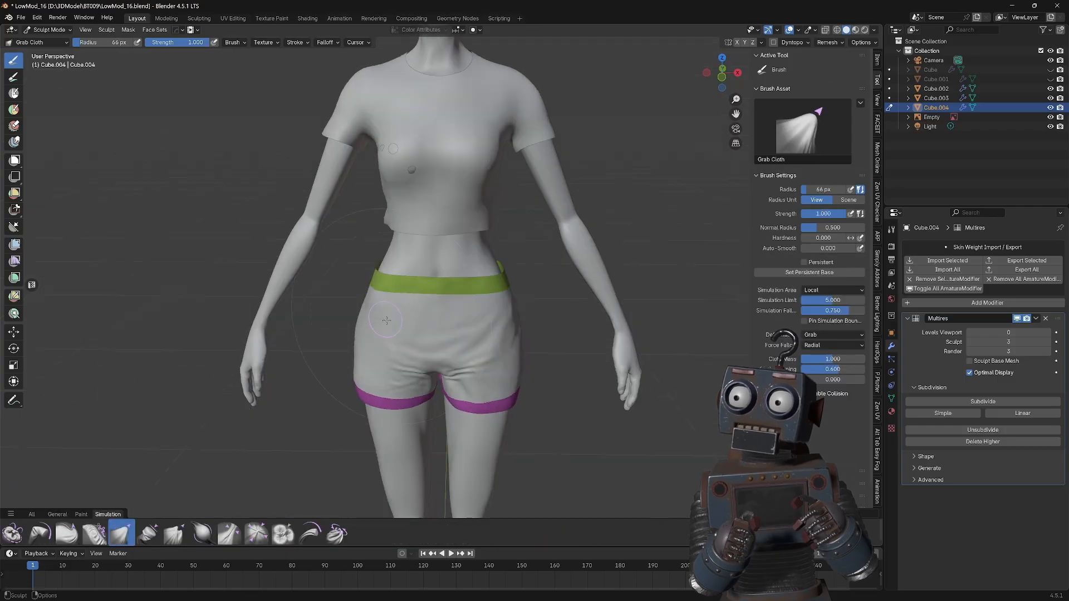
Pull the shorts' fabric into shape around the legs and hips with the Grab Cloth brush at 75 px and 94 px.
mouse_move(394, 392)
middle_mouse_down()
mouse_move(424, 320)
mouse_move(445, 340)
mouse_move(477, 311)
mouse_move(456, 295)
middle_mouse_up()
key("f")
left_click(445, 340)
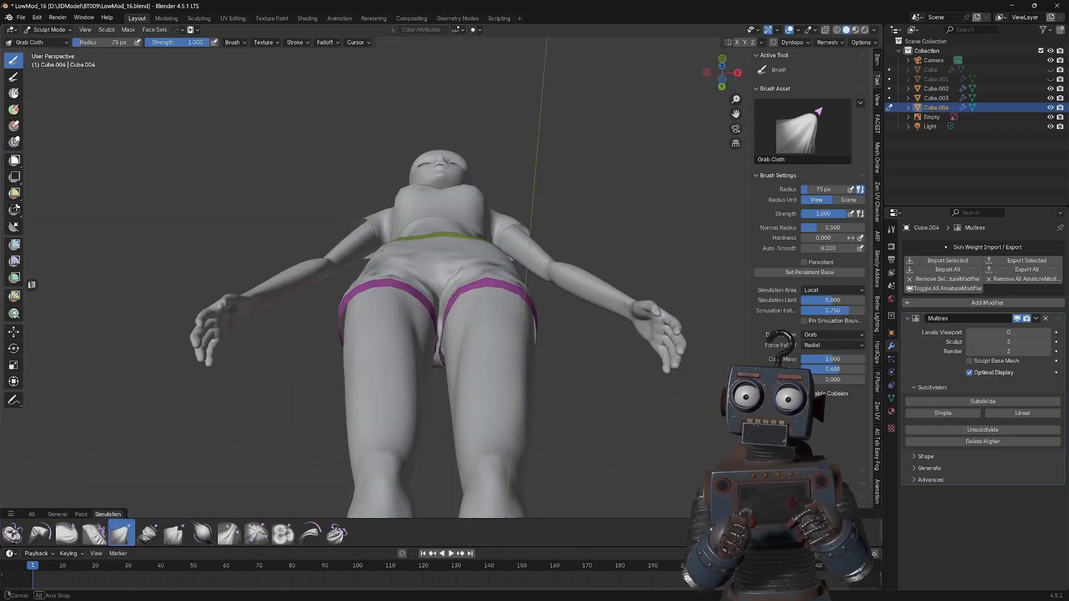
middle_click_drag(439, 255, 509, 318)
left_click(148, 533)
scroll(508, 256, "up", 5)
scroll(508, 256, "down", 6)
left_click(121, 533)
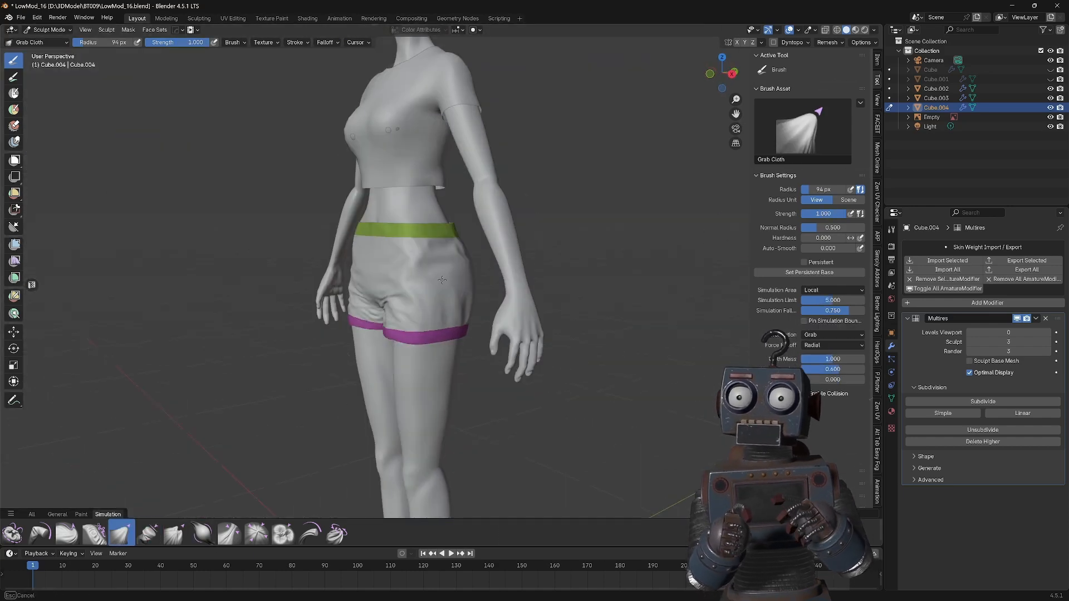
Box-mask the shorts' waistband in front view and invert the mask so only the waistband stays editable.
mouse_move(312, 290)
middle_mouse_down()
mouse_move(411, 288)
mouse_move(67, 296)
middle_mouse_up()
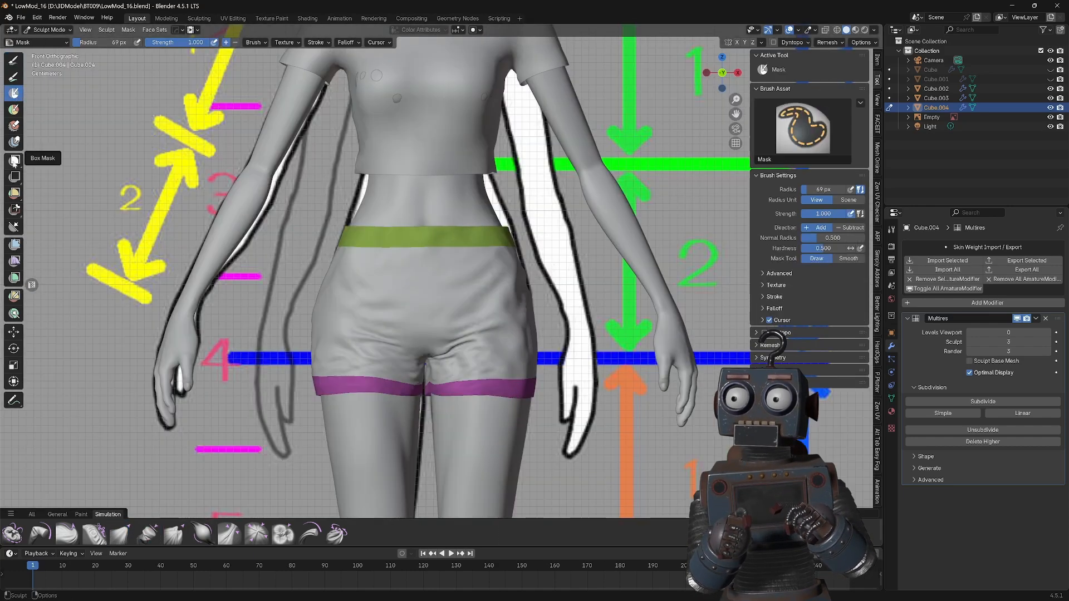
left_click(15, 162)
left_click_drag(314, 213, 543, 247)
middle_click_drag(518, 262, 479, 267)
key("ctrl+i")
Inflate the waistband with the Mesh Filter at 0.110 strength and clear the mask.
left_click(14, 245)
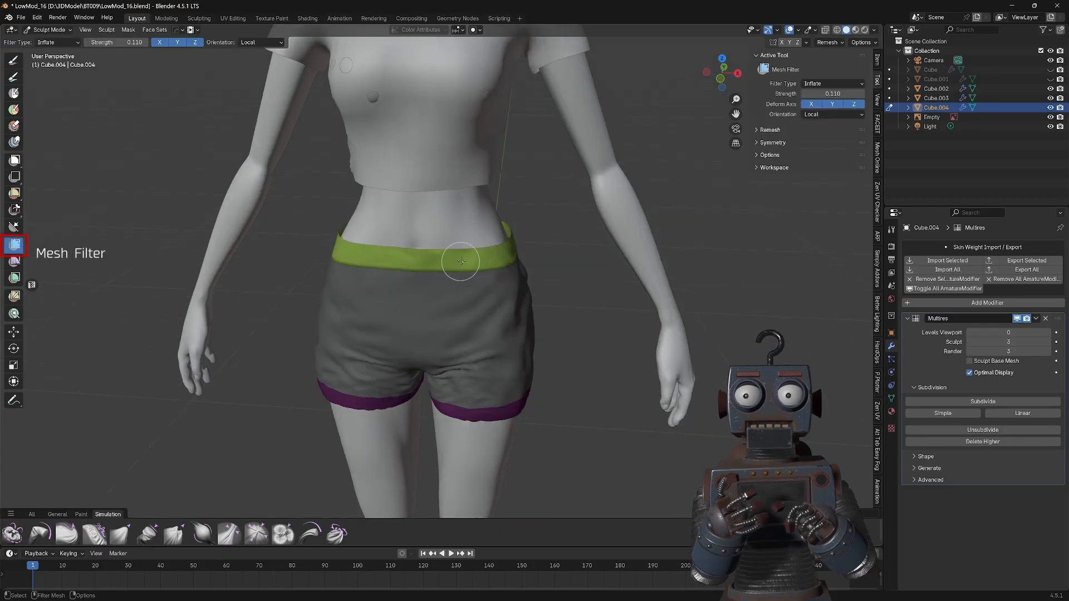
left_click_drag(458, 263, 523, 263)
middle_click_drag(530, 263, 440, 267)
key("alt+m")
Refine the fit of the shorts' waist and legs with the Elastic Grab brush at 171 px and 91 px, 0.500 strength.
left_click(57, 515)
left_click(500, 532)
middle_click_drag(557, 301, 334, 296)
key("KP_1")
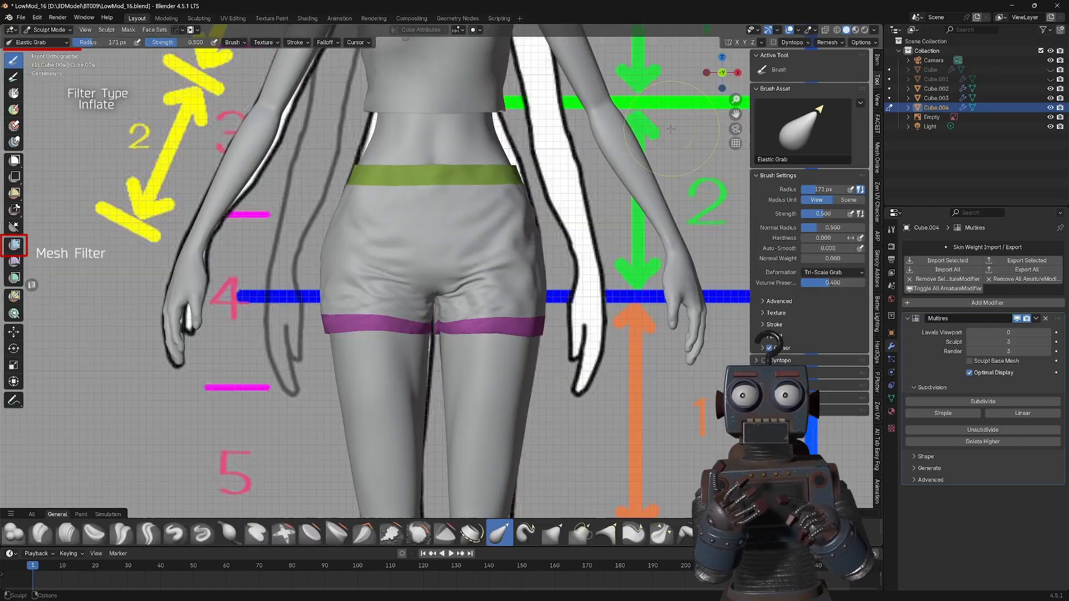
mouse_move(440, 328)
middle_mouse_down()
mouse_move(724, 317)
mouse_move(594, 304)
middle_mouse_up()
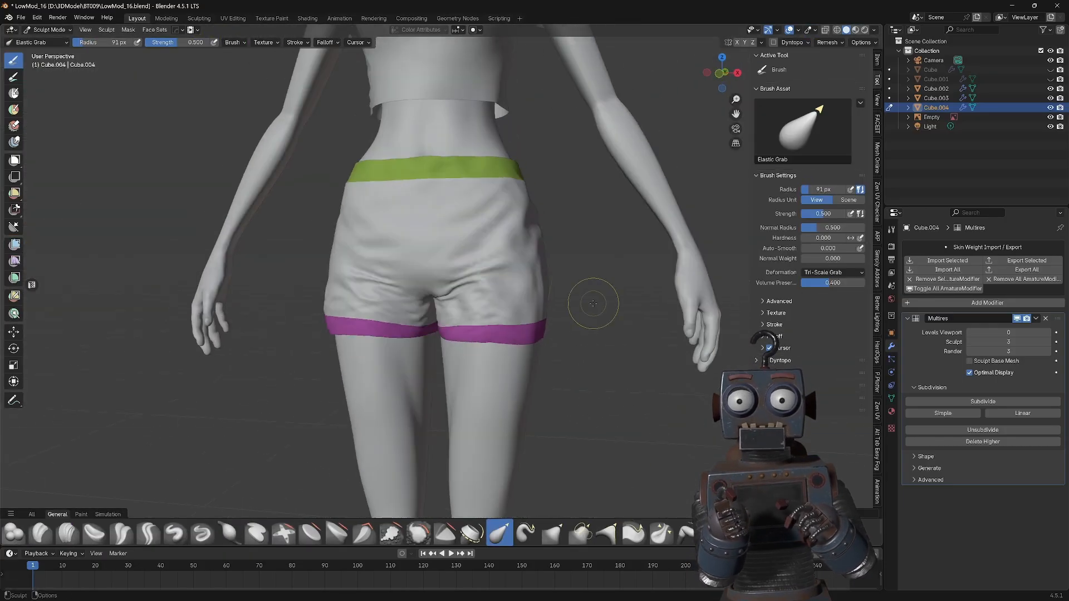
key("KP_1")
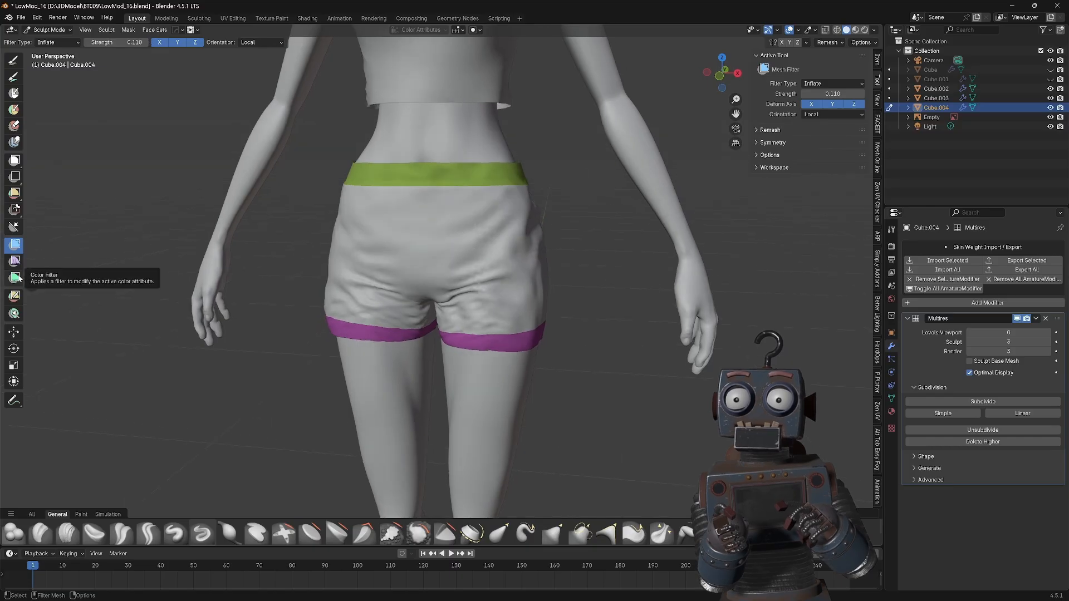
Mask both leg hems of the shorts with Lasso Mask and a 20 px Mask brush, and invert the mask.
left_click(15, 161)
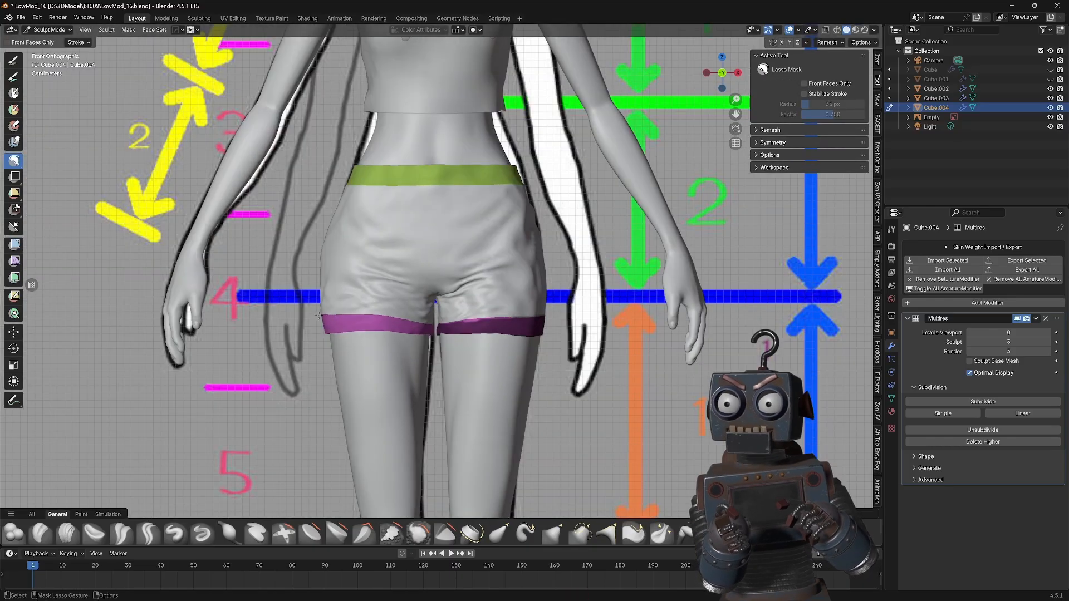
key("m")
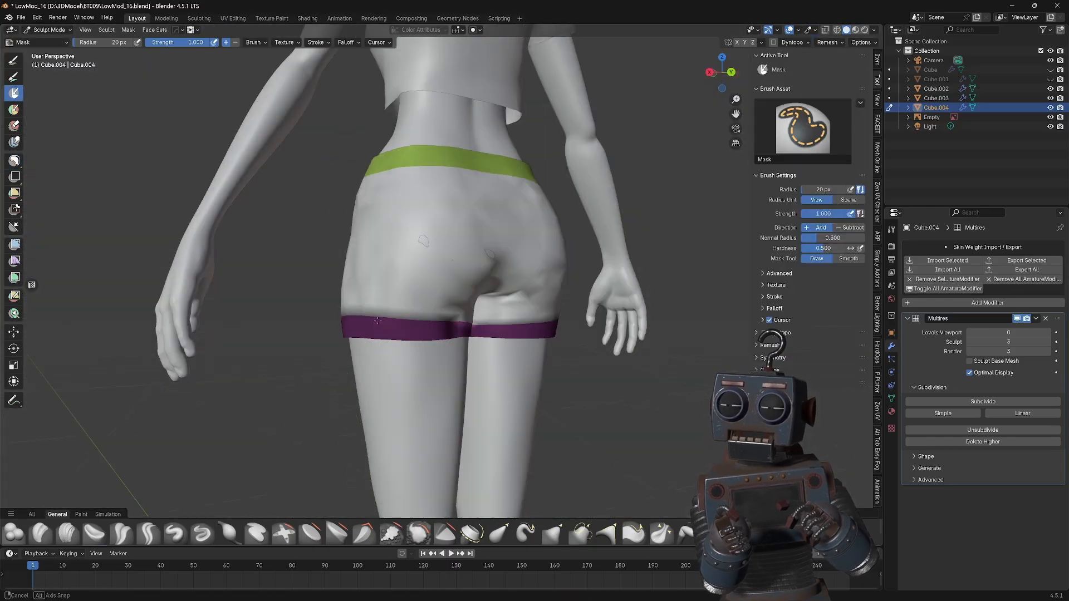
middle_click_drag(377, 320, 613, 318)
left_click(129, 30)
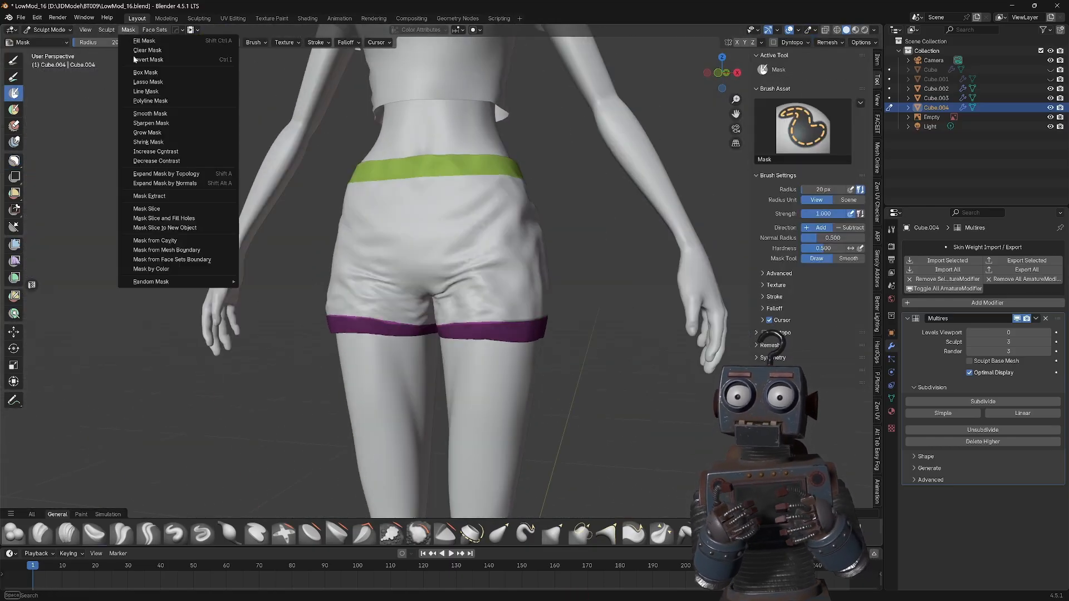
left_click(146, 58)
Inflate the leg hems with the Mesh Filter and clear the mask.
left_click(14, 244)
left_click_drag(446, 357, 490, 351)
middle_click_drag(490, 351, 575, 367)
mouse_move(575, 367)
left_mouse_down("alt")
mouse_move(597, 263)
mouse_move(513, 350)
mouse_move(537, 337)
mouse_move(510, 372)
left_mouse_up("alt")
key("alt+m")
Touch up the shorts' leg hems with the Elastic Grab brush and subdivide the Multires modifier to level 5.
left_click(500, 533)
key("shift+c")
left_click_drag(438, 371, 557, 345, "alt")
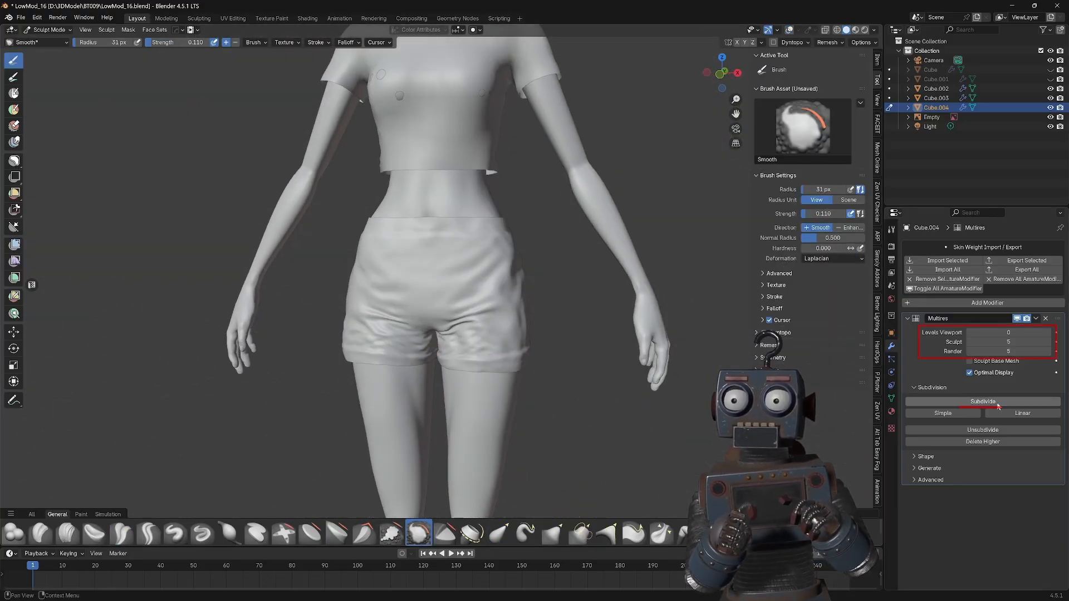
Carve the waistband seam and center fly lines into the shorts with the Crease Sharp brush at 19 px and 0.245 strength.
left_click(149, 533)
scroll(496, 251, "up", 4)
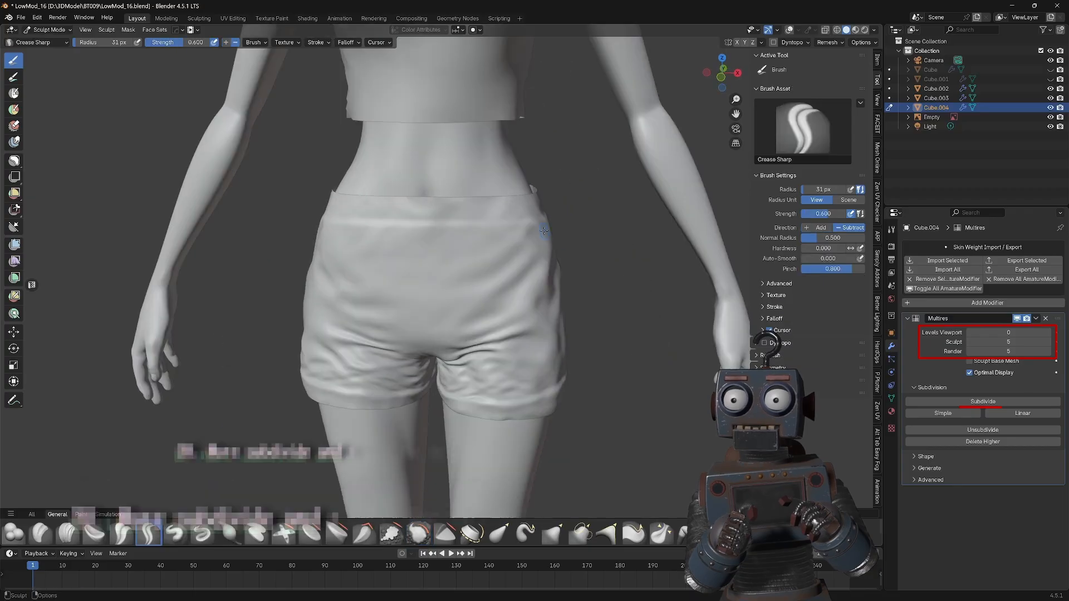
middle_click_drag(496, 251, 426, 223)
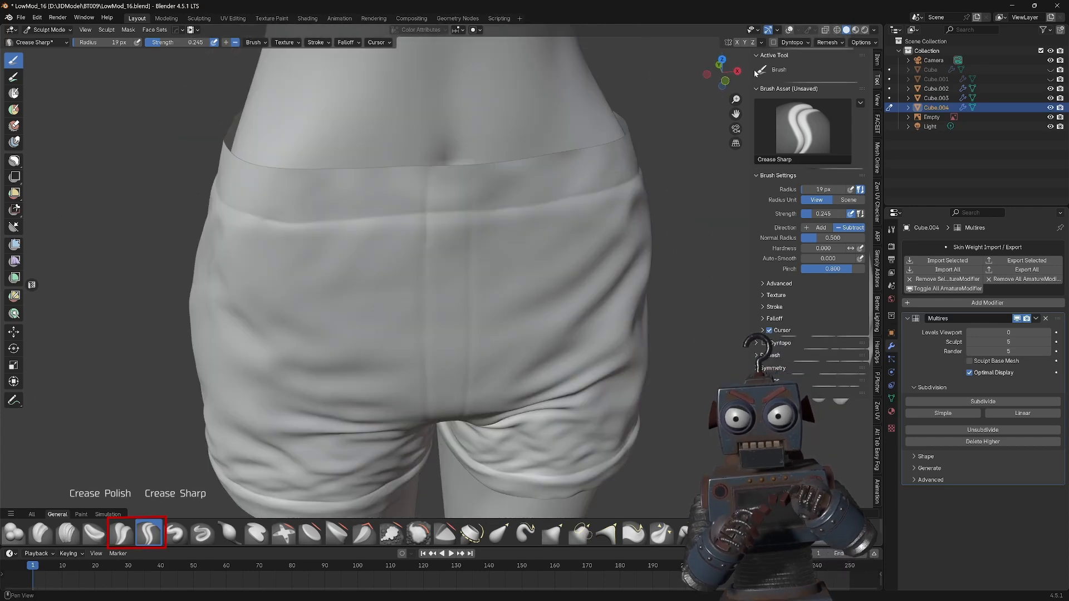
mouse_move(756, 72)
middle_mouse_down()
mouse_move(458, 189)
mouse_move(460, 250)
mouse_move(540, 347)
mouse_move(560, 295)
mouse_move(425, 286)
middle_mouse_up()
mouse_move(459, 252)
middle_mouse_down()
mouse_move(394, 167)
mouse_move(437, 171)
mouse_move(490, 215)
mouse_move(527, 167)
middle_mouse_up()
Build up belt loops and a front button on the shorts' waistband, using Clay Strips at 37 px and 0.500 strength.
key("l")
key("c")
left_click_drag(521, 181, 521, 192)
middle_click_drag(521, 192, 415, 188)
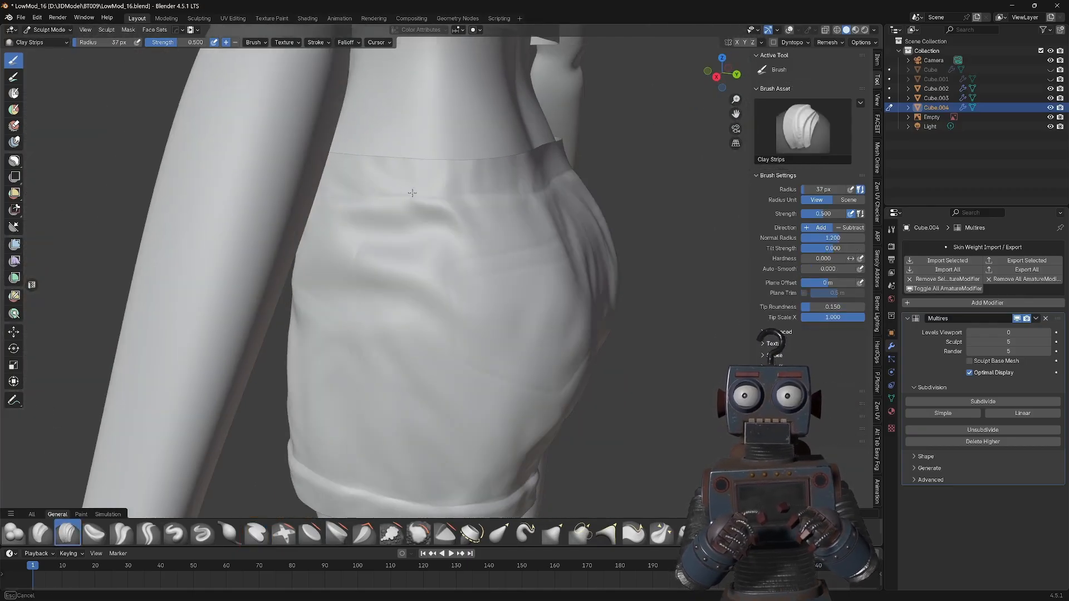
middle_click_drag(536, 210, 468, 210)
middle_click_drag(390, 223, 494, 255)
scroll(494, 256, "down", 2)
scroll(551, 331, "down", 1)
Define the front pocket and fly seams of the shorts with the Crease Polish brush at 0.250 strength.
key("shift+c")
middle_click_drag(553, 335, 485, 207)
scroll(485, 207, "up", 2)
key("f")
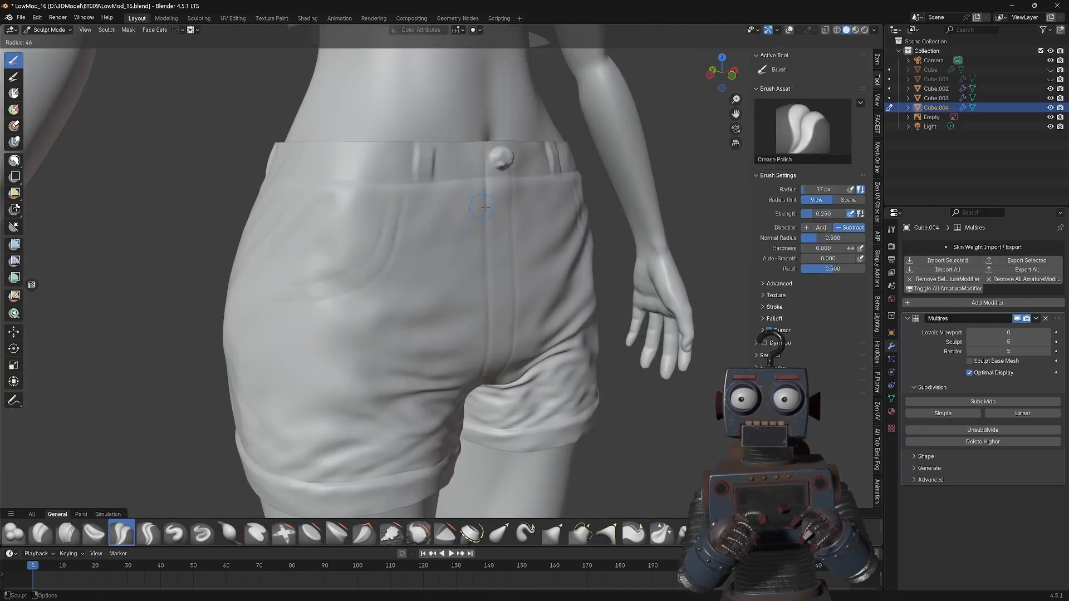
left_click(485, 305)
mouse_move(485, 305)
middle_mouse_down()
mouse_move(549, 246)
mouse_move(526, 209)
mouse_move(504, 203)
mouse_move(508, 239)
mouse_move(457, 371)
mouse_move(520, 282)
middle_mouse_up()
key("c")
key("shift+c")
Paint a pointed back-pocket mask on one buttock of the shorts with the Mask brush at 24 px and 43 px.
key("m")
left_click_drag(517, 325, 516, 352)
middle_click_drag(557, 301, 473, 284)
left_click_drag(529, 245, 560, 331)
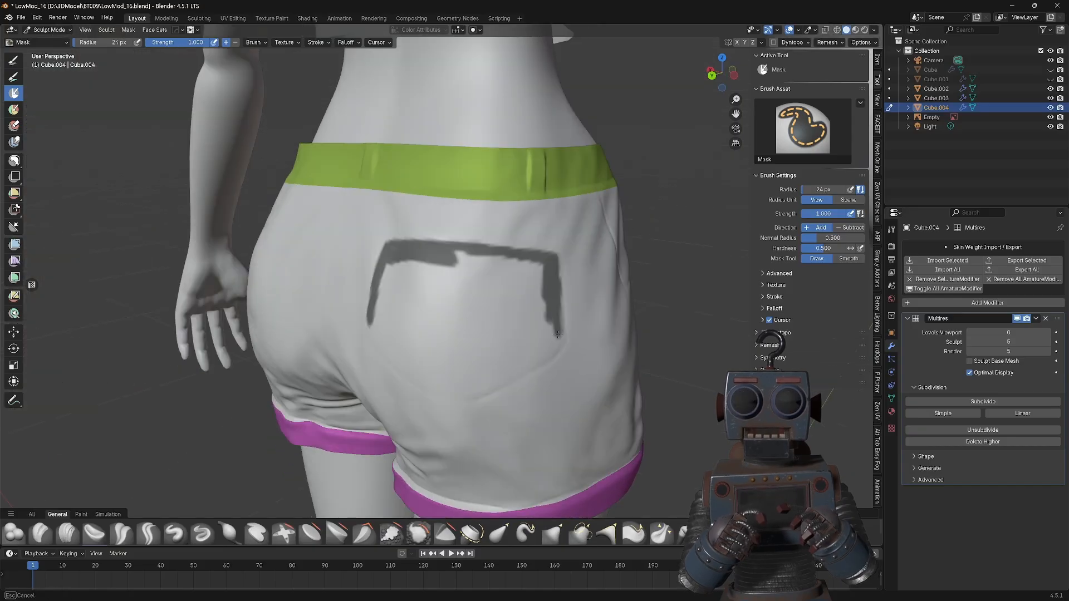
middle_click_drag(535, 312, 590, 312)
left_click_drag(471, 306, 576, 352)
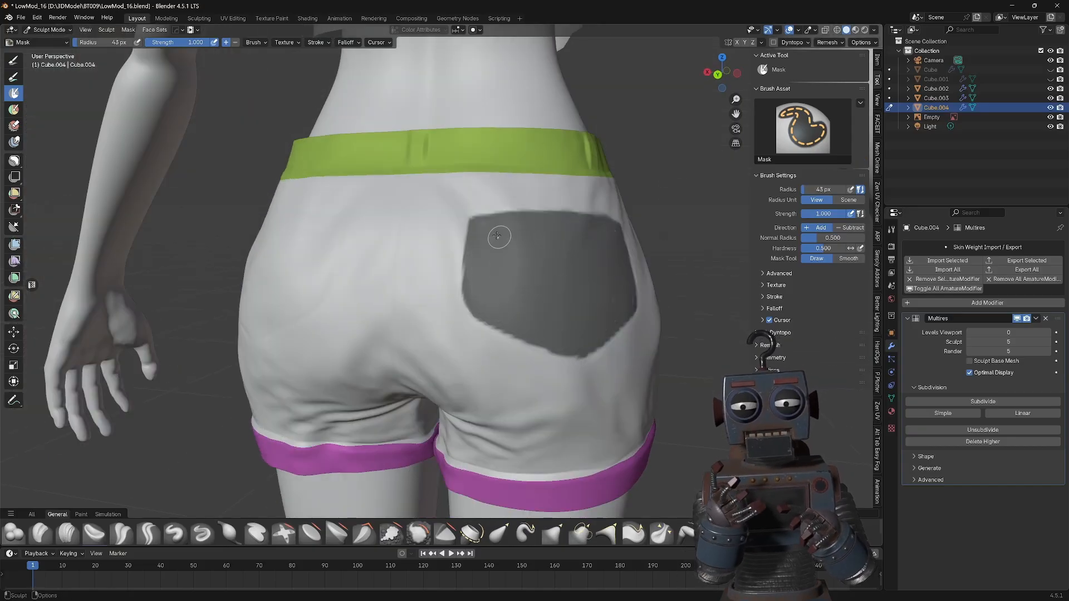
Paint a matching back-pocket mask on the other buttock and fill its interior with the Mask brush at 64 px.
middle_click_drag(497, 236, 568, 239)
key("f")
left_click(466, 233)
left_click_drag(467, 232, 379, 377)
middle_click_drag(379, 334, 440, 334)
left_click_drag(515, 229, 358, 245)
left_click_drag(354, 248, 453, 382)
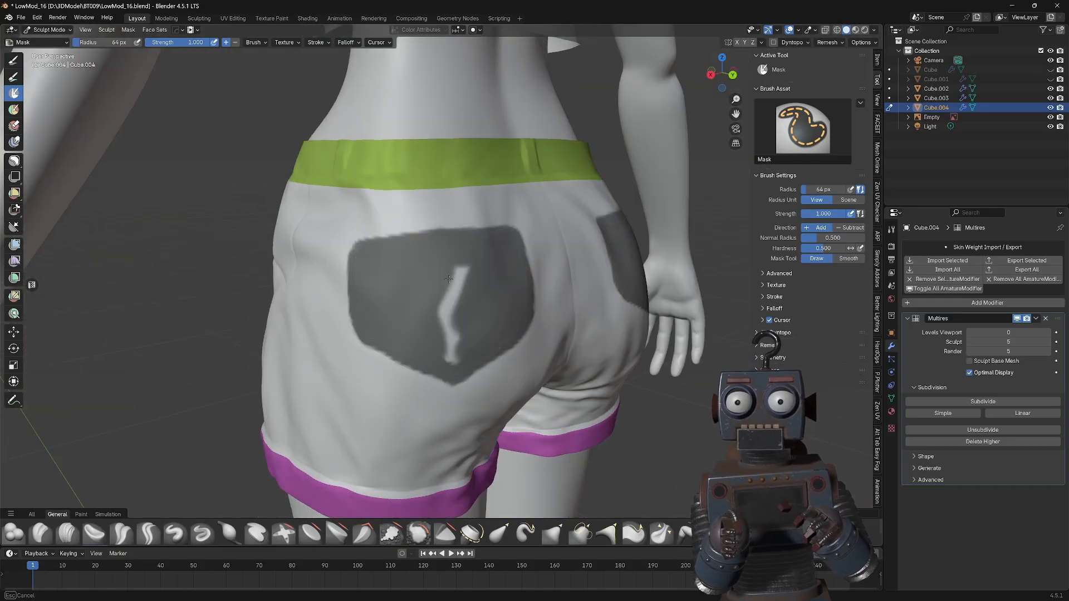
left_click_drag(449, 280, 454, 359)
Invert the mask, raise both back pockets with the Mesh Filter, and clear the mask.
key("ctrl+i")
left_click(14, 245)
middle_click_drag(462, 290, 384, 268)
key("alt+m")
Sharpen the back pocket edges with the Scrape Multiplane brush at 33 px and 0.700 strength.
scroll(440, 270, "down", 3)
left_click(365, 533)
middle_click_drag(501, 311, 544, 305)
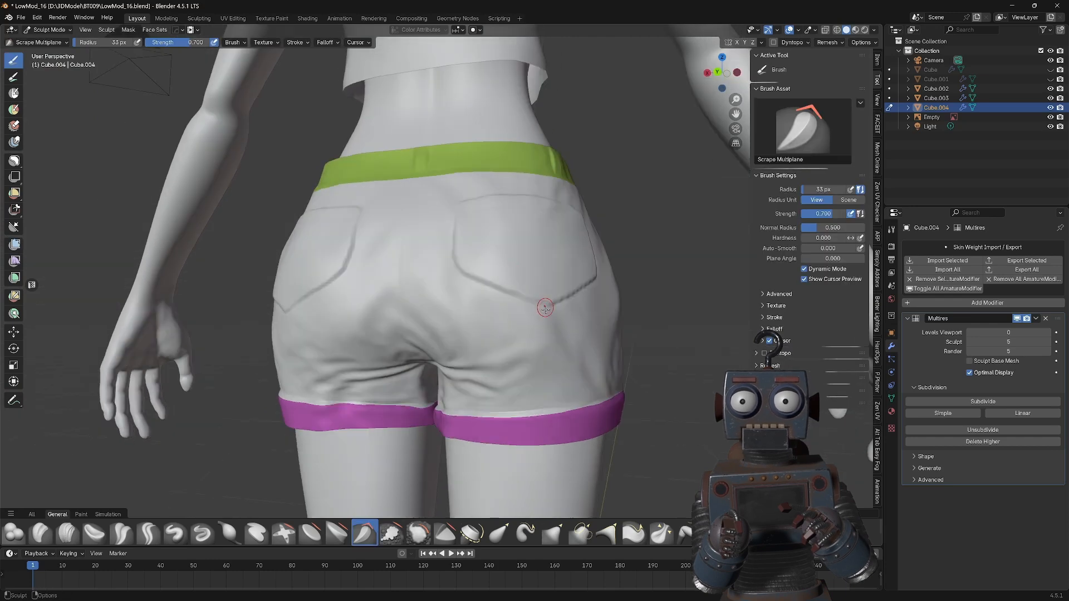
mouse_move(473, 279)
middle_mouse_down()
mouse_move(435, 273)
mouse_move(468, 268)
middle_mouse_up()
left_click_drag(518, 250, 506, 290)
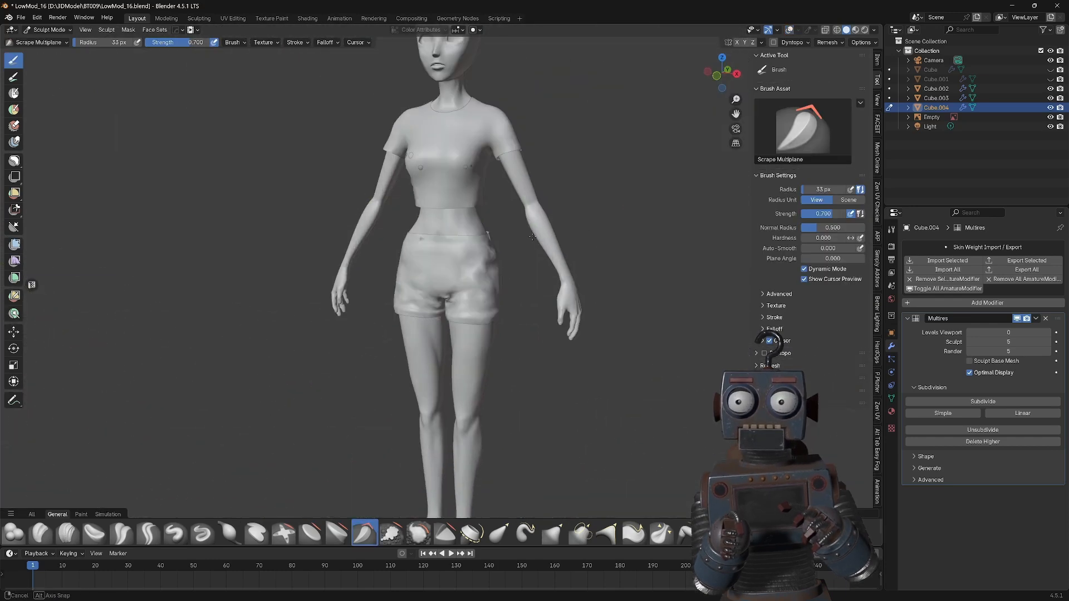
Subdivide the T-shirt to Multires level 5 and carve its neckline, sleeve and hem seams with Crease Sharp at 33 px and 0.245 strength.
left_click(982, 402)
scroll(445, 251, "up", 5)
key("shift+c")
mouse_move(446, 251)
middle_mouse_down()
mouse_move(423, 234)
mouse_move(440, 289)
mouse_move(453, 265)
mouse_move(444, 194)
mouse_move(485, 381)
mouse_move(367, 281)
mouse_move(356, 261)
mouse_move(375, 245)
mouse_move(334, 212)
middle_mouse_up()
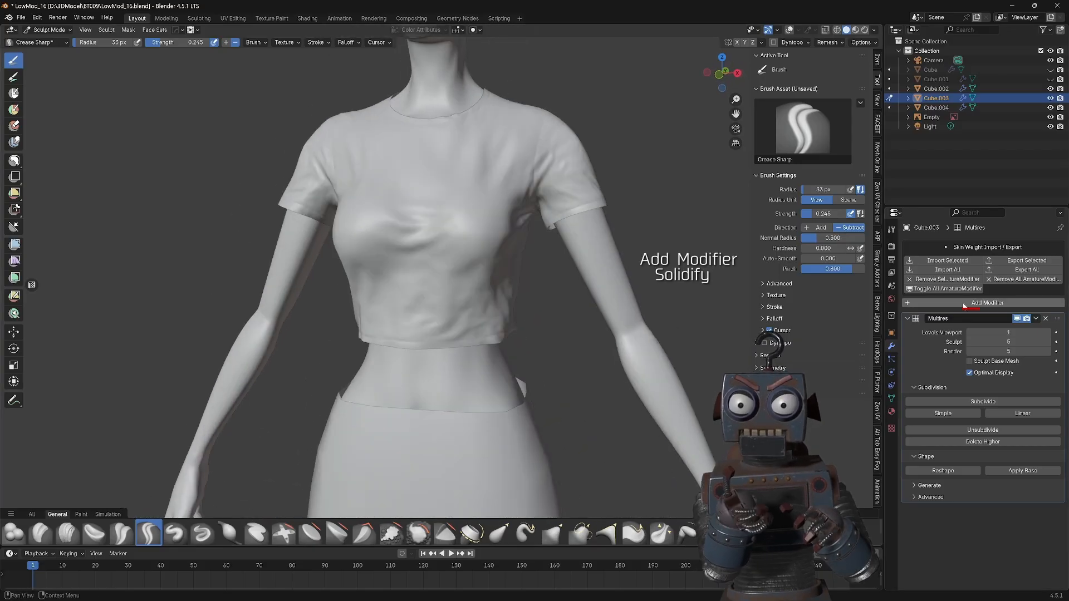
Add a Solidify modifier to the T-shirt.
left_click(964, 306)
mouse_move(935, 342)
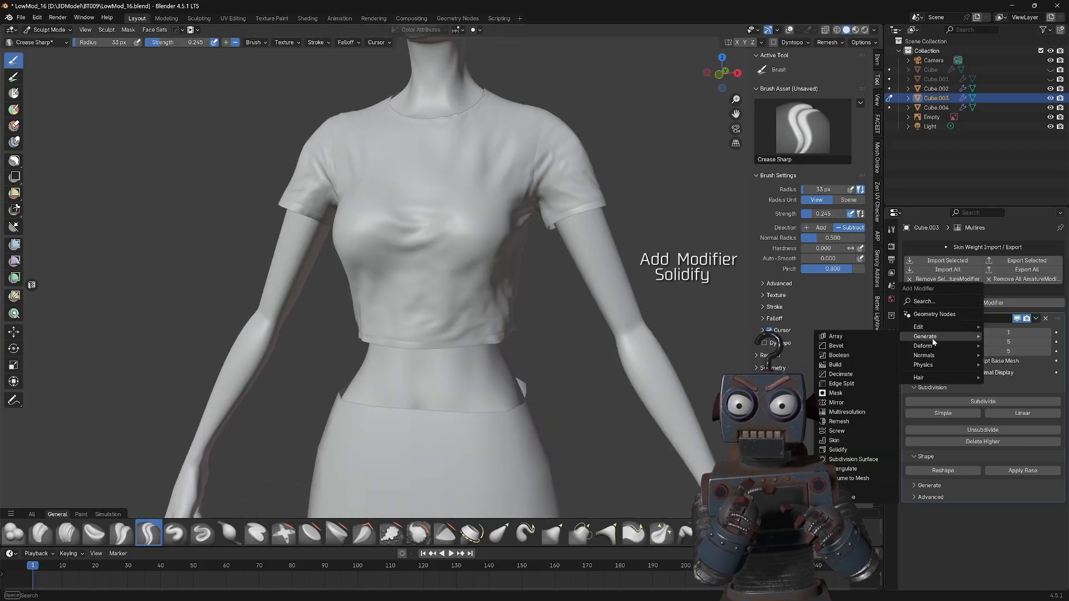
left_click(842, 450)
middle_click_drag(648, 290, 642, 312)
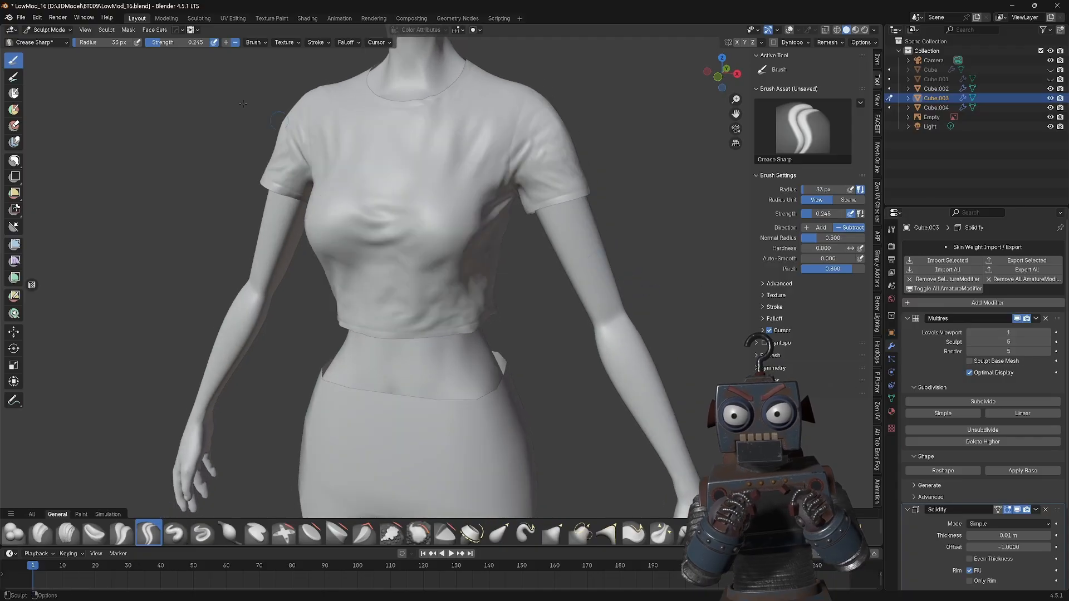
Return to Object Mode and set the shirt's Solidify thickness to 0.001 m.
left_click(51, 31)
left_click(50, 42)
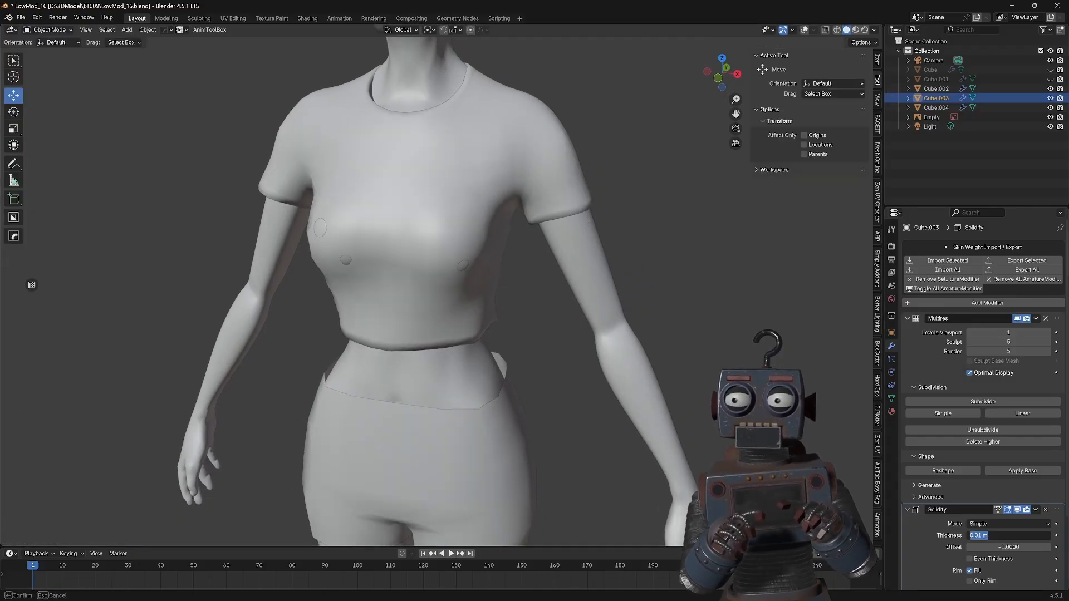
middle_click_drag(838, 366, 972, 477)
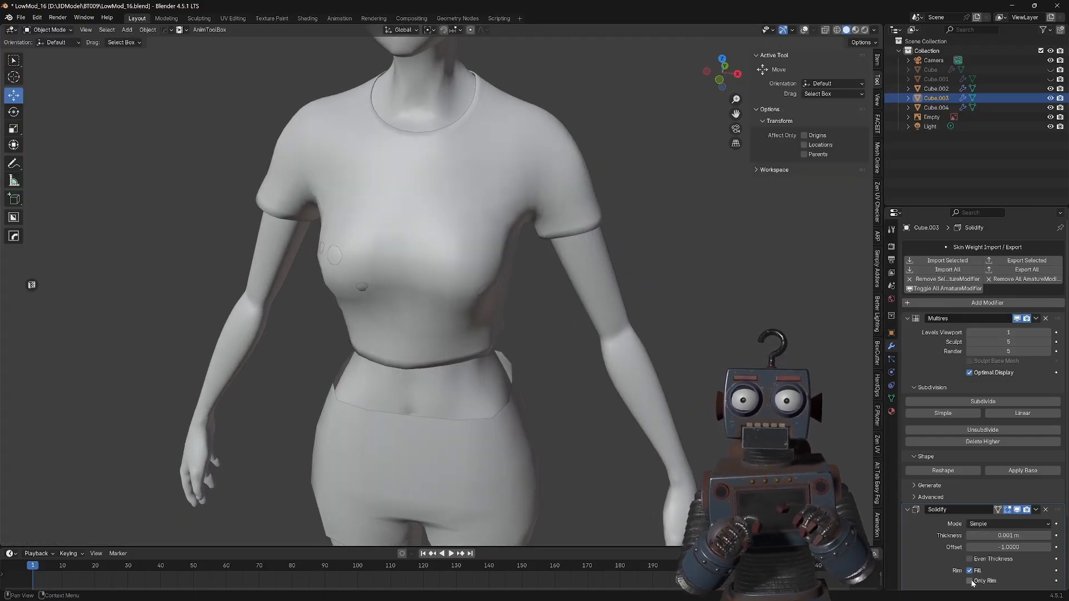
middle_click_drag(972, 581, 964, 581)
scroll(624, 378, "down", 1)
middle_click_drag(624, 379, 610, 314, "shift")
middle_click_drag(839, 428, 860, 409)
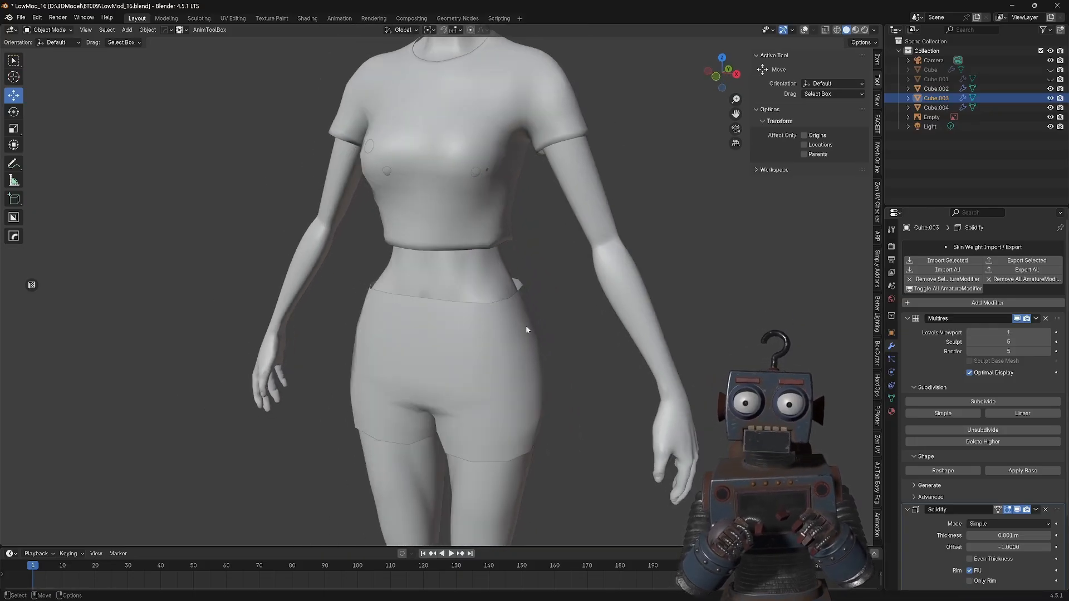
Raise the shorts' Multires viewport level to 5 and apply the sculpted shape to the base mesh.
left_click(527, 329)
middle_click_drag(862, 346, 902, 330)
left_click_drag(1016, 332, 1033, 333)
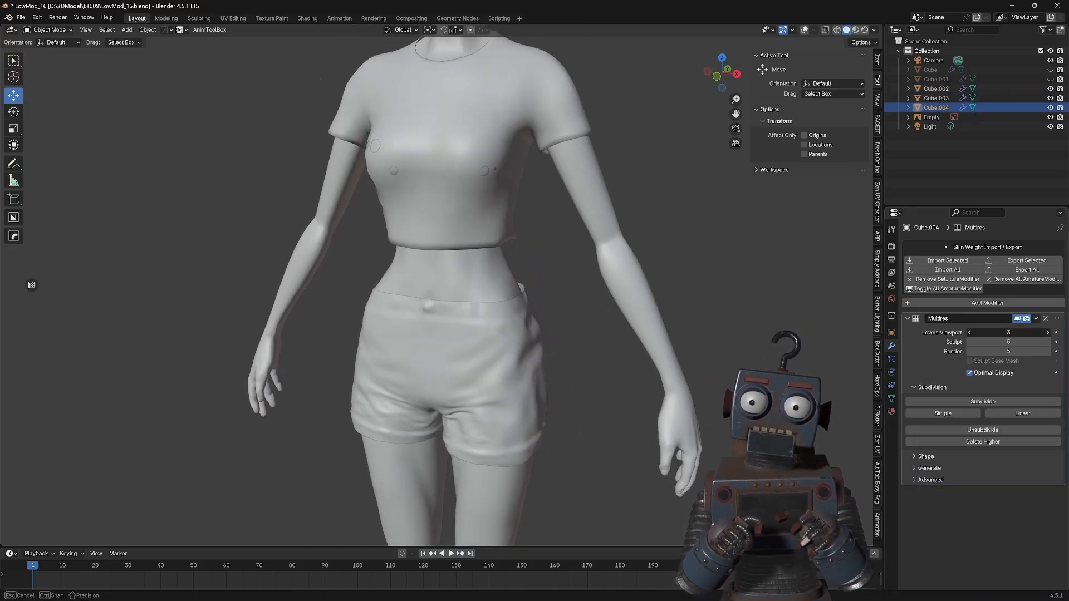
left_click(924, 458)
left_click(1030, 473)
left_click(1017, 319)
left_click(1017, 320)
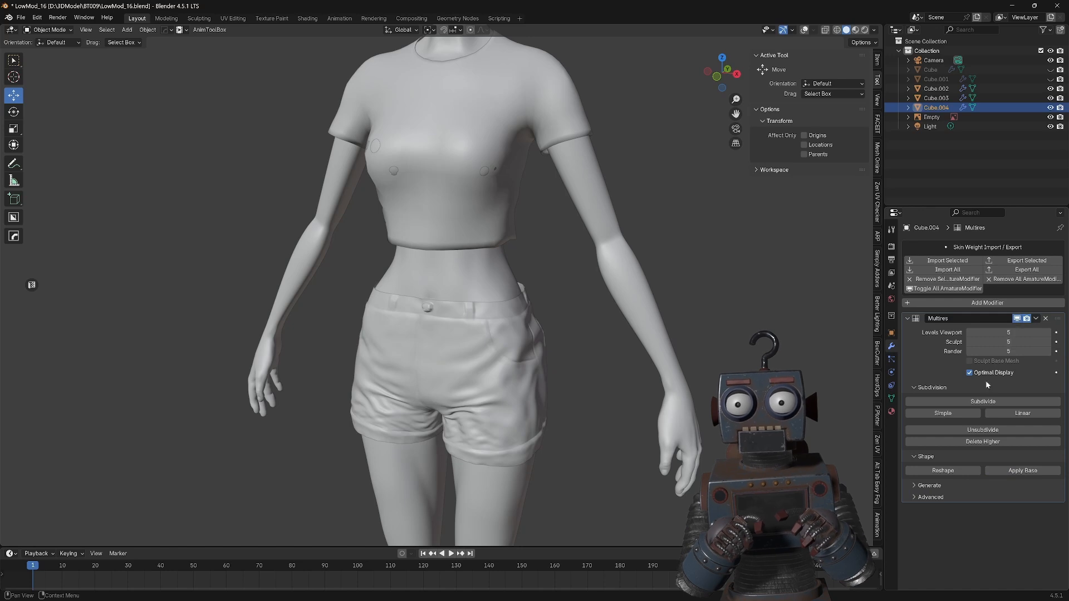
Lower the shorts' Multires viewport level and give them a Solidify modifier with a thickness of 0.001 m.
left_click(968, 334)
left_click(969, 334)
left_click(968, 334)
left_click(848, 418)
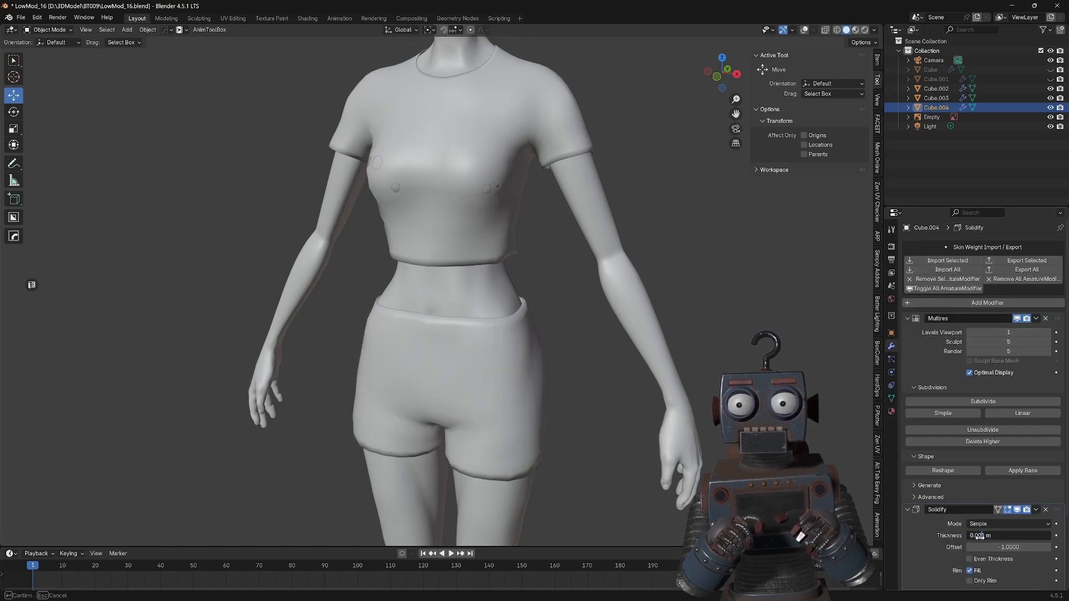
scroll(596, 324, "down", 5)
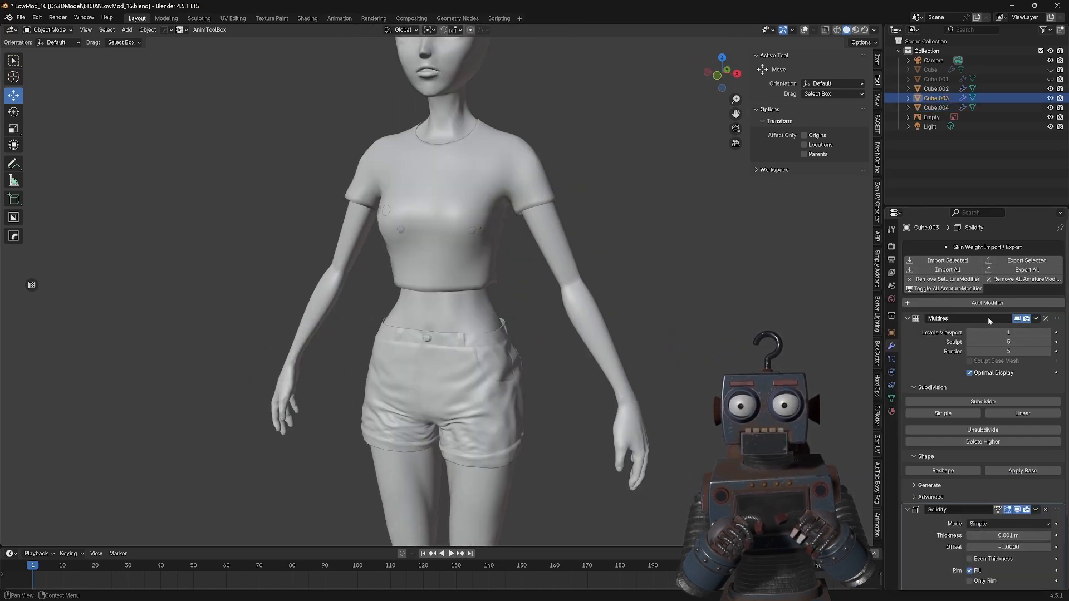
Raise the shirt's Multires viewport level to display its sculpted folds.
left_click(937, 88)
left_click_drag(1009, 332, 1051, 336)
left_click(936, 98)
scroll(610, 327, "down", 2)
middle_click_drag(596, 319, 627, 161)
middle_click_drag(432, 380, 420, 395, "shift")
Duplicate the hidden base body object Cube and apply the copy's Subdivision modifier.
left_click(931, 70)
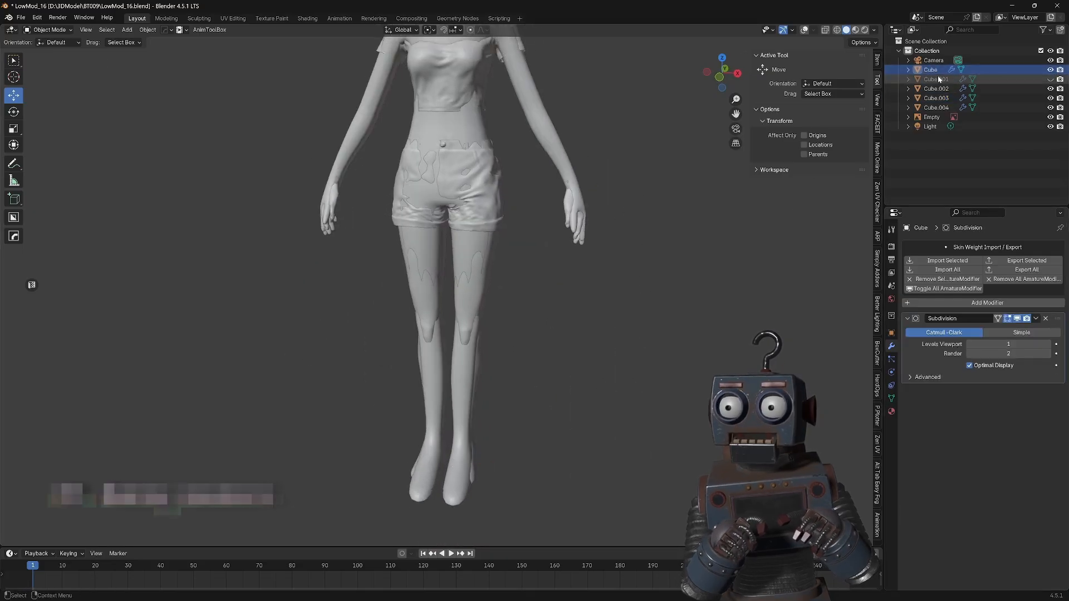
left_click(147, 30)
left_click(167, 114)
key("Escape")
left_click(1036, 319)
left_click(1017, 330)
In Edit Mode with X-ray on, delete the faces of the duplicated body except the feet.
key("KP_1")
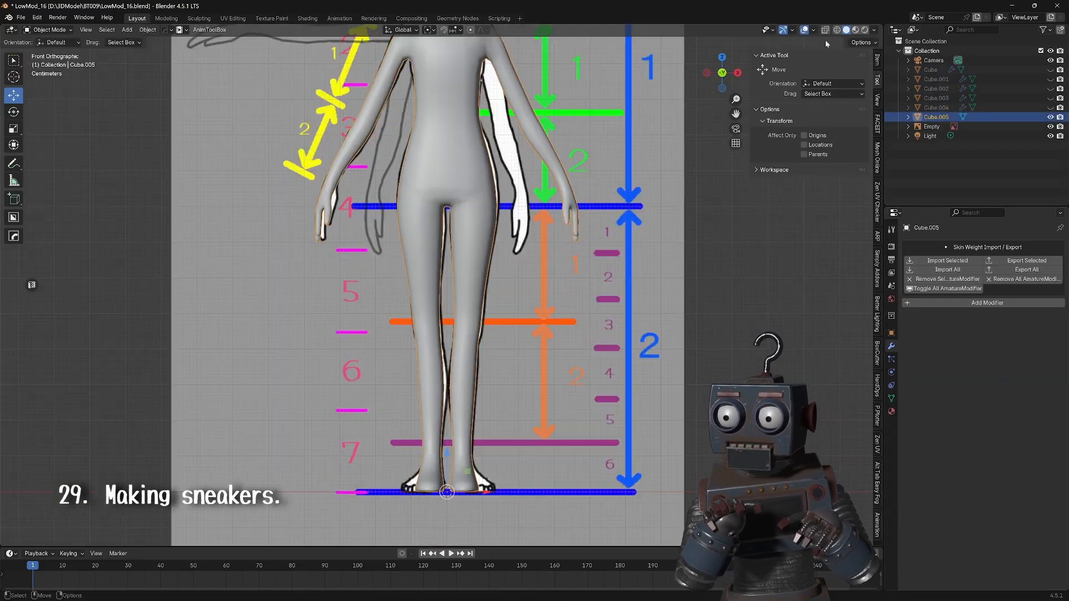
left_click(826, 30)
left_click(49, 30)
left_click(48, 50)
middle_click_drag(522, 511, 533, 409, "shift")
scroll(532, 409, "up", 3)
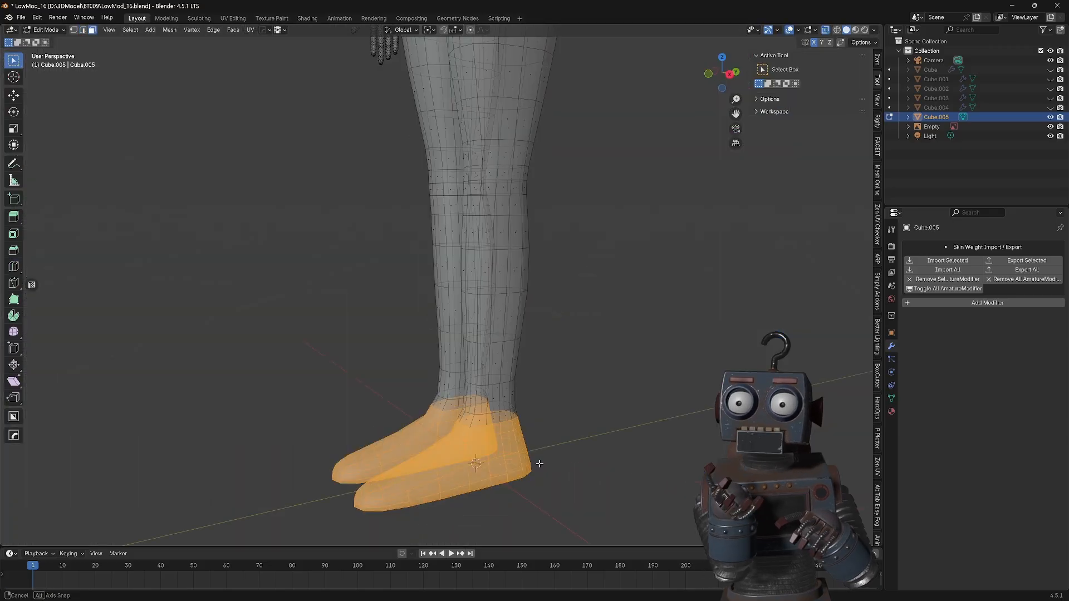
middle_click_drag(563, 474, 590, 452)
left_click(130, 29)
left_click(139, 61)
key("x")
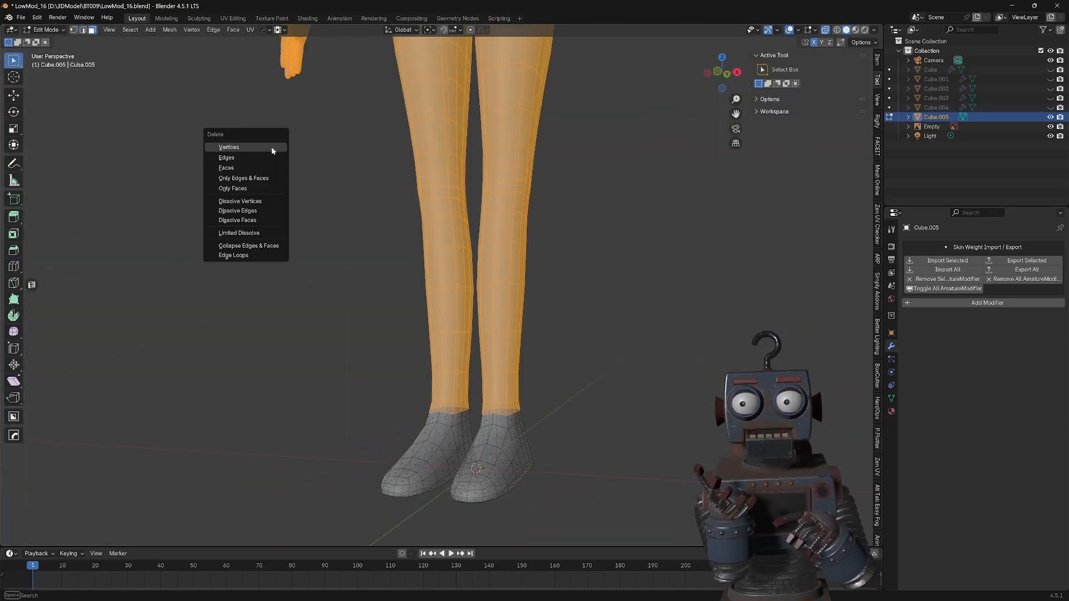
left_click(270, 167)
In side view, remove the leftover ankle faces to form the low shoe opening behind the tongue.
middle_click_drag(662, 245, 578, 241)
key("KP_3")
left_click_drag(419, 405, 563, 425)
middle_click_drag(529, 362, 521, 249)
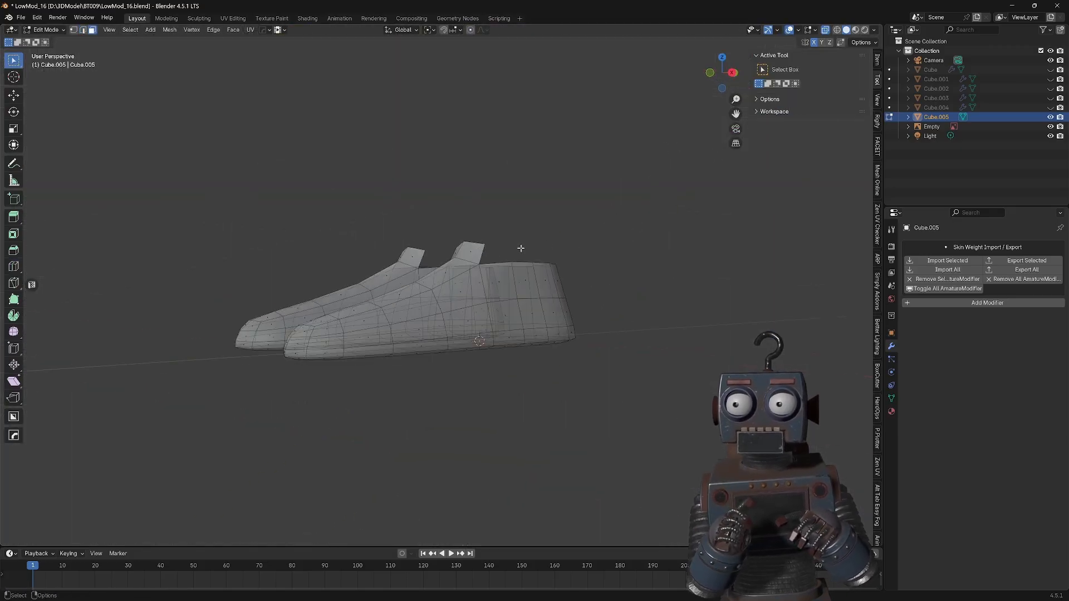
Select the edge loop near the shoe's sole and move it downward in side view.
left_click(728, 73)
scroll(446, 281, "up", 2)
left_click(74, 30)
left_click(353, 339, "alt")
left_click(14, 95)
left_click_drag(148, 401, 651, 361)
left_click_drag(402, 338, 402, 351)
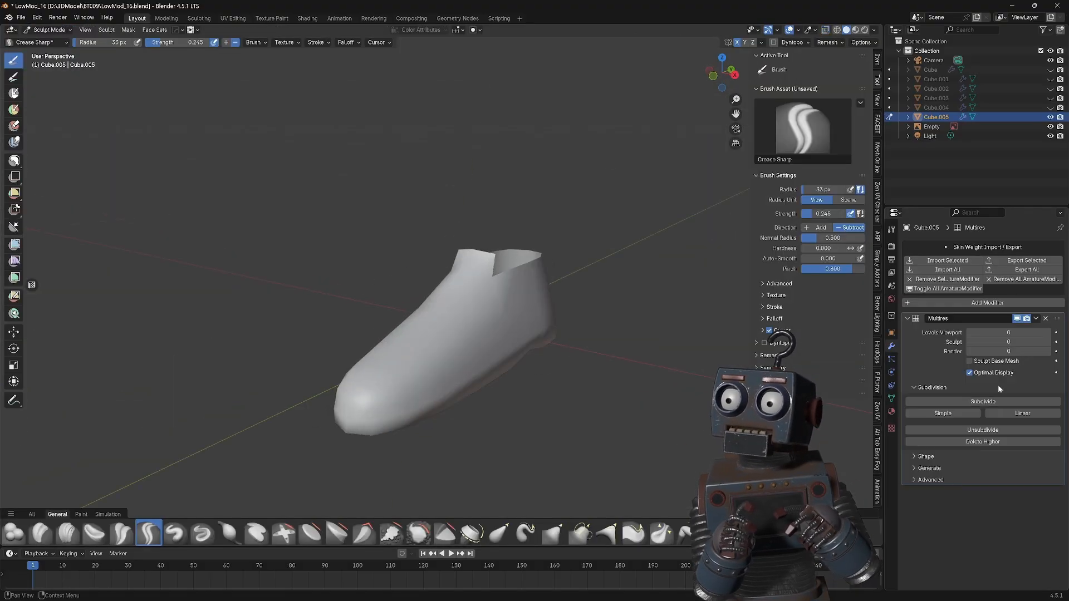
Mask the shoe's tongue in Sculpt Mode, inflate the rest with the Mesh Filter, and clear the mask.
mouse_move(446, 312)
middle_mouse_down()
mouse_move(490, 267)
mouse_move(526, 254)
mouse_move(521, 265)
middle_mouse_up()
left_click_drag(521, 264, 499, 356)
mouse_move(499, 356)
middle_mouse_down()
mouse_move(609, 322)
mouse_move(529, 312)
middle_mouse_up()
left_click(14, 244)
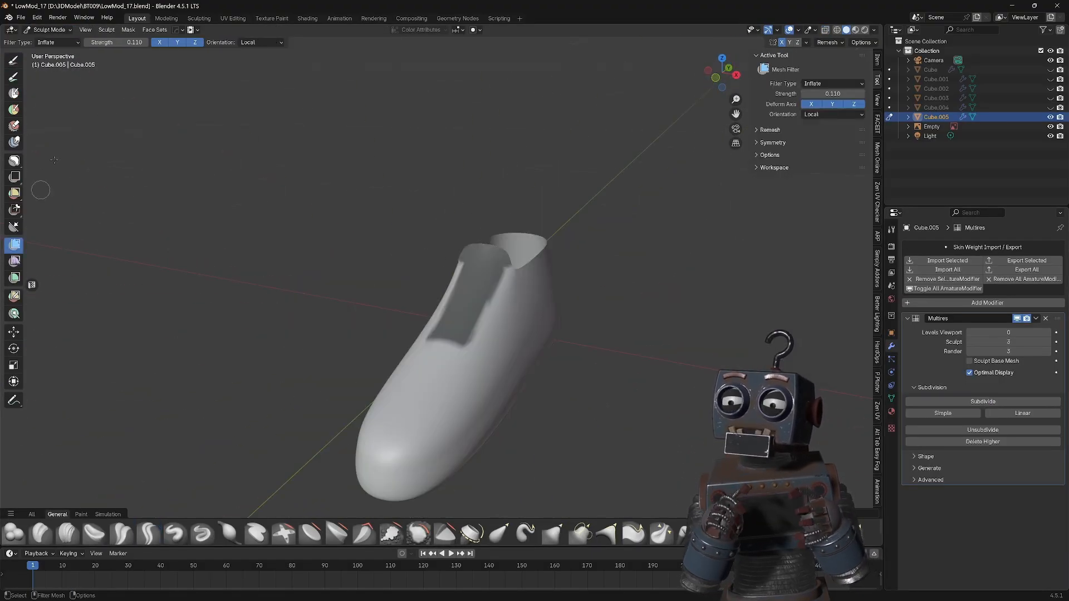
middle_click_drag(479, 268, 490, 312)
left_click_drag(490, 312, 535, 312)
key("alt+m")
Subdivide the Multires modifier and sculpt the tongue edges and sole line with the Crease Polish and Crease Sharp brushes.
left_click(983, 402)
left_click(149, 533)
mouse_move(536, 311)
middle_mouse_down()
mouse_move(491, 278)
mouse_move(529, 290)
middle_mouse_up()
left_click(121, 533)
middle_click_drag(390, 334, 571, 308)
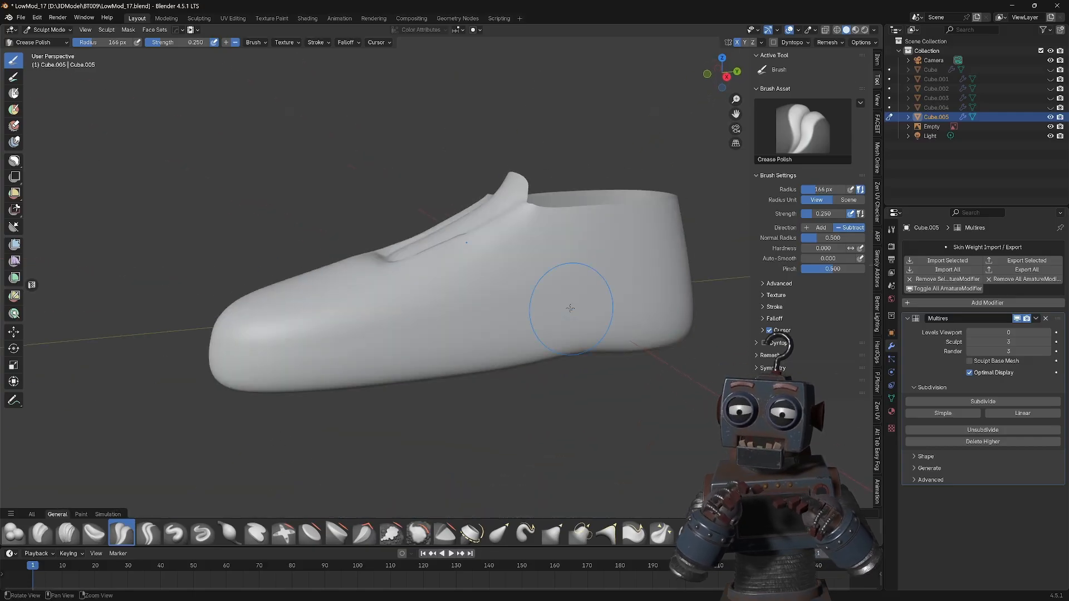
left_click(149, 533)
middle_click_drag(292, 342, 447, 297, "alt")
mouse_move(342, 306)
middle_mouse_down()
mouse_move(554, 246)
mouse_move(699, 90)
mouse_move(657, 184)
mouse_move(625, 310)
mouse_move(532, 320)
middle_mouse_up()
Reshape the shoe's side profile with Grab 2D and sharpen the ridge around the sole with Scrape Multiplane.
key("g")
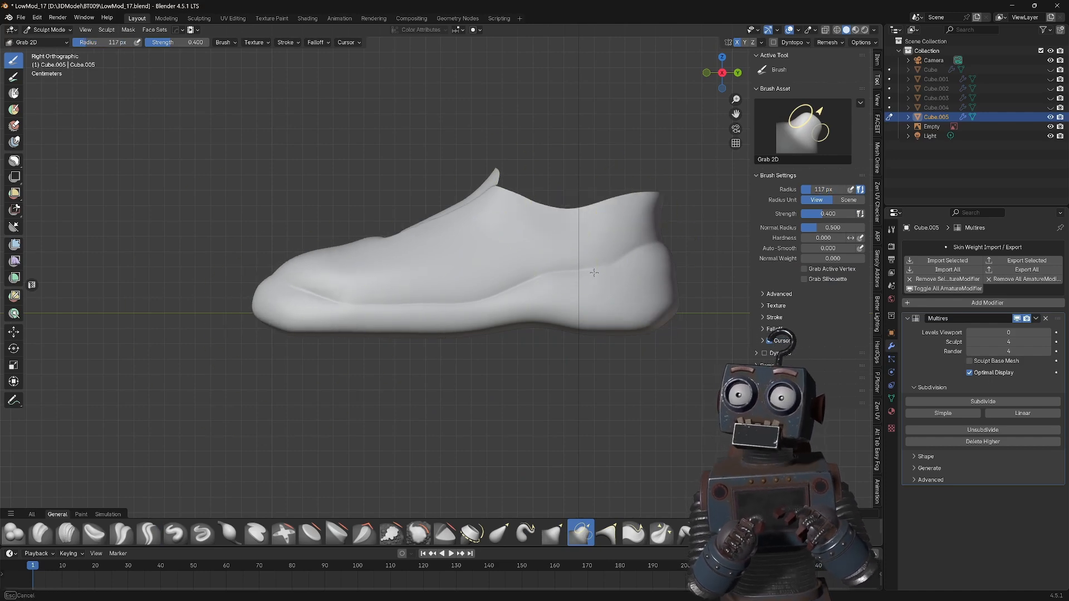
left_click_drag(284, 265, 307, 281)
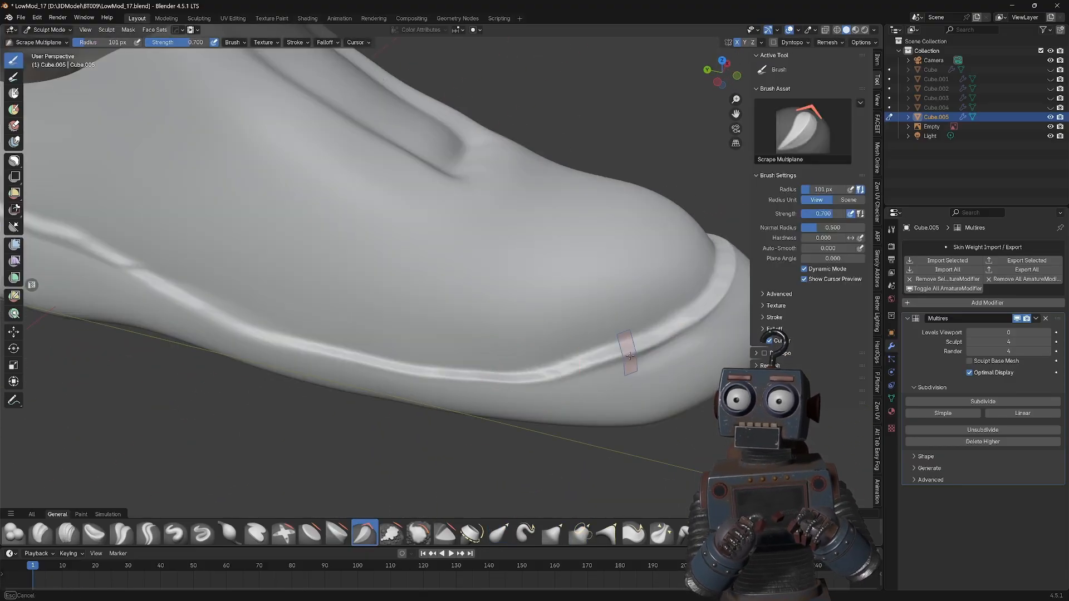
mouse_move(626, 353)
middle_mouse_down()
mouse_move(471, 350)
mouse_move(498, 401)
mouse_move(307, 306)
mouse_move(626, 411)
middle_mouse_up()
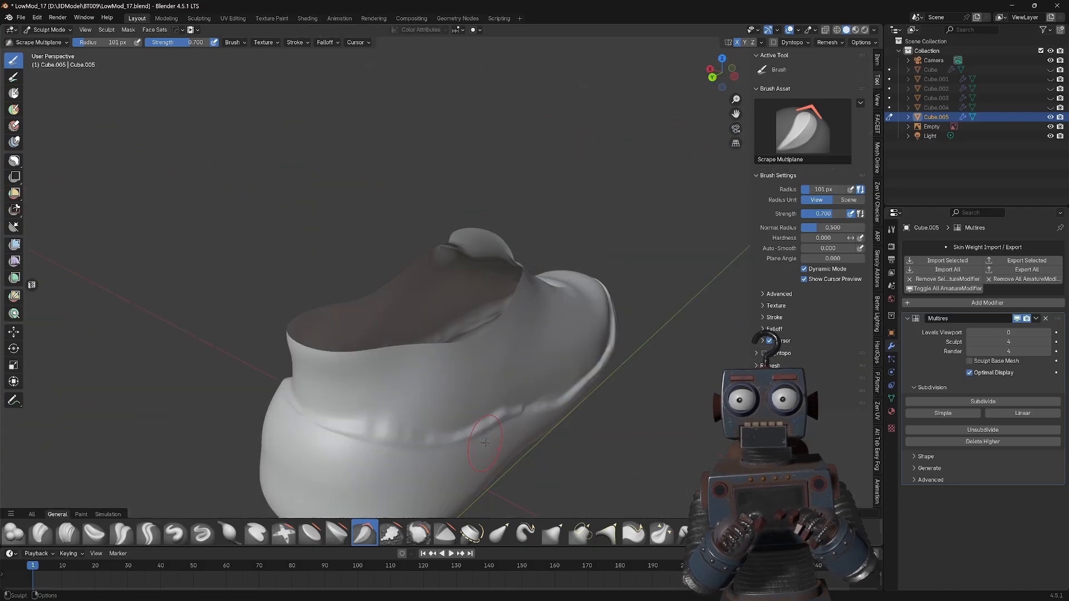
mouse_move(446, 334)
middle_mouse_down()
mouse_move(359, 394)
mouse_move(423, 390)
mouse_move(616, 341)
middle_mouse_up()
Adjust the shoe opening with the Grab brush and define the tongue's outline with Crease Polish.
key("g")
middle_click_drag(290, 376, 637, 308)
key("shift+c")
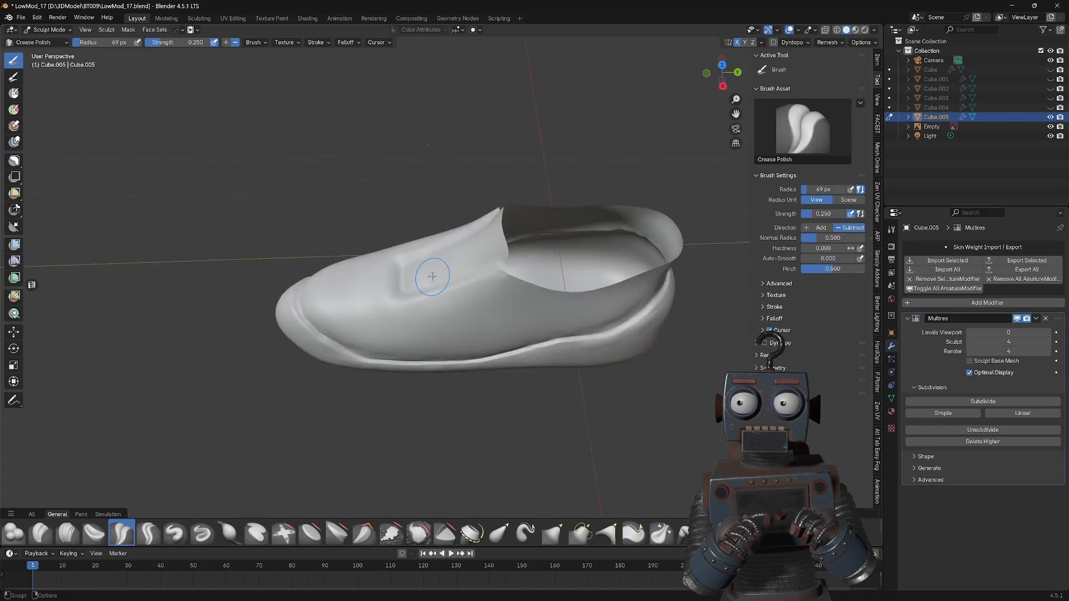
scroll(432, 276, "up", 5)
mouse_move(432, 276)
middle_mouse_down()
mouse_move(401, 95)
mouse_move(490, 239)
mouse_move(341, 283)
mouse_move(390, 251)
mouse_move(446, 240)
mouse_move(390, 306)
middle_mouse_up()
key("p")
key("shift+c")
scroll(390, 306, "down", 3)
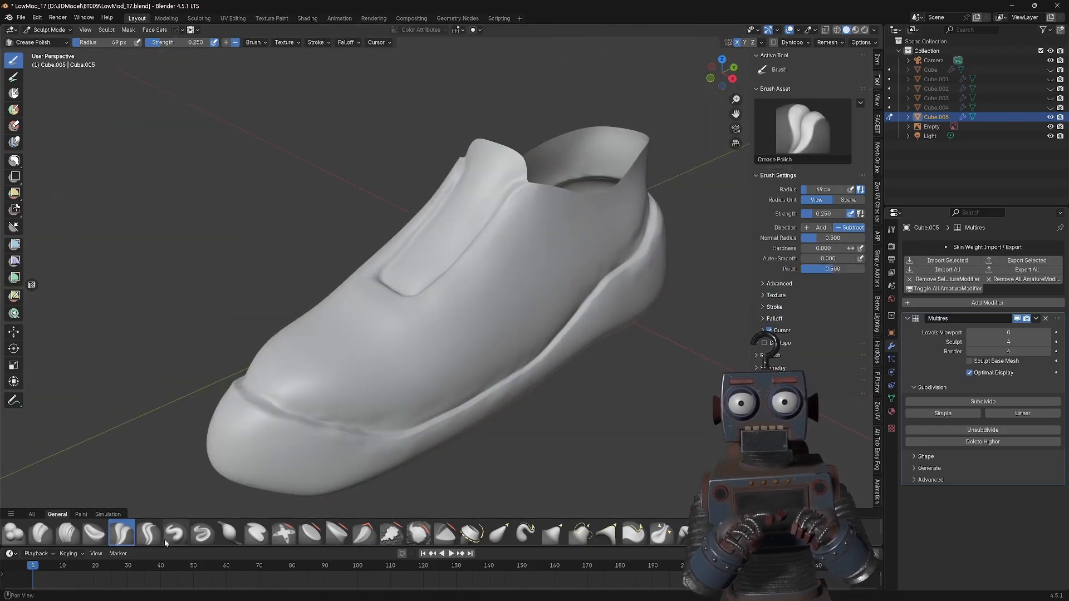
Sculpt tread grooves across the underside of the sole with the Crease Sharp brush at a 78 px radius.
left_click(149, 534)
mouse_move(425, 234)
middle_mouse_down()
mouse_move(323, 215)
mouse_move(706, 258)
mouse_move(398, 294)
mouse_move(490, 390)
middle_mouse_up()
left_click(499, 534)
middle_click_drag(564, 389, 458, 495)
key("f")
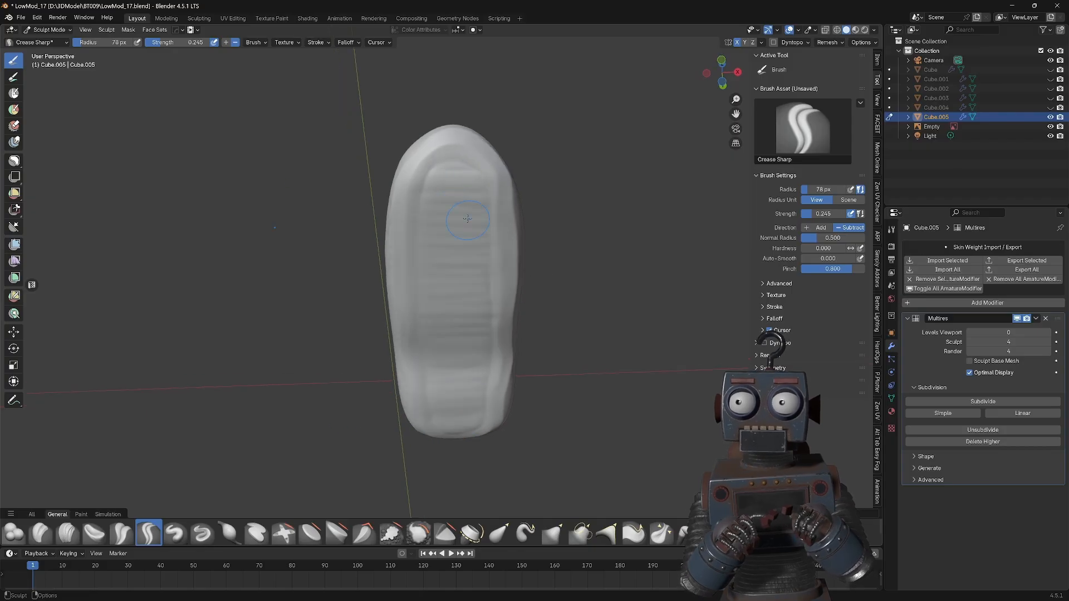
middle_click_drag(467, 219, 315, 485)
Subdivide the Multires modifier, carve the lace eyelets with the Layer brush, and build up the heel rim with Blob.
left_click(997, 402)
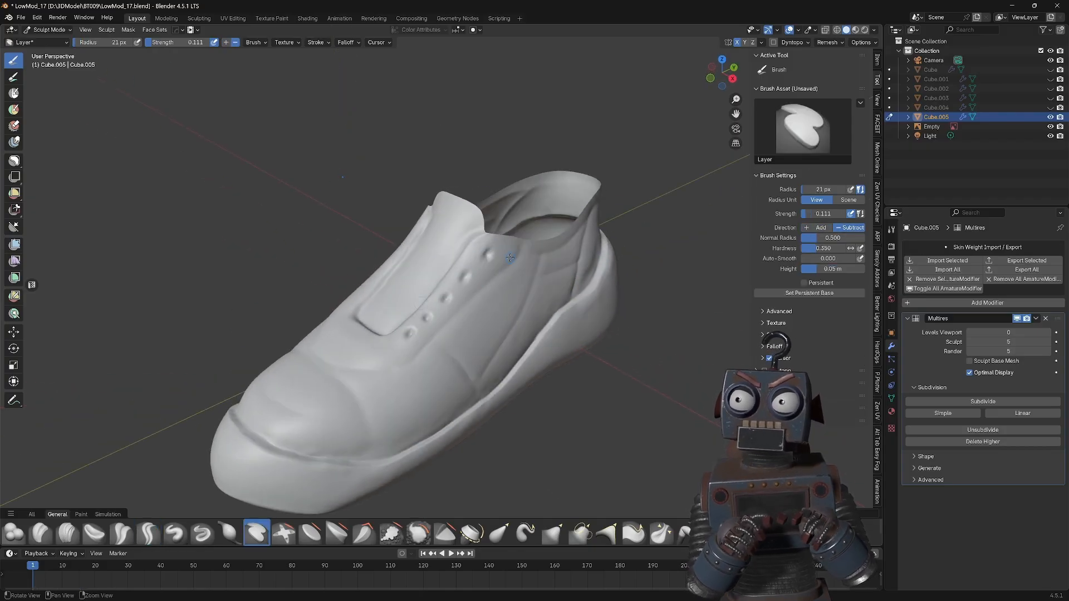
mouse_move(494, 248)
middle_mouse_down()
mouse_move(425, 245)
mouse_move(510, 264)
middle_mouse_up()
left_click(68, 533)
left_click(13, 533)
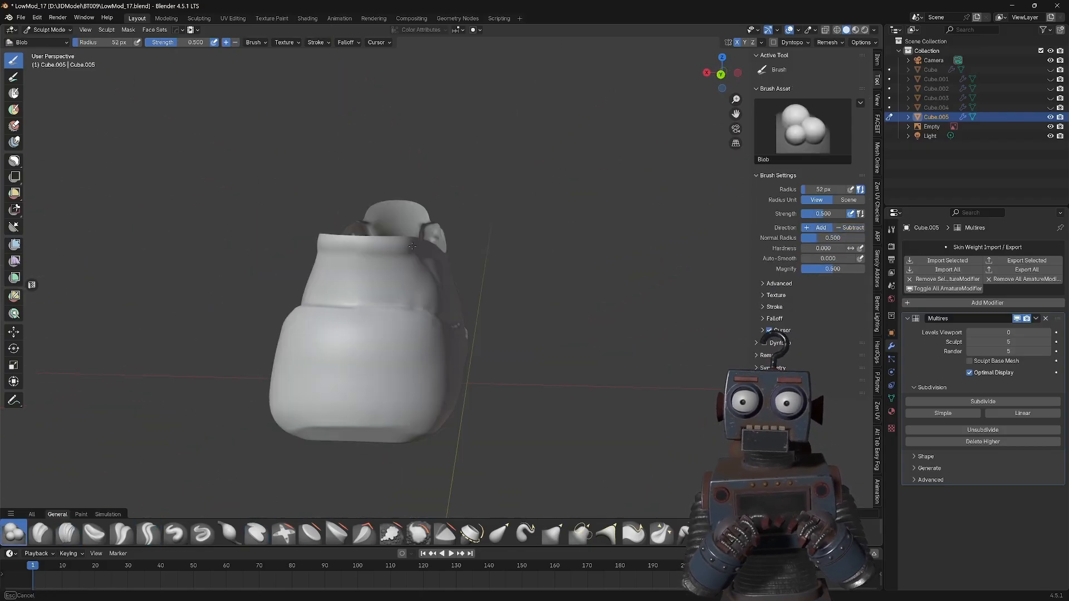
mouse_move(424, 334)
middle_mouse_down()
mouse_move(412, 388)
mouse_move(462, 382)
middle_mouse_up()
Flatten the sole's sides with the Trim brush at 0.328 strength and adjust the toe with Grab at radius 40.
key("shift+f")
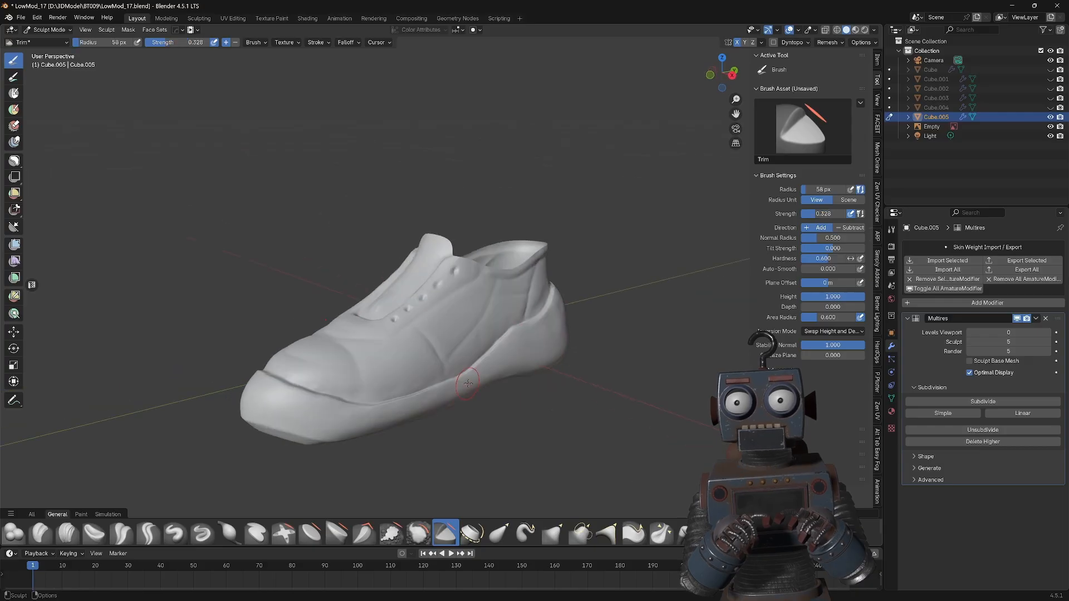
middle_click_drag(534, 357, 510, 336)
key("f")
middle_click_drag(445, 345, 585, 357)
middle_click_drag(518, 424, 421, 455)
key("g")
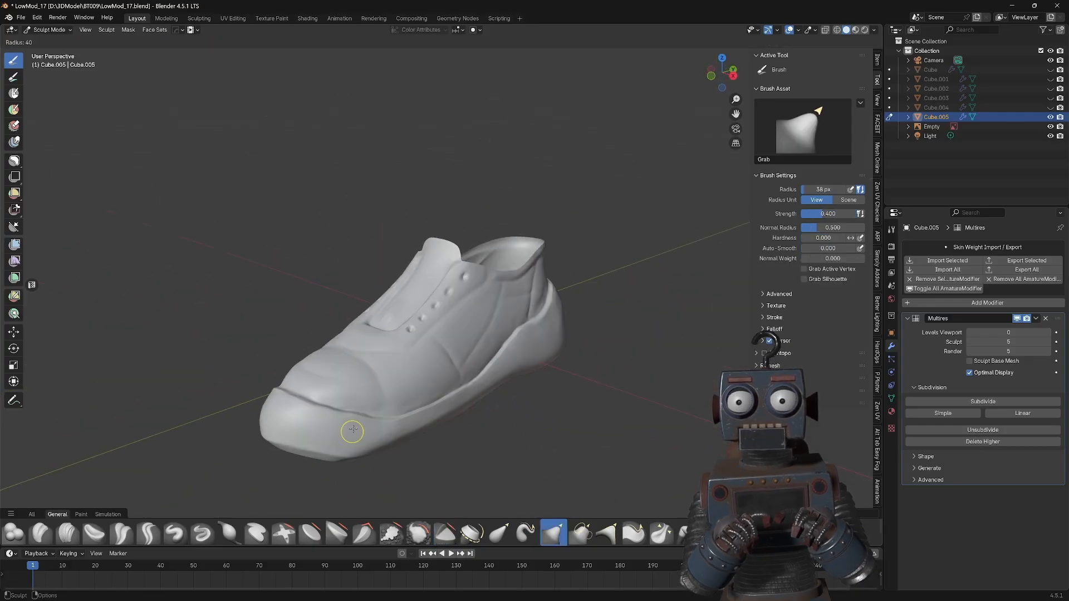
middle_click_drag(350, 432, 474, 332)
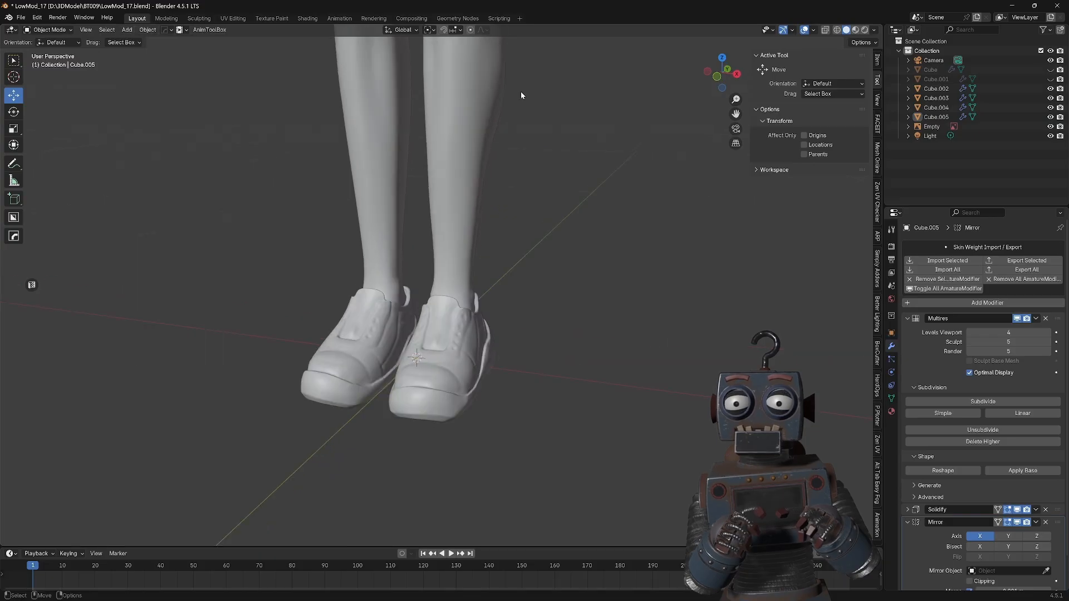
Add a NURBS curve object and delete its default points in Edit Mode.
left_click(127, 29)
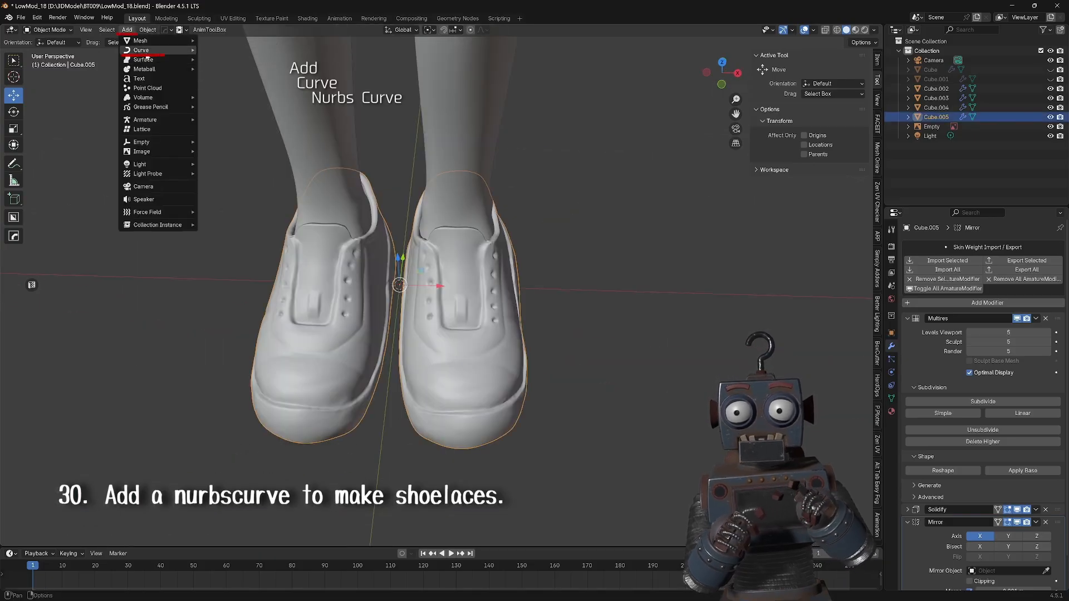
left_click(216, 72)
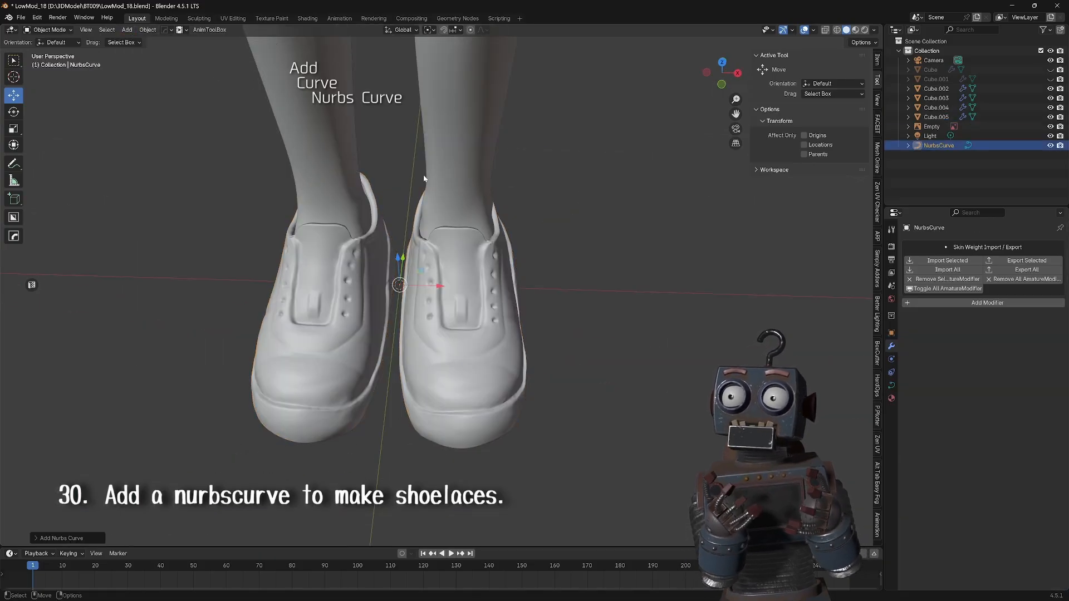
scroll(421, 176, "down", 6)
key("Tab")
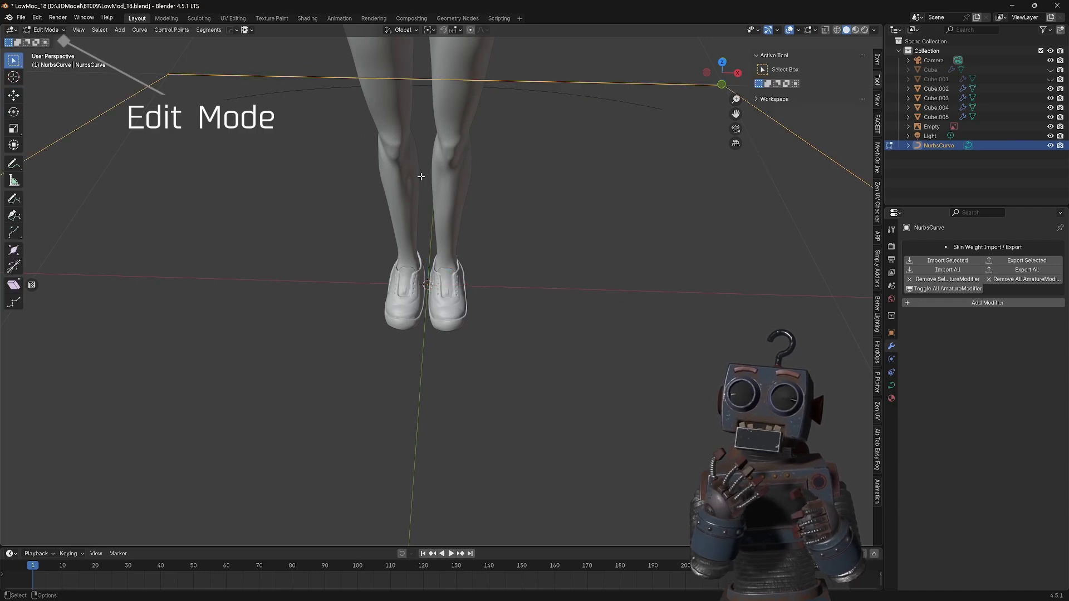
key("x")
left_click(419, 177)
Draw zigzag shoelaces across one shoe's tongue and eyelets with the curve Draw tool projected onto the surface.
scroll(562, 349, "up", 5)
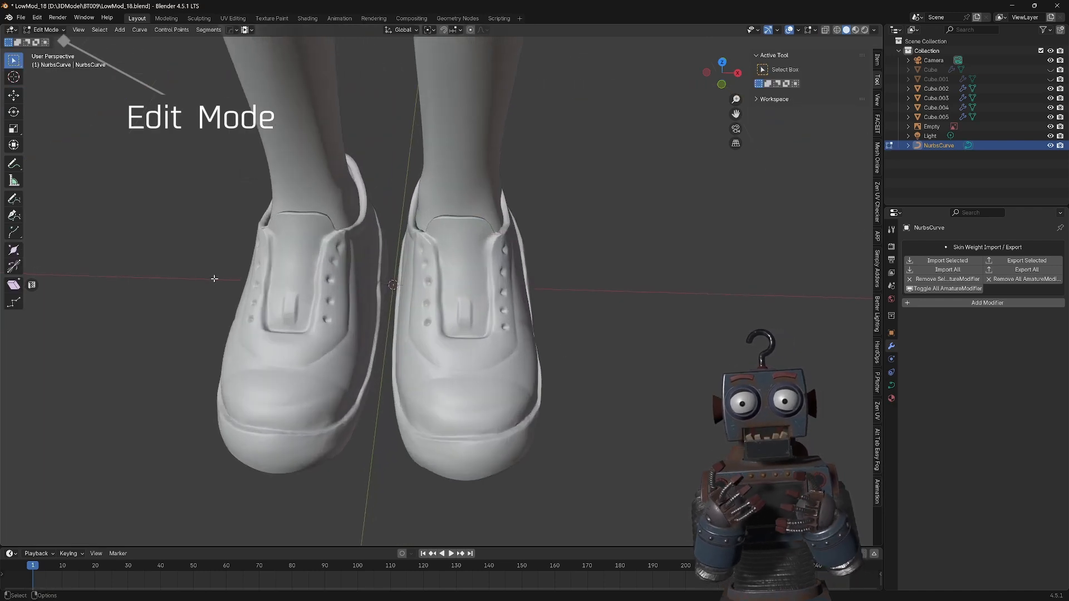
middle_click_drag(554, 234, 455, 244)
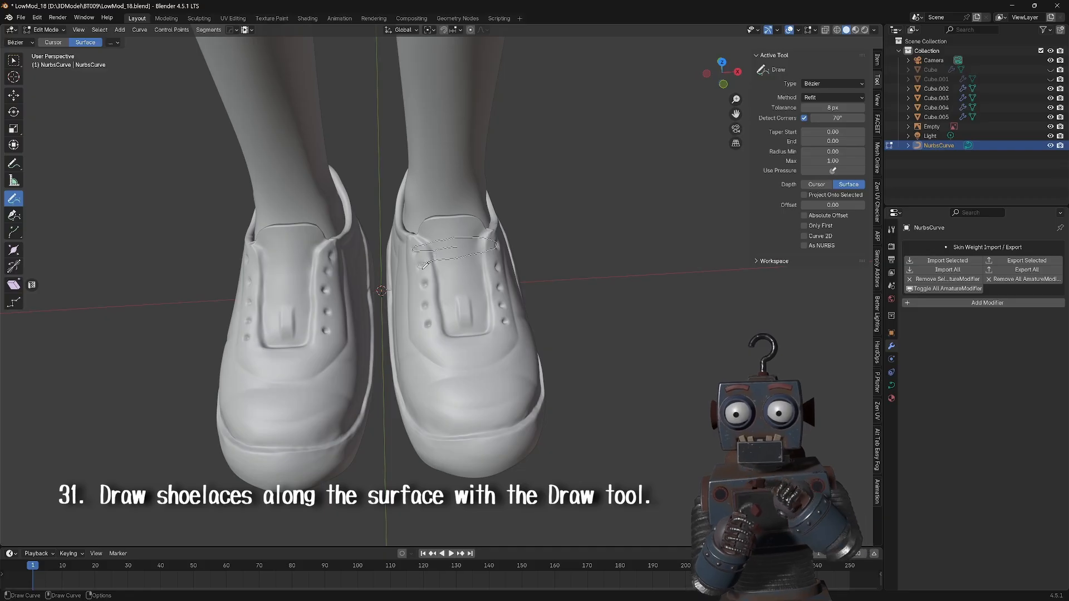
left_click_drag(463, 271, 431, 285)
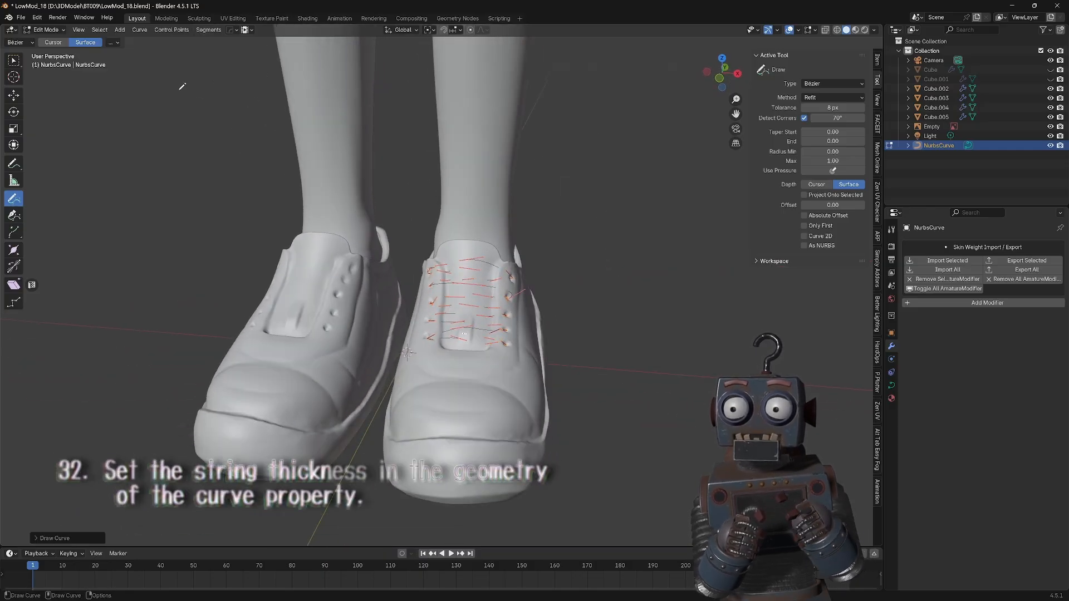
Set the shoelace curve's bevel depth to 0.0015 m and return to Edit Mode.
left_click(892, 385)
left_click(972, 398)
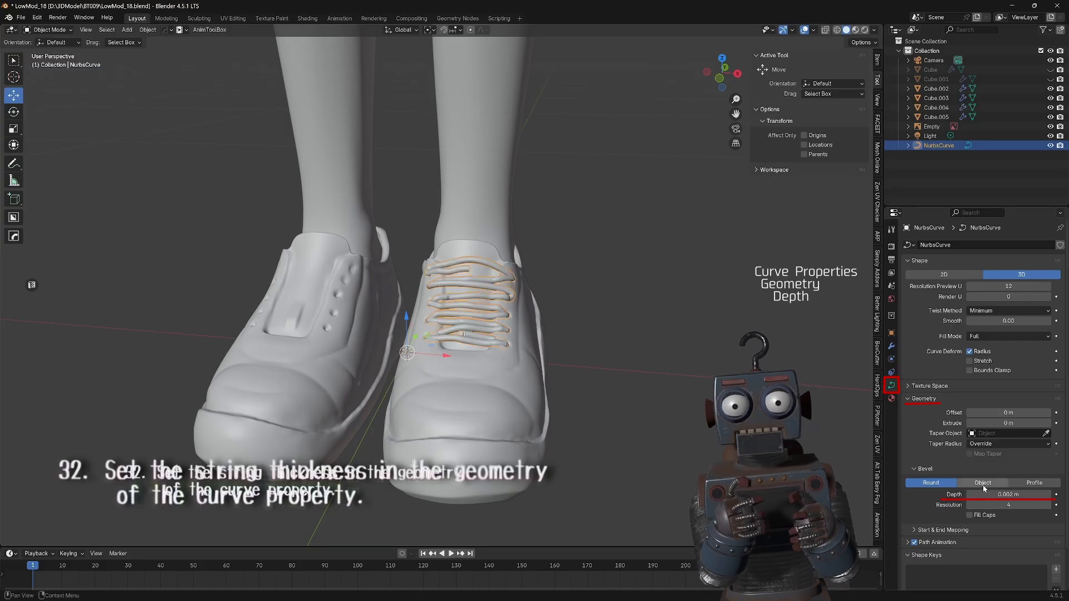
left_click_drag(1000, 494, 1010, 494)
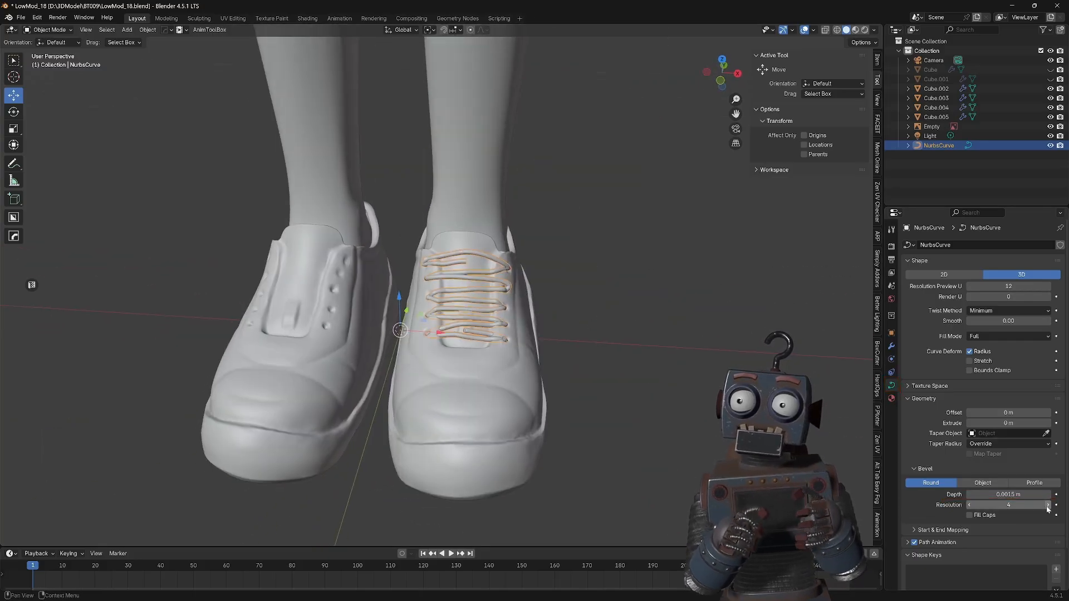
key("Tab")
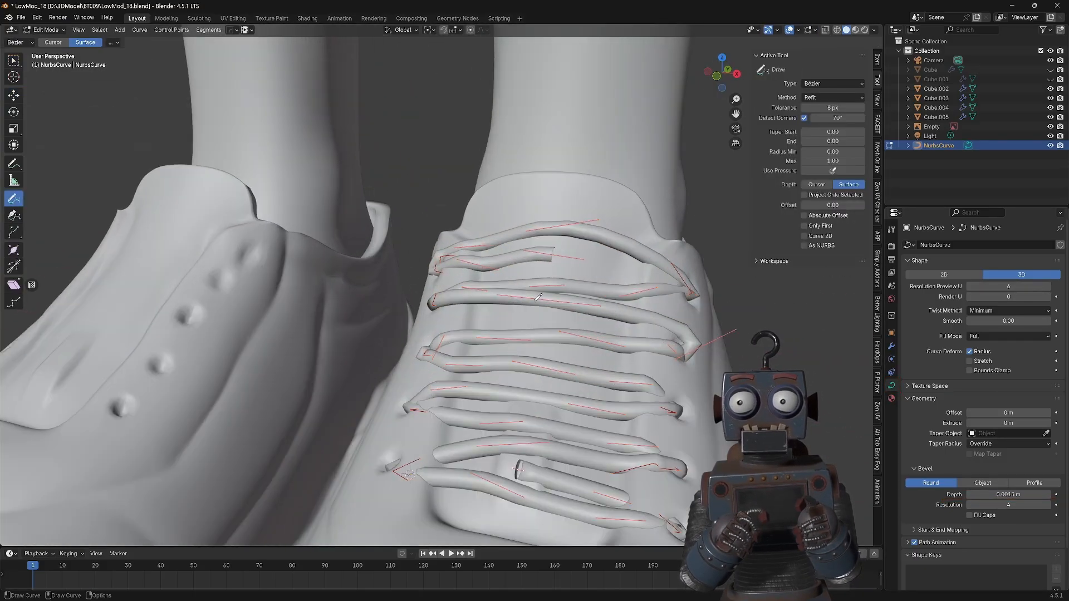
Adjust the upper shoelace strands with the Curve Pen and rotate their control points so they bend into the eyelets.
left_click(14, 215)
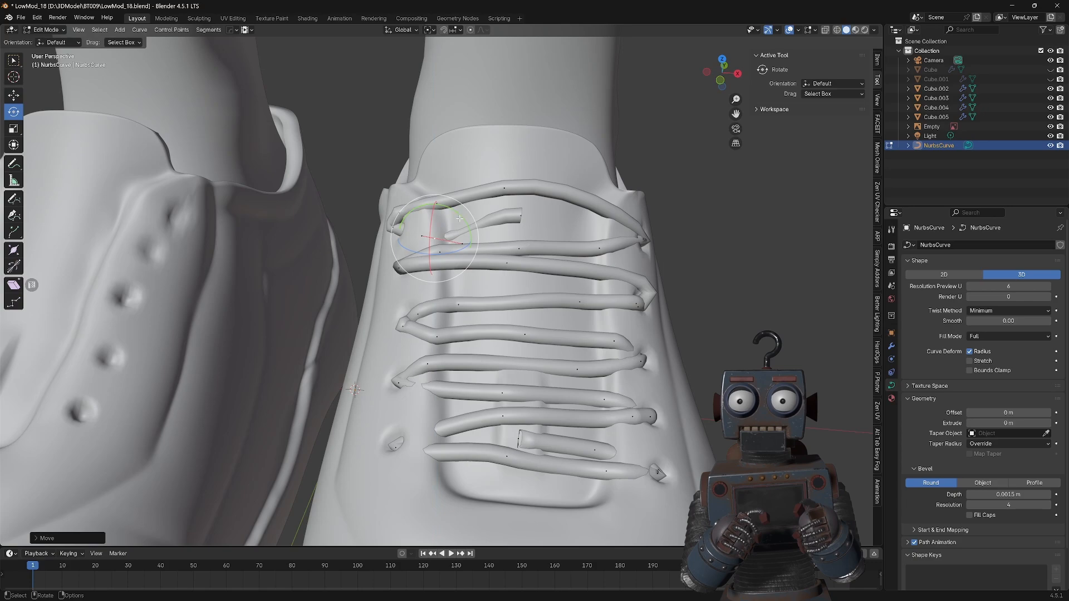
middle_click_drag(459, 219, 258, 296)
left_click(14, 215)
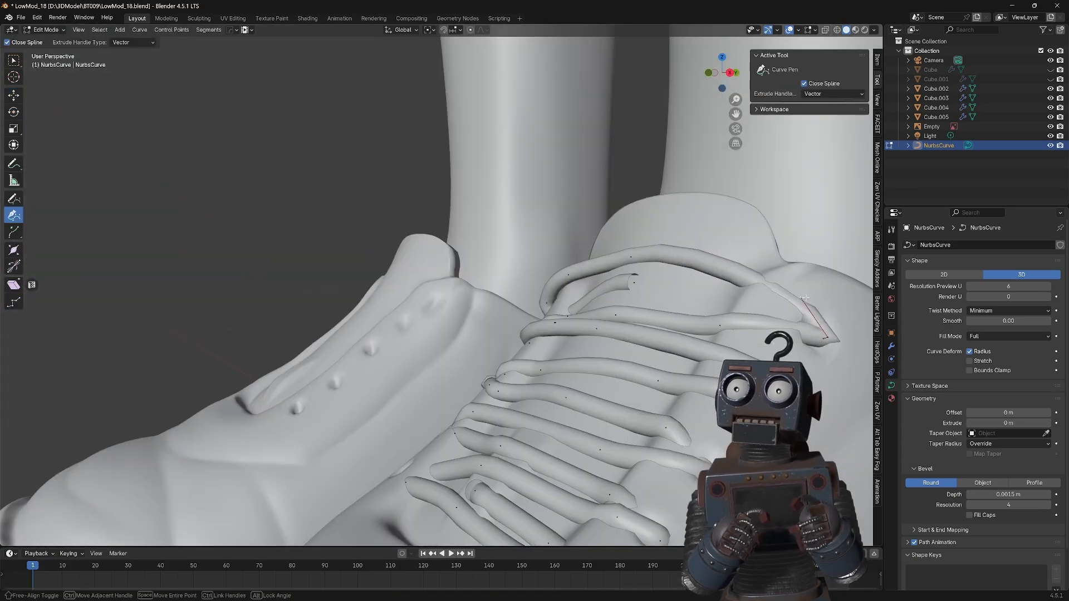
left_click(13, 95)
left_click(14, 112)
left_click_drag(615, 325, 590, 323)
Move and rotate further shoelace control points so the strand ends sit in the shoe's eyelets.
left_click(13, 96)
middle_click_drag(590, 323, 613, 312)
left_click_drag(624, 290, 652, 304)
middle_click_drag(651, 303, 400, 428)
middle_click_drag(622, 415, 596, 444)
left_click_drag(596, 444, 597, 446)
middle_click_drag(597, 445, 540, 414)
key("r")
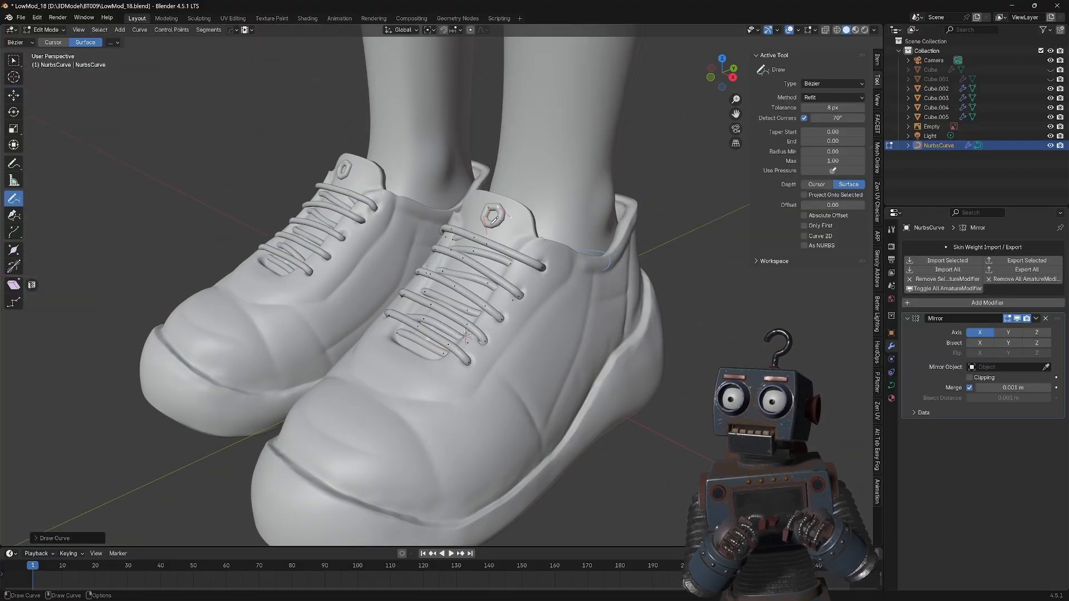
Rotate and move the knot loop so it stands upright at the centre of the tongue above the top lace.
key("e")
left_click_drag(494, 221, 548, 214, "alt")
left_click_drag(485, 200, 508, 216)
key("w")
mouse_move(579, 234)
left_mouse_down("alt")
mouse_move(495, 223)
mouse_move(590, 234)
left_mouse_up("alt")
key("e")
key("w")
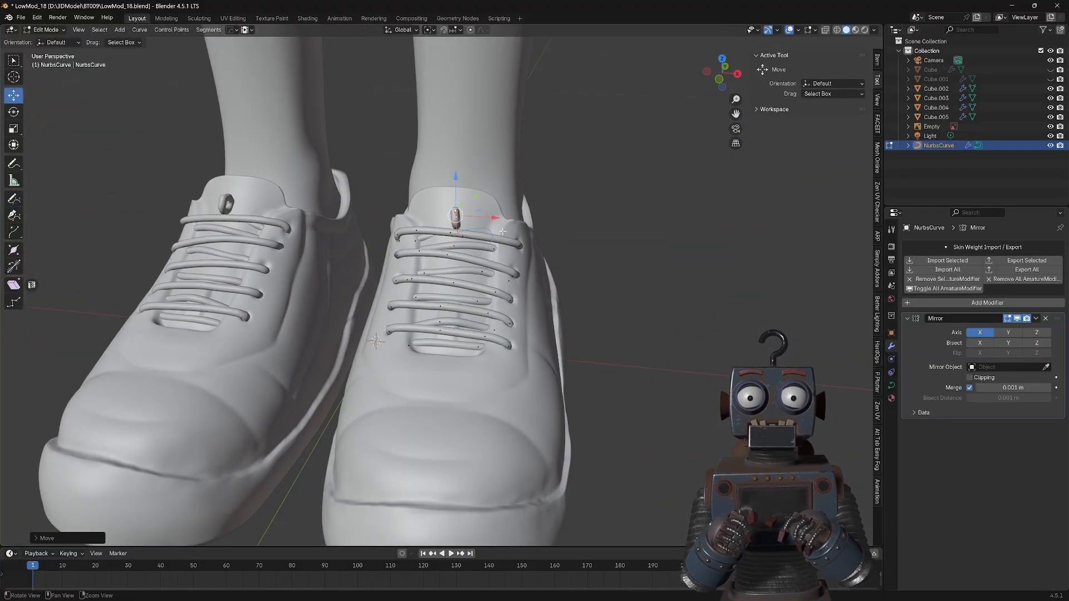
Draw a second knot loop on the tongue with the curve Draw tool and position it beside the first.
left_click_drag(503, 232, 468, 229, "alt")
left_click(13, 199)
left_click_drag(268, 206, 273, 223)
key("e")
mouse_move(557, 234)
left_mouse_down("alt")
mouse_move(495, 220)
mouse_move(585, 222)
left_mouse_up("alt")
key("w")
mouse_move(462, 206)
left_mouse_down("alt")
mouse_move(464, 221)
mouse_move(490, 222)
left_mouse_up("alt")
Draw a bow curve with the Draw tool's depth set to Cursor and move it over the shoe.
left_click(13, 198)
left_click_drag(579, 223, 576, 279, "alt")
left_click(817, 184)
left_click_drag(661, 214, 614, 298)
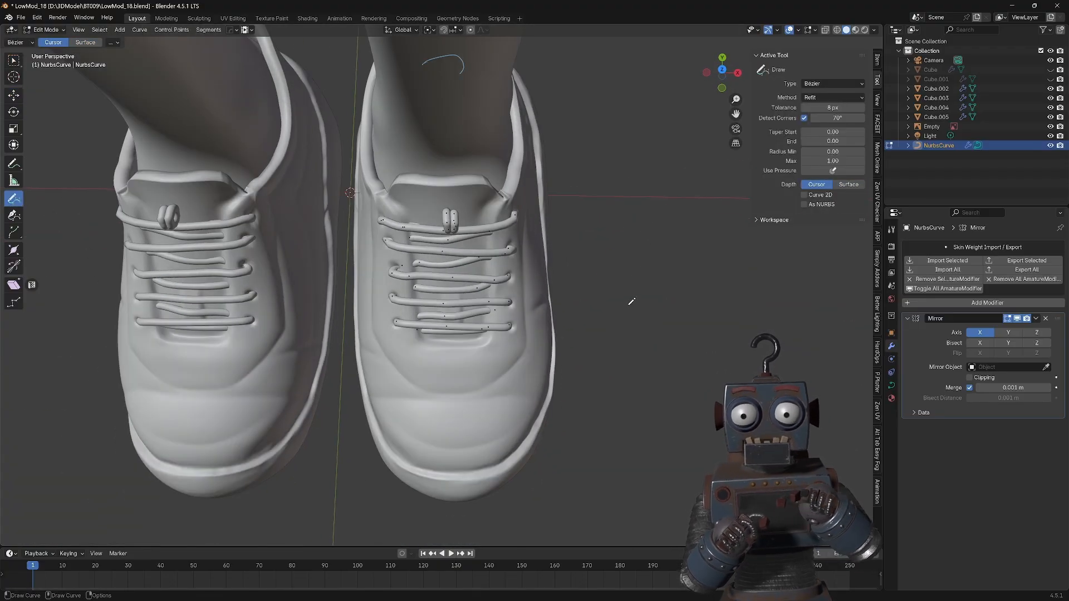
key("w")
left_click_drag(671, 267, 454, 265)
Rotate and move the bow's loops and hanging ends so they spread from the knot over the laces.
mouse_move(579, 245)
left_mouse_down("alt")
mouse_move(502, 223)
mouse_move(529, 223)
mouse_move(580, 258)
left_mouse_up("alt")
key("e")
key("w")
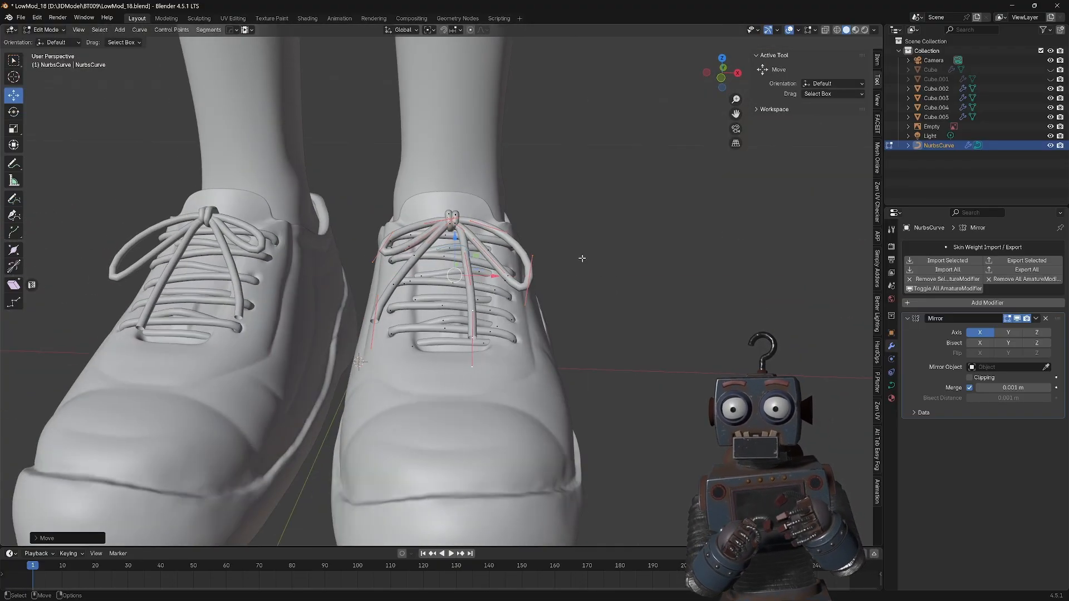
key("e")
left_click_drag(500, 283, 429, 317, "alt")
key("w")
left_click_drag(445, 301, 526, 295, "alt")
Return to Object Mode and clear the selection with the whole character in view.
right_click_drag(543, 278, 522, 354, "alt")
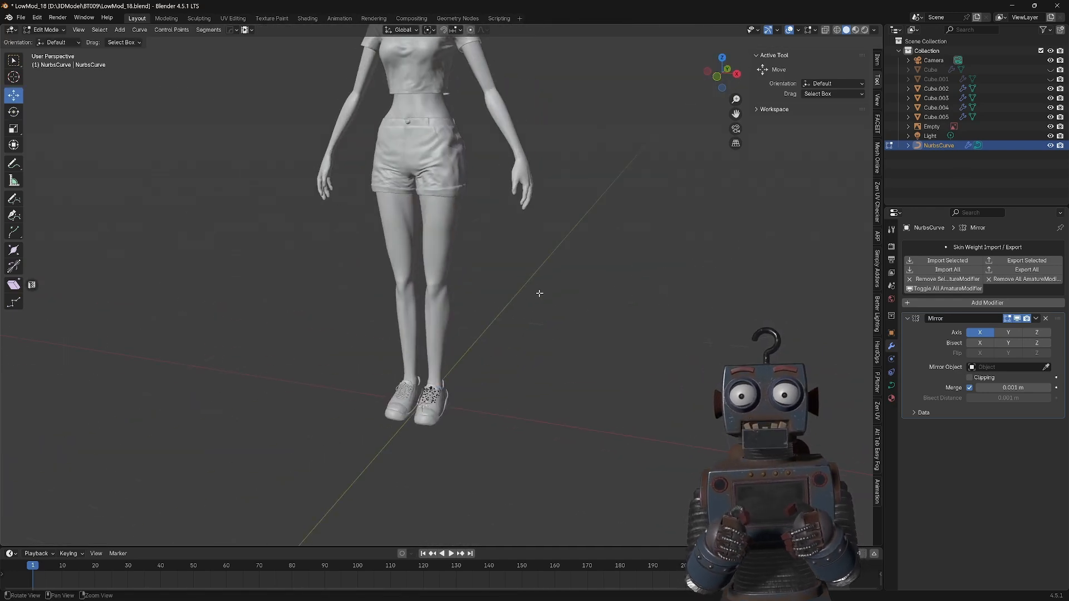
left_click_drag(539, 294, 696, 245, "alt")
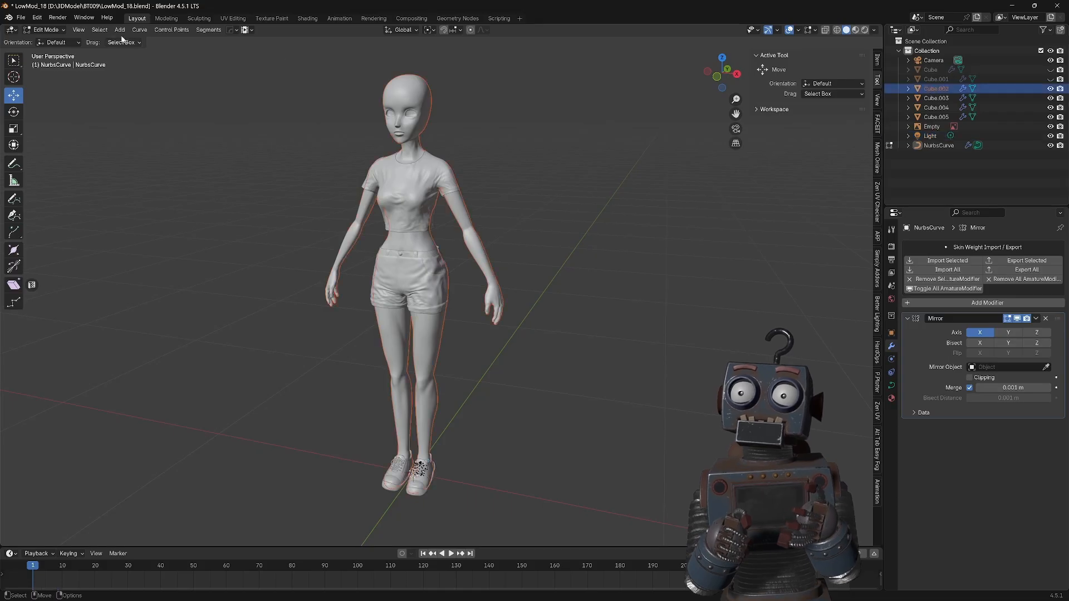
left_click(504, 336)
left_click_drag(505, 337, 600, 337, "alt")
mouse_move(600, 337)
right_mouse_down("alt")
mouse_move(606, 317)
mouse_move(609, 351)
mouse_move(590, 339)
mouse_move(587, 353)
right_mouse_up("alt")
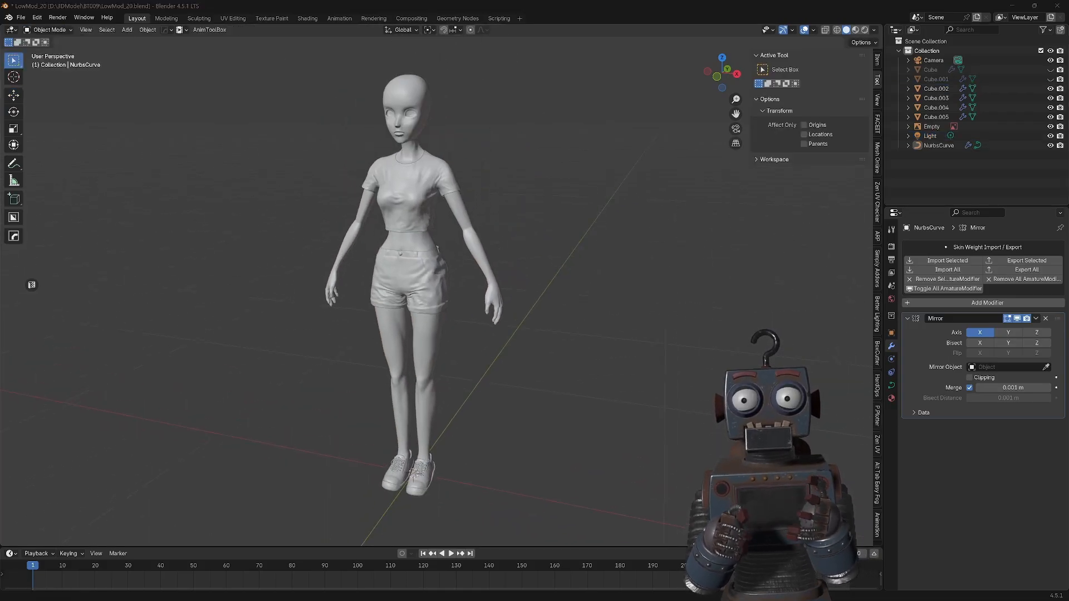
Append the Md_Face head collection from the earlier head model file and show the viewport in Material Preview.
left_click(21, 18)
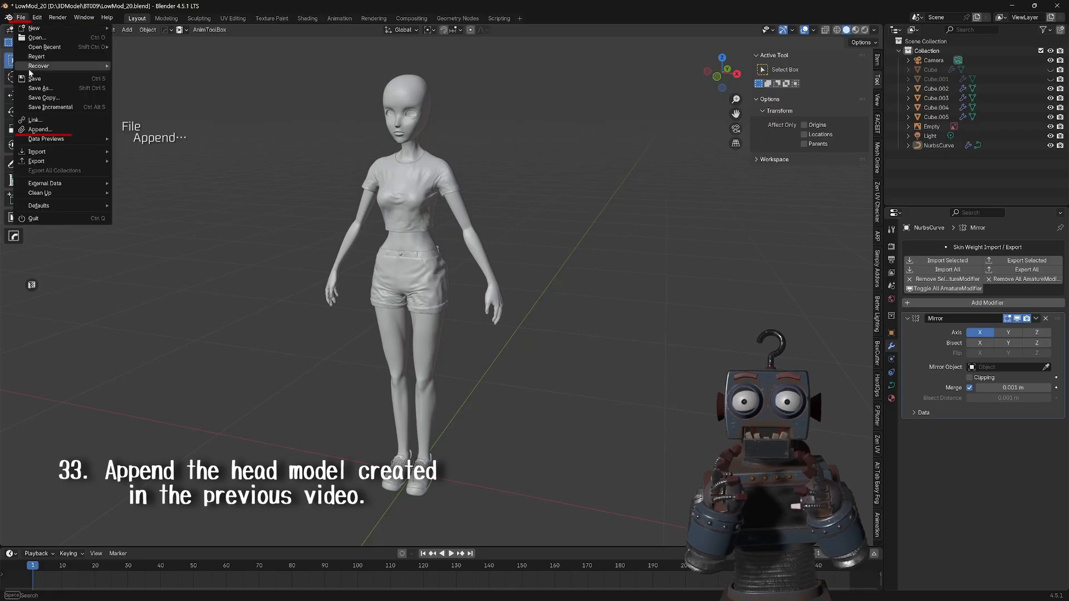
left_click(33, 135)
double_click(478, 210)
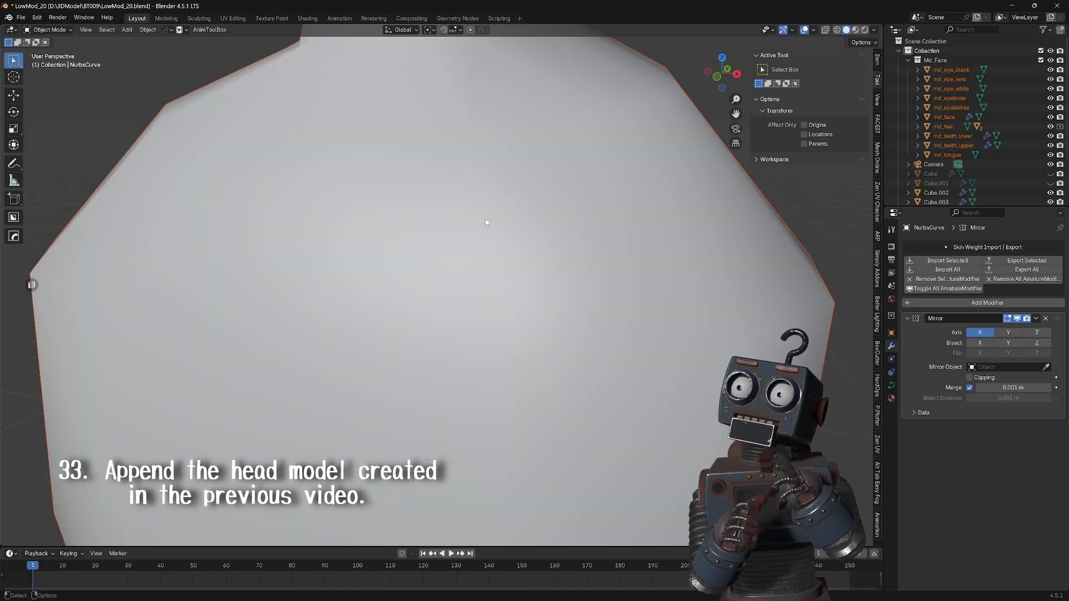
scroll(486, 218, "down", 6)
left_click(856, 30)
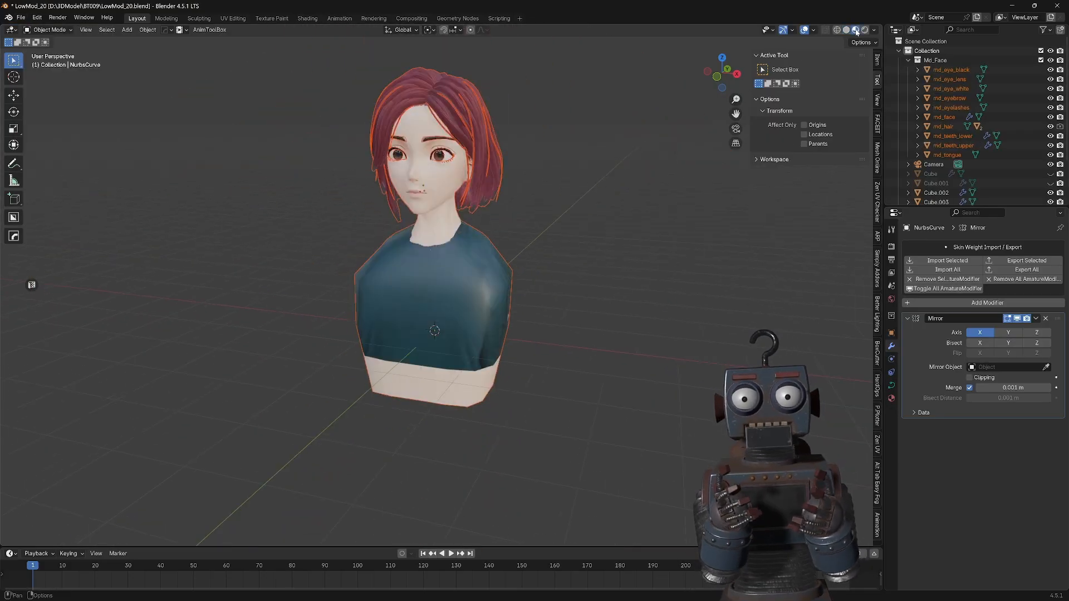
middle_click_drag(608, 215, 796, 130)
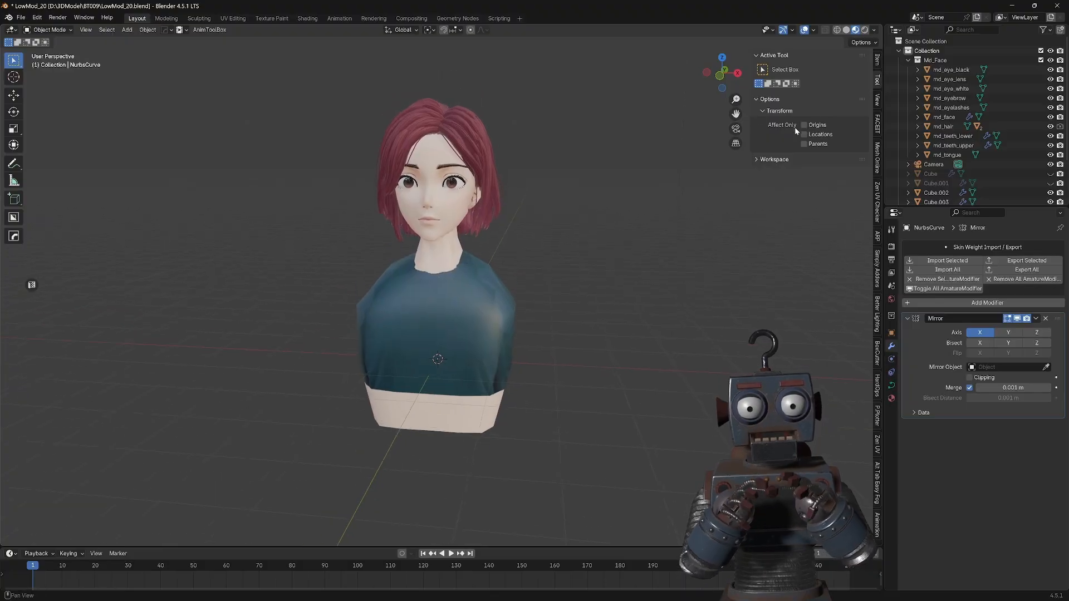
Select all objects in the Md_Face collection and scale them around the 3D Cursor in front view.
right_click(945, 61)
left_click(917, 134)
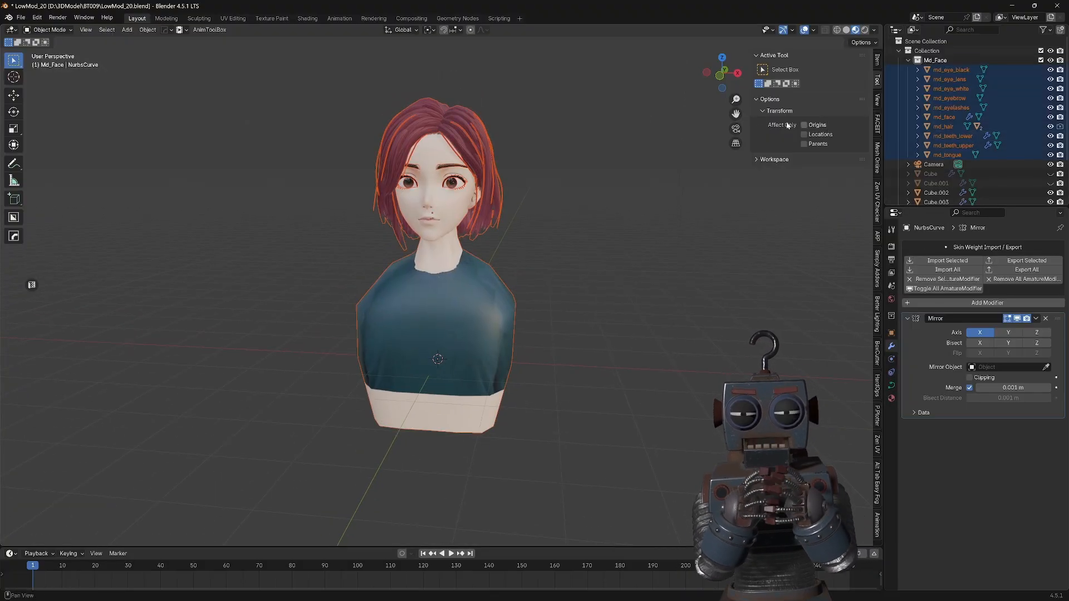
left_click(721, 78)
key("shift+space")
key("s")
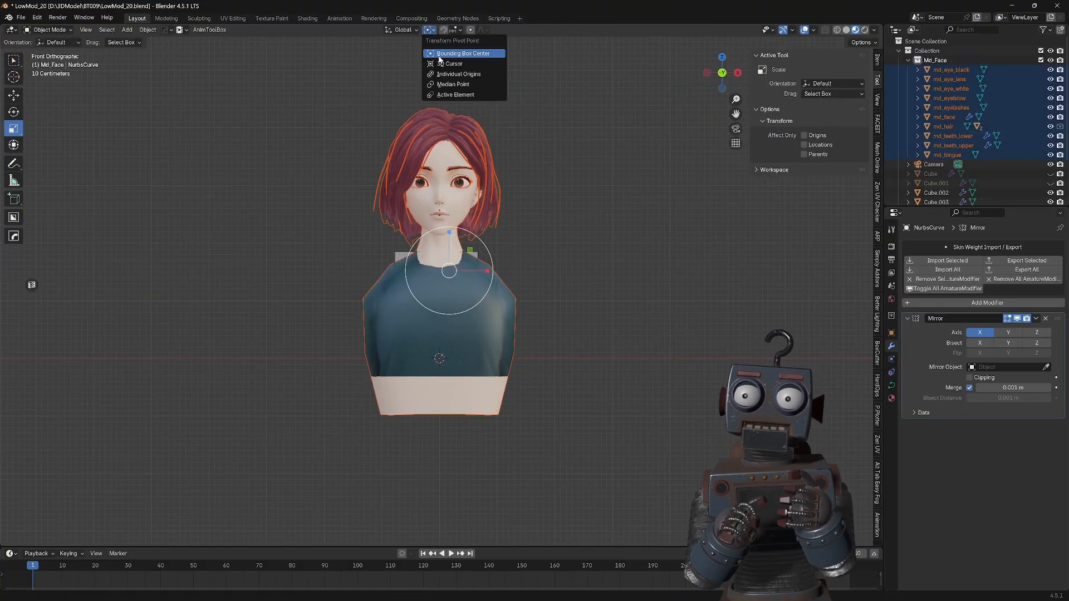
left_click(440, 63)
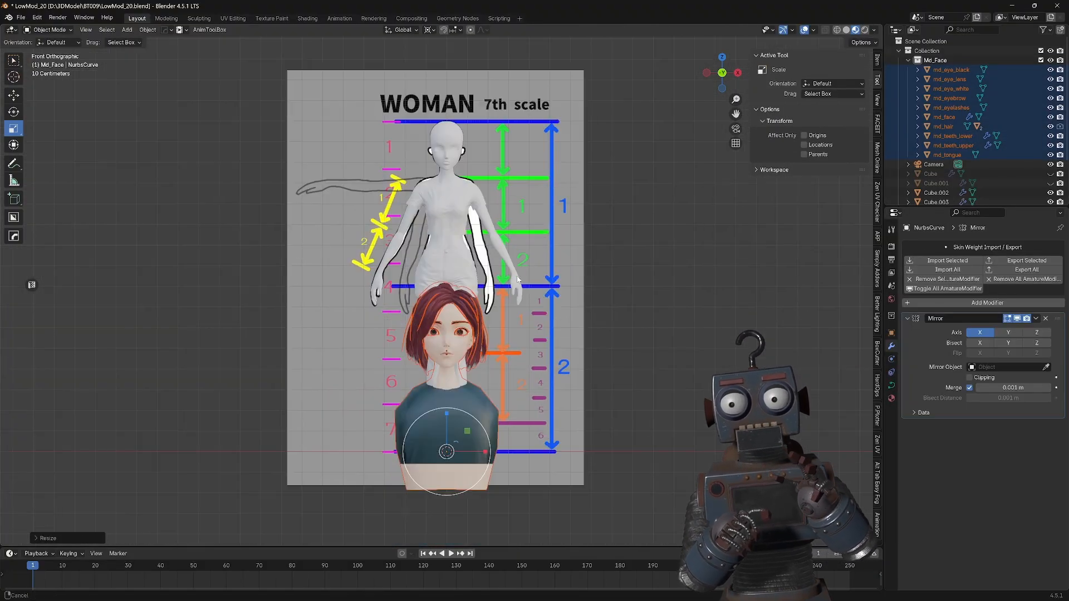
Move the appended head up onto the character's neck and set the 3D cursor's Z location to 1.3 m.
left_click_drag(485, 390, 455, 184)
key("shift+space")
key("g")
left_click(877, 102)
left_click(811, 251)
type("1.3")
key("Return")
Scale the head model around the 3D cursor at the neck.
scroll(575, 229, "up", 7)
key("shift+space")
key("s")
left_click_drag(460, 222, 456, 226)
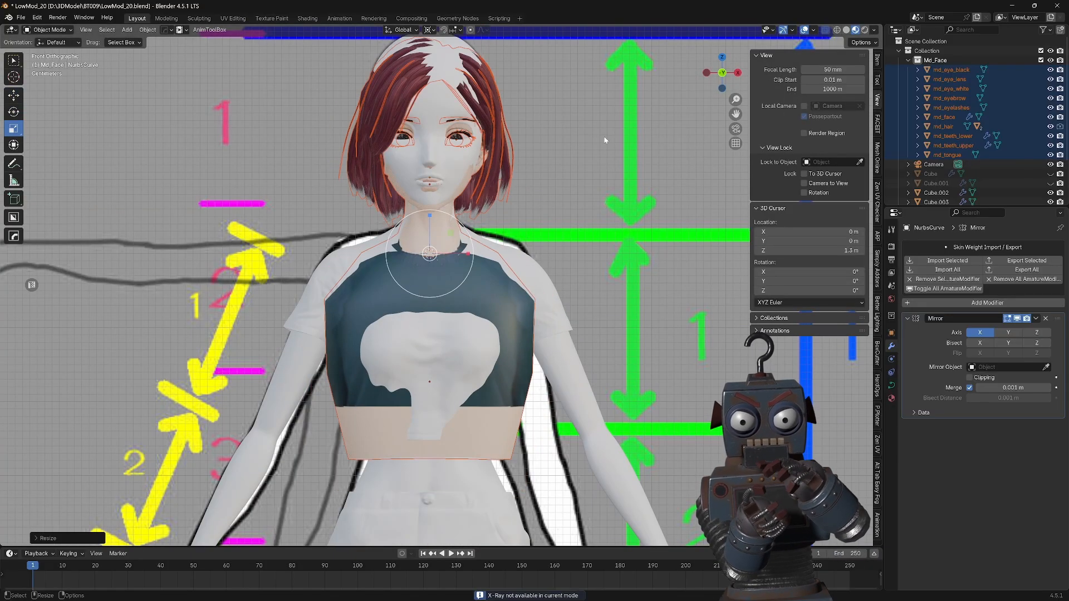
Make md_face the active object and fit the head's size and position over the body in Solid X-ray view.
key("z")
key("6")
key("alt+z")
left_click(430, 192, "shift")
middle_click_drag(568, 188, 576, 242, "shift")
left_click_drag(467, 277, 436, 264)
key("shift+space")
key("g")
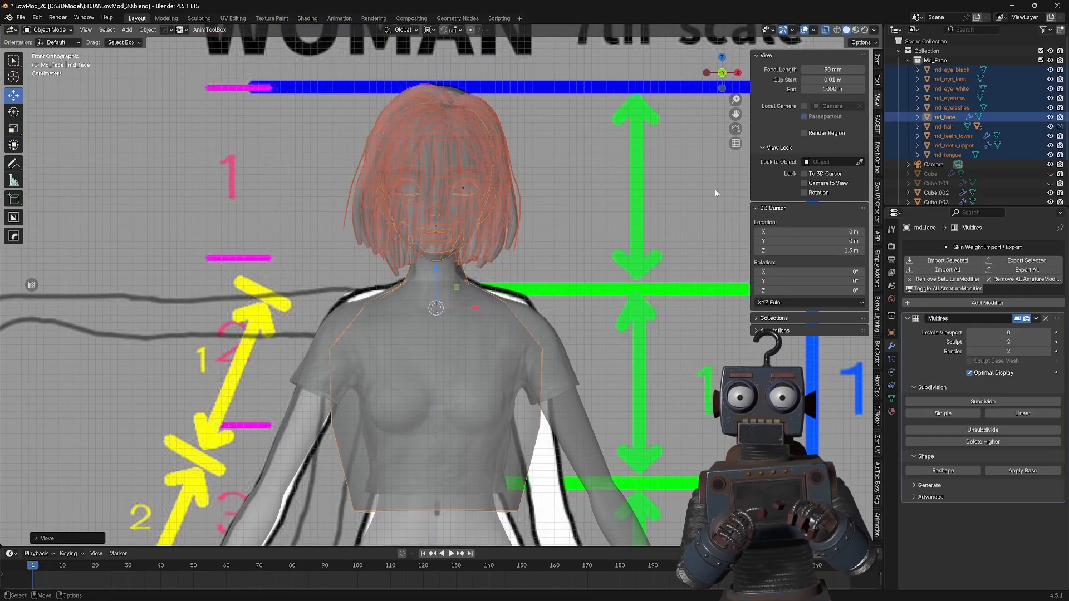
Return to Material Preview without X-ray and shift the head slightly along Y in side view to match the neck.
key("alt+z")
key("z")
key("2")
key("KP_3")
left_click_drag(367, 308, 373, 308)
middle_click_drag(373, 308, 501, 320)
Hide Cube.002 and scale the base of md_face's neck slightly wider to fit the shirt collar.
left_click(1051, 193)
left_click(641, 272)
middle_click_drag(390, 328, 448, 335)
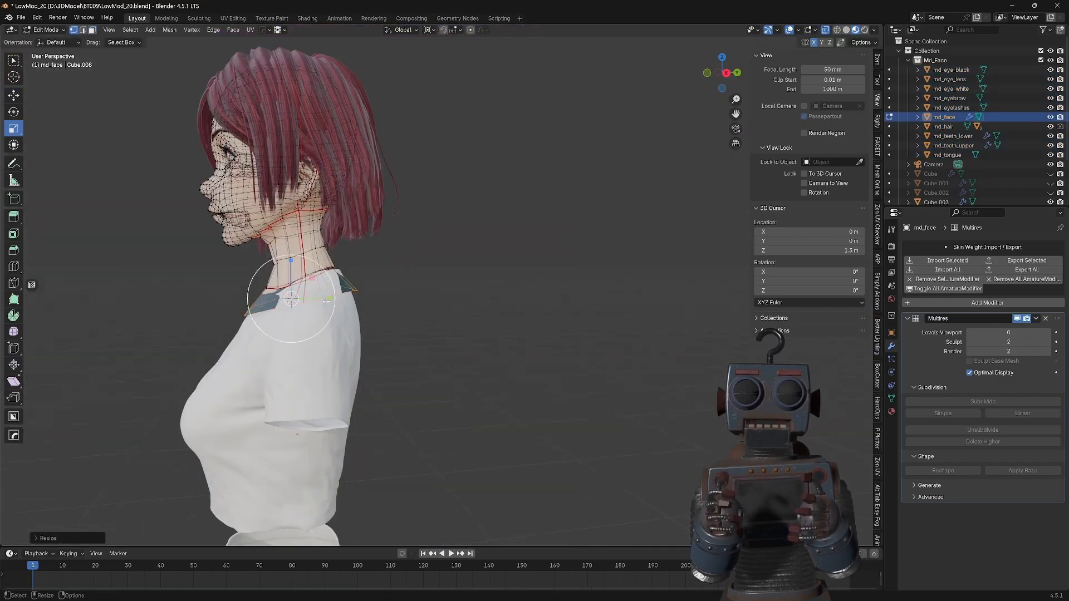
left_click_drag(327, 301, 330, 301)
middle_click_drag(330, 300, 454, 303)
left_click_drag(501, 292, 513, 296)
Select md_face's lower neck edges in side view and move them slightly along Y.
scroll(479, 295, "up", 3)
key("KP_3")
key("2")
left_click_drag(274, 264, 333, 290)
key("1")
key("g")
left_click_drag(393, 296, 389, 297)
Scale the selected lower neck geometry slightly outward and check its fit against the shirt from the side.
middle_click_drag(388, 301, 510, 305)
key("s")
left_click_drag(497, 298, 504, 299)
middle_click_drag(503, 335, 398, 354)
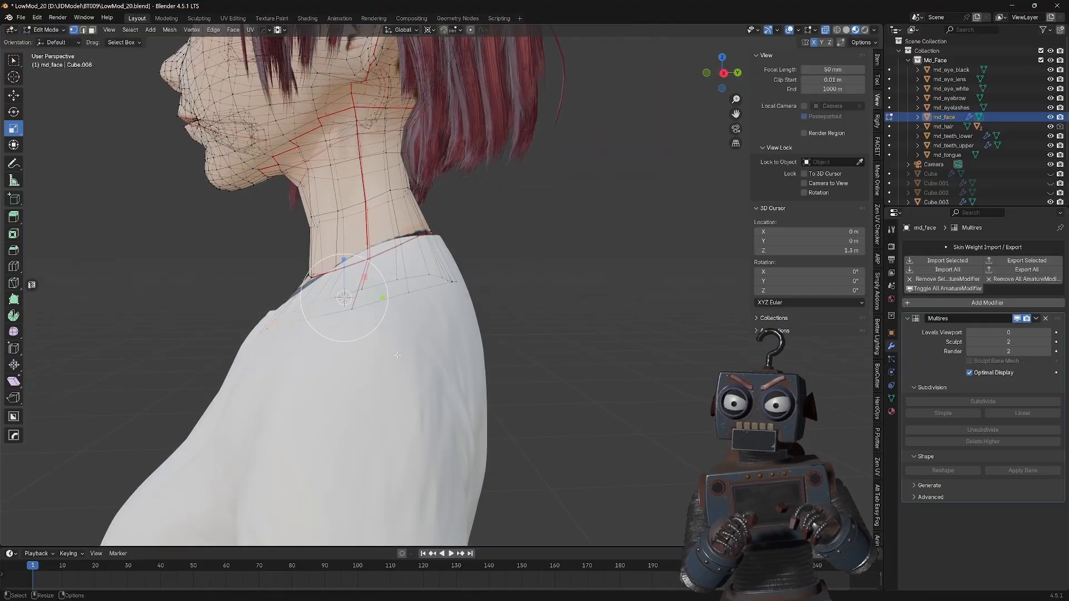
key("KP_3")
scroll(397, 355, "down", 4)
middle_click_drag(390, 300, 510, 303)
Return md_face to Object Mode and make Cube.002 visible again.
left_click(46, 30)
left_click(50, 40)
middle_click_drag(535, 189, 569, 206)
scroll(569, 206, "down", 5)
left_click(1051, 193)
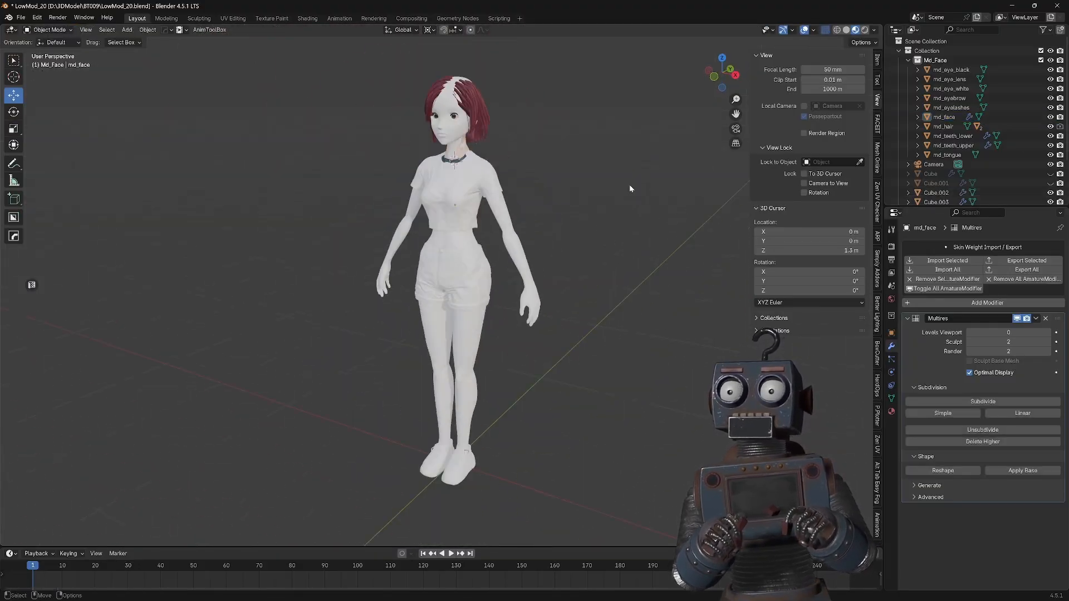
middle_click_drag(629, 189, 639, 188)
scroll(639, 189, "up", 1)
scroll(941, 144, "down", 3)
Duplicate the body mesh and rename the copy md_body.
left_click(937, 139)
left_click(147, 30)
left_click(179, 100)
double_click(937, 178)
type("Body")
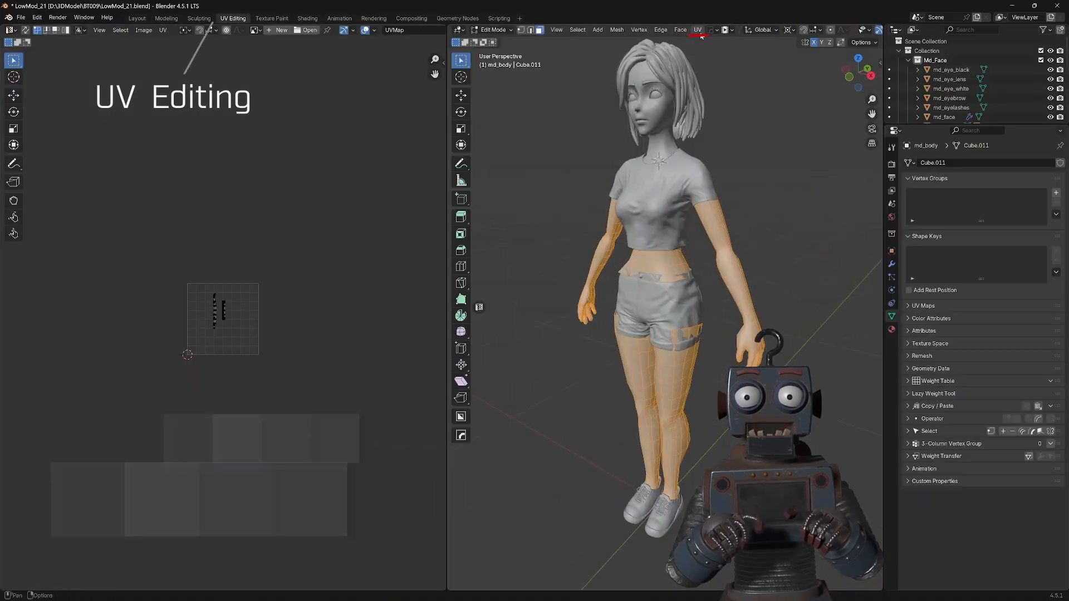
Project md_body's UVs from view and mark a seam along the inner arm down to the wrist.
left_click(698, 29)
left_click(726, 136)
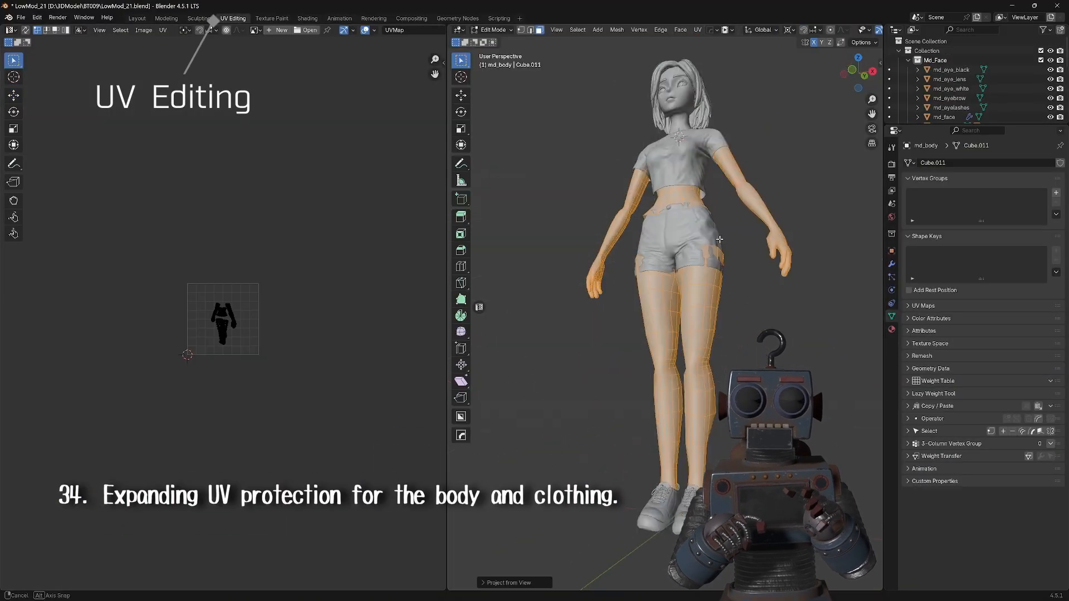
key("ctrl+e")
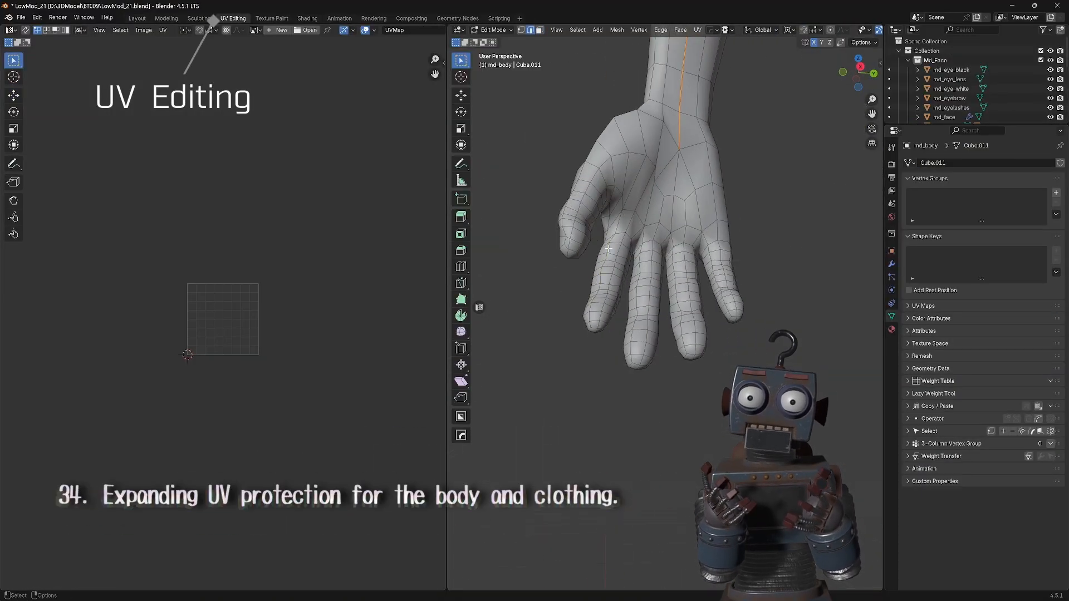
Mark seams around the fingers and thumb, and unwrap the whole body with the angle-based method.
left_click(617, 420, "ctrl")
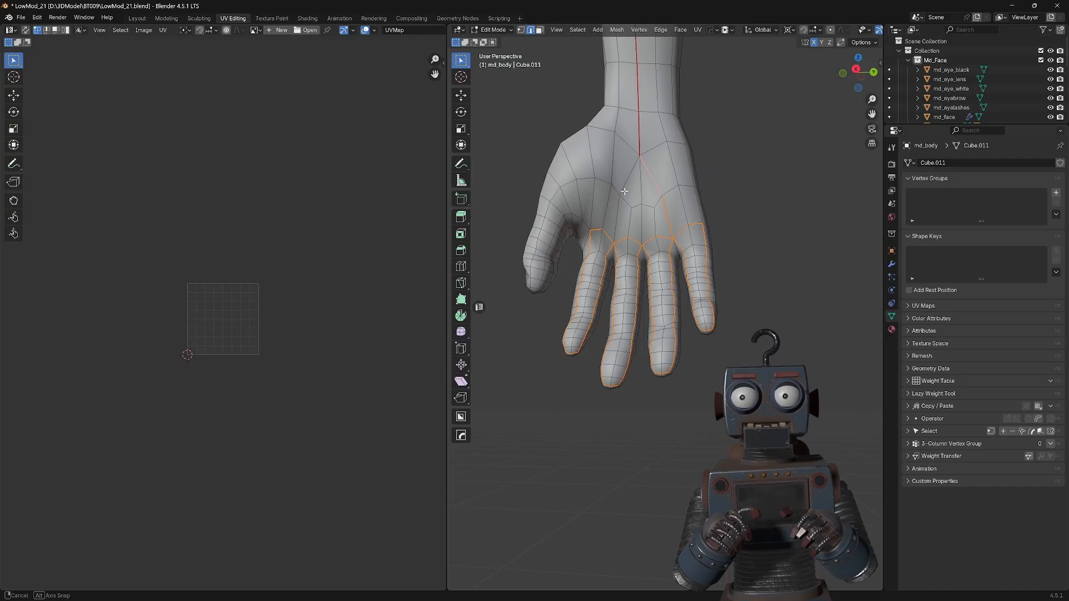
scroll(813, 301, "up", 4)
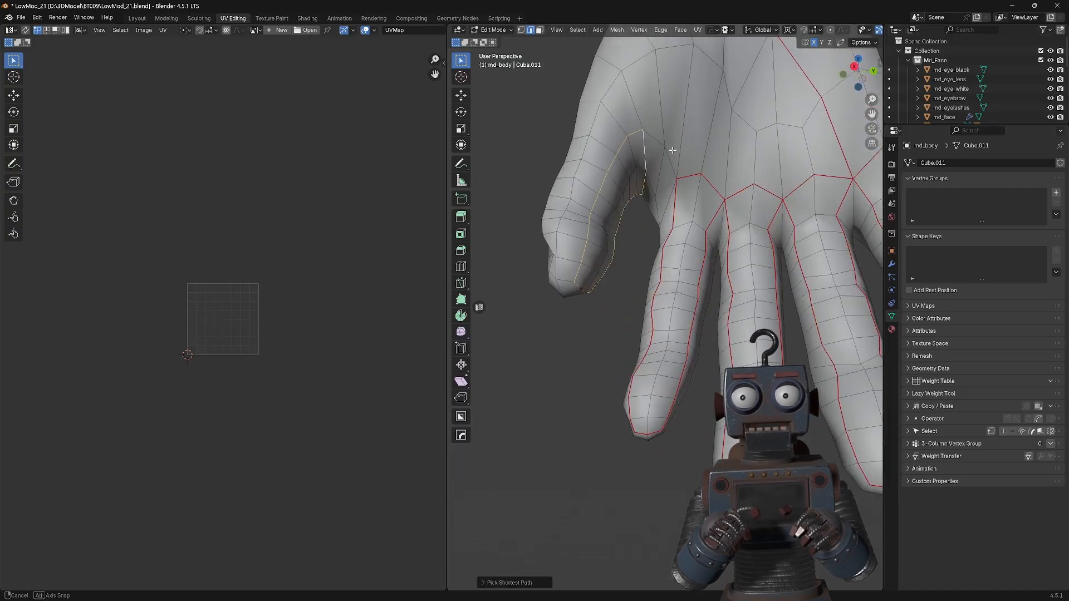
middle_click_drag(825, 289, 811, 333)
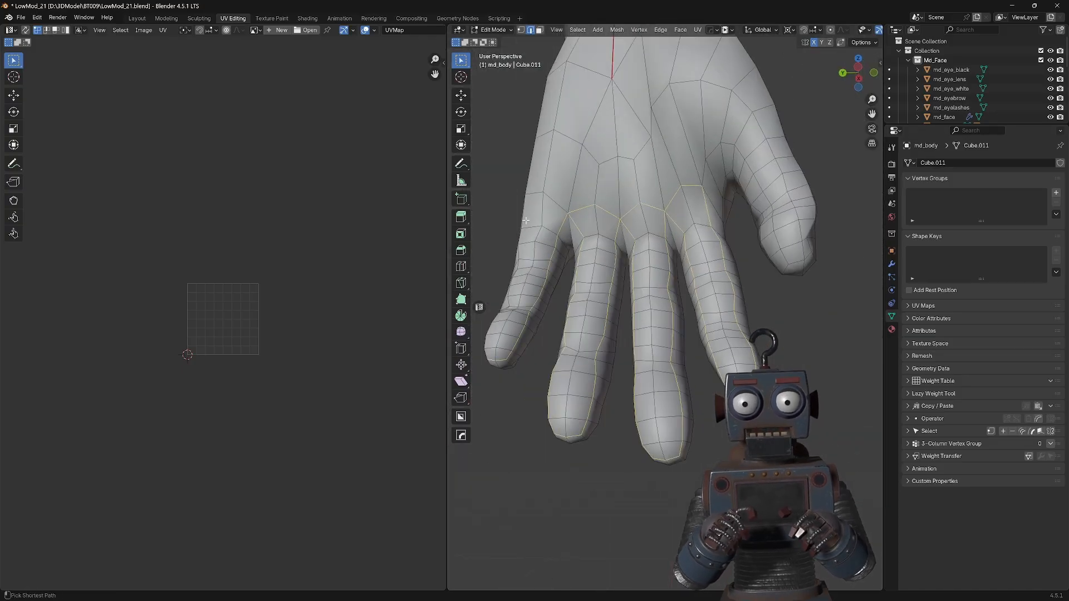
middle_click_drag(735, 290, 709, 264)
middle_click_drag(681, 169, 633, 239)
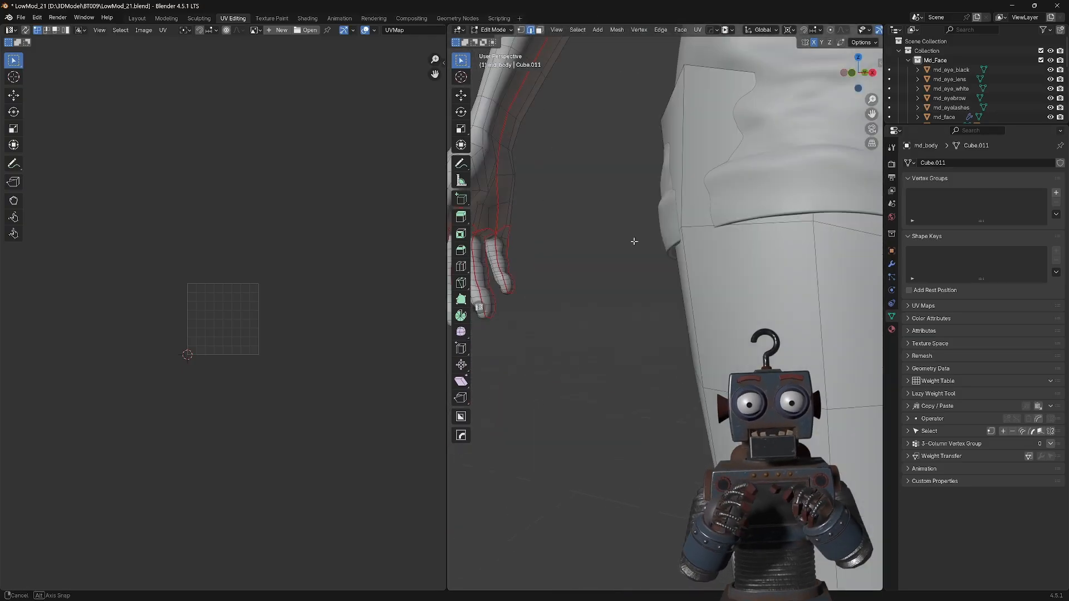
left_click(162, 29)
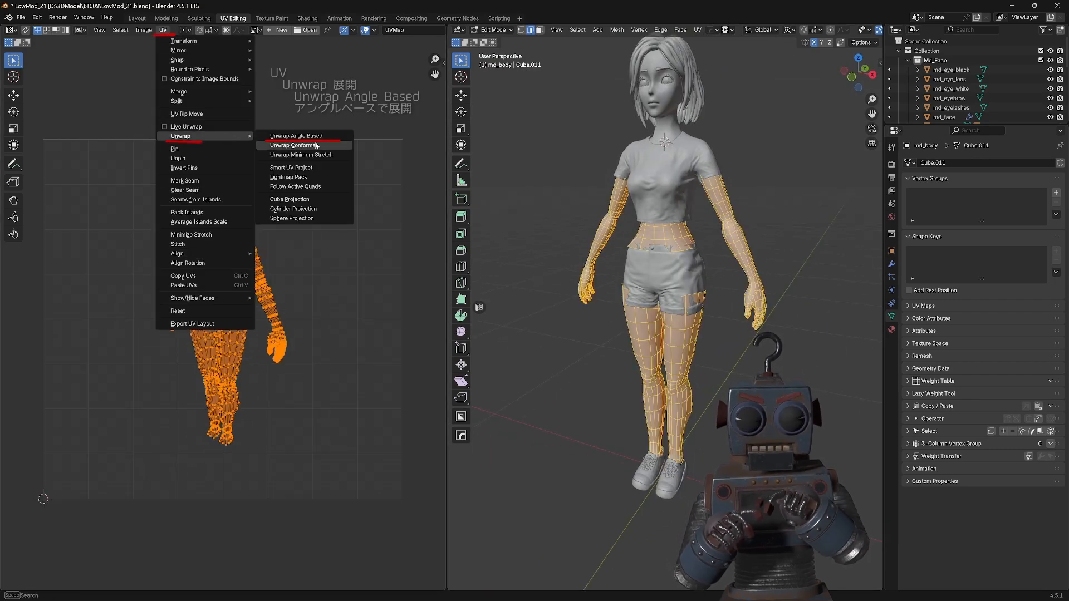
left_click(316, 146)
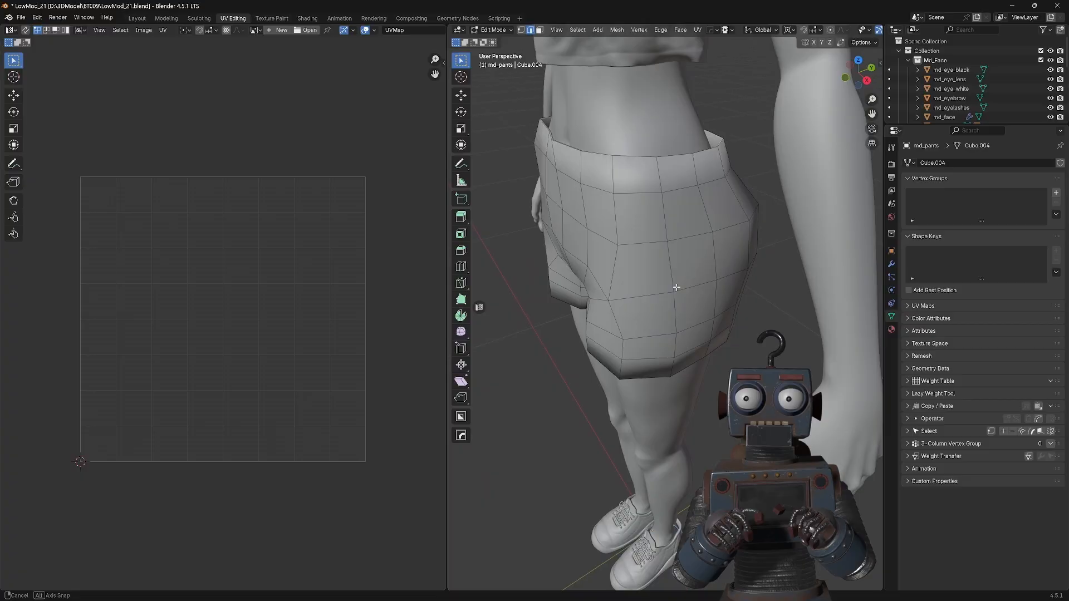
Convert the shoelace curve to a mesh and rename it md_shueline.
right_click(758, 256)
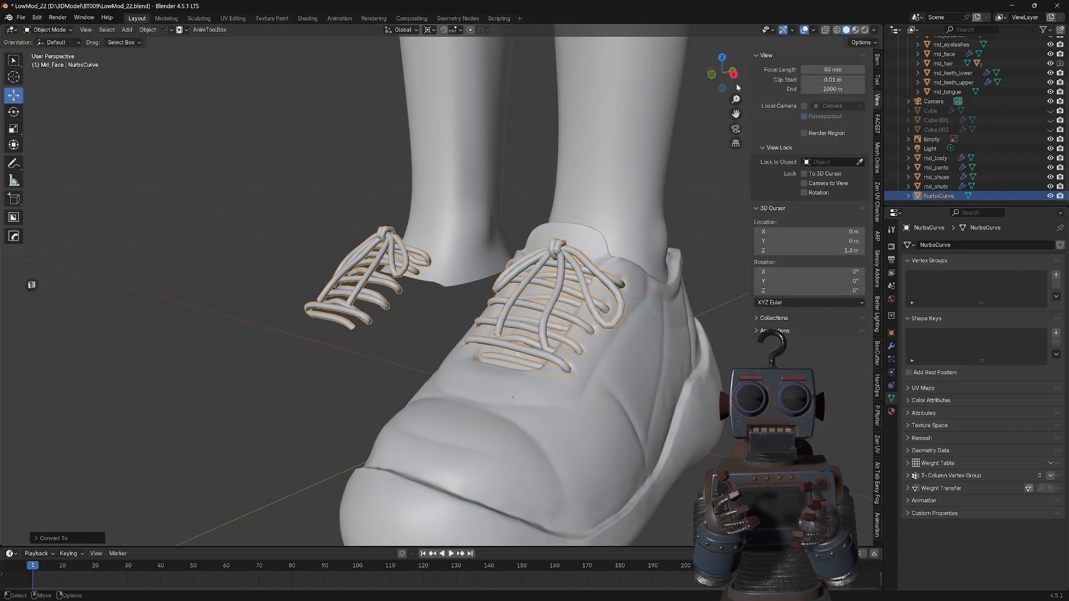
double_click(939, 195)
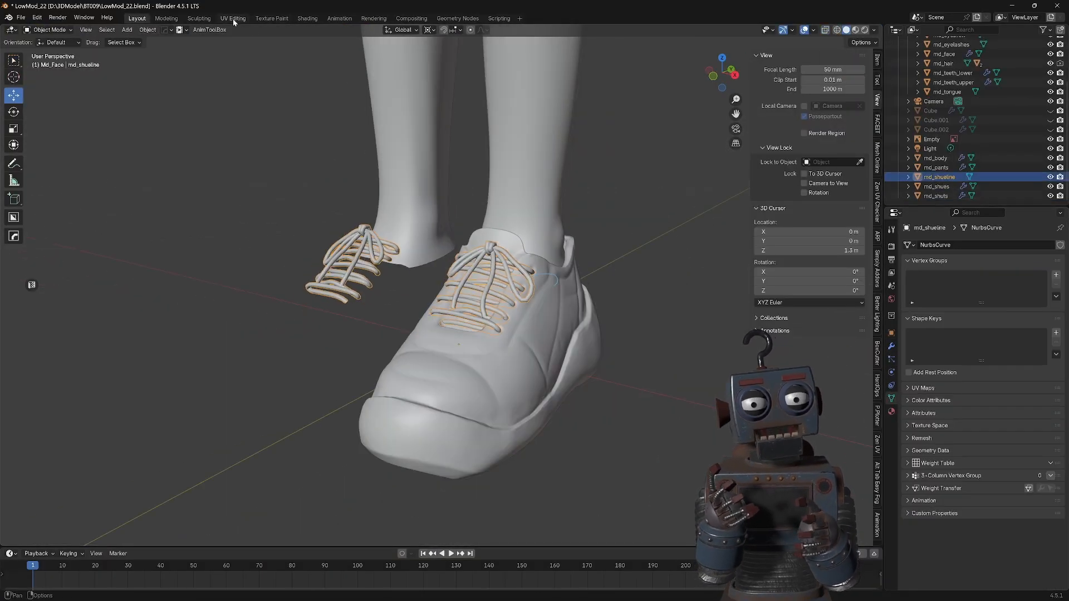
Mark seams lengthwise along the md_shueline lace tubes in the UV Editing workspace.
left_click(233, 18)
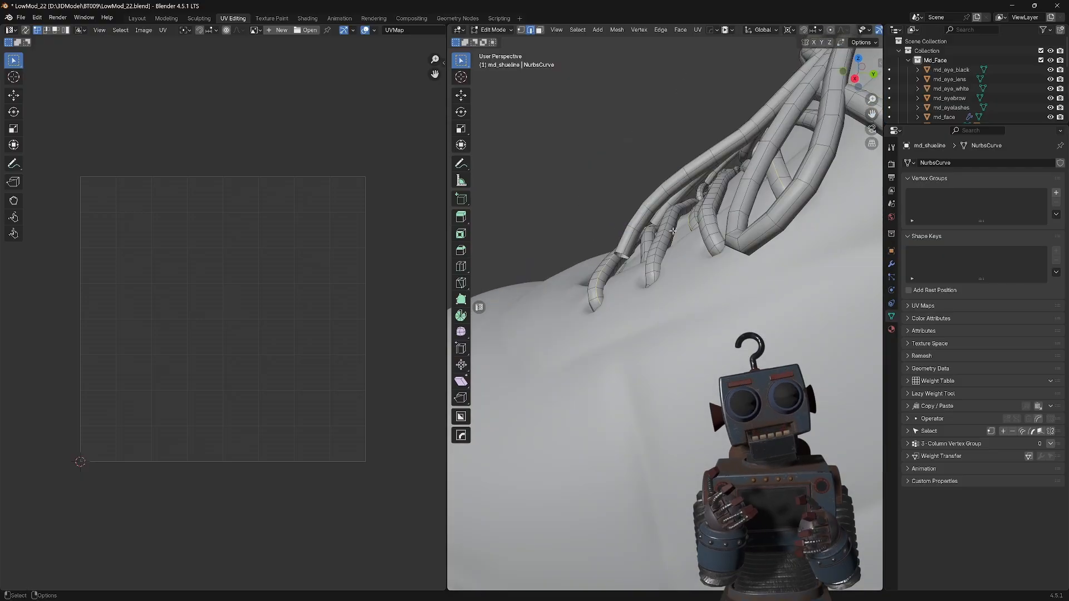
middle_click_drag(717, 167, 629, 170)
right_click(597, 172)
left_click(594, 196)
scroll(668, 223, "down", 8)
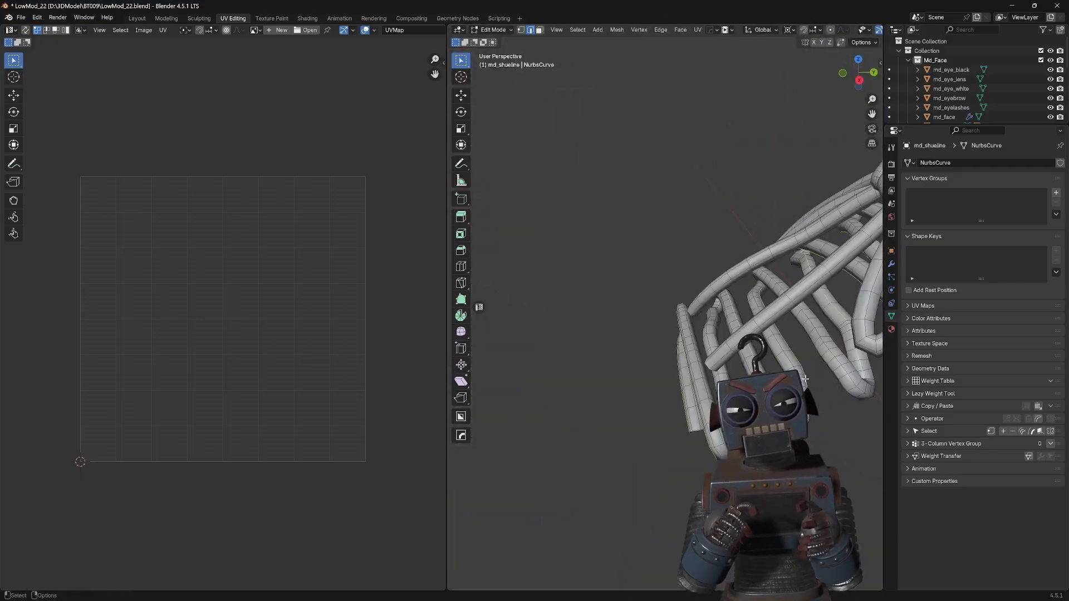
Unwrap all of md_shueline with the angle-based method and turn on UV sync selection.
middle_click_drag(669, 251, 741, 279)
scroll(750, 330, "down", 6)
key("a")
left_click(163, 31)
left_click(304, 138)
left_click(26, 30)
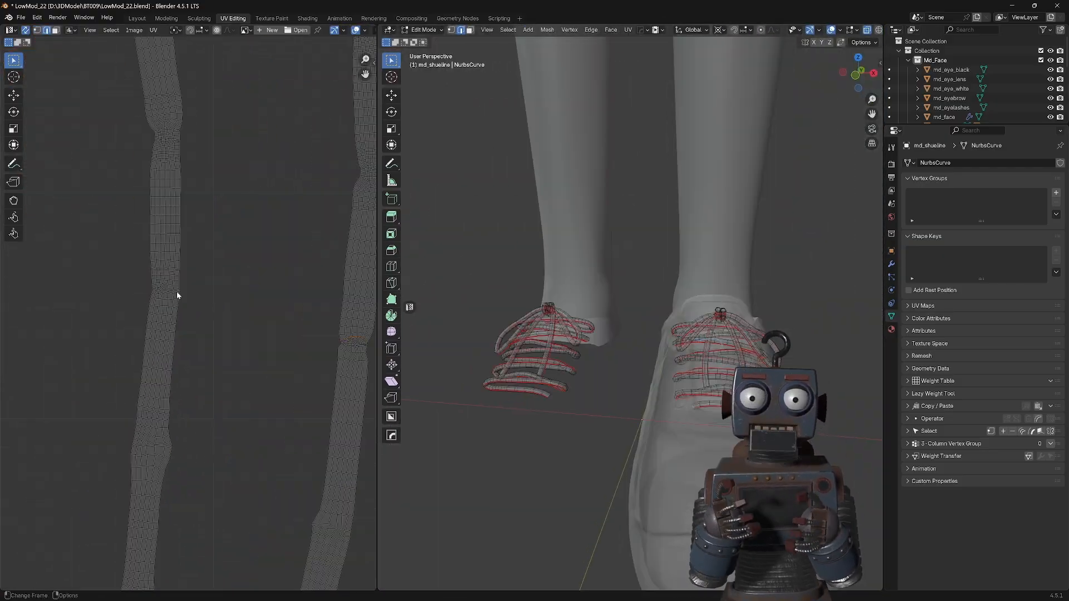
Unwrap the entire md_shueline mesh again and select all of its UV islands.
scroll(177, 296, "down", 4)
key("a")
key("u")
left_click(207, 257)
key("alt+a")
key("a")
left_click(153, 30)
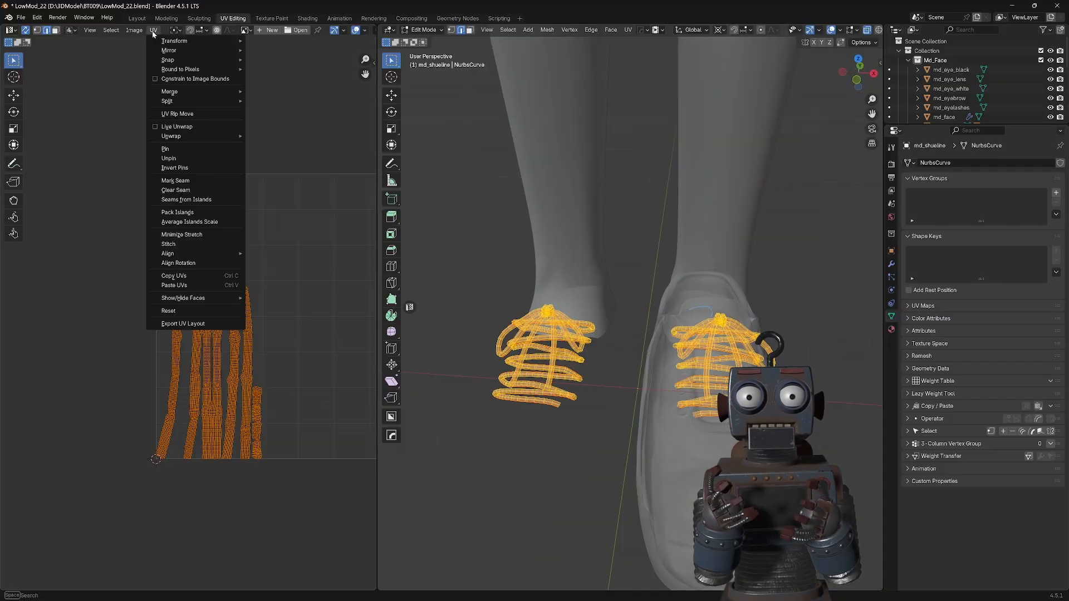
Edit the body, clothing, shoes and laces together in the UV Editing workspace and average the scale of all their UV islands.
scroll(277, 343, "down", 5)
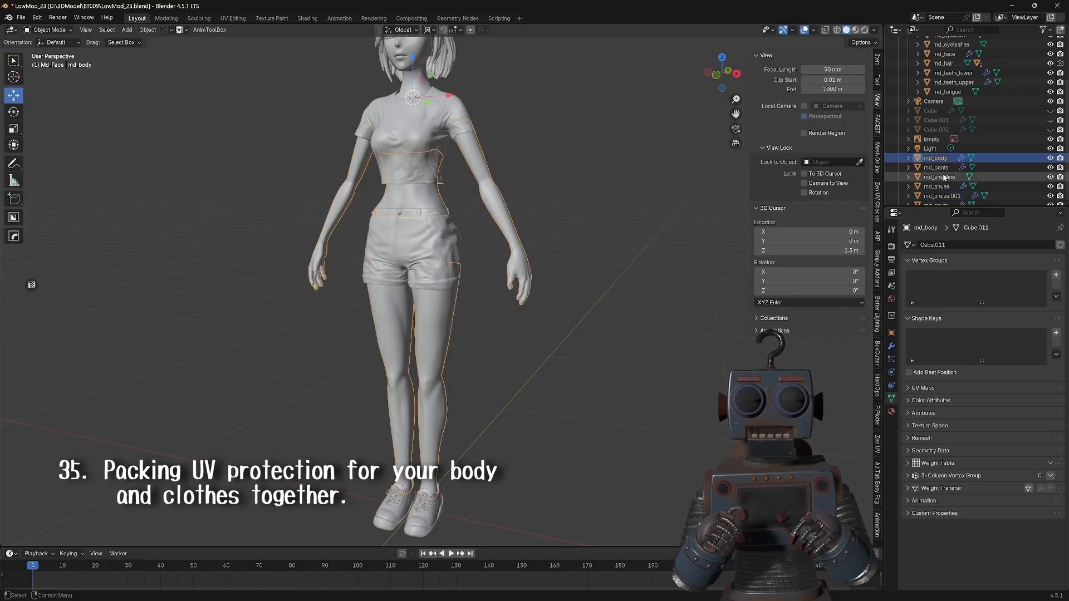
scroll(945, 178, "down", 1)
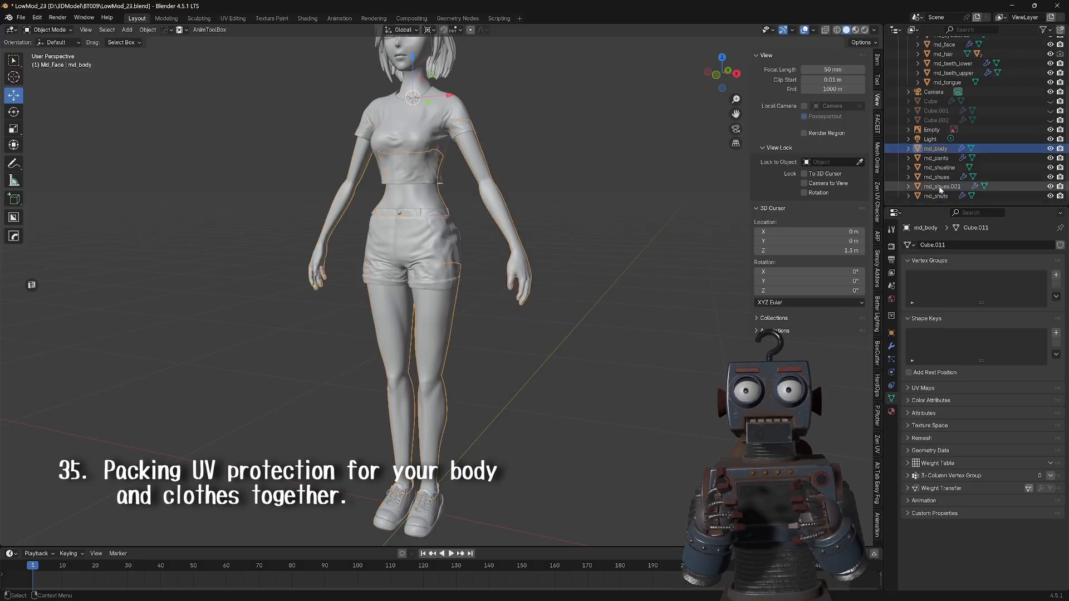
left_click(233, 19)
scroll(554, 239, "down", 4)
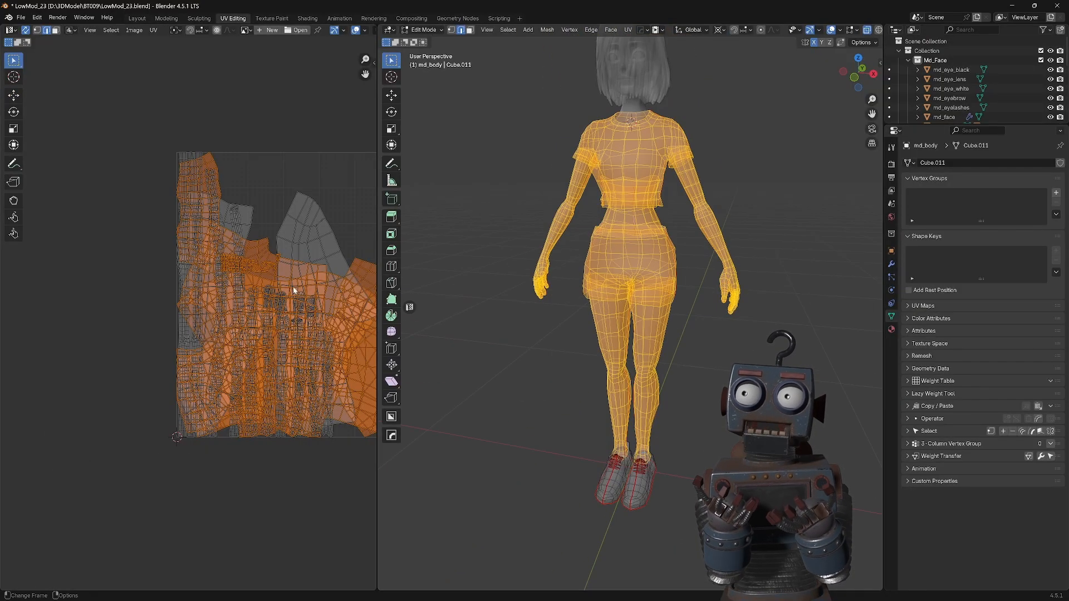
scroll(295, 288, "down", 3)
scroll(251, 270, "up", 2)
scroll(249, 273, "down", 1)
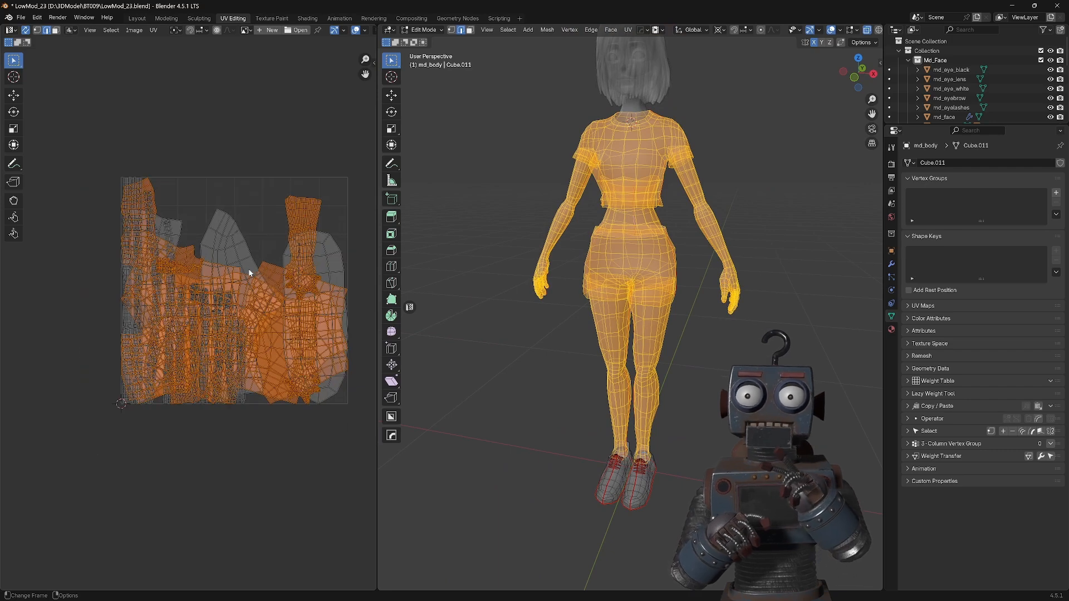
left_click(153, 30)
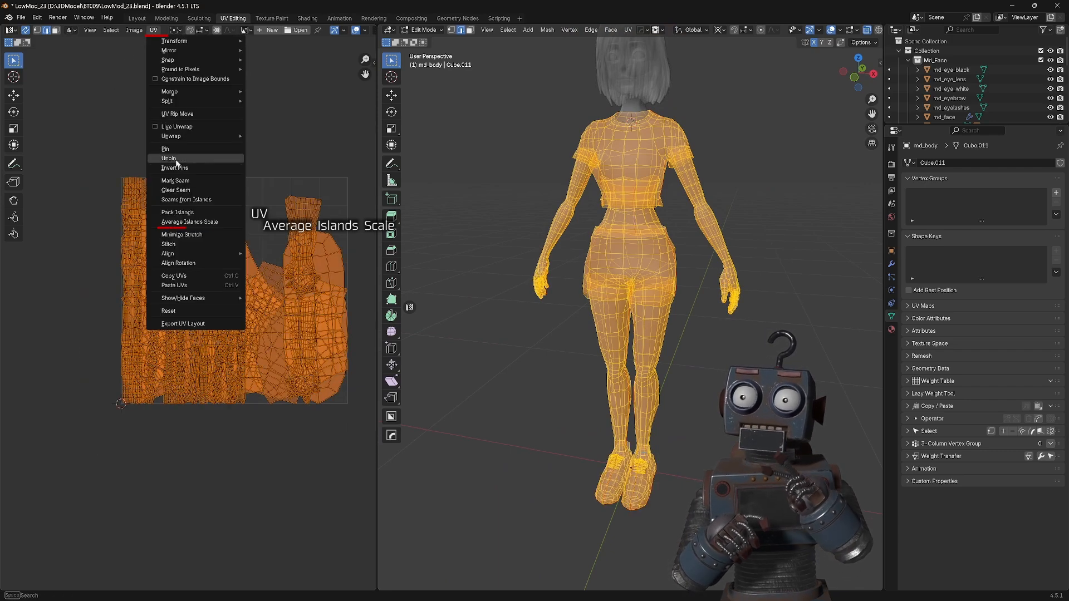
left_click(176, 223)
Pack all the selected UV islands by exact shape, with scaling and rotation allowed and a 0.001 margin.
left_click(153, 30)
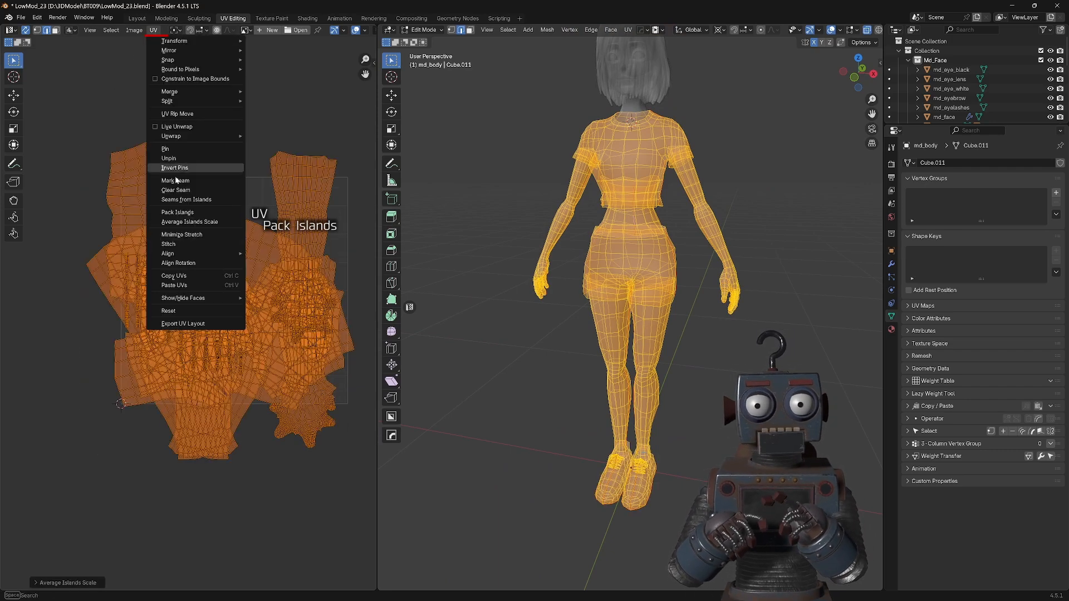
left_click(177, 213)
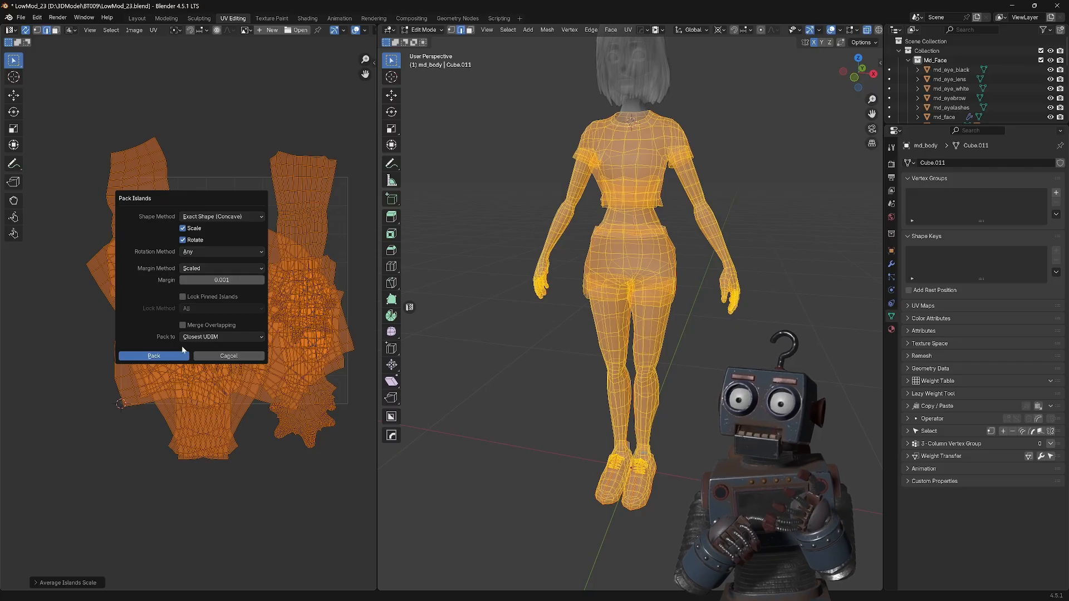
left_click(162, 356)
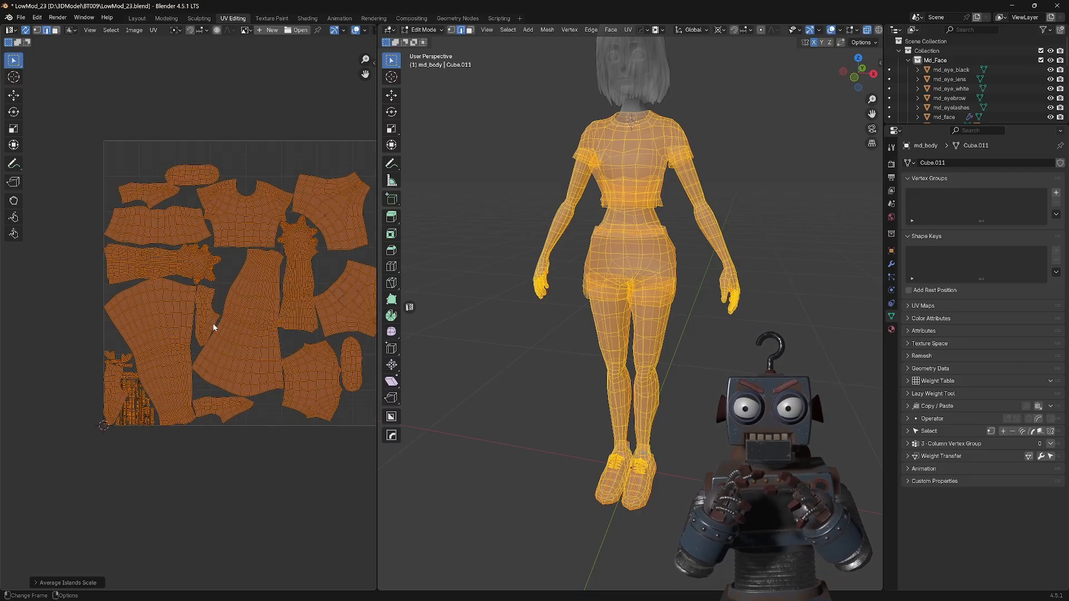
middle_click_drag(215, 322, 176, 329)
Repack the combined body and clothing UV islands with a changed margin and leave mesh editing.
left_click(154, 31)
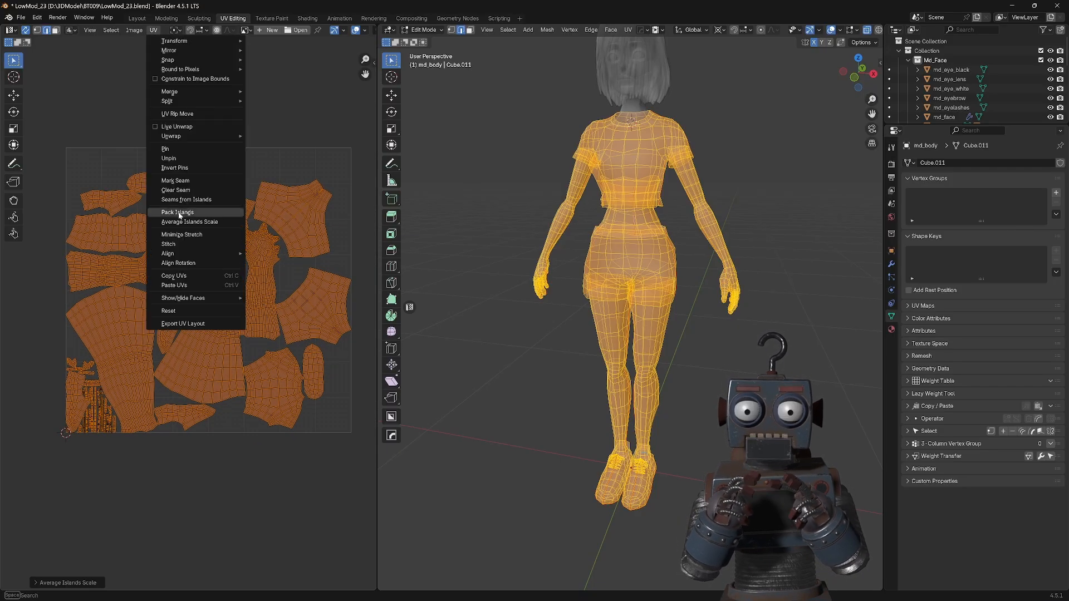
left_click(179, 215)
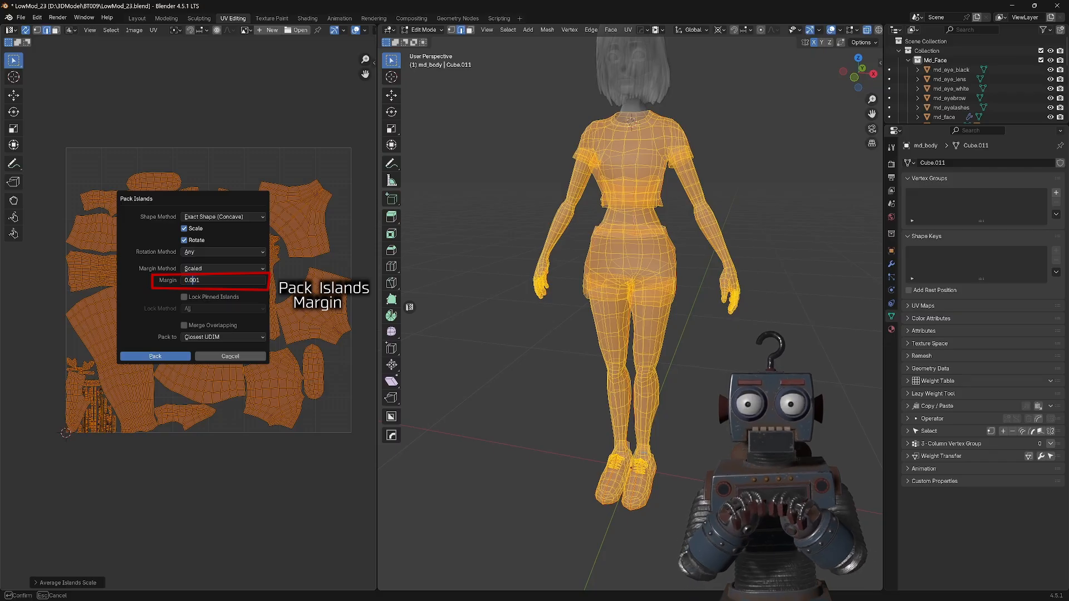
left_click(183, 354)
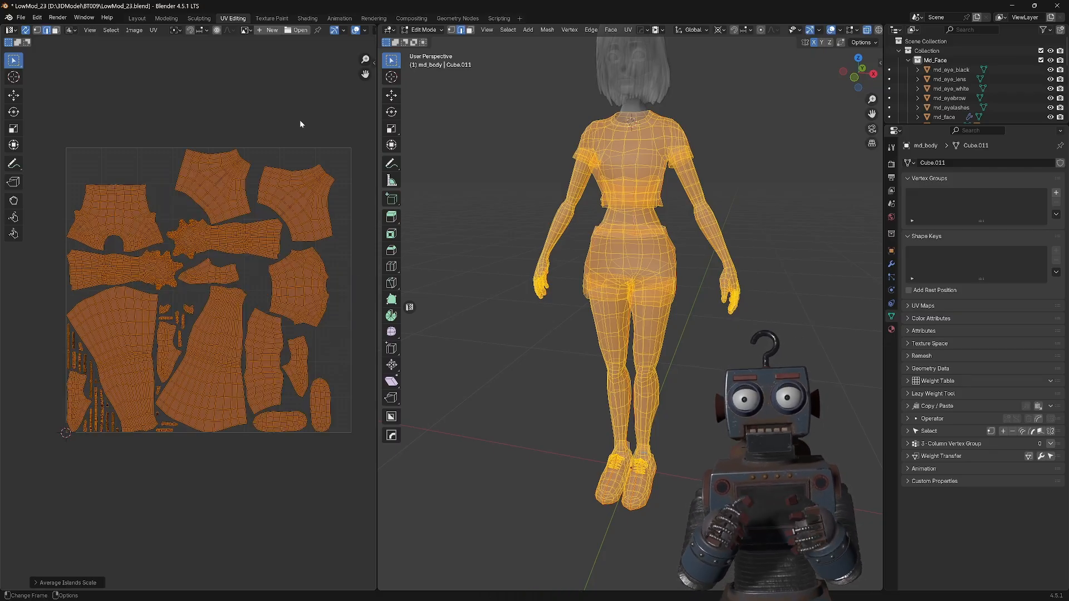
key("Tab")
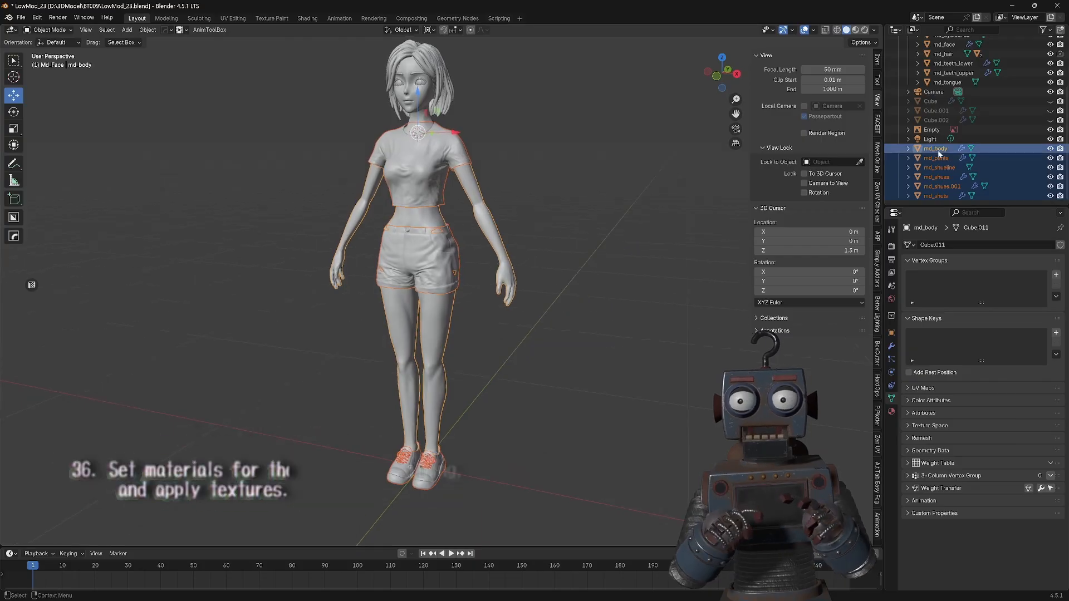
Rename md_body's material Mat_body and assign the same material to the shoelaces md_shueline.
left_click(938, 150)
left_click(892, 412)
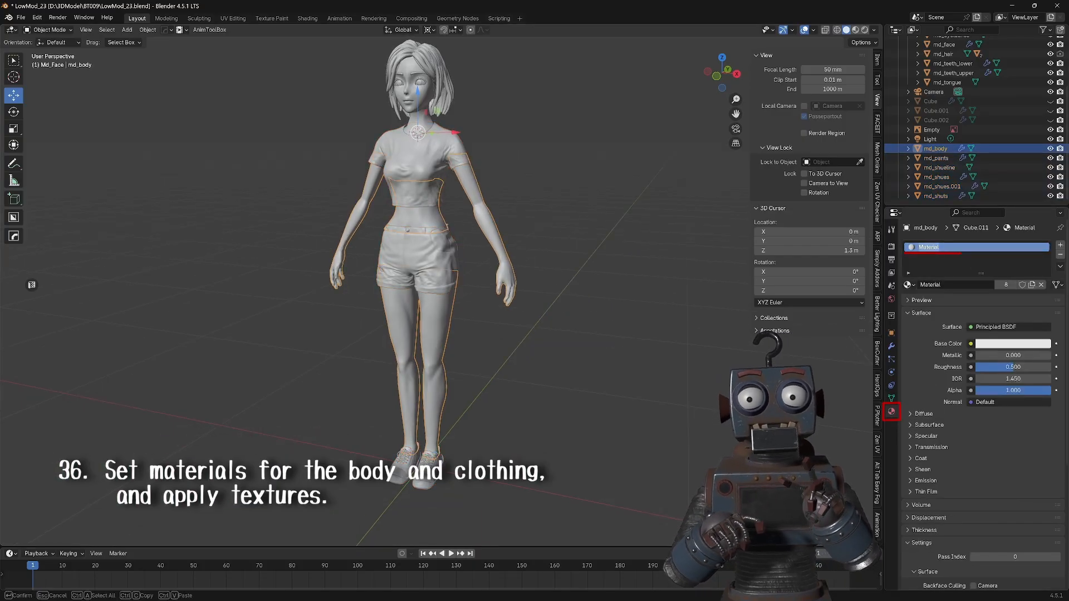
left_click(939, 167)
left_click(908, 285)
left_click(933, 299)
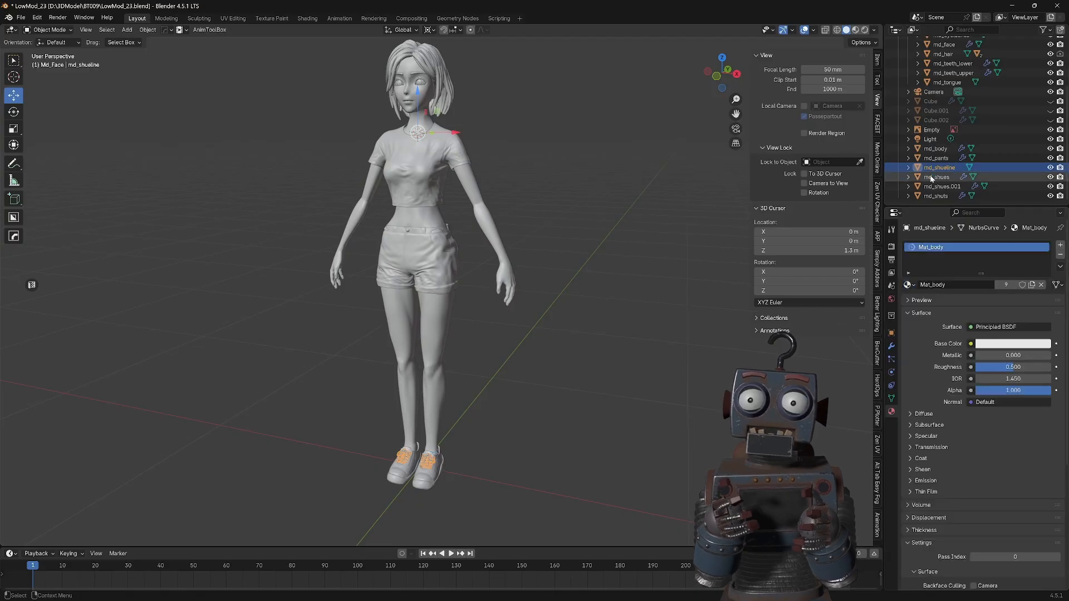
Select md_shuts and add a Node Wrangler texture setup to Mat_body's Principled BSDF in the Shading workspace.
left_click(935, 196)
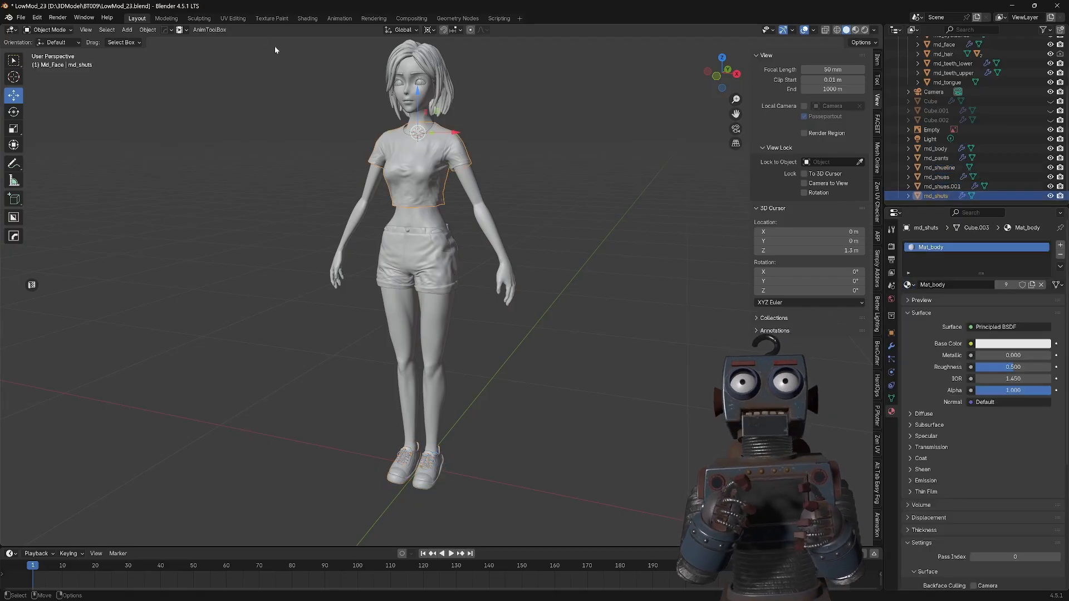
left_click(308, 18)
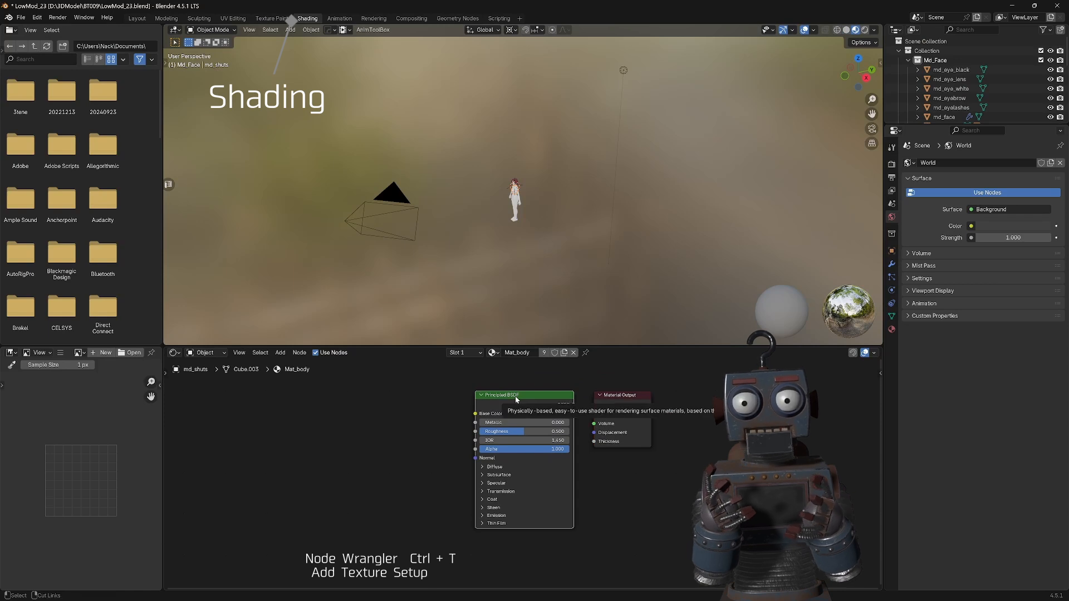
key("ctrl+t")
Create a blank mid-grey image named Tex_body_color, 2048 px wide and without alpha, in the Image Texture node.
left_click(454, 432)
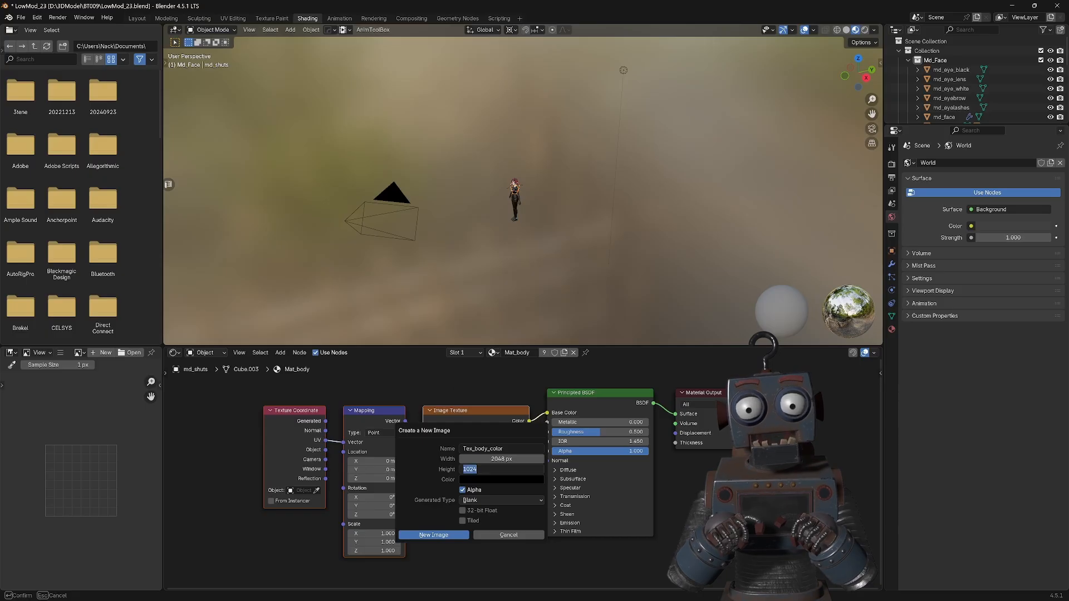
left_click(463, 490)
left_click(502, 480)
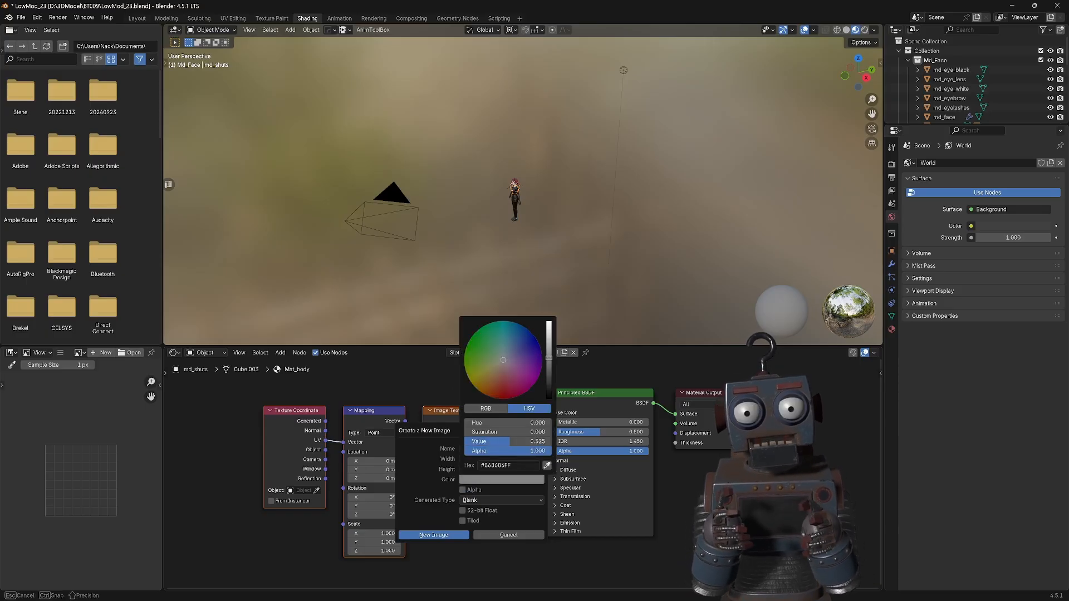
left_click(434, 535)
scroll(606, 218, "up", 8)
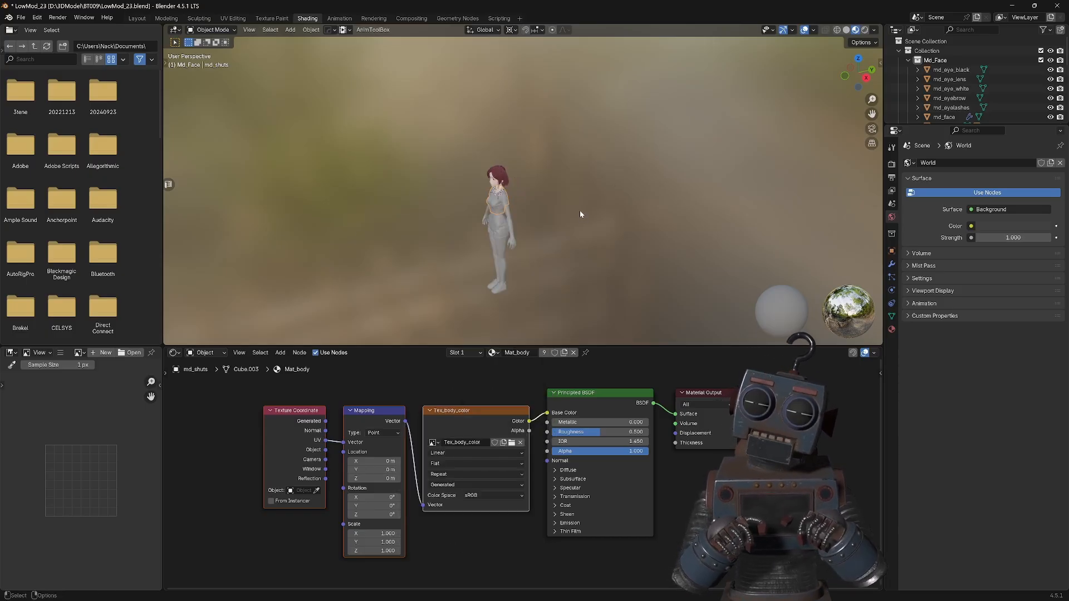
middle_click_drag(606, 218, 598, 210)
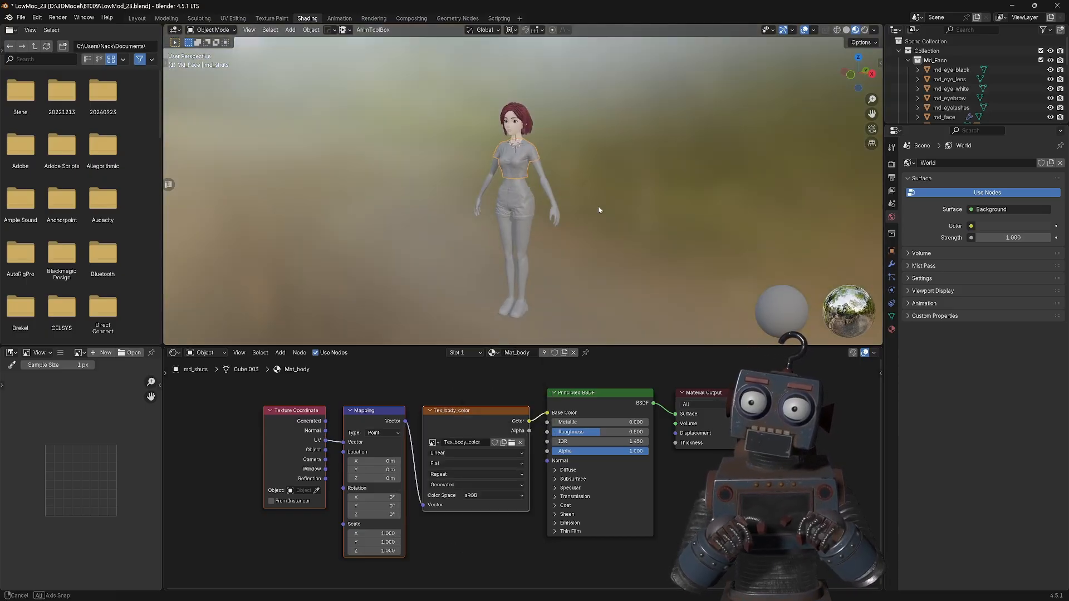
Fill the shirt md_shuts with white in the Texture Paint workspace.
left_click(273, 18)
key("KP_1")
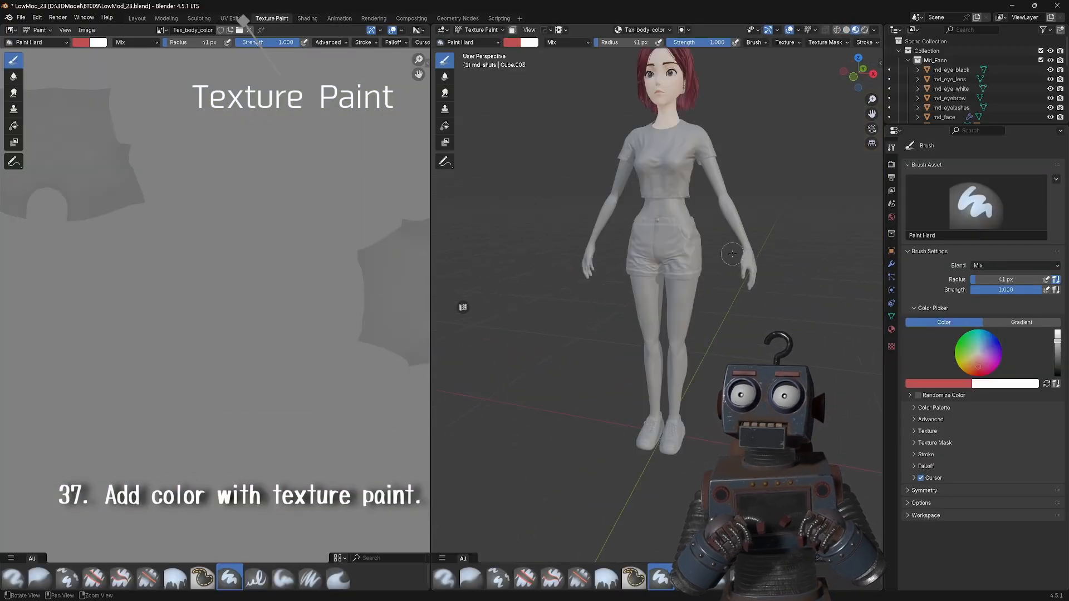
key("Home")
left_click(445, 127)
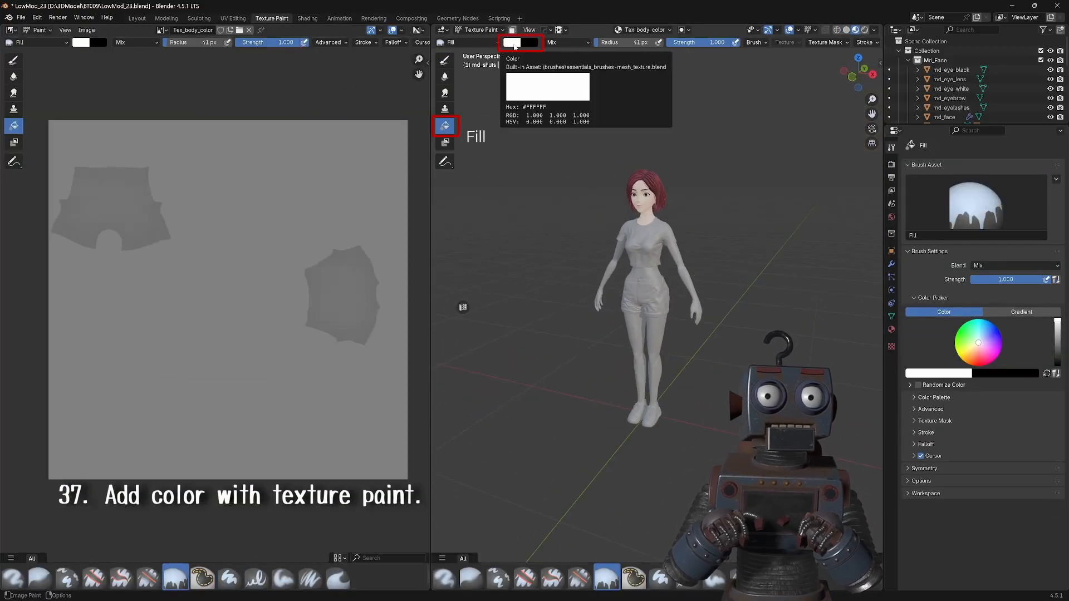
scroll(772, 281, "up", 3)
left_click(675, 193)
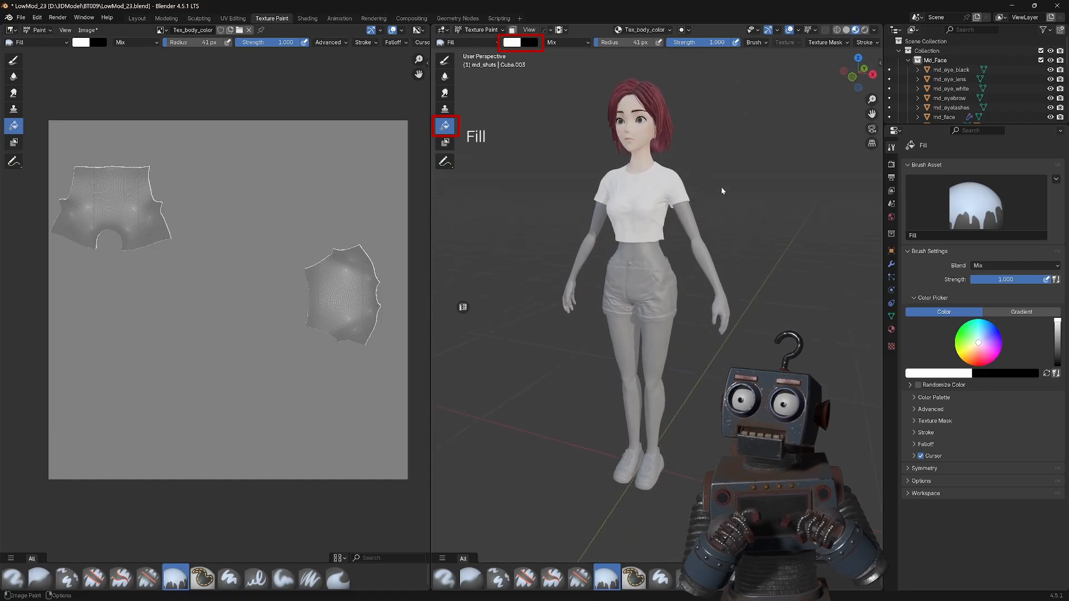
Fill md_body in Tex_body_color with a skin tone sampled from the tex_face image.
left_click(137, 18)
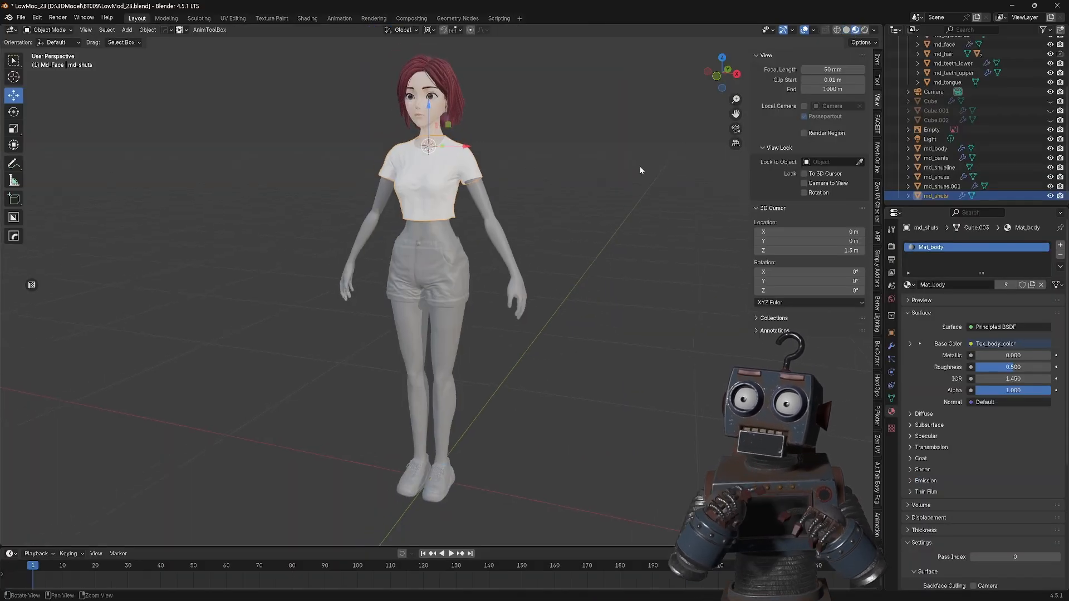
left_click(504, 262)
left_click(272, 18)
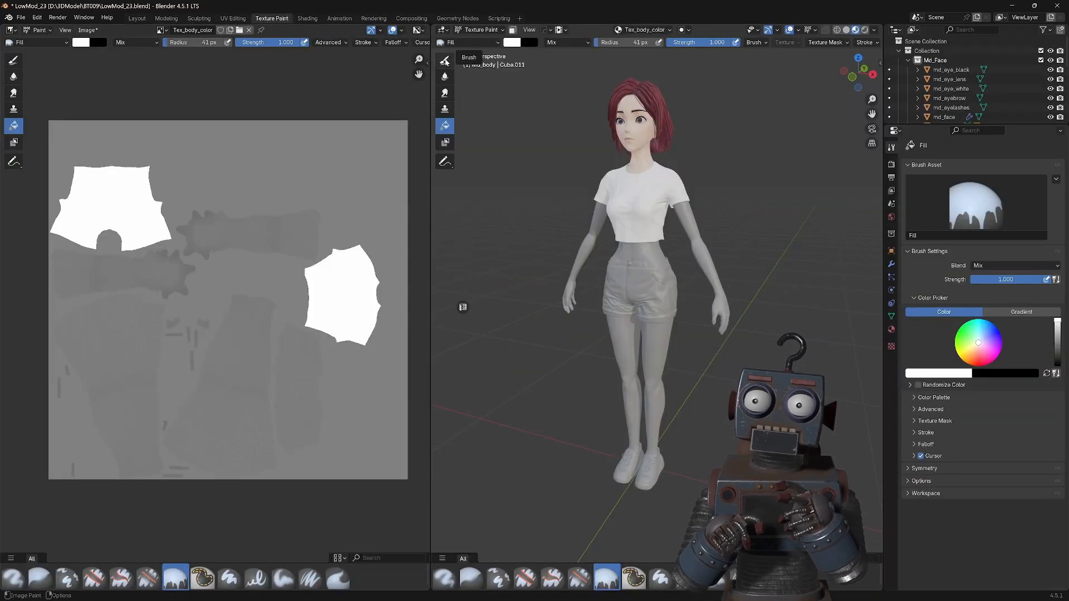
left_click(161, 29)
left_click(246, 89)
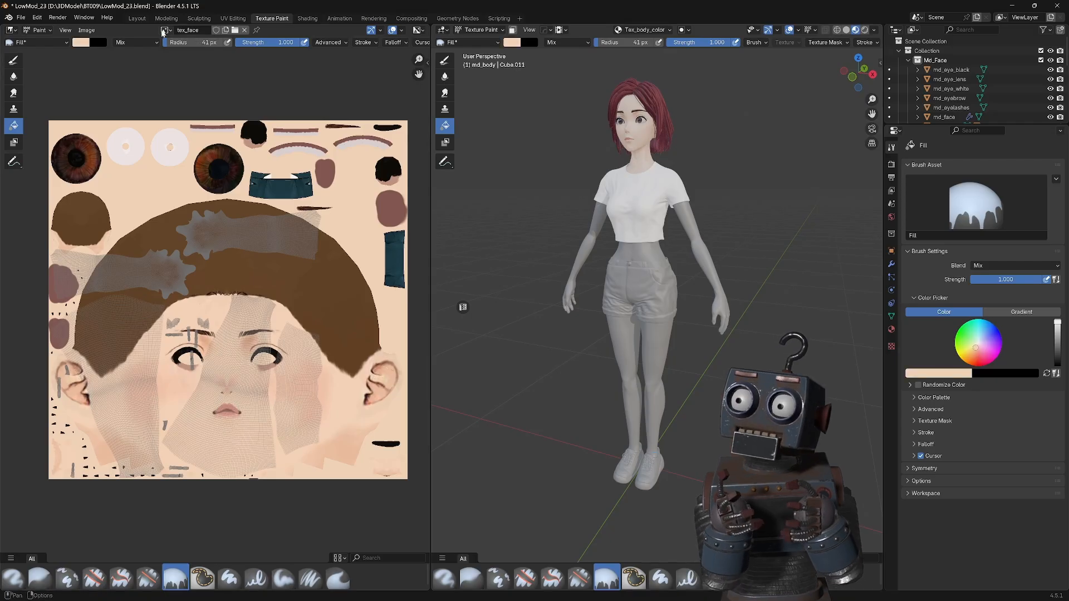
left_click(162, 30)
left_click(239, 79)
scroll(699, 233, "up", 2)
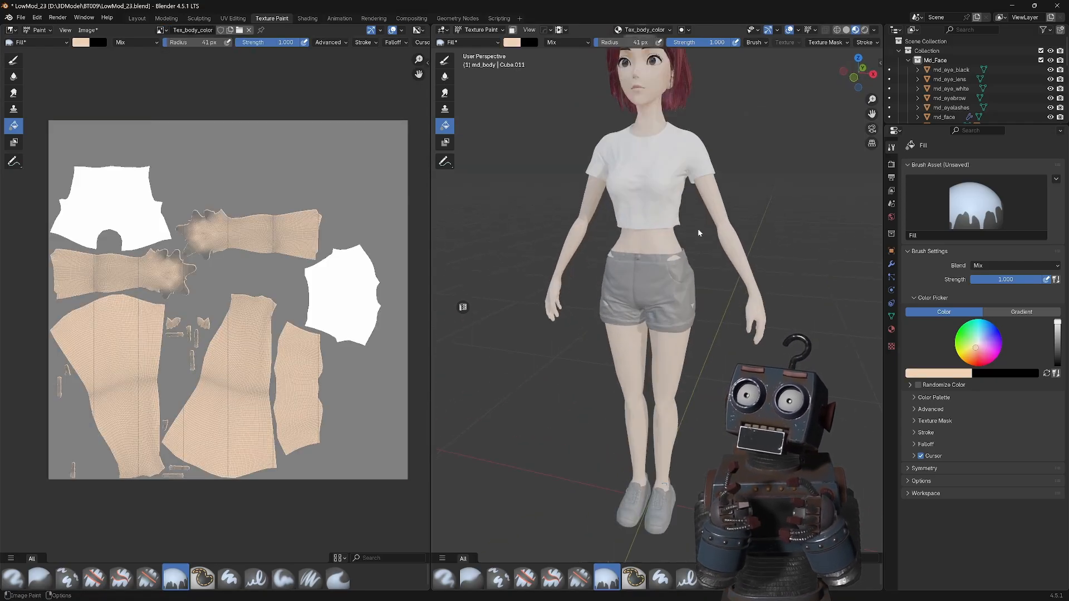
Select the shorts md_pants and fill them with a denim-blue colour in the Texture Paint workspace.
left_click(939, 159)
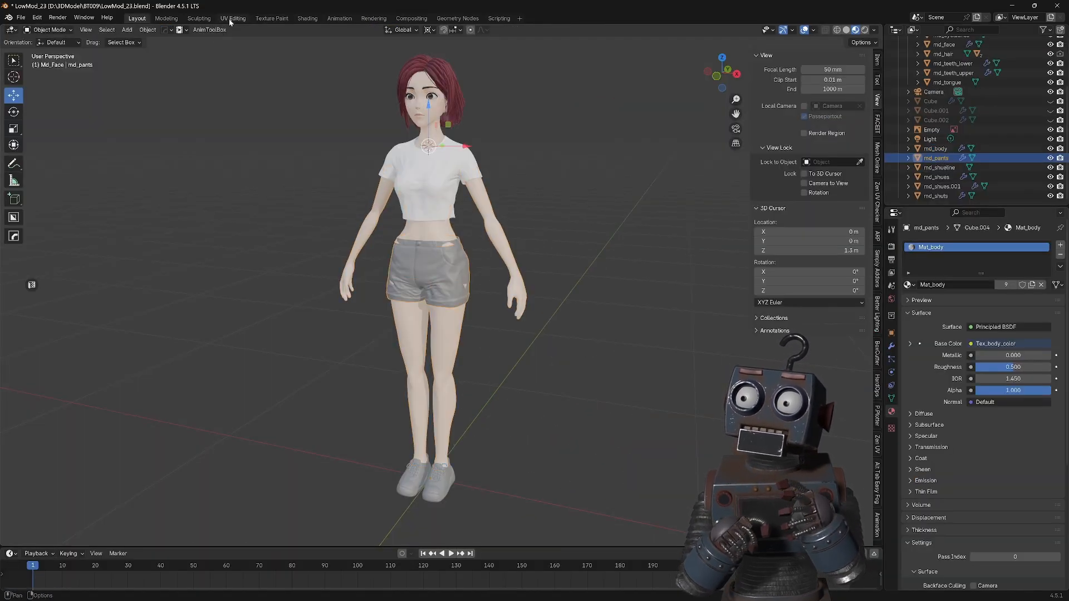
left_click(271, 18)
left_click(512, 42)
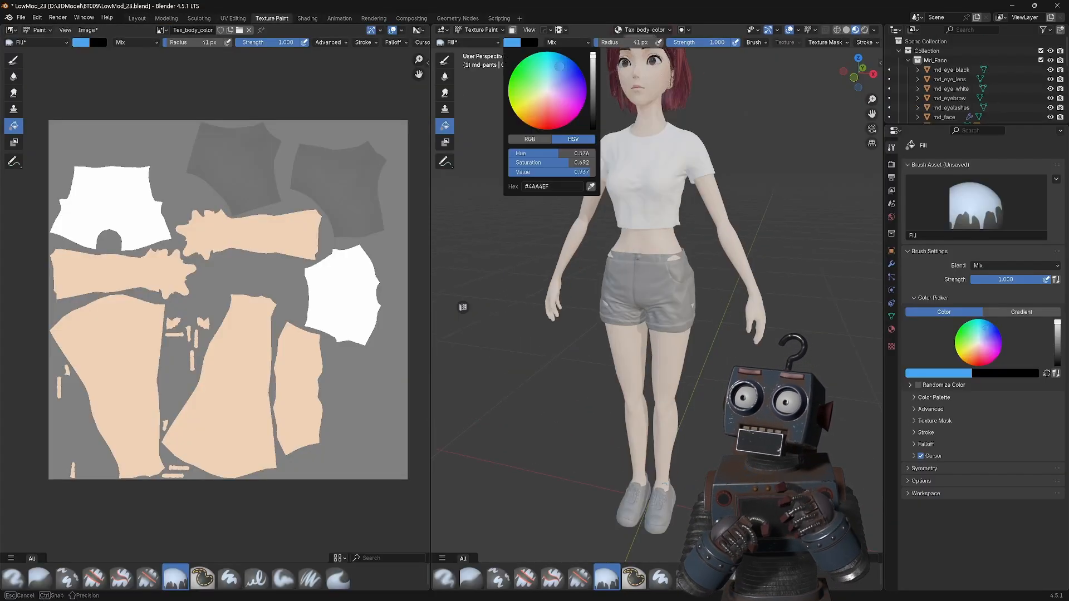
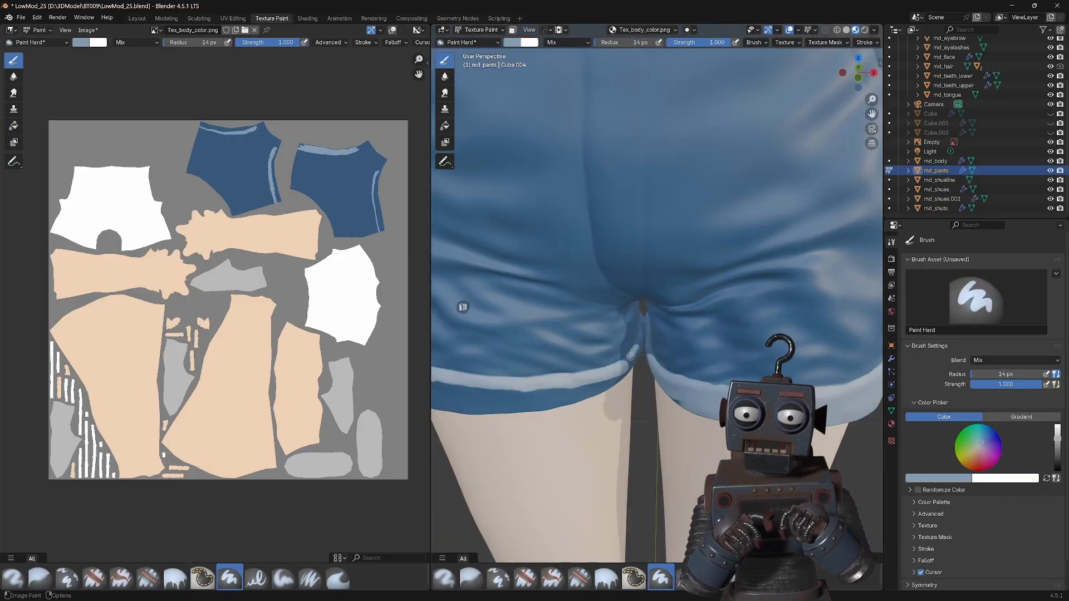
Paint light blue cuffs along the shorts' hem edges with a 14 px brush and add darker pocket and seam lines.
left_click_drag(234, 159, 273, 161)
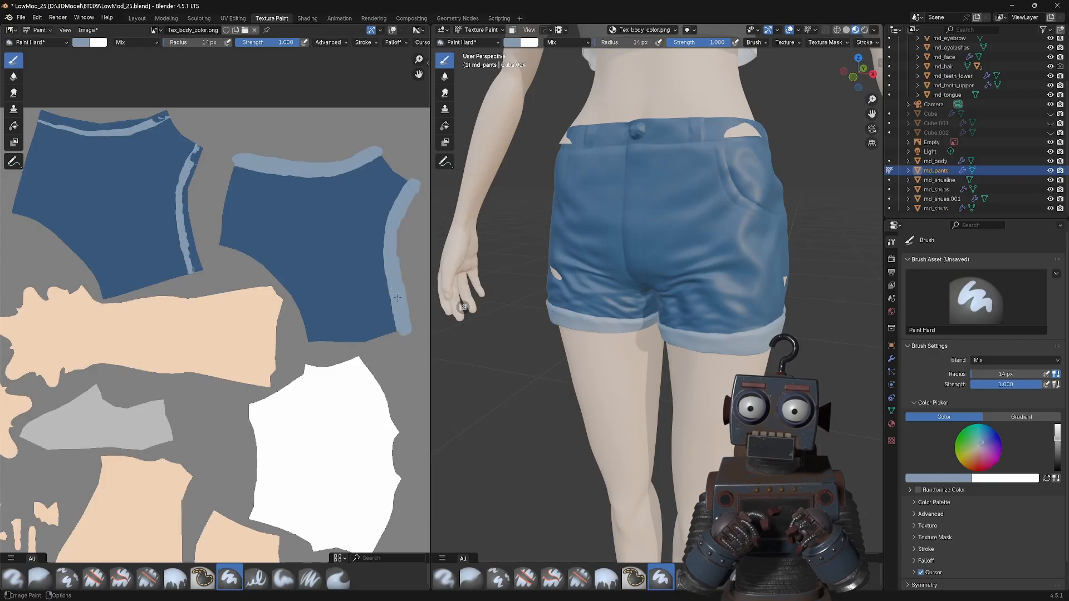
left_click(512, 43)
left_click_drag(573, 172, 534, 180)
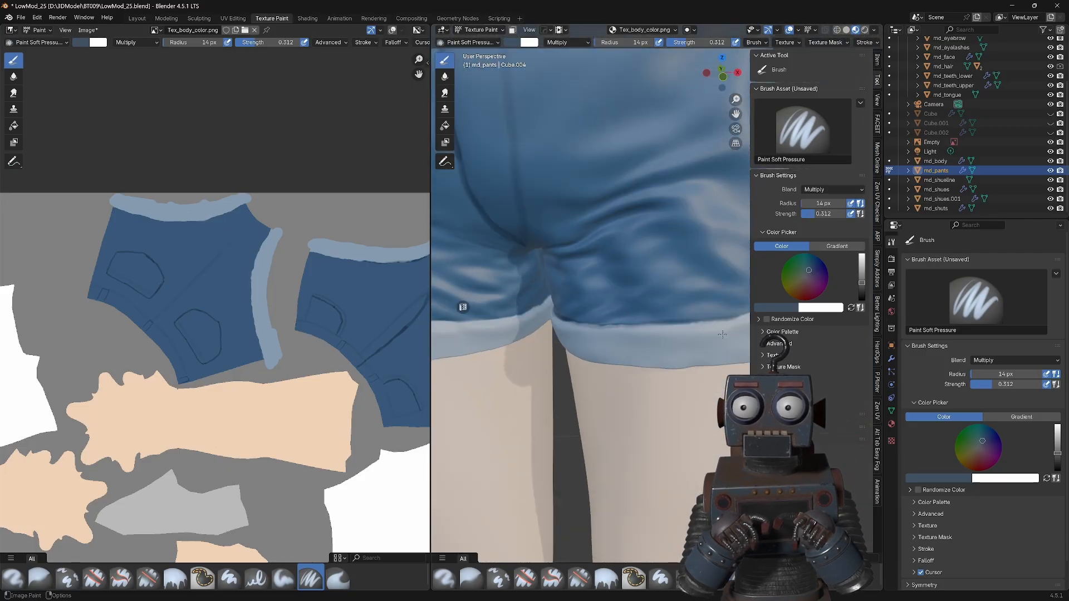
Paint white trim on the sneakers' toes, sides and soles with the Paint Hard brush, disabling X mirroring and hiding md_shues for md_shues.001.
middle_click_drag(722, 335, 571, 232)
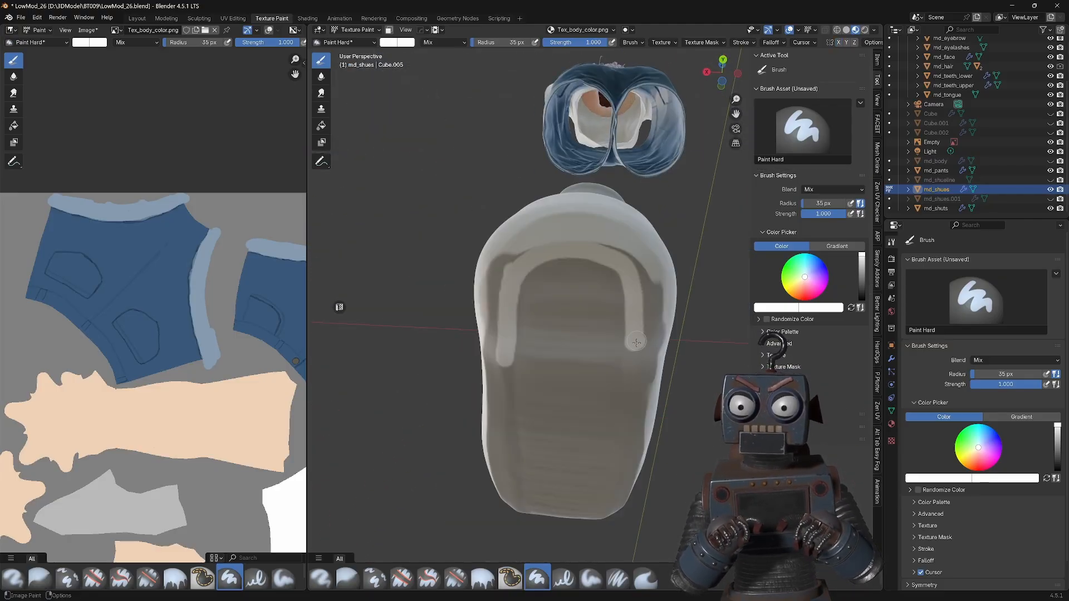
middle_click_drag(626, 430, 588, 471)
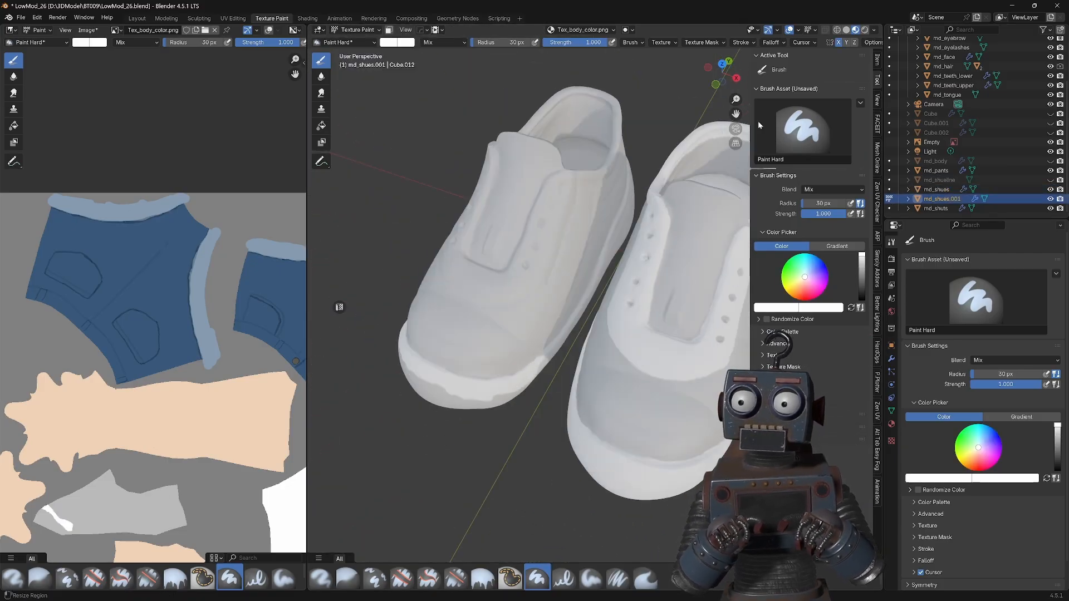
left_click(839, 43)
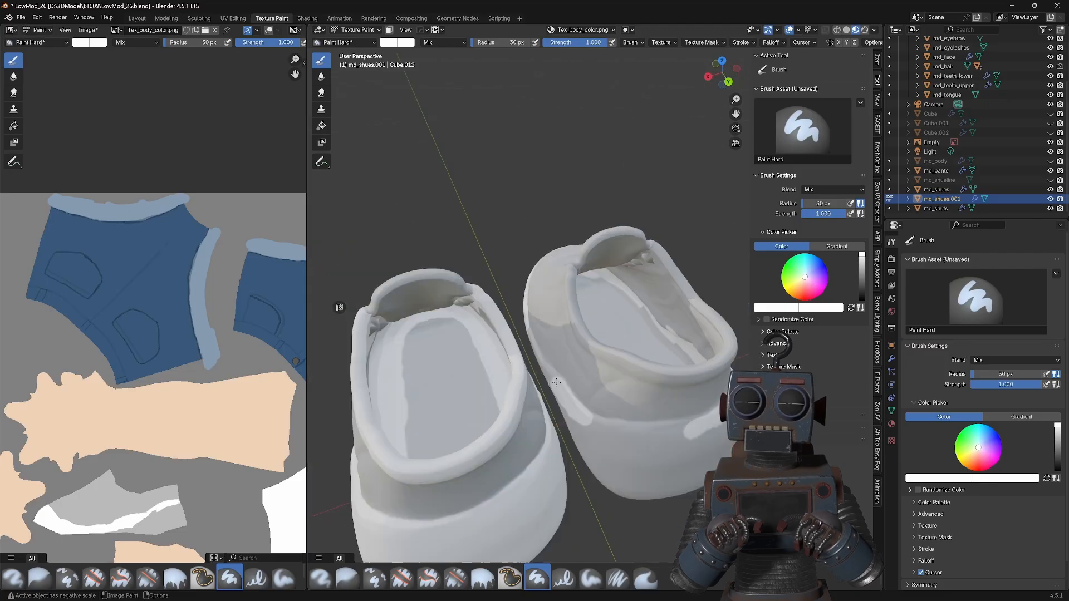
left_click(1050, 190)
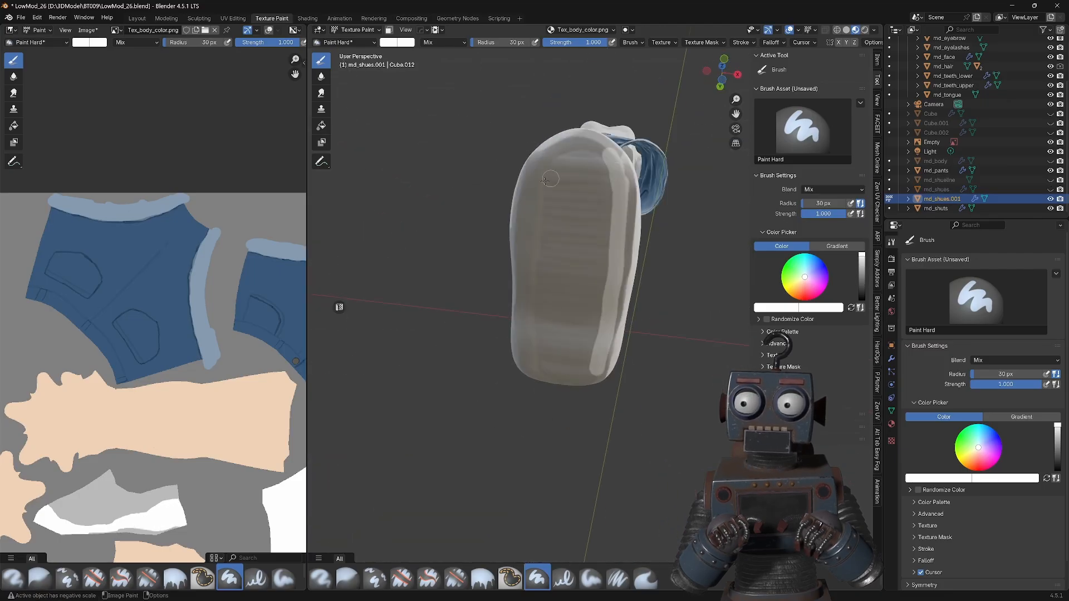
mouse_move(545, 180)
middle_mouse_down()
mouse_move(479, 329)
mouse_move(505, 247)
mouse_move(681, 156)
mouse_move(535, 267)
mouse_move(557, 312)
mouse_move(607, 290)
middle_mouse_up()
Make md_shues, md_shueline and md_body visible again and save the painted Tex_body_color.png image.
key("s")
left_click(1051, 189)
left_click(1051, 180)
left_click(1050, 161)
scroll(167, 334, "down", 4)
key("alt+s")
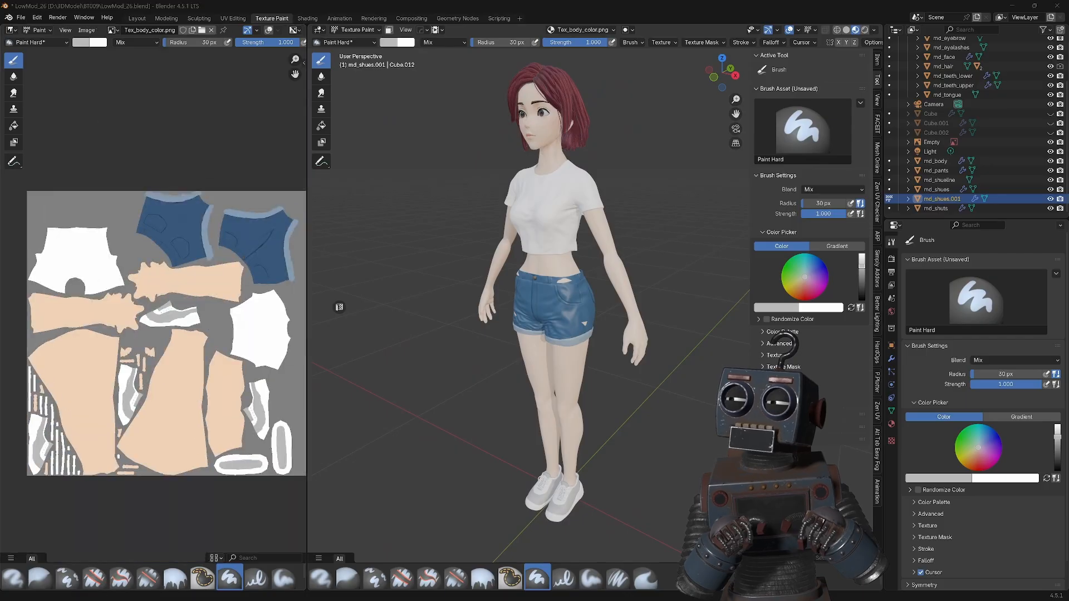
Switch texture painting to the shirt md_shuts and load borotanz.png as the image of a new brush texture.
left_click(889, 208)
left_click(714, 77)
scroll(635, 144, "up", 4)
mouse_move(638, 144)
middle_mouse_down()
mouse_move(640, 163)
mouse_move(590, 285)
middle_mouse_up()
left_click(892, 441)
left_click(1030, 423)
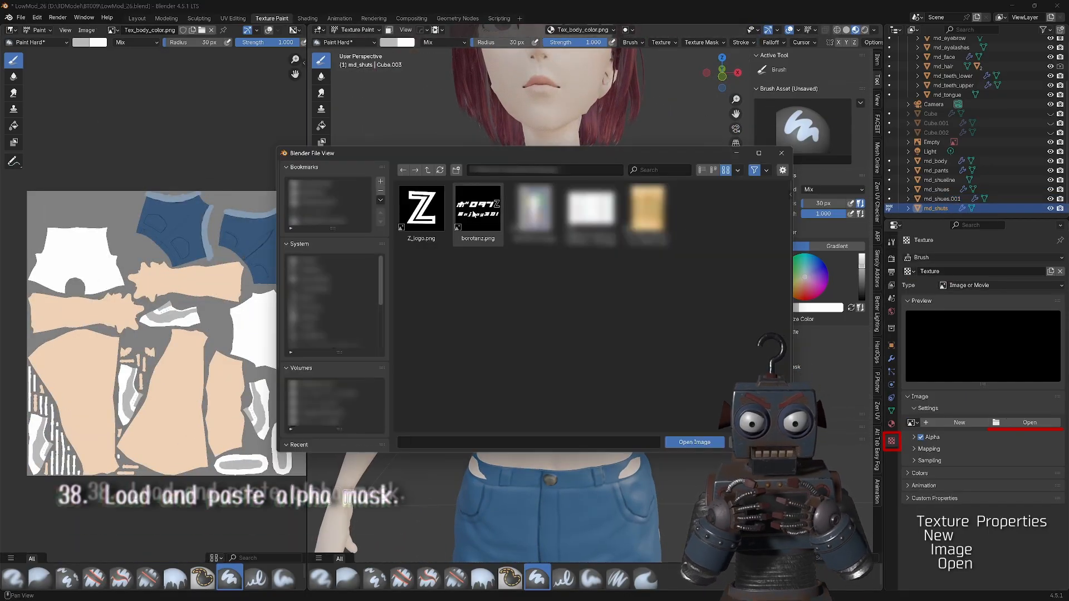
left_click(697, 442)
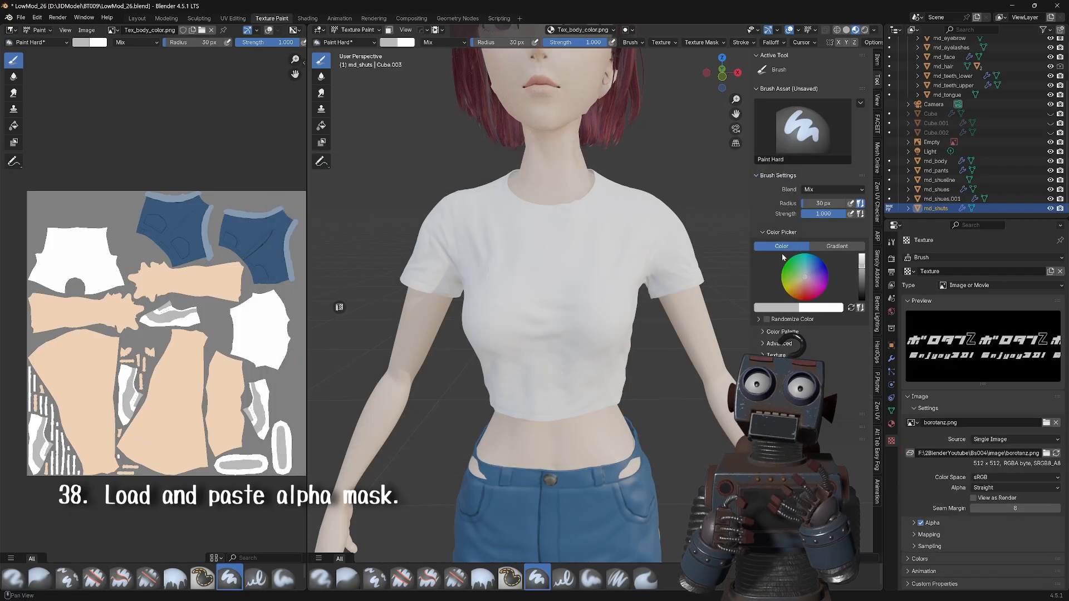
Assign the borotanz.png texture as the brush's texture mask and choose a dark blue paint colour.
left_click(665, 43)
left_click(701, 42)
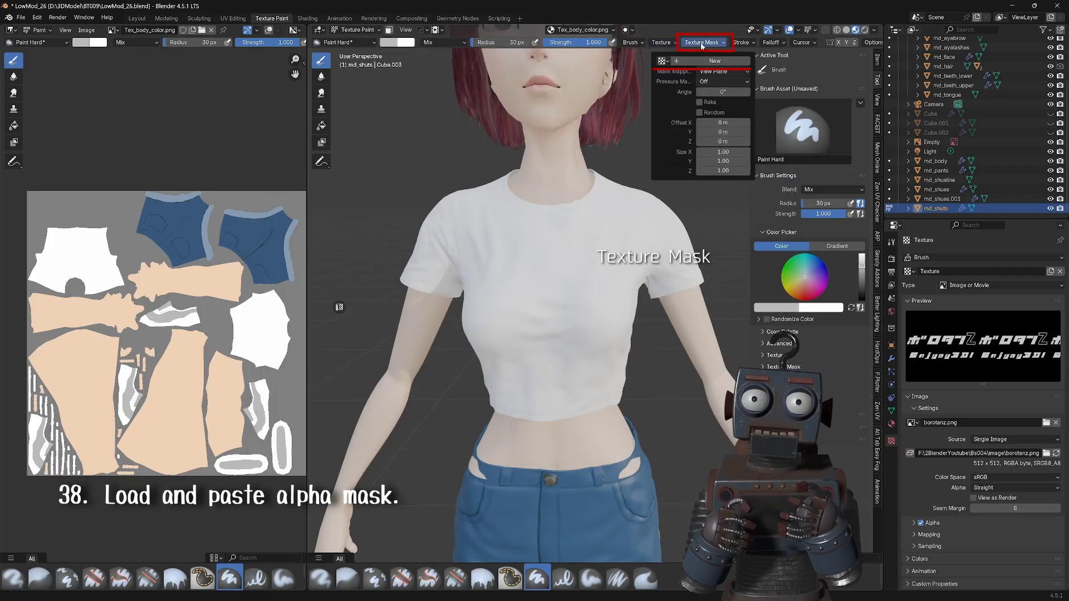
left_click(664, 61)
left_click(673, 101)
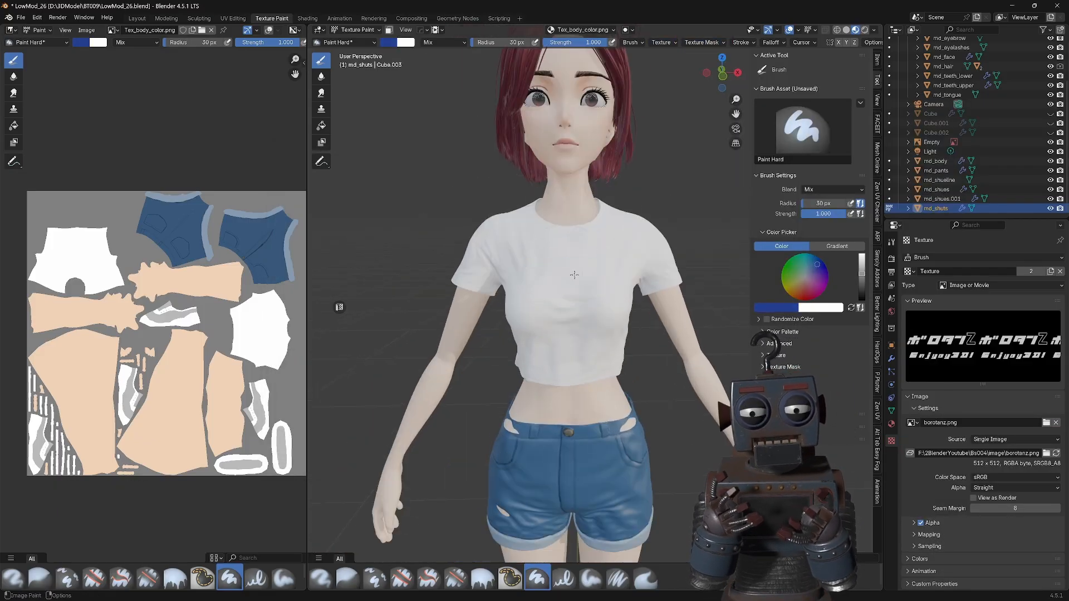
Enlarge the brush radius to 245 px and set its falloff to Constant.
key("f")
scroll(557, 284, "up", 4)
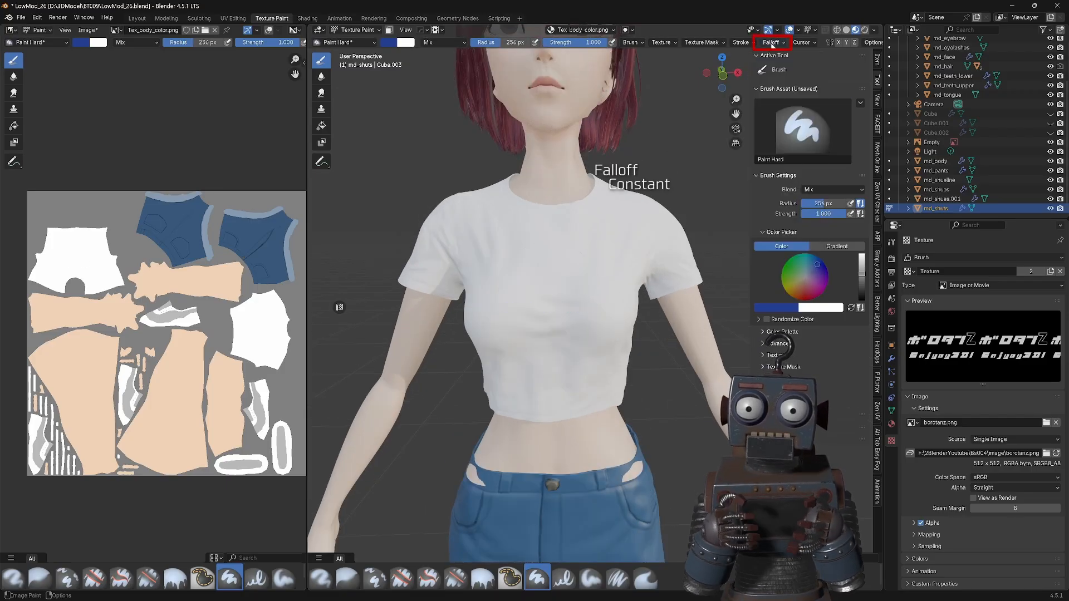
left_click(771, 42)
left_click(771, 61)
left_click(757, 146)
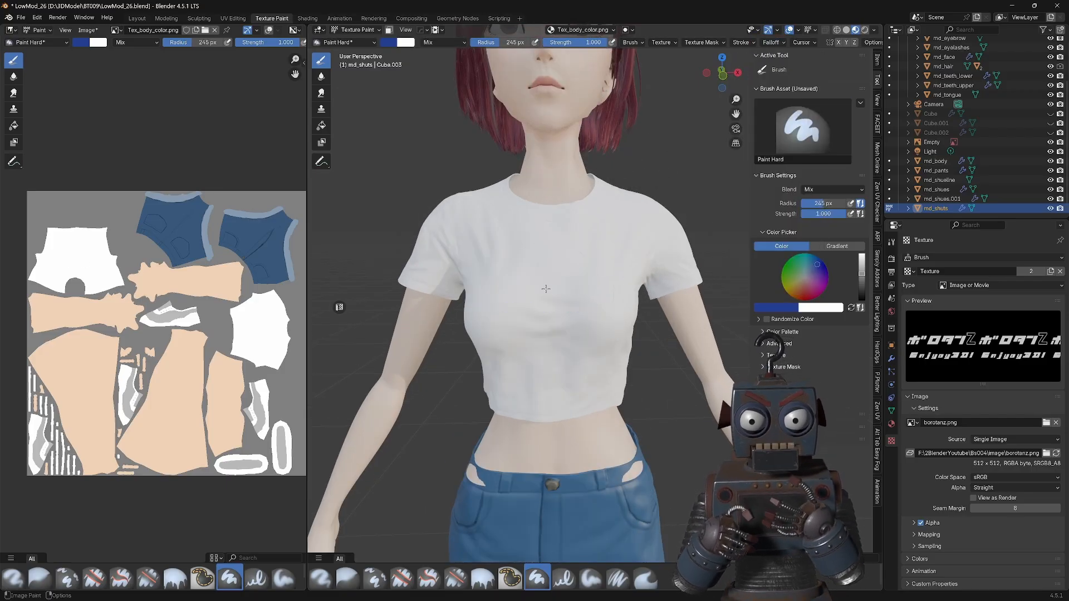
Stamp the blue masked logo text across the front of the shirt, undoing a misplaced stamp before placing it again.
mouse_move(561, 284)
middle_mouse_down()
mouse_move(446, 285)
mouse_move(562, 285)
middle_mouse_up()
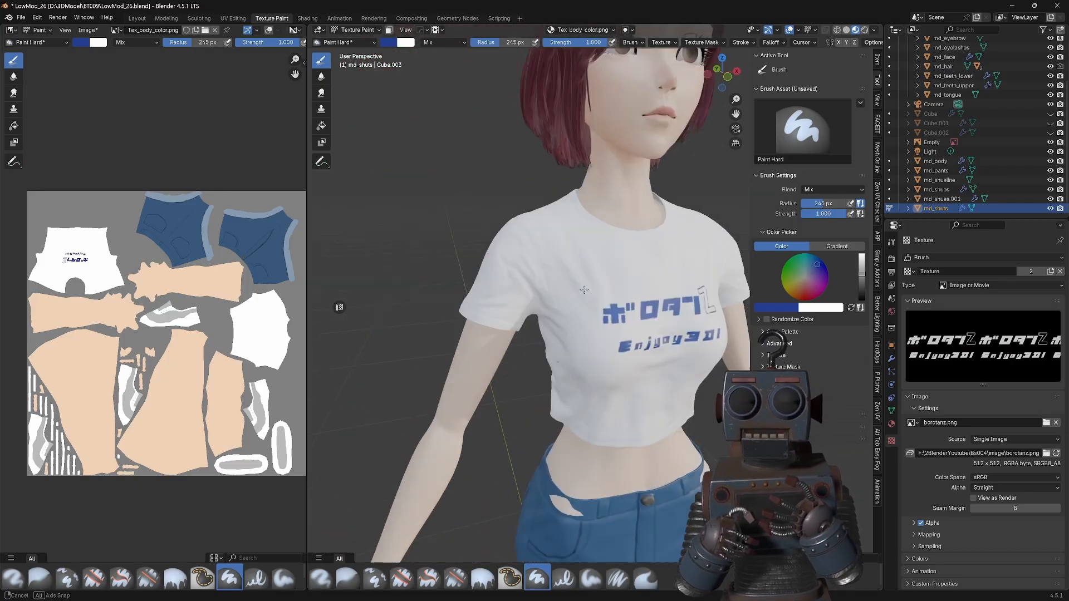
middle_click_drag(618, 272, 560, 272)
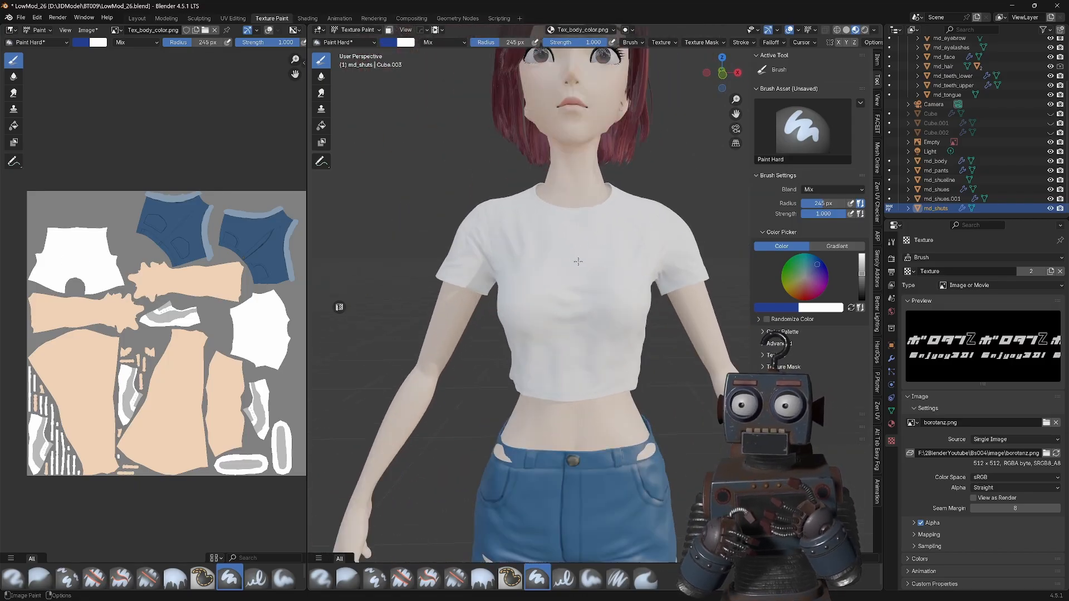
middle_click_drag(530, 303, 531, 296)
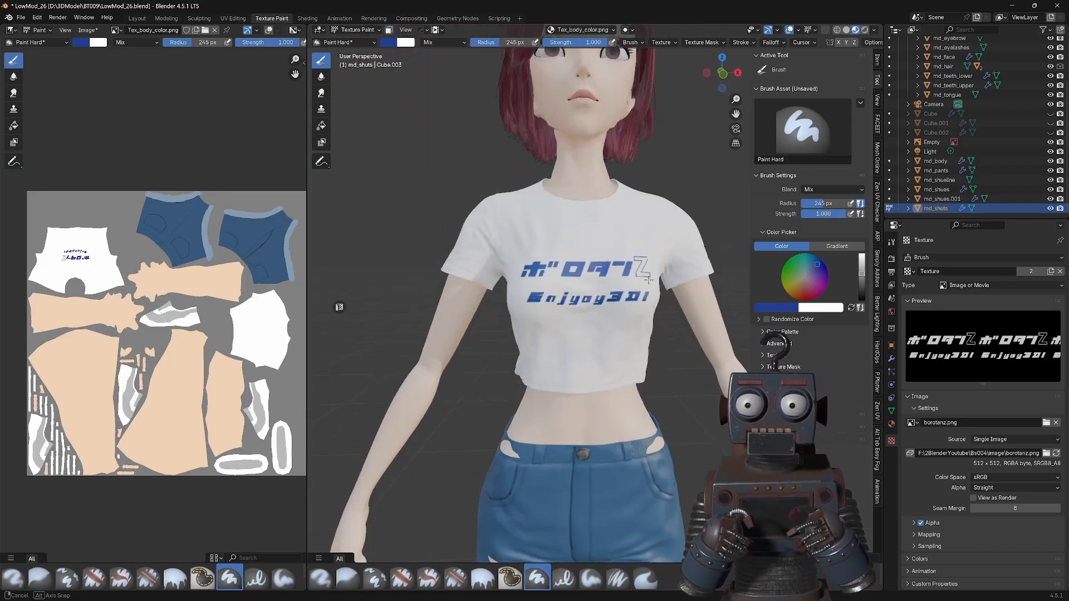
mouse_move(590, 262)
middle_mouse_down()
mouse_move(551, 262)
mouse_move(596, 260)
middle_mouse_up()
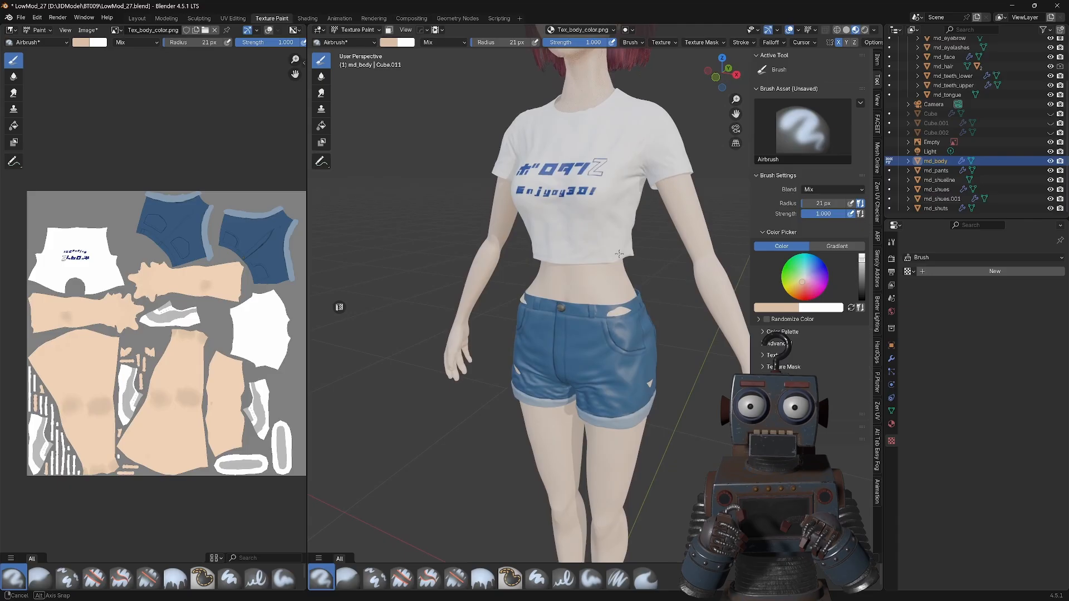
Hide the shirt and airbrush soft pink shading onto md_body's joints with a 100 px brush.
middle_click_drag(620, 254, 522, 262)
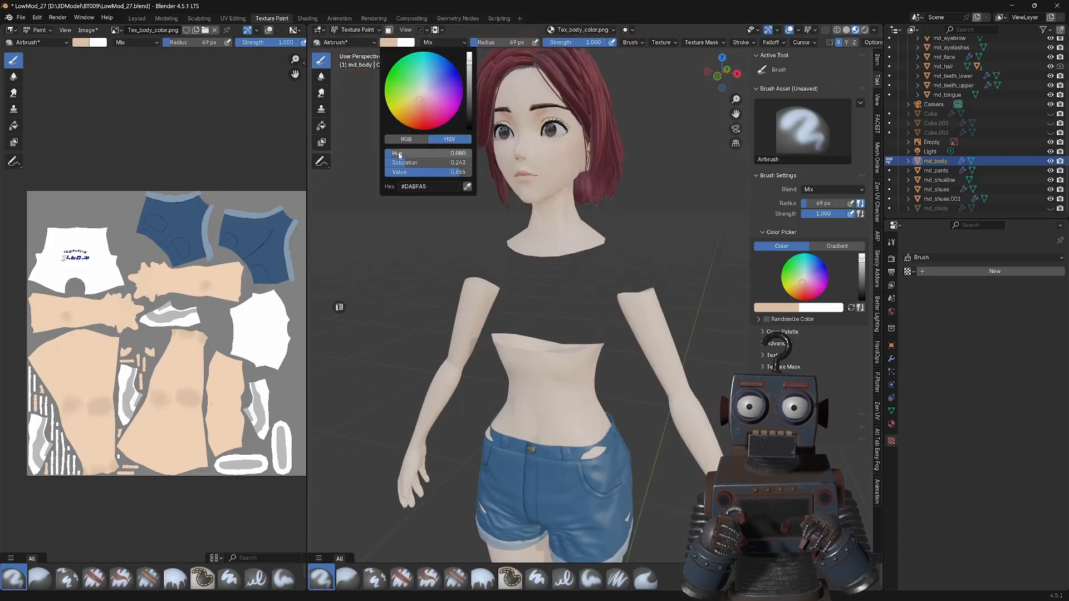
left_click(424, 92)
scroll(602, 419, "up", 5)
middle_click_drag(602, 419, 585, 329)
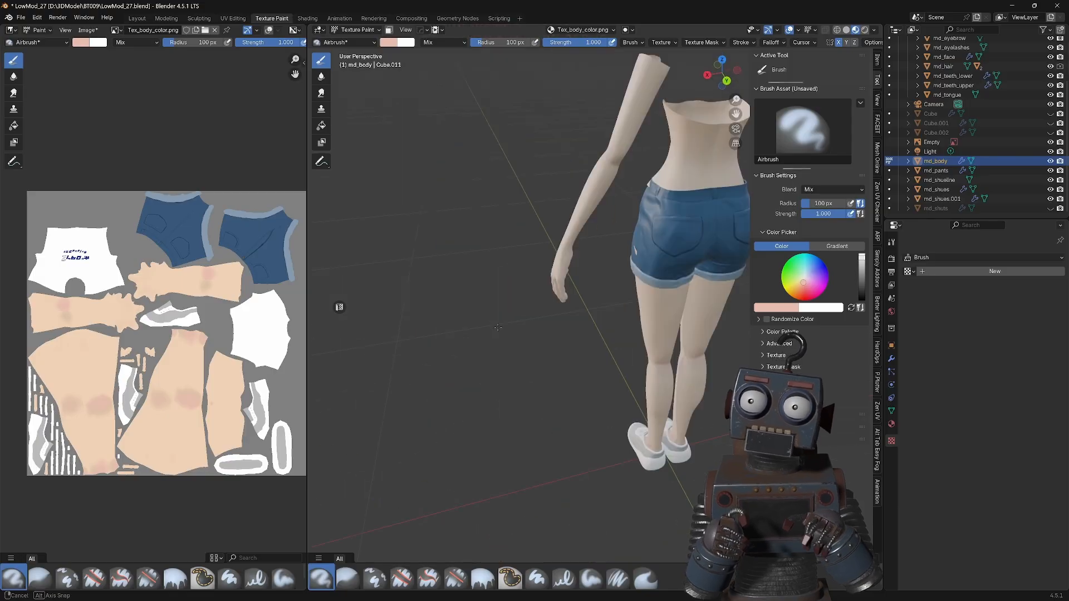
scroll(613, 282, "up", 5)
middle_click_drag(613, 282, 587, 192)
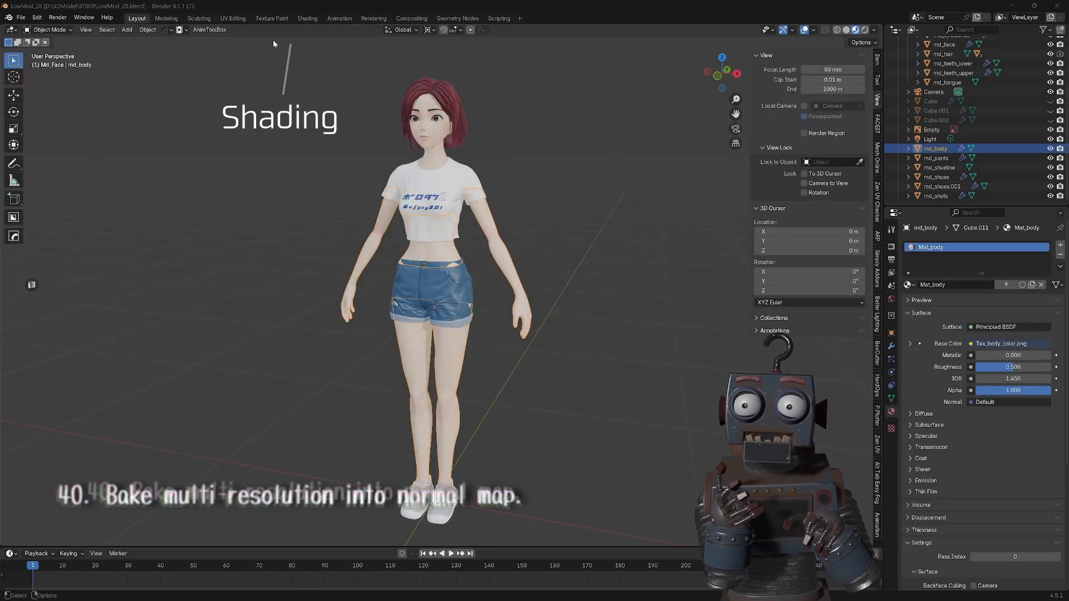
Switch to the Shading workspace and set the render engine to Cycles with GPU Compute as the device.
left_click(307, 19)
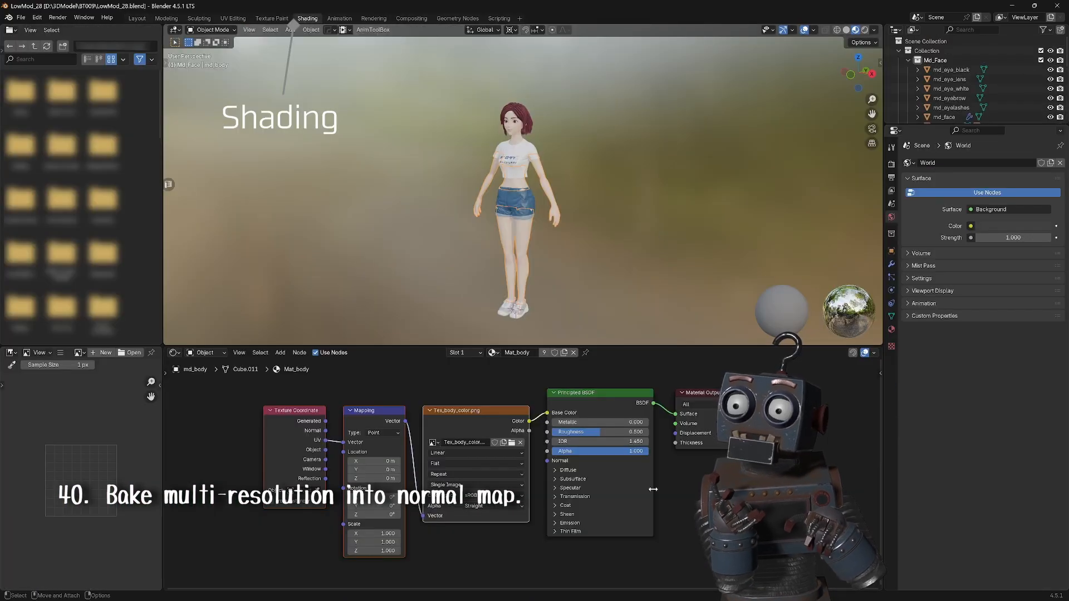
scroll(653, 490, "down", 1)
left_click_drag(968, 131, 964, 233)
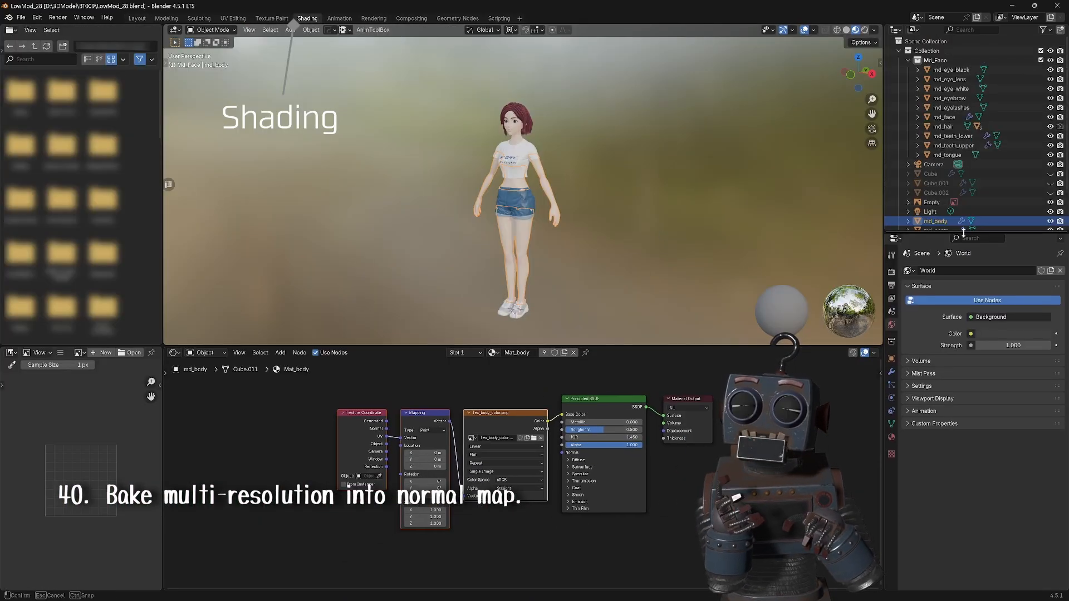
left_click(891, 272)
left_click(991, 270)
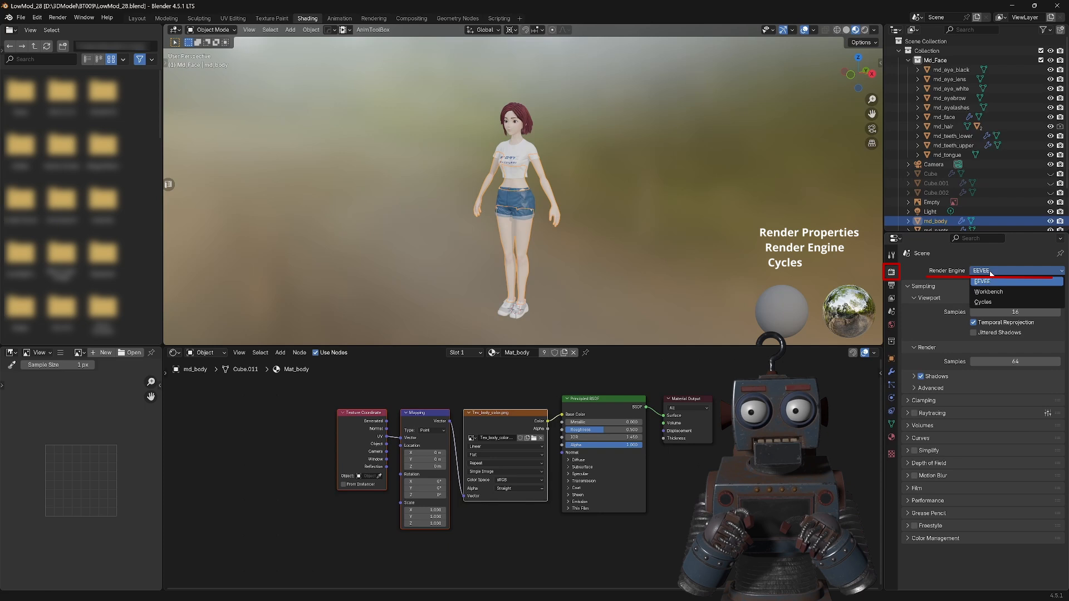
left_click(992, 303)
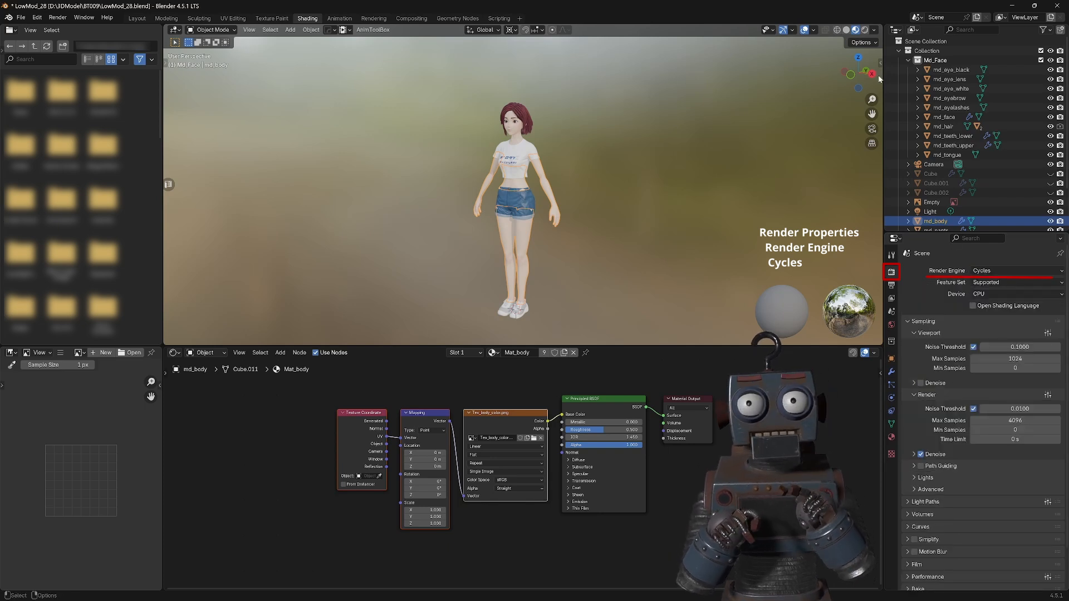
left_click(864, 31)
left_click(844, 30)
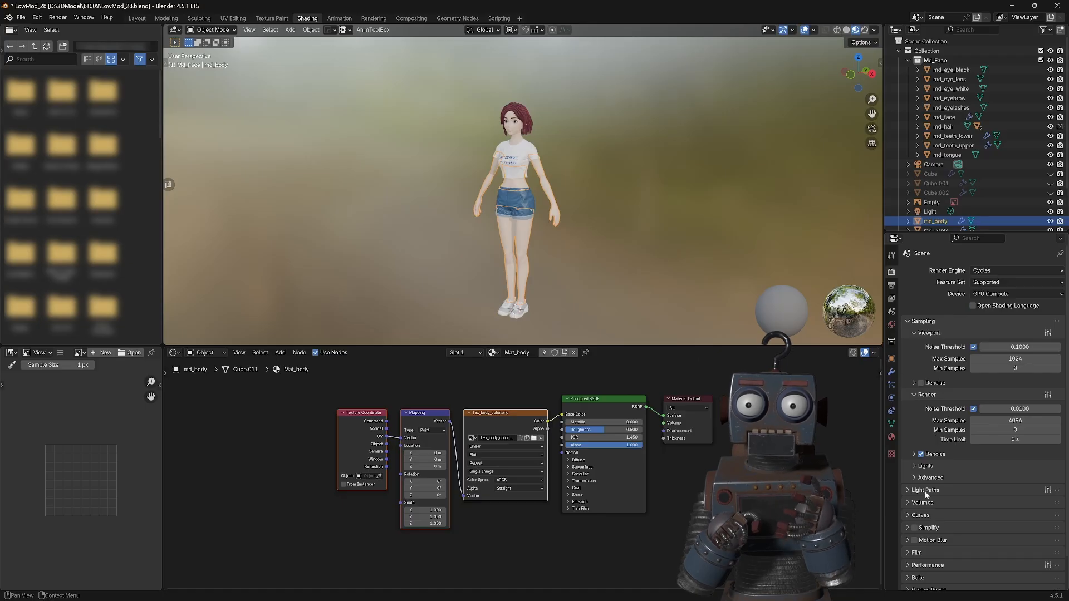
Enable Bake from Multires in the bake settings, with Normals as the bake type.
left_click(918, 578)
scroll(941, 535, "down", 8)
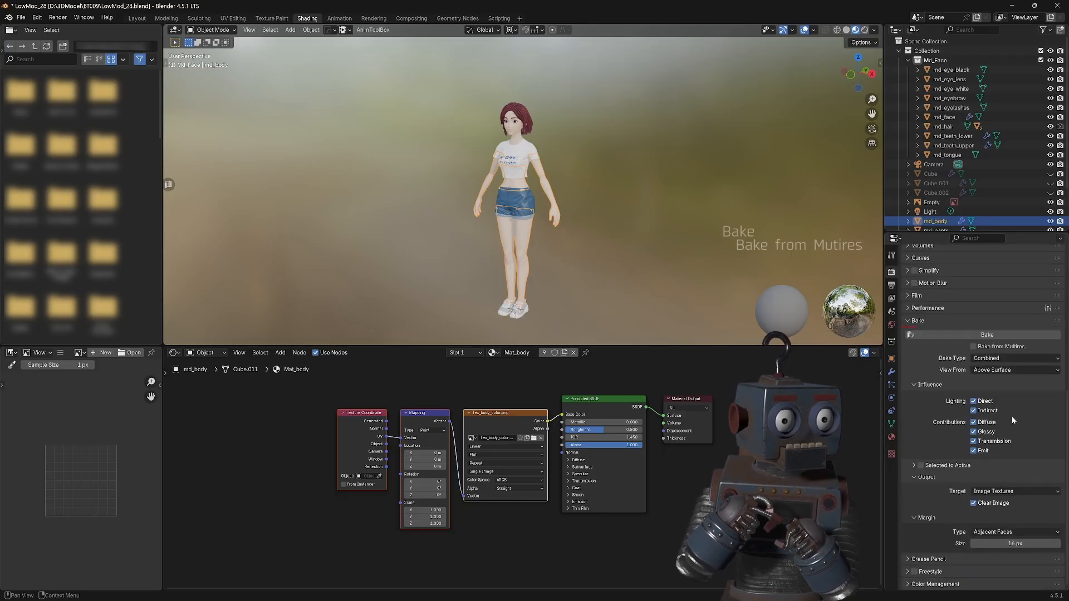
left_click(988, 348)
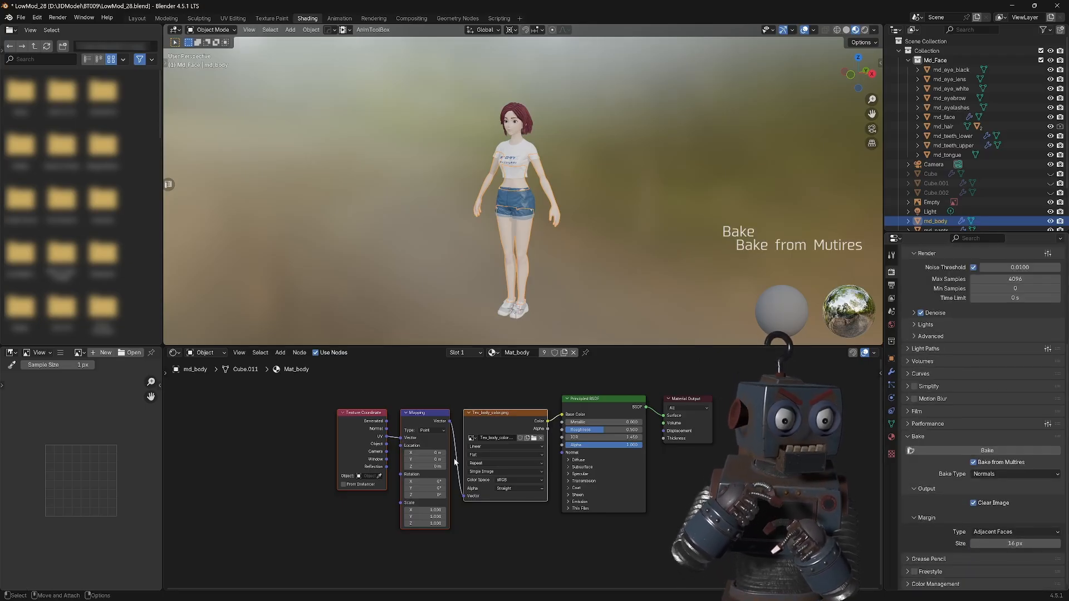
Add an Image Texture node to Mat_body with a new 2048 × 2048 px image named Tex_body_nomal_body, without alpha.
left_click(280, 353)
mouse_move(304, 416)
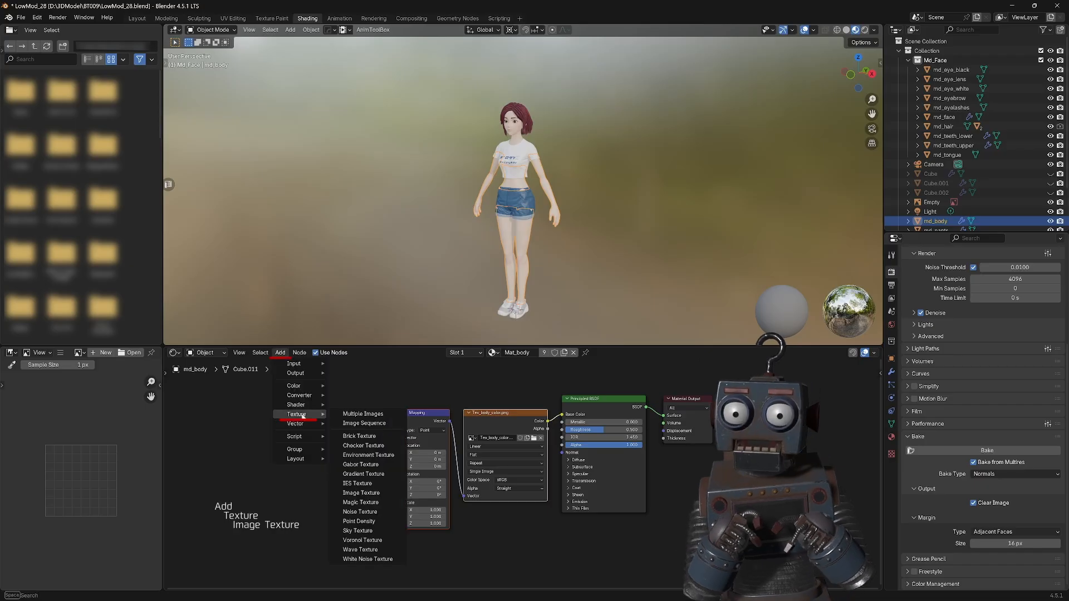
left_click(361, 493)
left_click(270, 467)
left_click(254, 477)
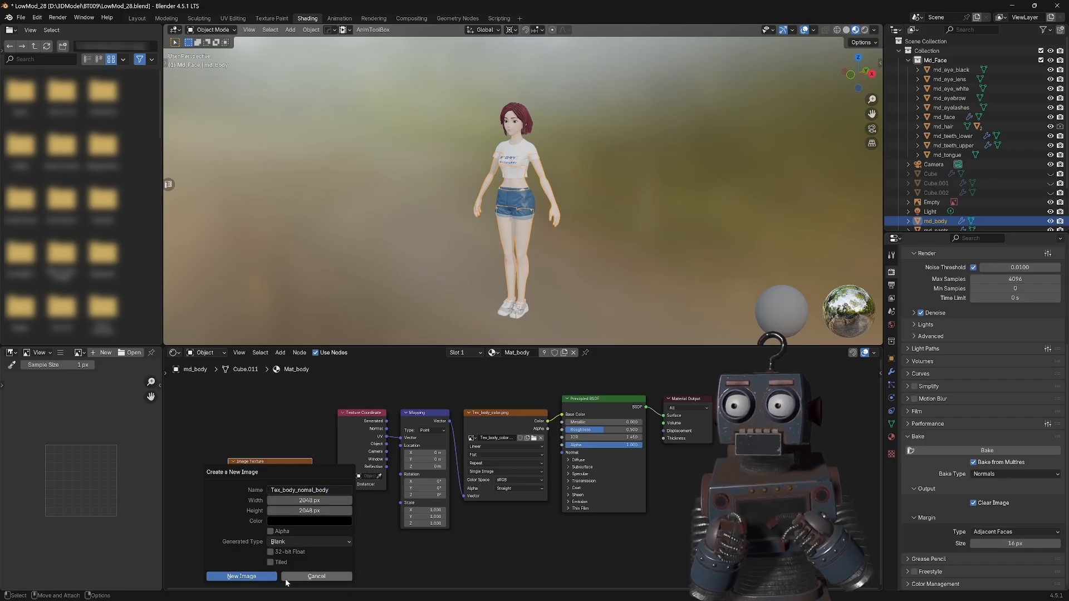
left_click(268, 579)
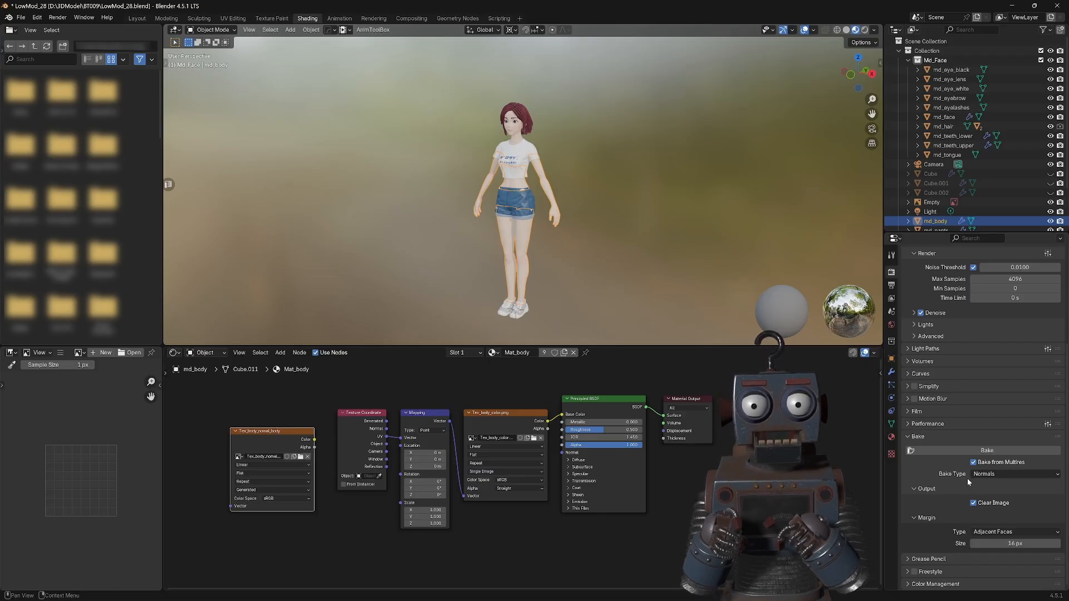
Set md_body's Multires viewport level to 0 and bake its detail as normals into Tex_body_nomal_body.
left_click(892, 373)
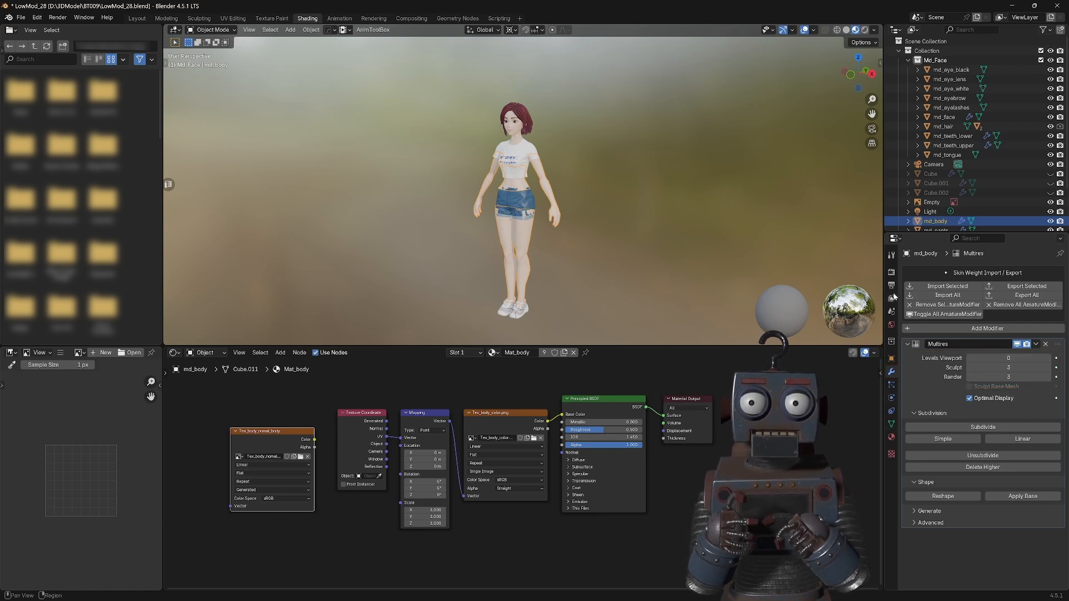
left_click(891, 272)
scroll(947, 480, "down", 5)
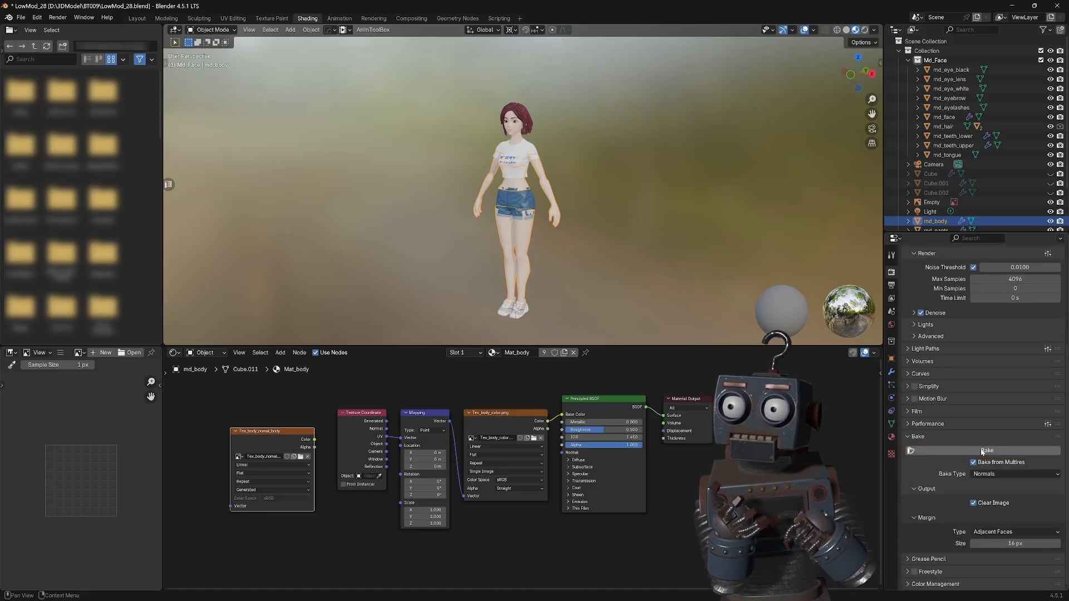
left_click(253, 436)
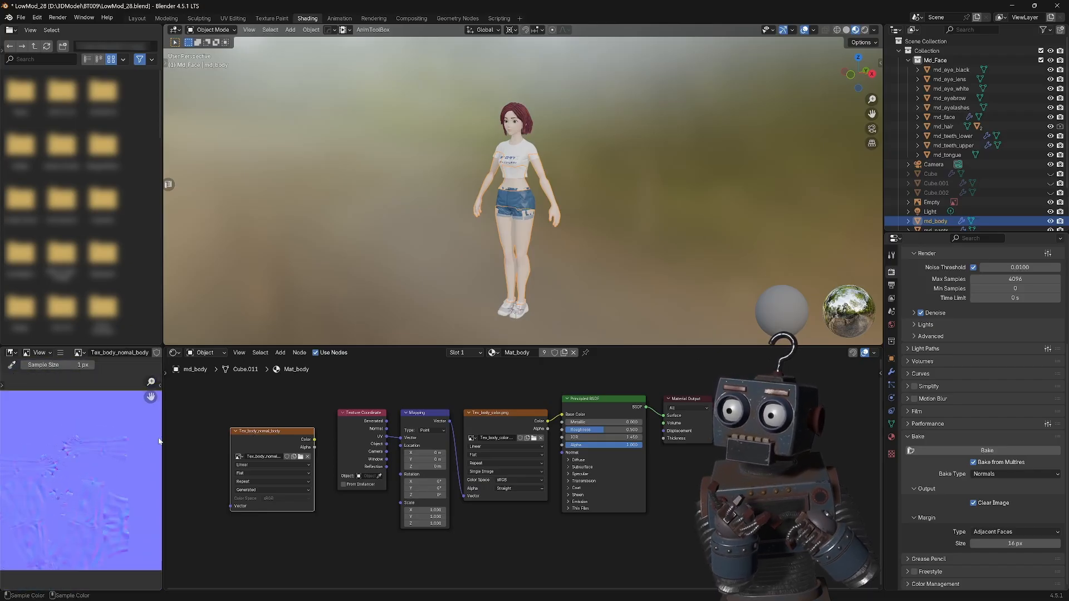
Move the normal-map node away from the other nodes and save the baked Tex_body_nomal_body image as a file.
left_click_drag(270, 432, 240, 408)
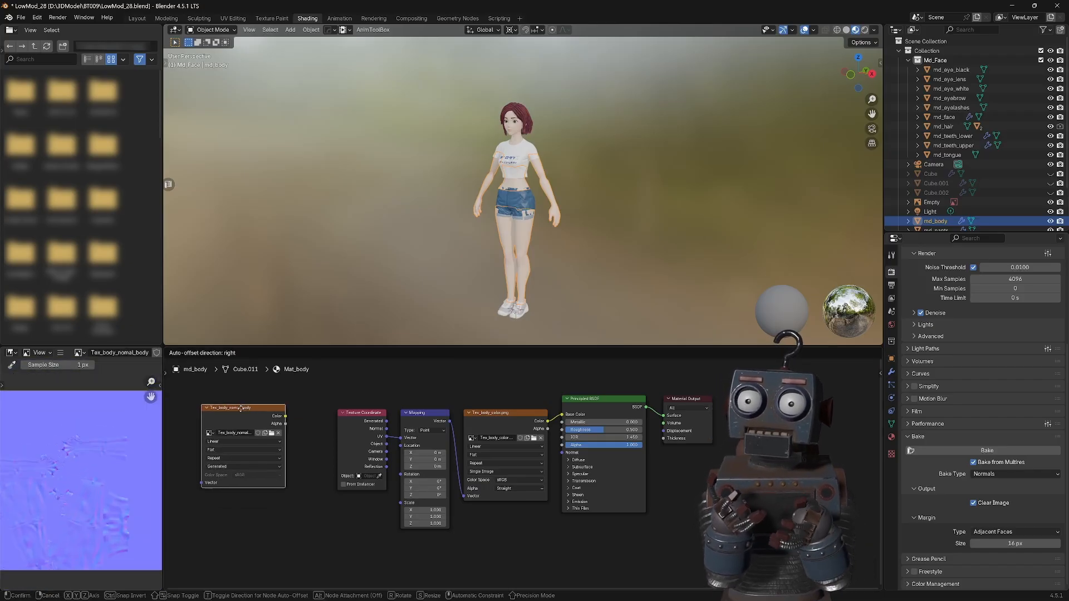
mouse_move(70, 377)
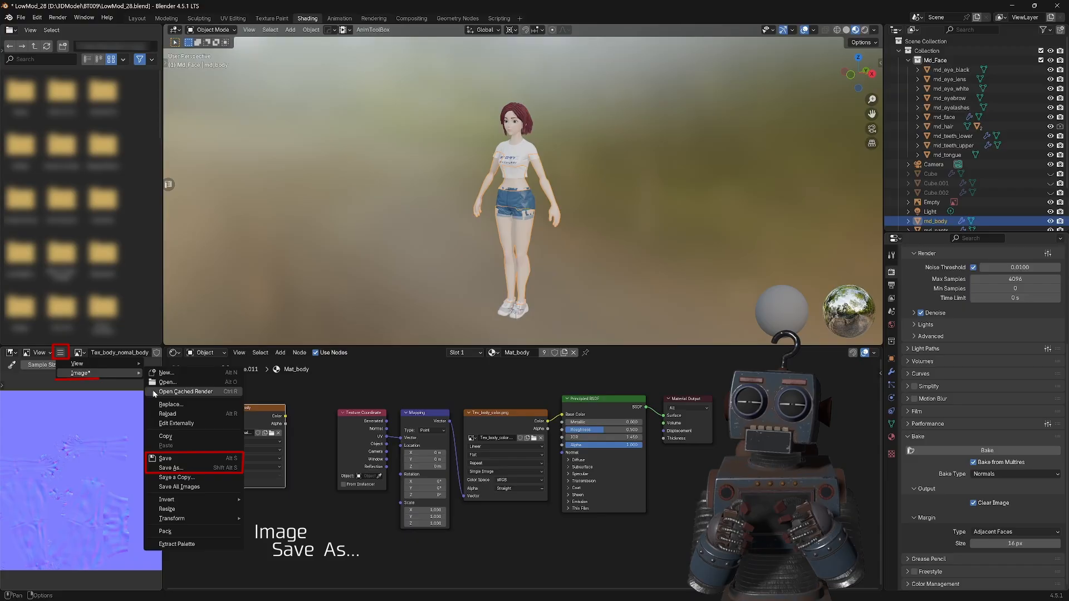
left_click(173, 469)
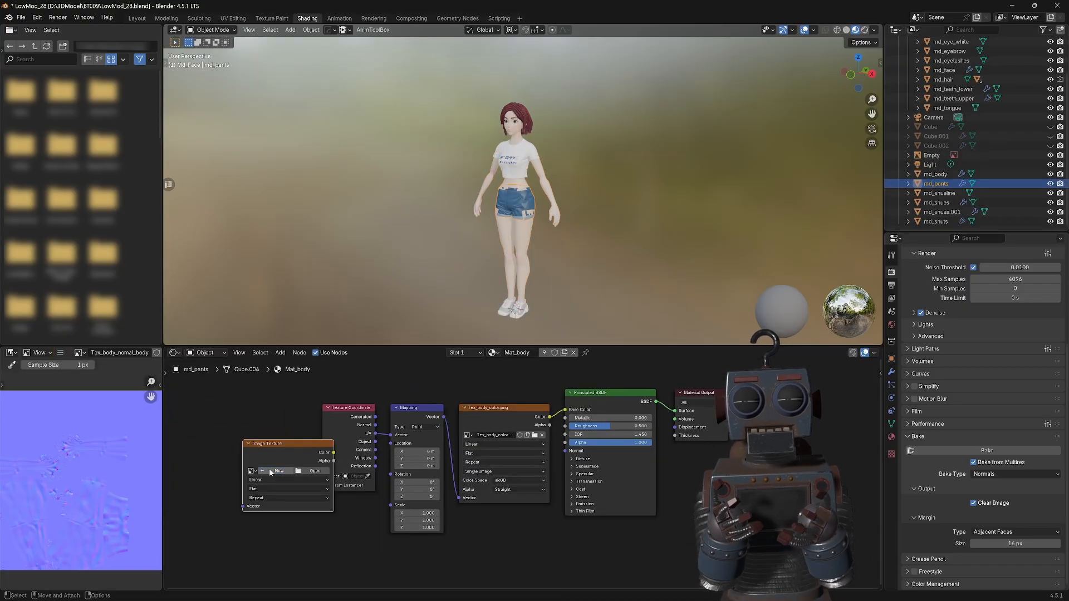
Assign a new 2048 × 2048 px image named Tex_body_nomal_pants, without alpha, to the empty Image Texture node for md_pants.
left_click(289, 456)
type("Tex_body_nomal_pants")
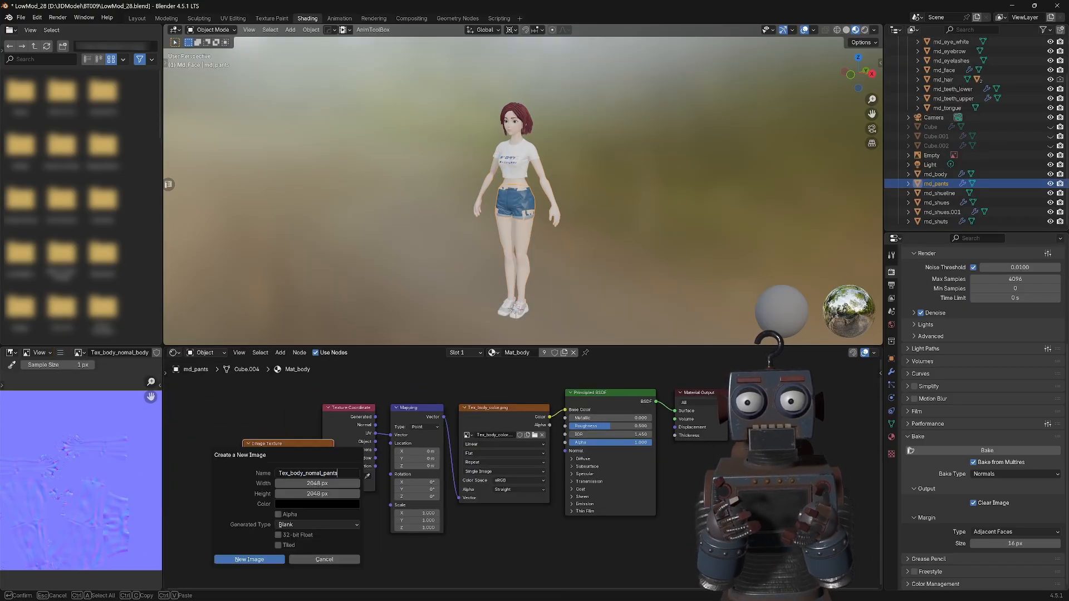
left_click(249, 559)
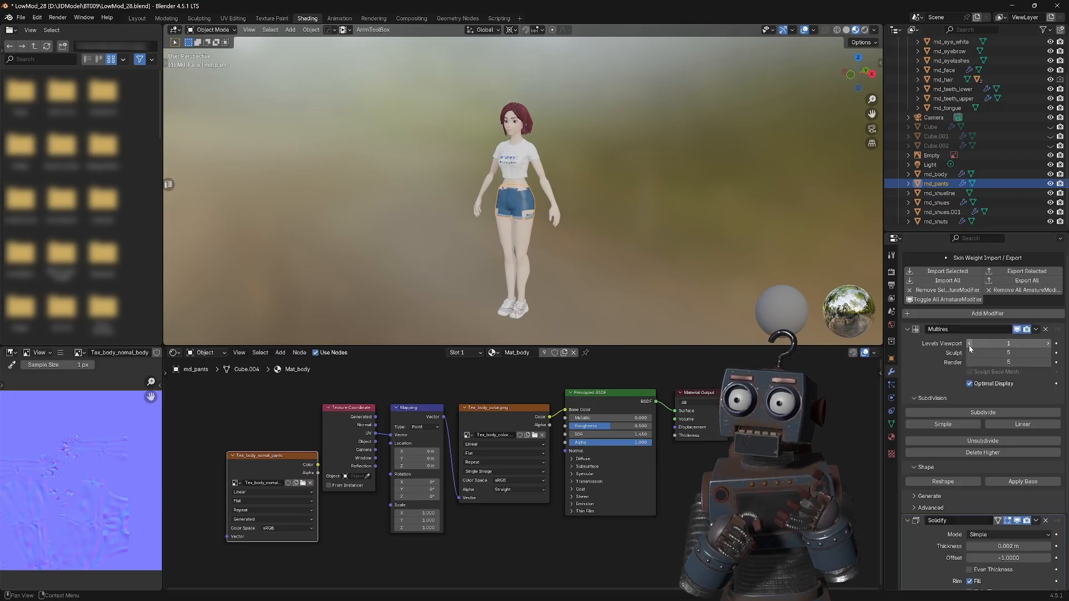
Set md_pants' Multires viewport level to 1 and bake its detail as normals into Tex_body_nomal_pants.
left_click(891, 372)
scroll(1002, 375, "up", 3)
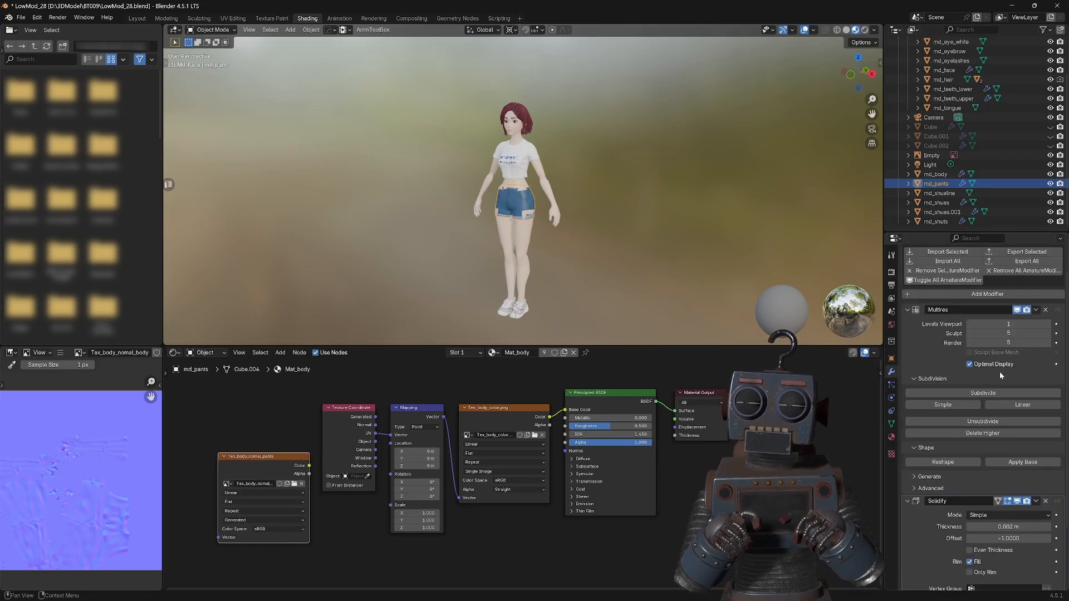
scroll(1002, 374, "down", 3)
left_click(1015, 425)
left_click(892, 272)
scroll(986, 435, "down", 2)
left_click(987, 450)
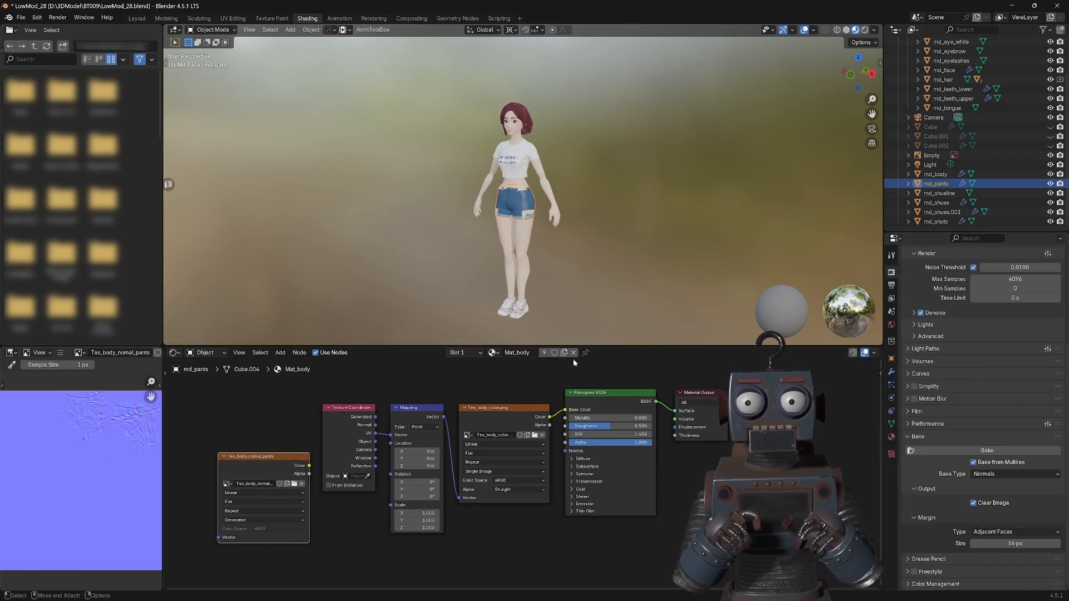
Select md_shues and create a new image named Tes_body_nomal_shue1 in an empty Image Texture node.
left_click(936, 203)
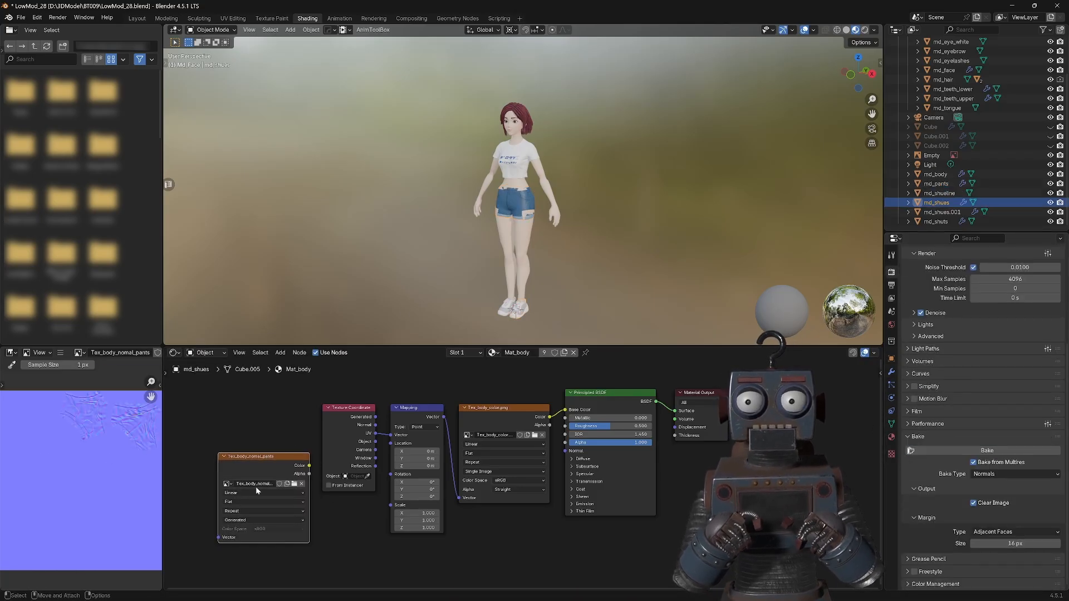
left_click(270, 470)
type("Tes_body_nomal_shue1")
key("Return")
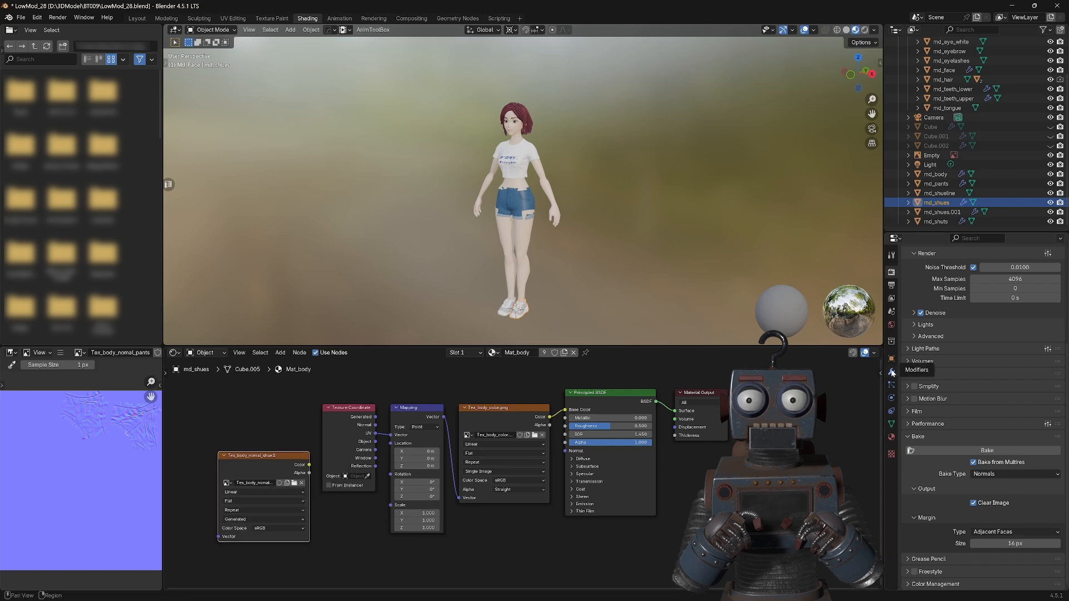
Bake md_shues' Multires detail into Tes_body_nomal_shue1 and save the baked image as a file.
left_click(988, 450)
left_click(60, 353)
mouse_move(119, 374)
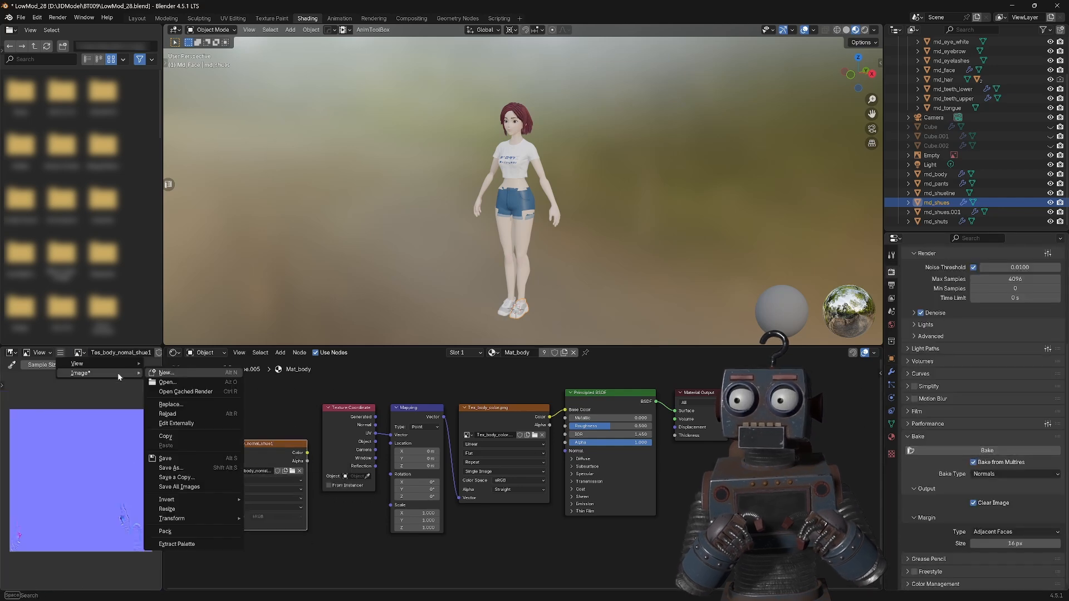
Create a 2048 × 2048 px image named Tex_body_nomal_shue2 and bake md_shues.001's Multires normals into it.
left_click(252, 460)
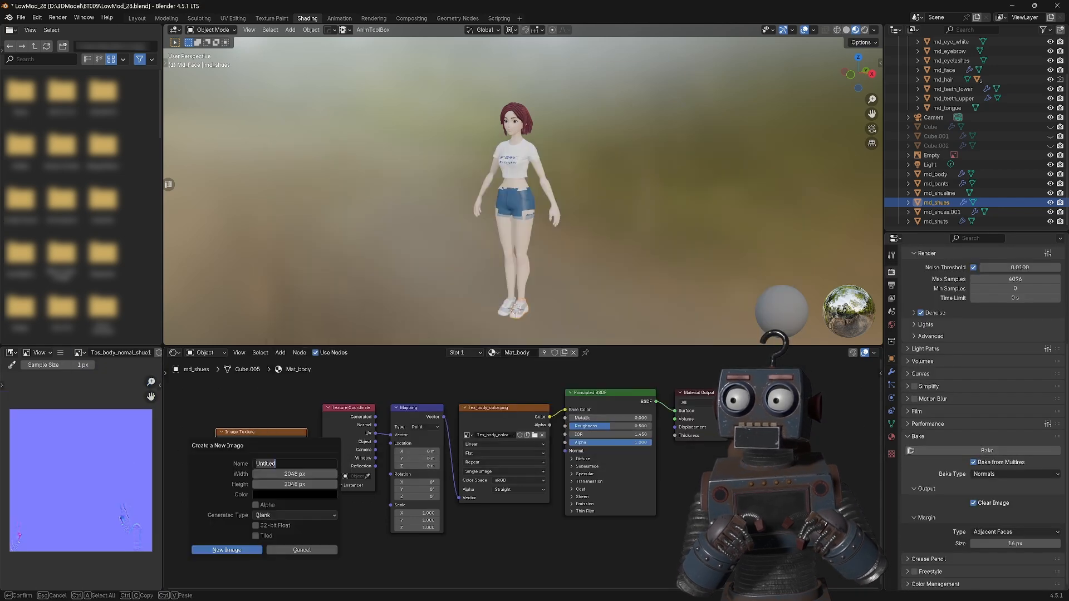
type("Tex_body_nomal_shue2")
key("Return")
left_click(941, 212)
left_click(987, 450)
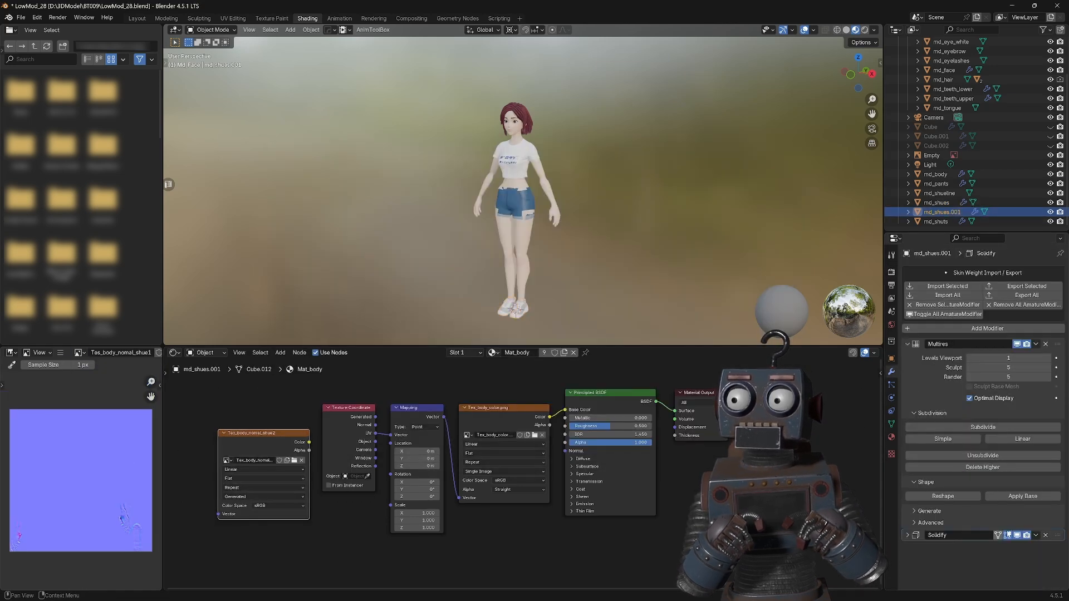
Bake md_shuts' Multires normals into a new 2048 × 2048 px image named Tex_Body_nomal_shuts.
left_click(935, 221)
type("Te")
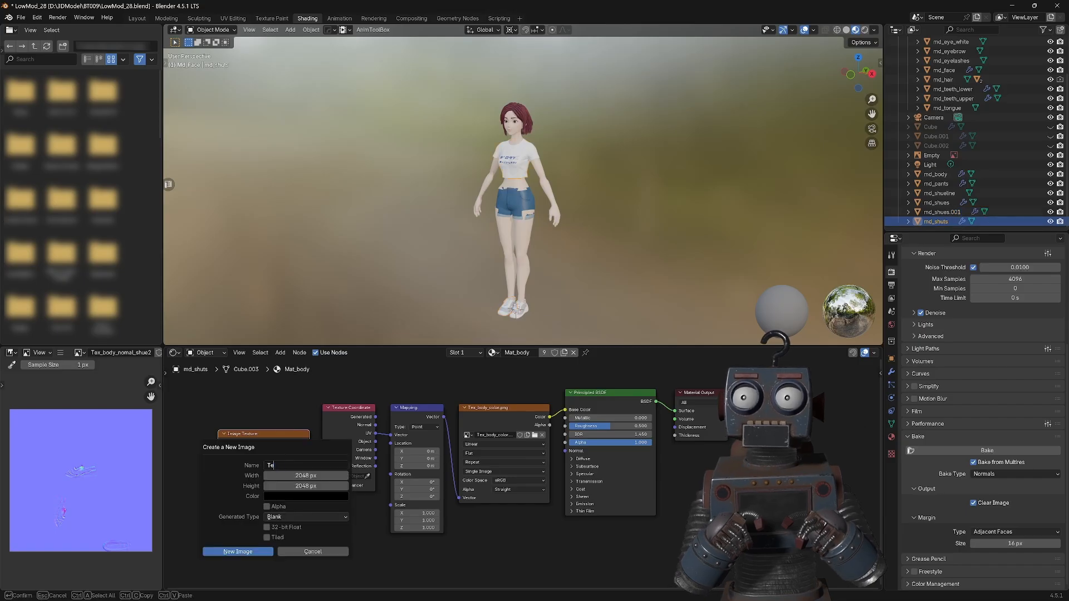
type("x_Body_nomal_shuts")
key("Return")
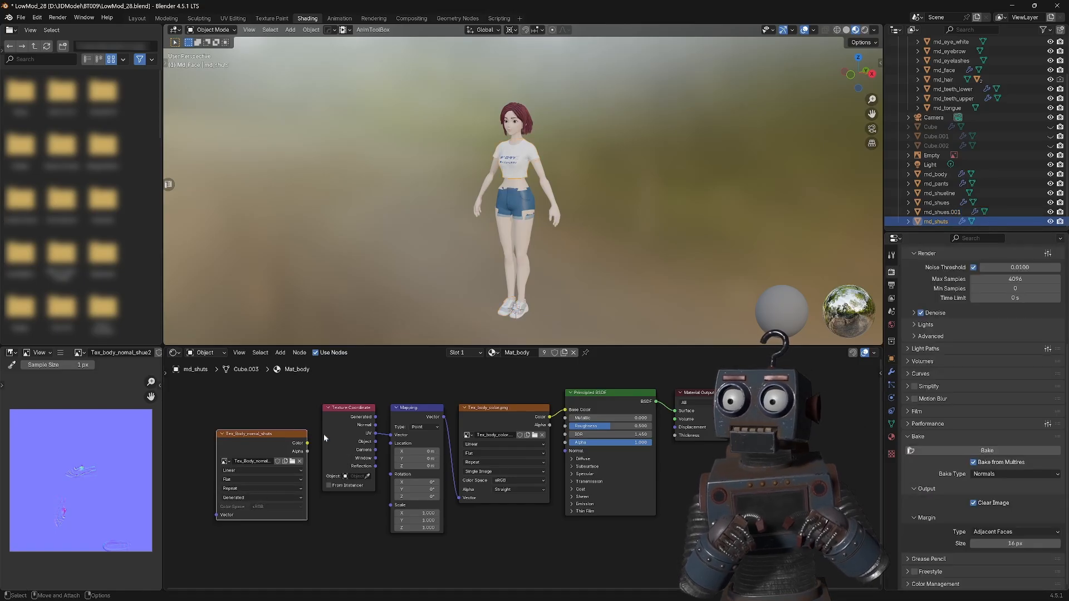
Display the baked Tex_Body_nomal_shuts image in the image editor and save it as a file.
left_click(79, 353)
left_click(120, 453)
left_click(60, 353)
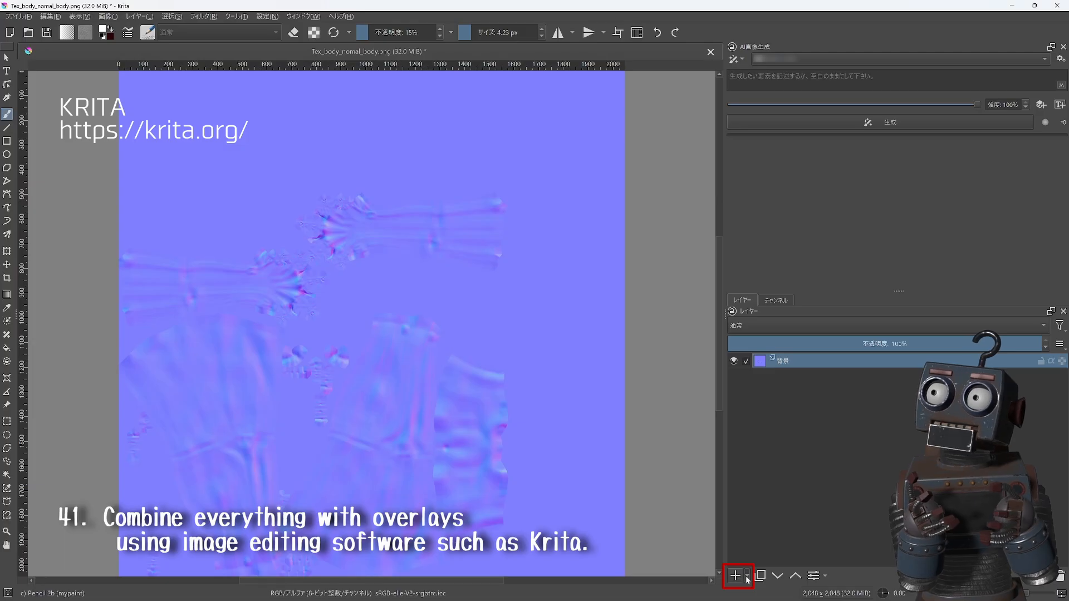
In Krita, add Tex_body_nomal_pants.png as a file layer above the body normal map and set its blending mode to Overlay.
left_click(748, 578)
left_click(791, 501)
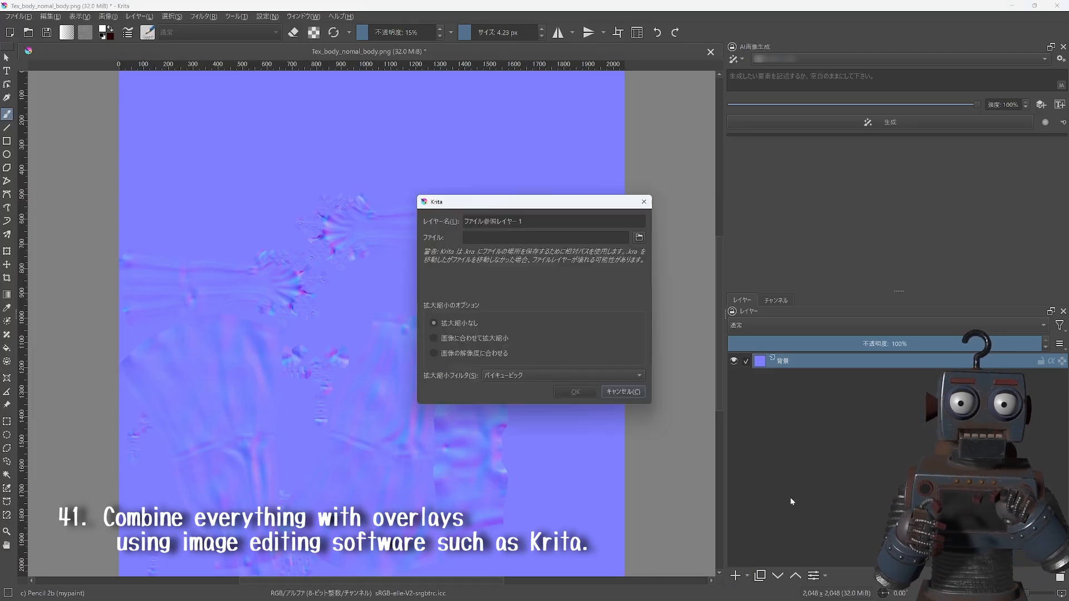
left_click(639, 237)
double_click(700, 290)
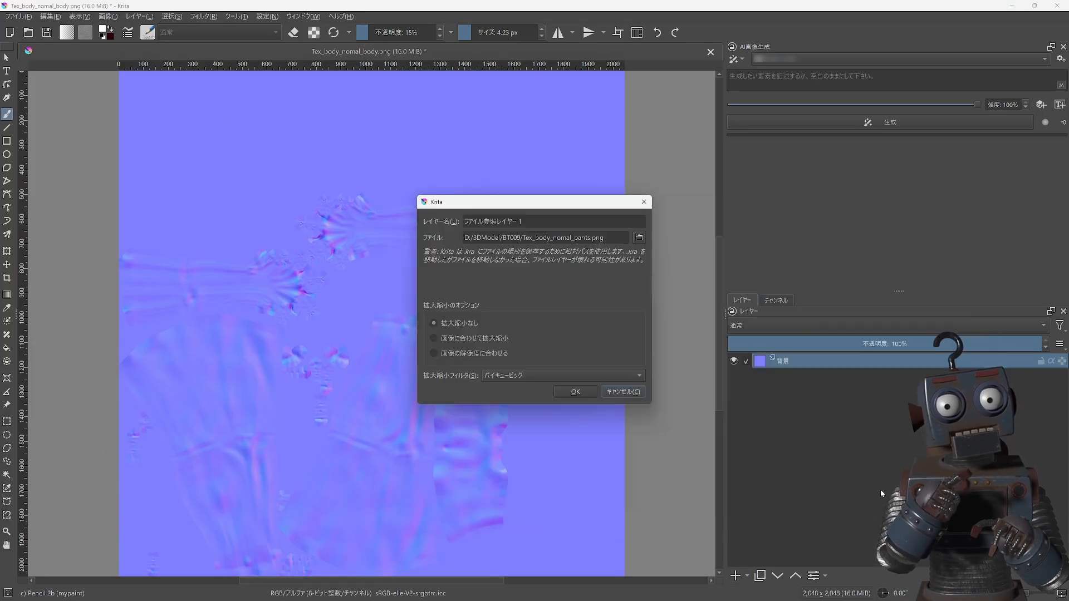
key("Return")
left_click(886, 325)
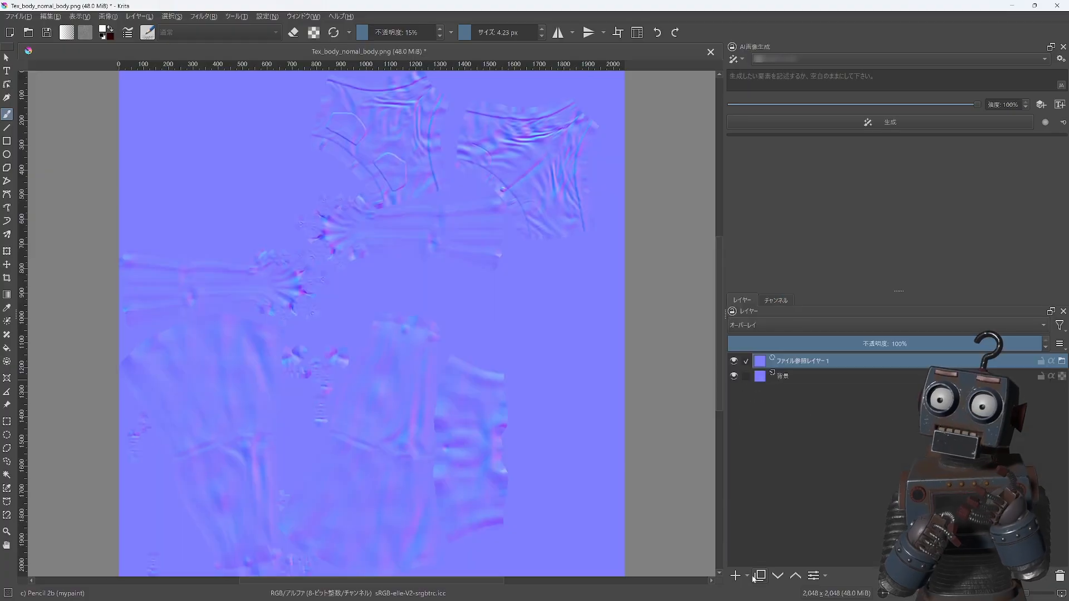
Add Tex_body_nomal_shue2.png as a second file layer and set its blending mode to Overlay.
left_click(748, 578)
left_click(791, 501)
left_click(639, 237)
double_click(862, 291)
left_click(575, 392)
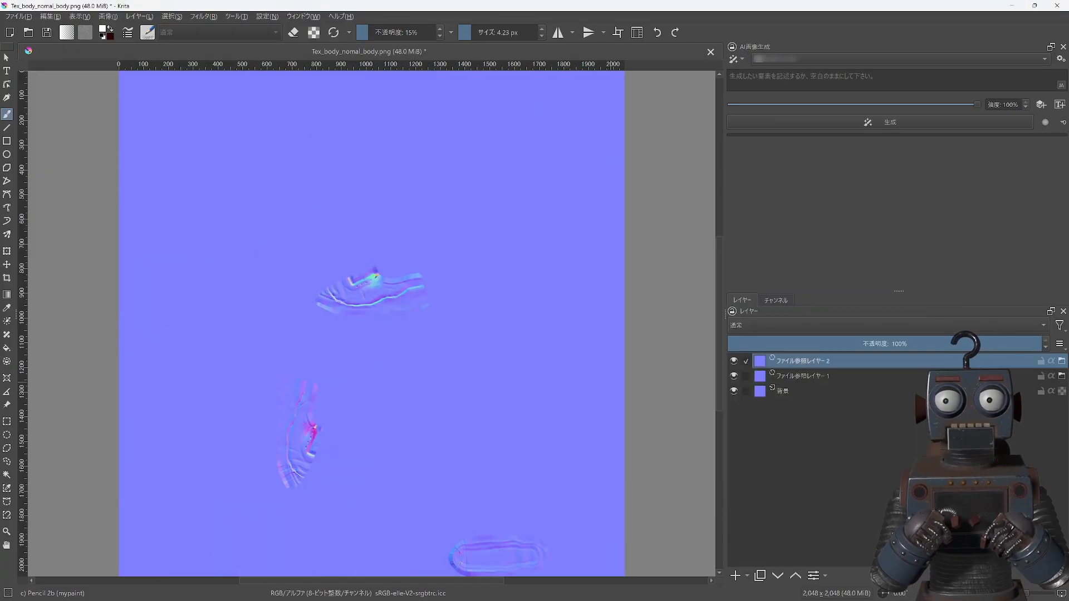
left_click(825, 325)
left_click(813, 338)
Add Tex_Body_nomal_shuts.png as a third file layer and set its blending mode to Overlay.
left_click(748, 577)
left_click(791, 500)
left_click(638, 238)
double_click(911, 296)
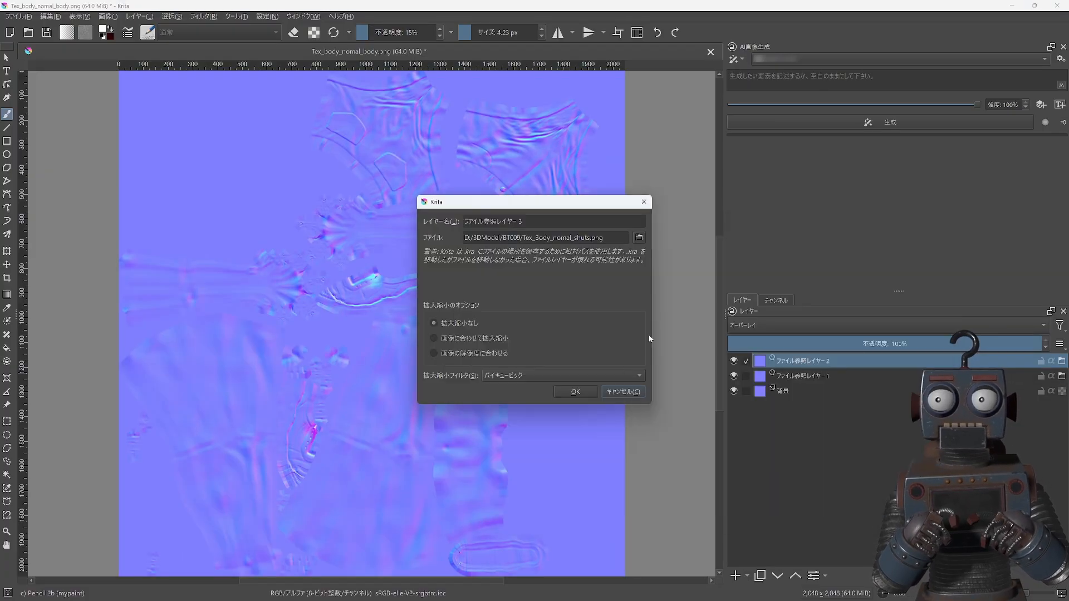
left_click(576, 392)
left_click(791, 325)
left_click(781, 206)
Add Tes_body_nomal_shue1.png as a fourth file layer and set its blending mode to Overlay.
left_click(748, 576)
left_click(782, 495)
left_click(639, 238)
double_click(543, 301)
left_click(575, 391)
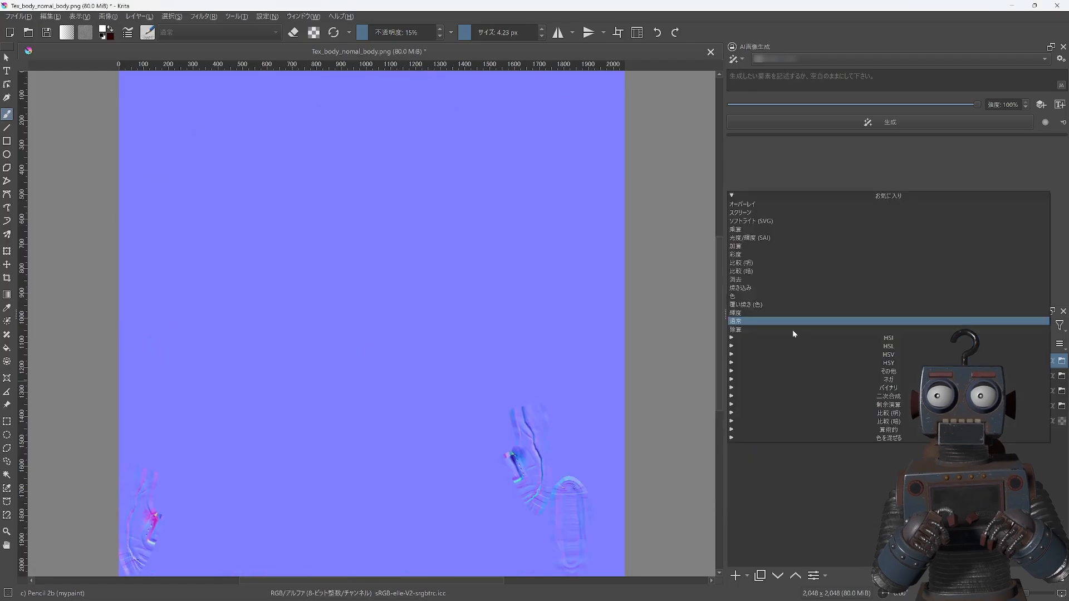
left_click(743, 204)
Export the combined normal map as Tex_body_nomal.png, overwriting the existing file and keeping the default PNG options.
left_click(19, 16)
left_click(34, 124)
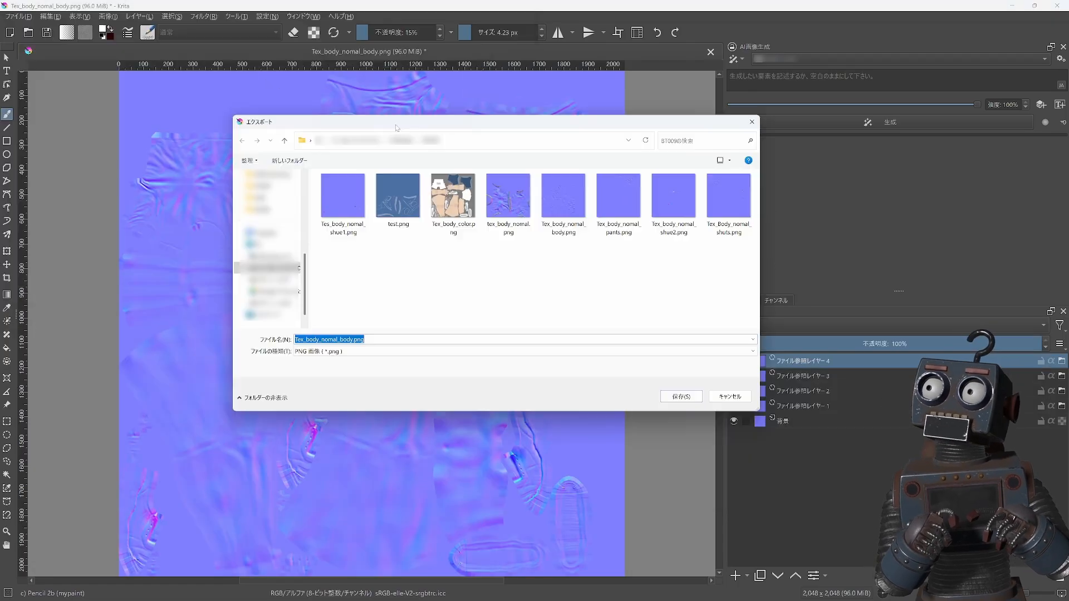
key("Right")
key("BackSpace")
key("BackSpace")
key("BackSpace")
key("BackSpace")
key("BackSpace")
left_click(679, 397)
left_click(551, 307)
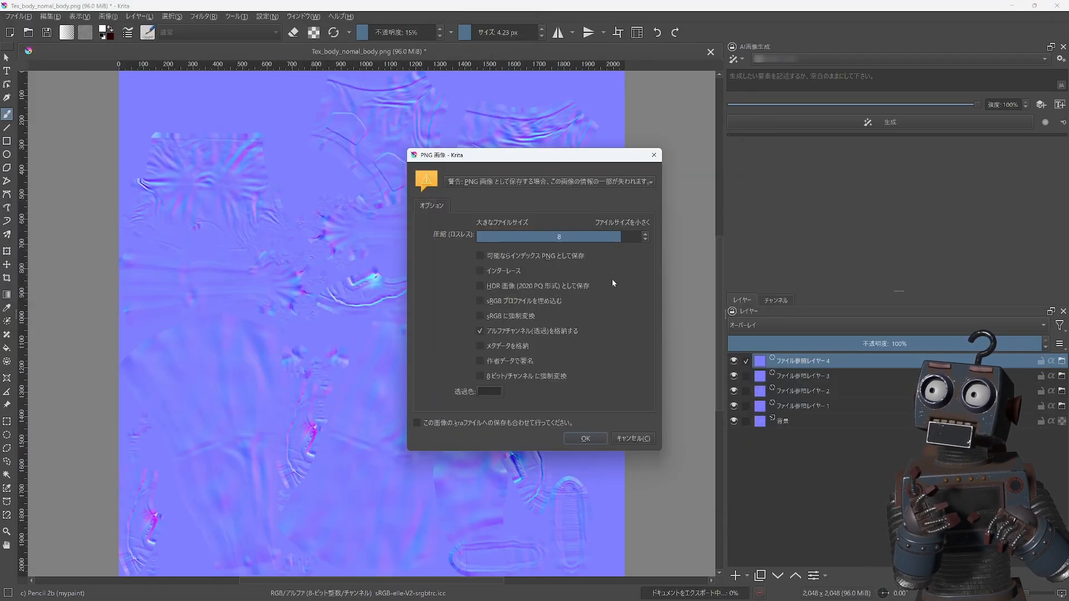
left_click(586, 438)
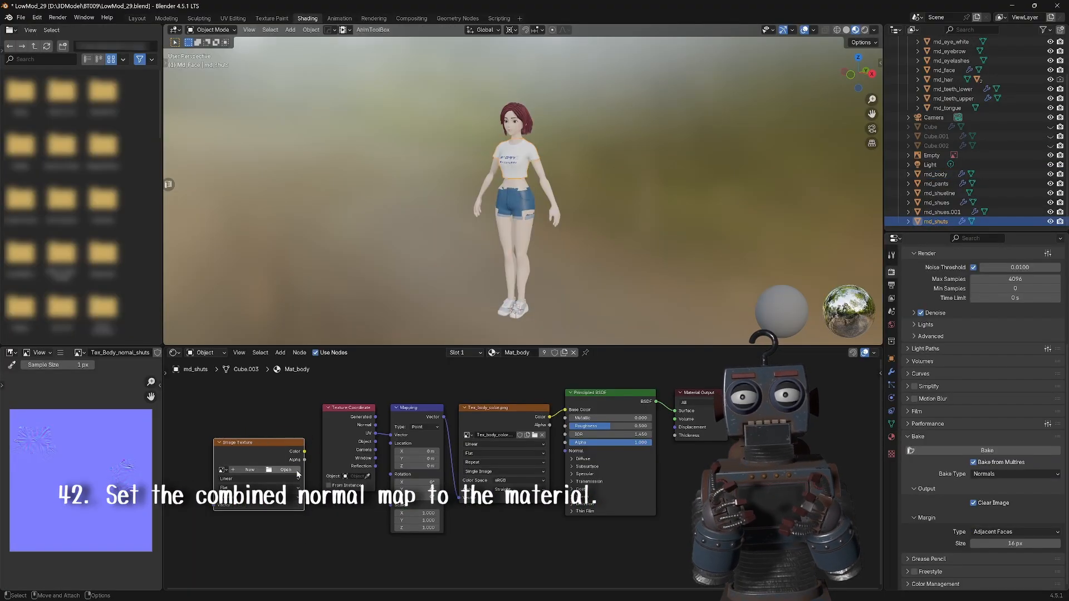
Back in Blender, load tex_body_nomal.png into the empty Image Texture node of Mat_body.
left_click(298, 474)
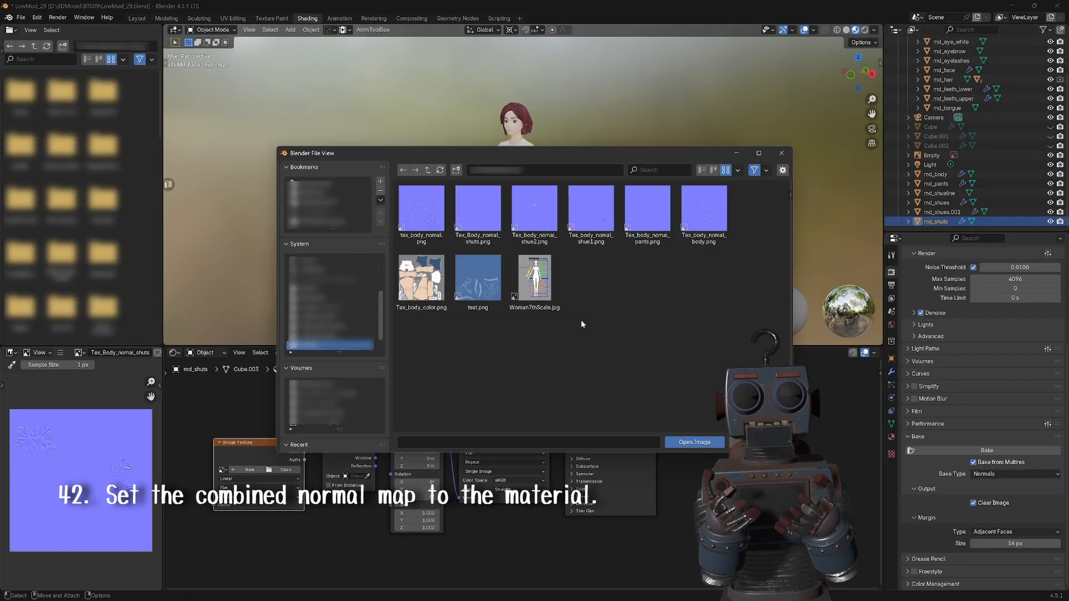
left_click(422, 210)
left_click(692, 443)
middle_click_drag(365, 515, 418, 521)
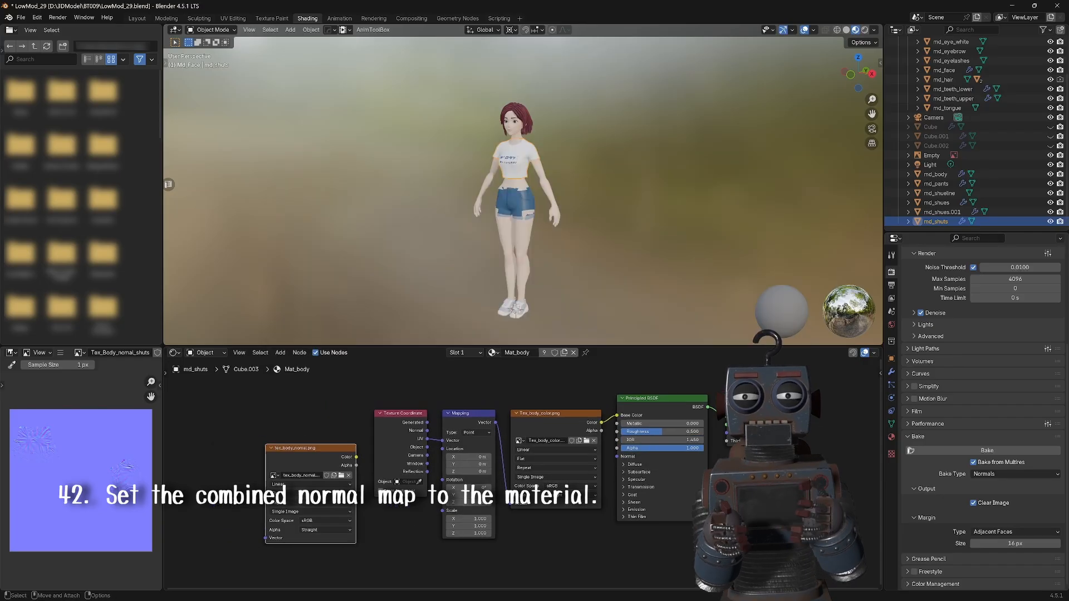
Place the normal-map image node below the colour texture and link the Mapping node's Vector output to its Vector input.
left_click_drag(315, 449, 546, 545)
left_click_drag(377, 395, 465, 432)
left_click_drag(462, 414, 370, 426)
left_click_drag(549, 410, 496, 376)
middle_click_drag(456, 503, 446, 462)
left_click_drag(393, 394, 488, 487)
middle_click_drag(547, 407, 571, 489)
left_click_drag(571, 489, 511, 471)
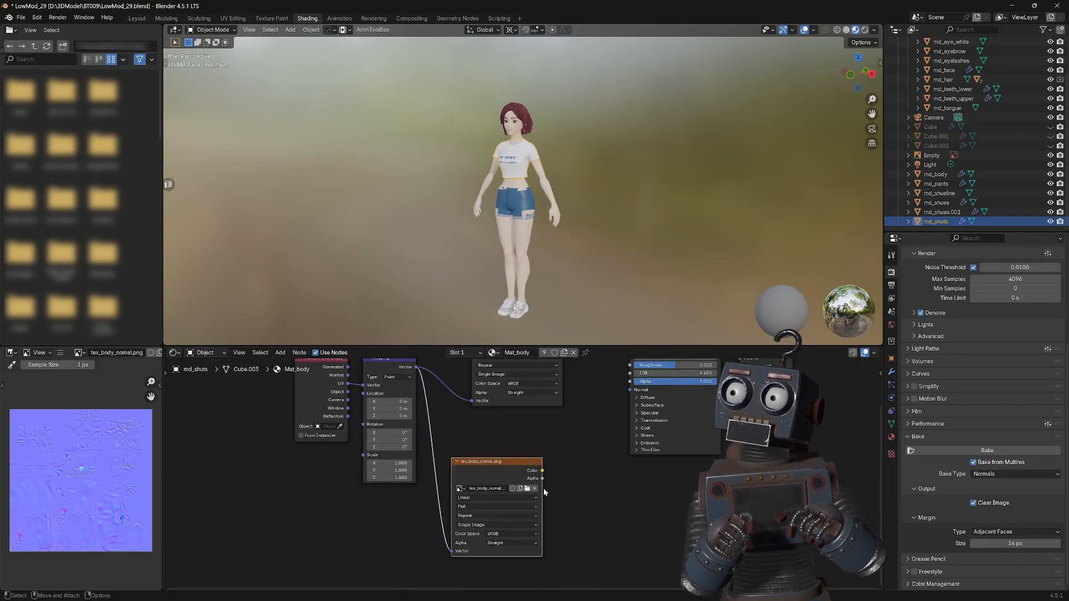
Add a Normal Map node and feed the normal texture's Color output into its Color input.
middle_click_drag(512, 471, 478, 481)
left_click(282, 353)
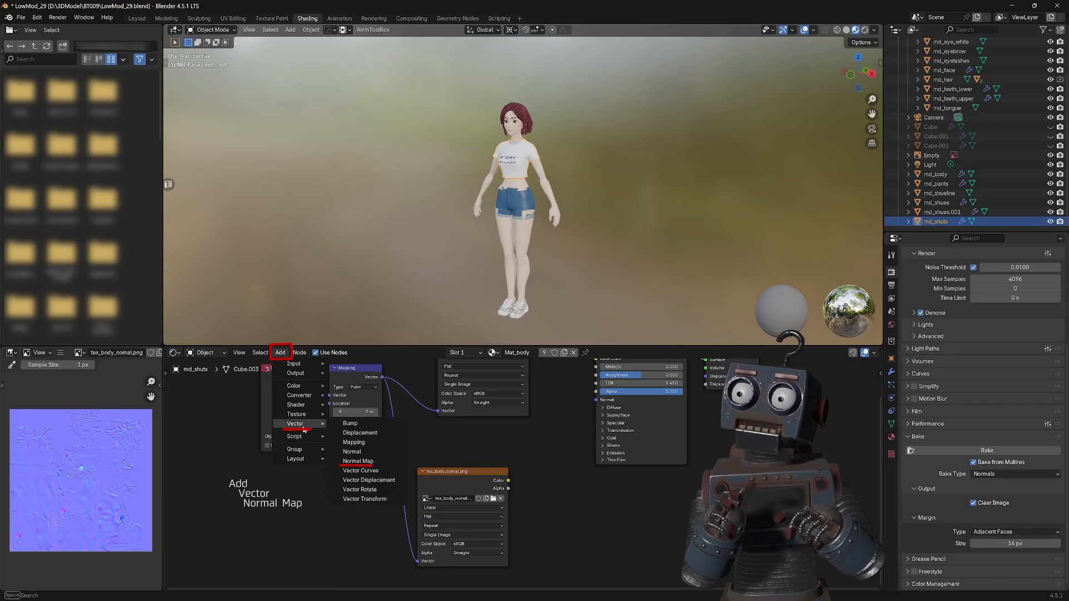
left_click(365, 462)
left_click_drag(489, 486, 482, 480)
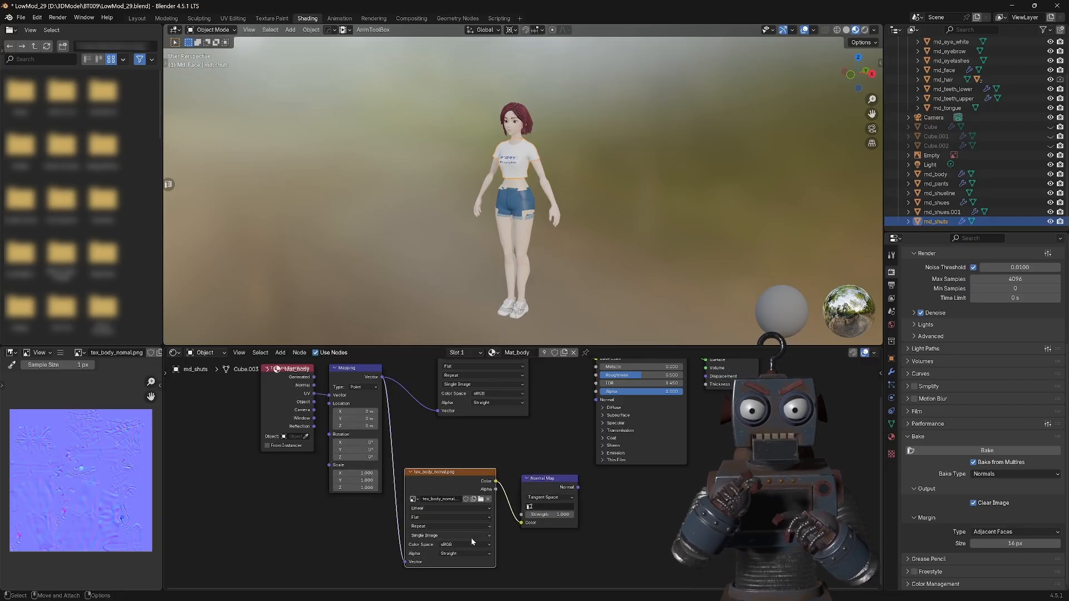
Set the normal texture's color space to Non-Color and connect the Normal Map node to the Principled BSDF's Normal input.
left_click(480, 547)
left_click(543, 505)
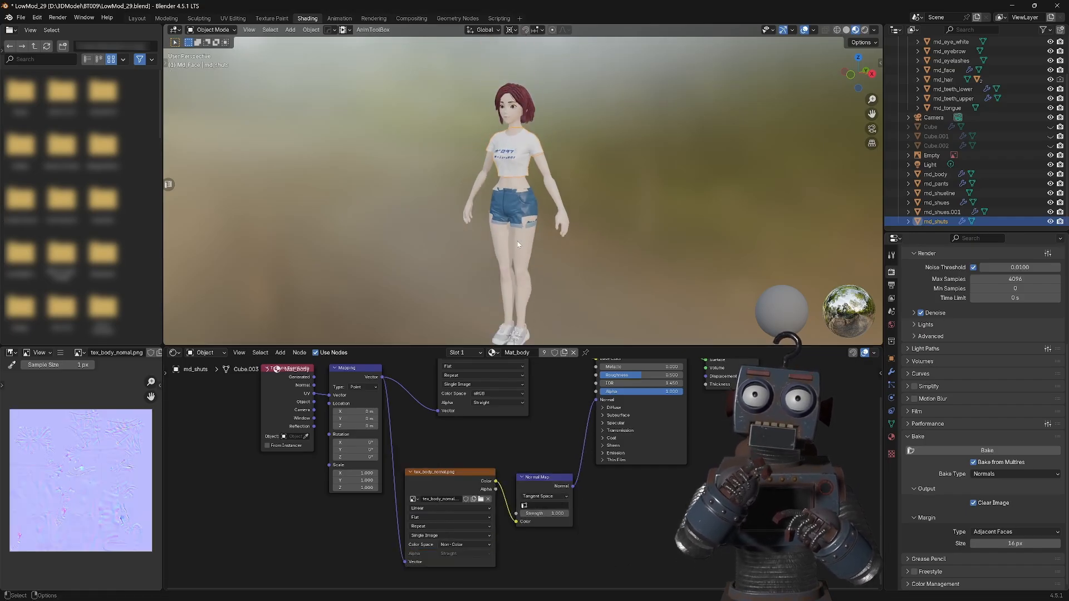
scroll(521, 249, "up", 2)
mouse_move(524, 246)
middle_mouse_down()
mouse_move(534, 240)
mouse_move(519, 236)
mouse_move(533, 233)
middle_mouse_up()
scroll(548, 402, "down", 2)
middle_click_drag(552, 399, 549, 463)
left_click_drag(483, 398, 463, 389)
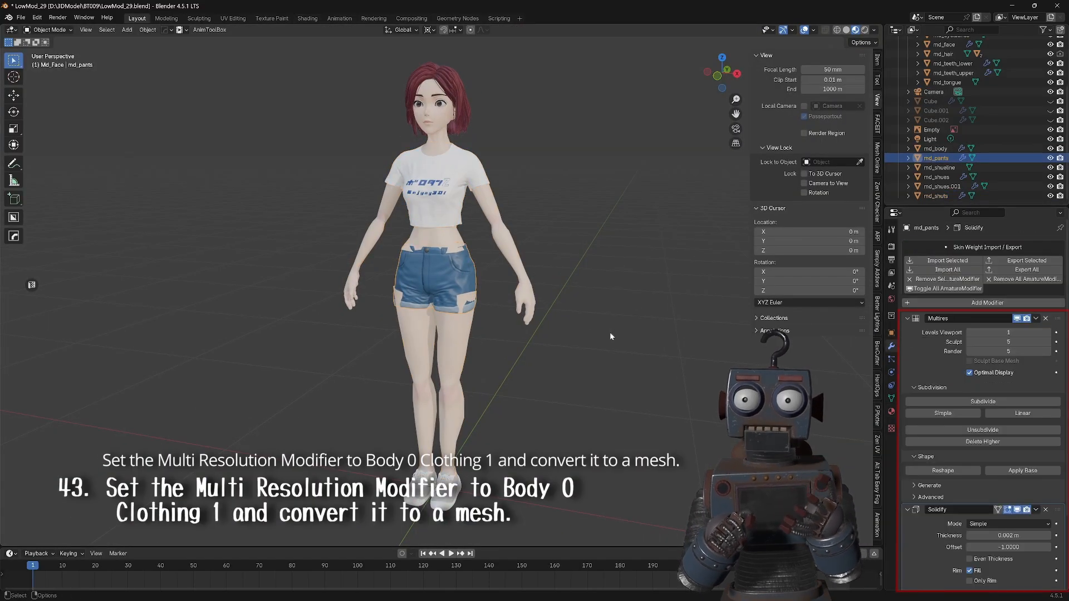
Check the Multires and Solidify modifier settings on the shoe and shirt objects before conversion.
scroll(610, 336, "up", 3)
left_click(938, 176)
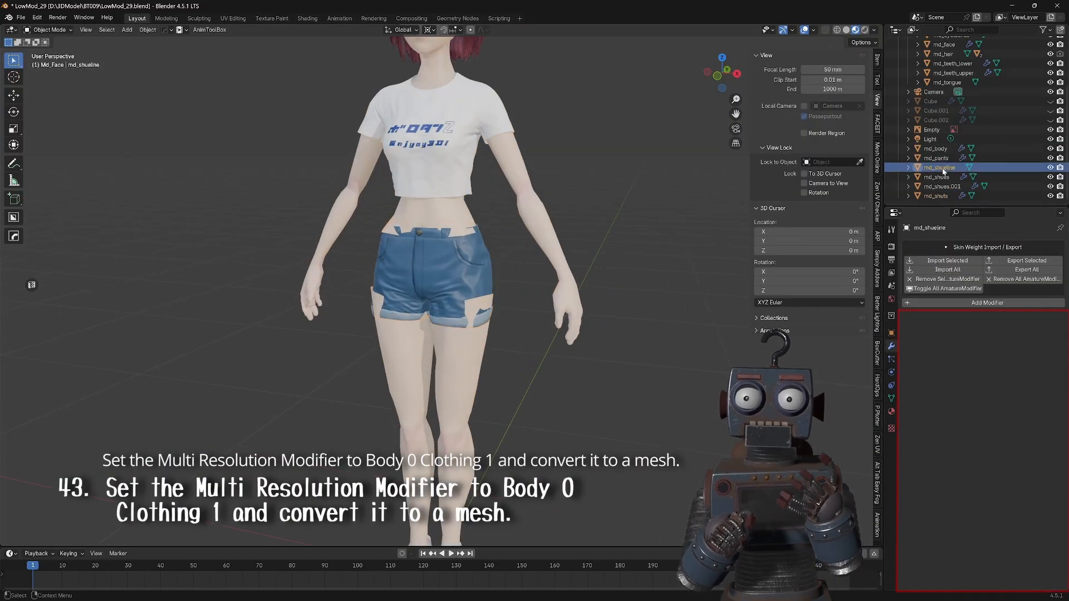
left_click_drag(1017, 510, 1027, 510)
left_click(947, 196)
scroll(577, 279, "down", 2)
middle_click_drag(577, 280, 573, 277)
Select md_pants, md_shues, md_shues.001, md_shuts and md_body together and convert them to meshes.
left_click(940, 159)
left_click(944, 178, "ctrl")
left_click(947, 187, "ctrl")
left_click(948, 198, "ctrl")
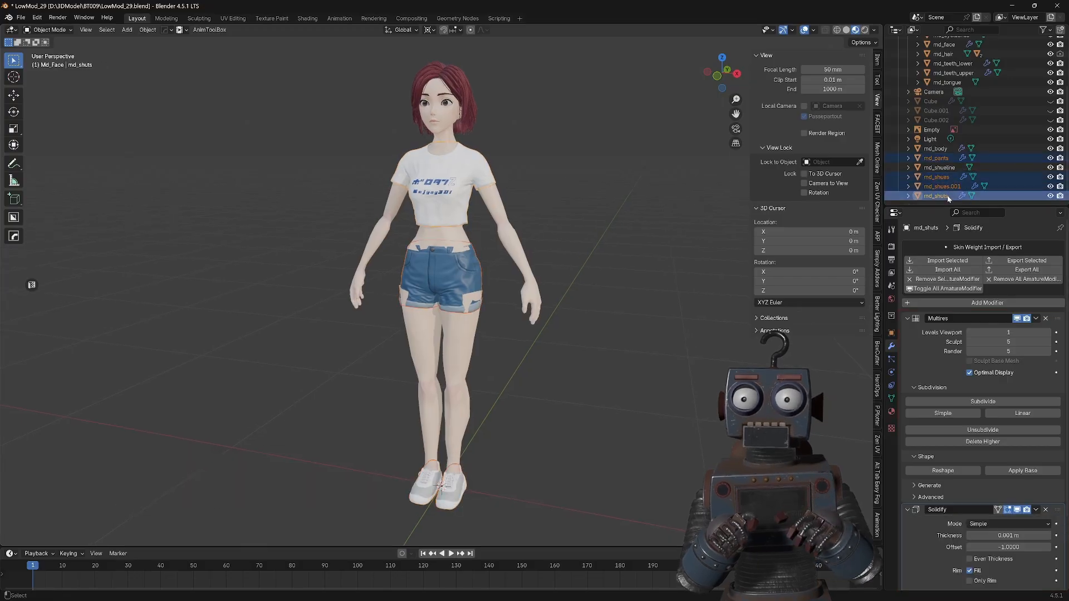
left_click(940, 149, "ctrl")
left_click(147, 30)
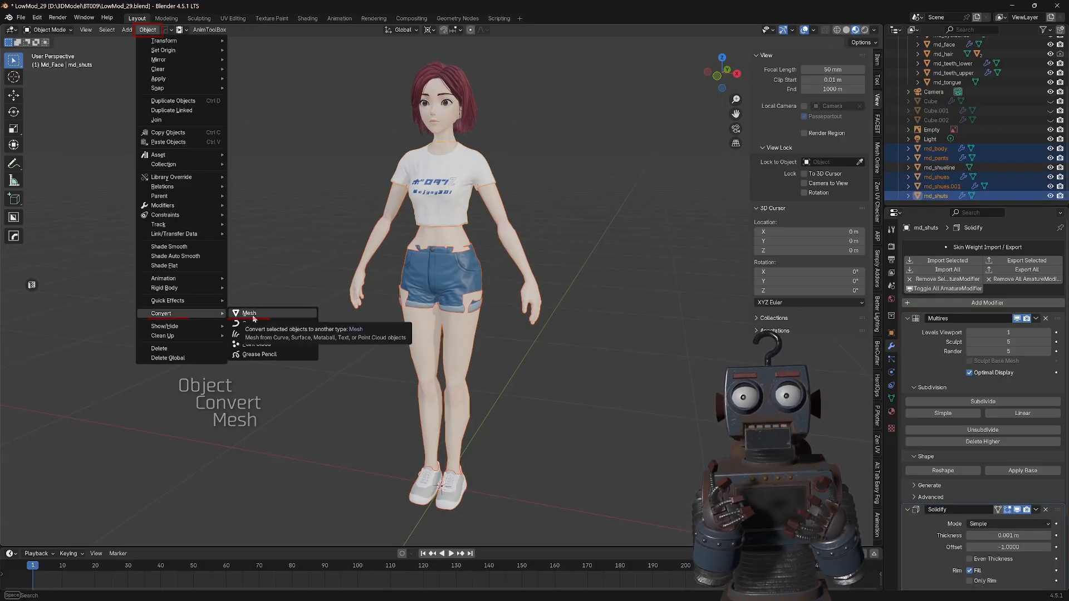
left_click(249, 314)
Join the two shoe objects md_shues and md_shues.001 into a single object.
left_click(937, 177)
left_click(942, 186, "ctrl")
left_click(147, 30)
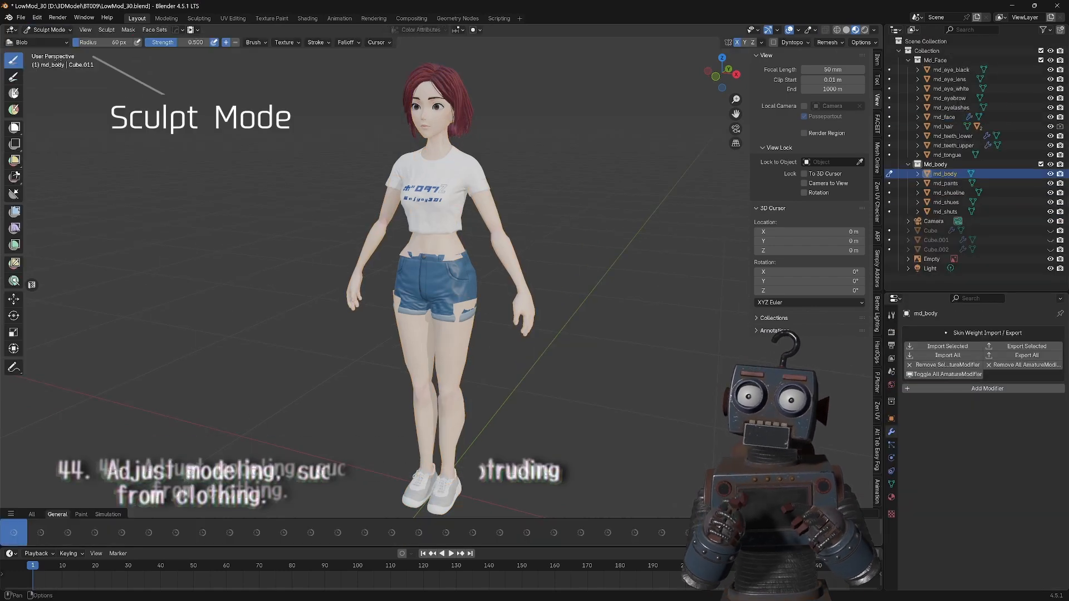
In Sculpt Mode on md_body, use the Grab brush at strength 0.400 to pull the protruding thighs inside the shorts' hems.
scroll(479, 279, "up", 5)
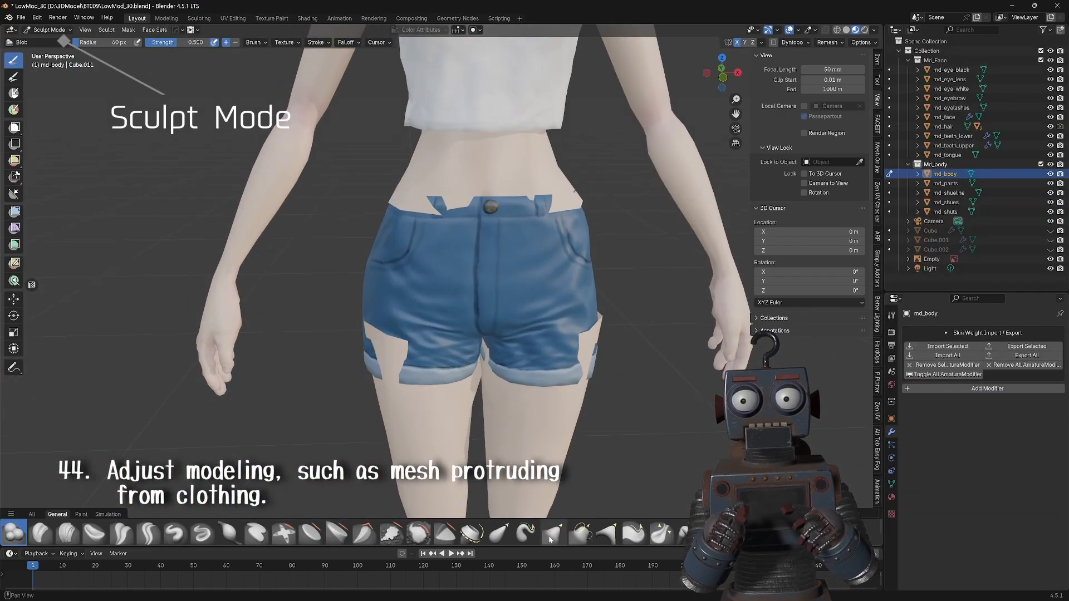
mouse_move(610, 338)
middle_mouse_down()
mouse_move(362, 347)
mouse_move(466, 343)
mouse_move(488, 322)
middle_mouse_up()
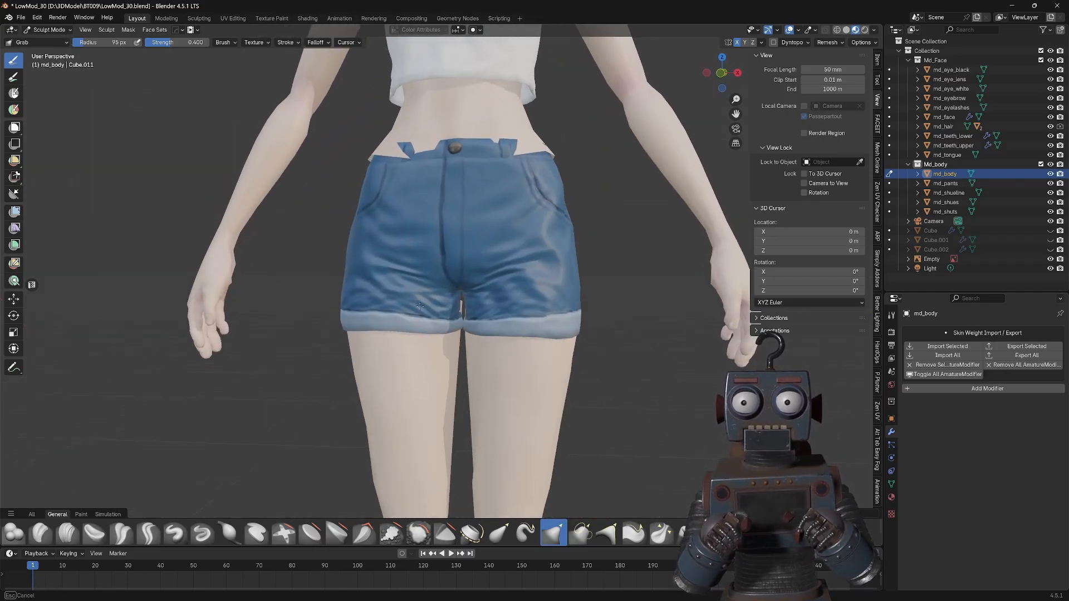
middle_click_drag(420, 305, 620, 276)
Grab the overlapping mesh around the shorts up close, switching the sculpted object and resizing the brush as needed.
scroll(462, 272, "up", 5)
mouse_move(462, 273)
middle_mouse_down()
mouse_move(483, 270)
mouse_move(453, 259)
mouse_move(507, 251)
mouse_move(491, 296)
mouse_move(508, 308)
mouse_move(543, 241)
mouse_move(504, 252)
middle_mouse_up()
key("alt+q")
left_click_drag(493, 271, 491, 269)
mouse_move(492, 270)
middle_mouse_down()
mouse_move(502, 228)
mouse_move(440, 220)
middle_mouse_up()
key("f")
left_click(510, 234)
key("alt+q")
scroll(592, 175, "down", 3)
Fix the overlap between the body and the shorts' waistband with the Grab brush, switching the sculpted object and resizing the brush as needed.
mouse_move(592, 175)
middle_mouse_down()
mouse_move(479, 226)
mouse_move(561, 184)
mouse_move(518, 215)
mouse_move(552, 208)
mouse_move(534, 215)
middle_mouse_up()
scroll(501, 217, "up", 3)
key("alt+q")
key("alt+q")
key("alt+q")
key("f")
left_click(532, 202)
key("alt+q")
middle_click_drag(518, 356, 490, 144, "shift")
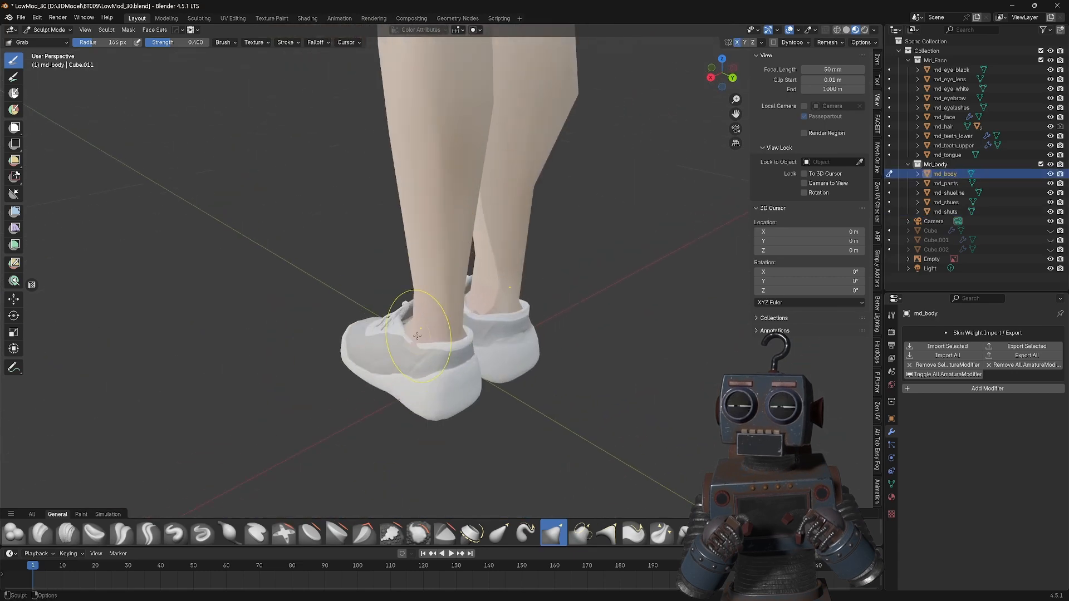
Go over the ankles, legs, arm and hand of md_body with the Grab brush, resizing it for each area.
mouse_move(490, 279)
middle_mouse_down()
mouse_move(540, 304)
mouse_move(540, 328)
mouse_move(509, 273)
mouse_move(478, 250)
mouse_move(598, 230)
middle_mouse_up()
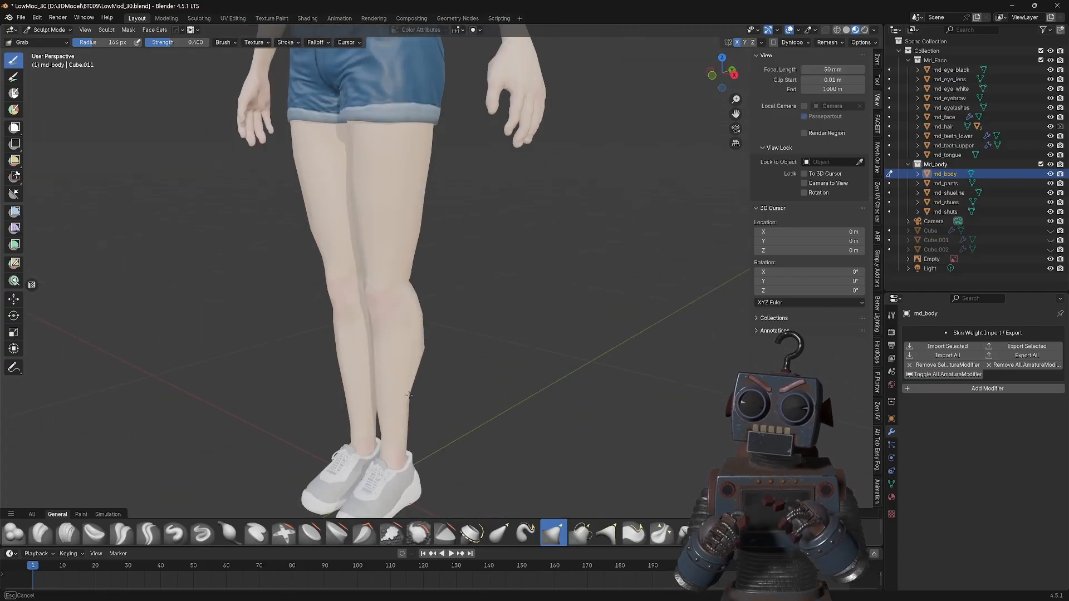
mouse_move(409, 395)
middle_mouse_down()
mouse_move(455, 273)
mouse_move(580, 234)
middle_mouse_up()
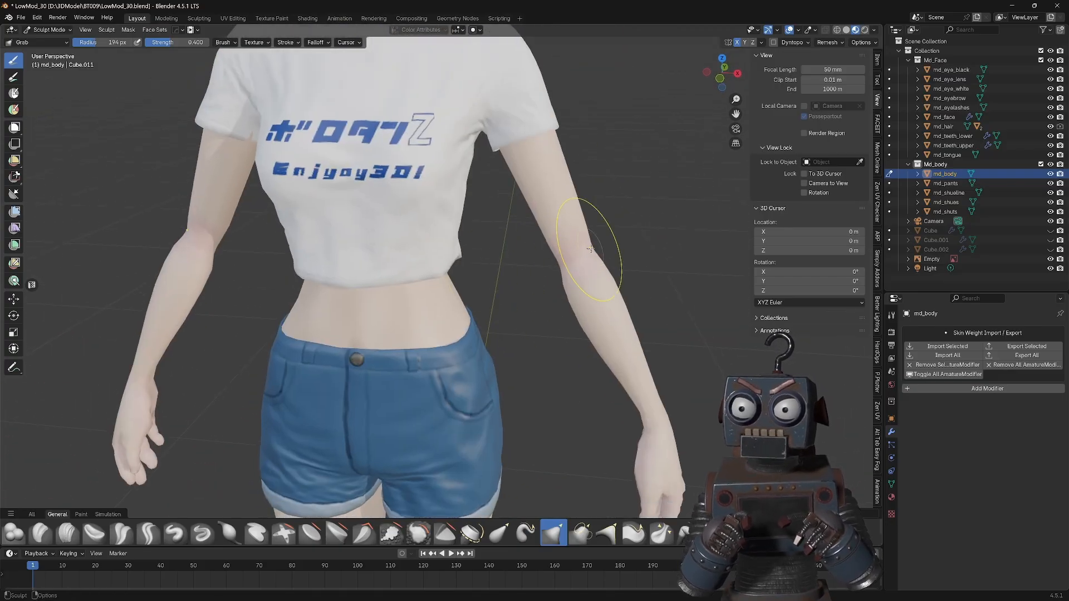
mouse_move(574, 304)
middle_mouse_down()
mouse_move(649, 224)
mouse_move(530, 226)
mouse_move(210, 287)
mouse_move(220, 294)
mouse_move(221, 179)
mouse_move(512, 268)
mouse_move(494, 175)
mouse_move(312, 377)
mouse_move(435, 312)
middle_mouse_up()
key("f")
left_click(512, 291)
scroll(513, 292, "down", 3)
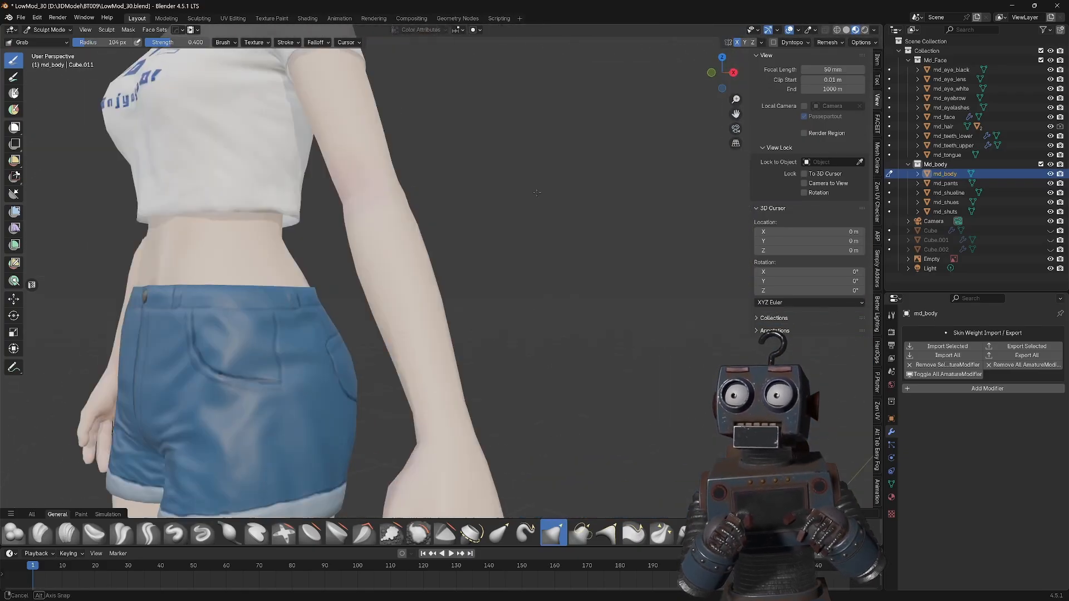
scroll(489, 227, "down", 3)
scroll(489, 227, "up", 4)
mouse_move(568, 228)
middle_mouse_down("shift")
mouse_move(496, 303)
mouse_move(499, 370)
mouse_move(518, 372)
middle_mouse_up("shift")
key("f")
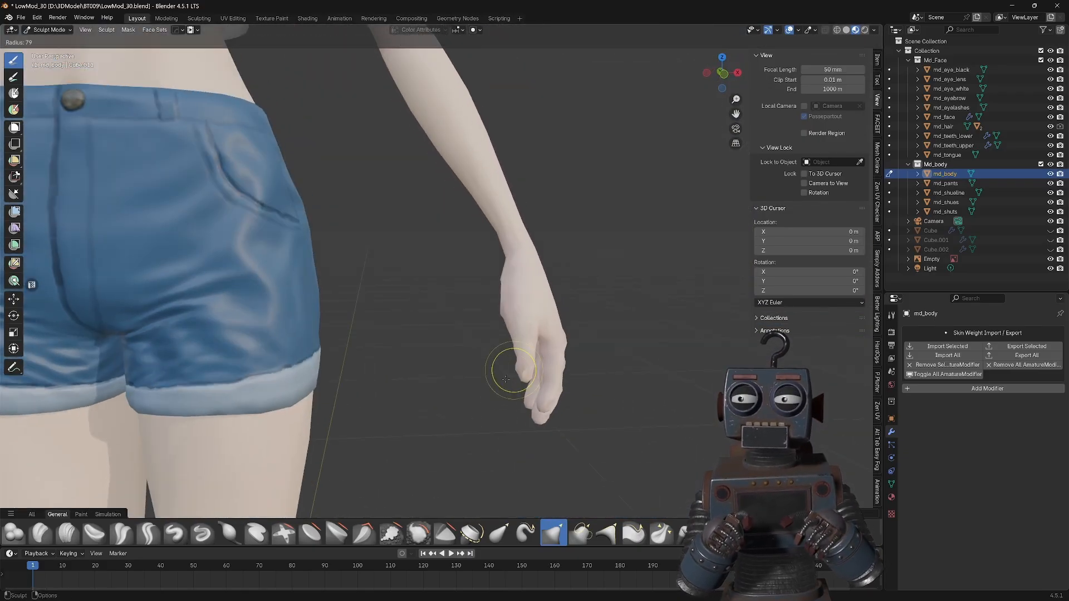
left_click(524, 372)
Touch up the fingers of md_body with the Inflate/Deflate brush at radius 112 px and strength 0.500.
mouse_move(509, 320)
middle_mouse_down()
mouse_move(518, 311)
mouse_move(453, 346)
middle_mouse_up()
key("f")
left_click(504, 453)
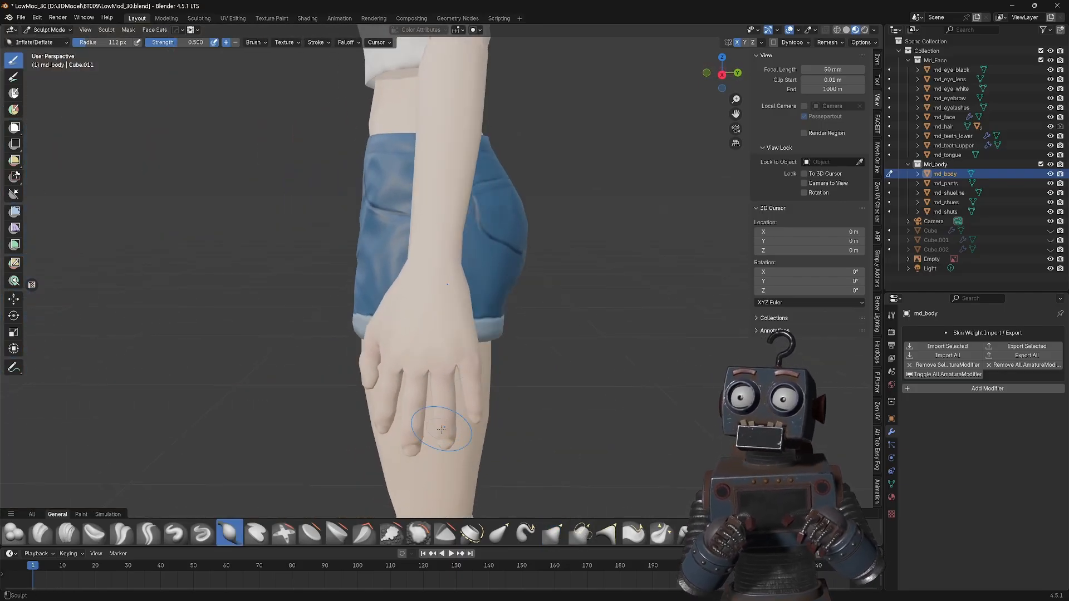
mouse_move(442, 429)
middle_mouse_down()
mouse_move(455, 415)
mouse_move(425, 417)
mouse_move(449, 413)
mouse_move(490, 432)
middle_mouse_up()
scroll(473, 362, "down", 7)
scroll(490, 390, "up", 6)
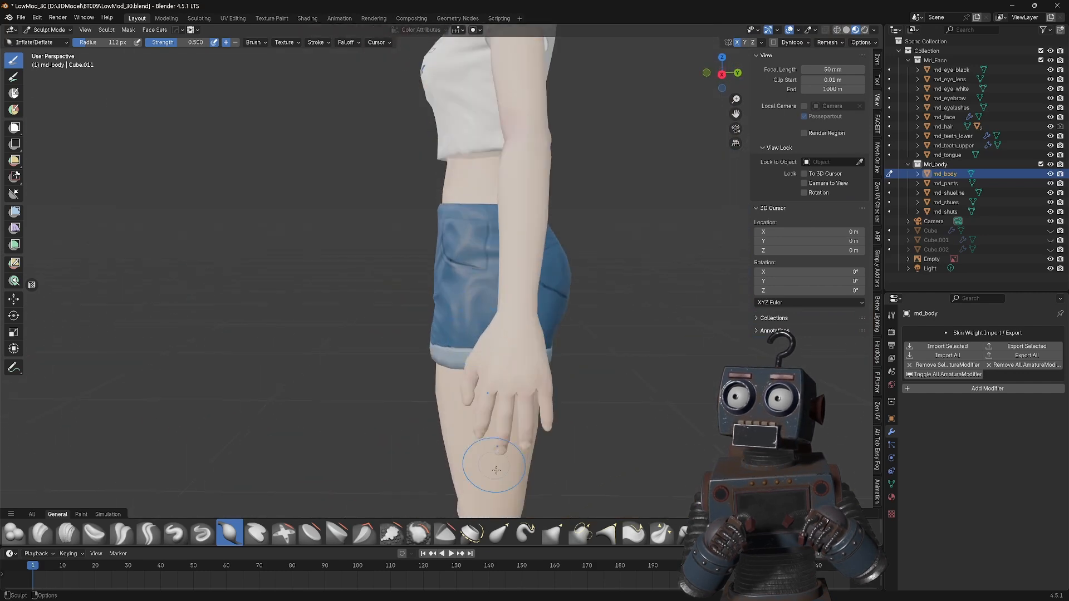
Adjust the shape of the hand with the Elastic Grab brush at radius 113 px and strength 0.500.
left_click(499, 533)
left_click_drag(521, 352, 523, 345)
mouse_move(516, 384)
middle_mouse_down()
mouse_move(473, 379)
mouse_move(522, 344)
mouse_move(624, 346)
mouse_move(690, 360)
mouse_move(682, 368)
middle_mouse_up()
key("f")
left_click(524, 359)
scroll(523, 344, "down", 6)
scroll(624, 335, "up", 6)
scroll(701, 426, "down", 8)
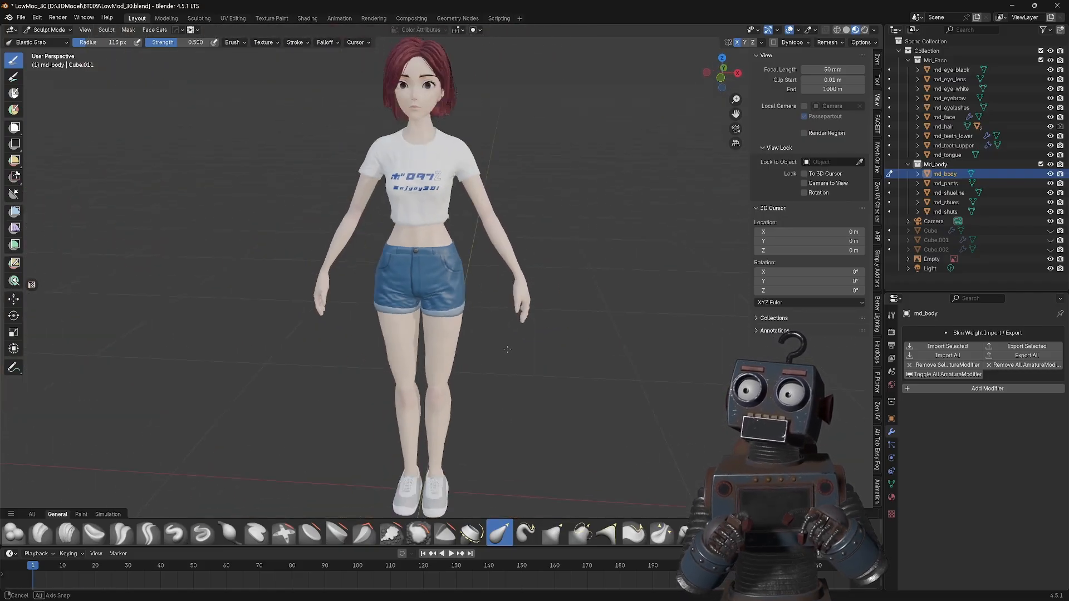
Return to Object Mode and replace the material on md_pants with a new one named Mat_jeans.
key("ctrl+Tab")
left_click(573, 346)
middle_click_drag(522, 266, 484, 339)
scroll(501, 340, "up", 2)
left_click(434, 335)
left_click(892, 498)
left_click(1061, 341)
left_click(947, 370)
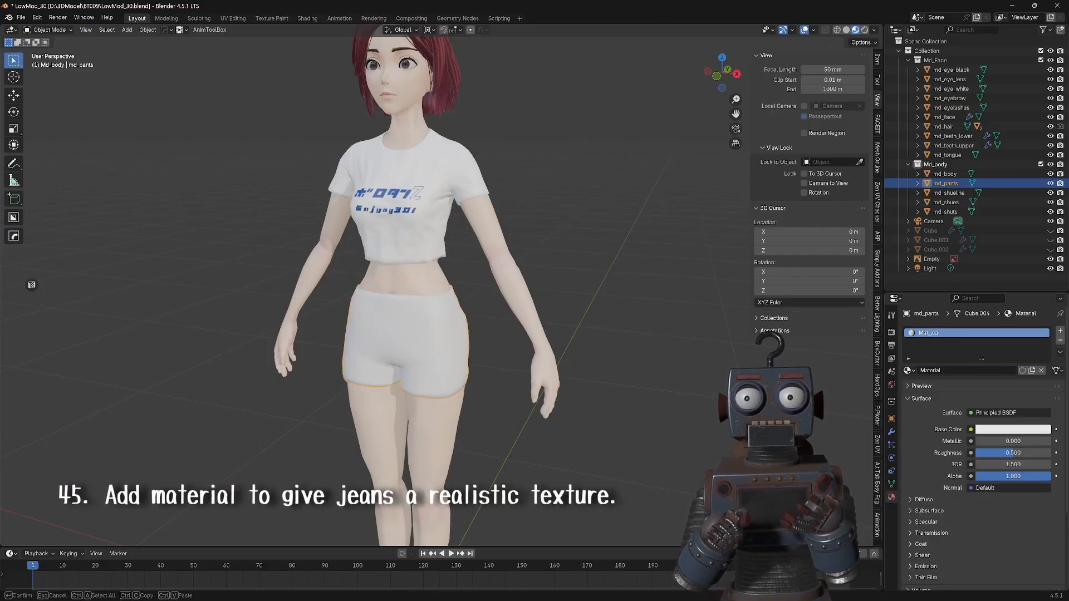
key("Return")
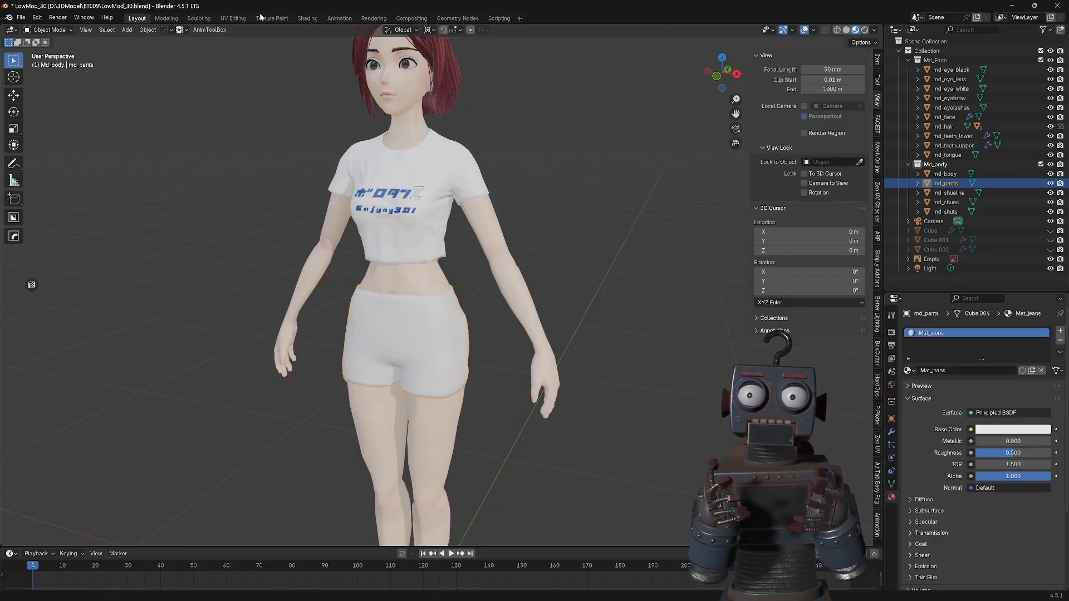
In the Shading workspace, copy md_body's texture, mapping and normal map nodes and paste them into the Mat_jeans material.
left_click(308, 18)
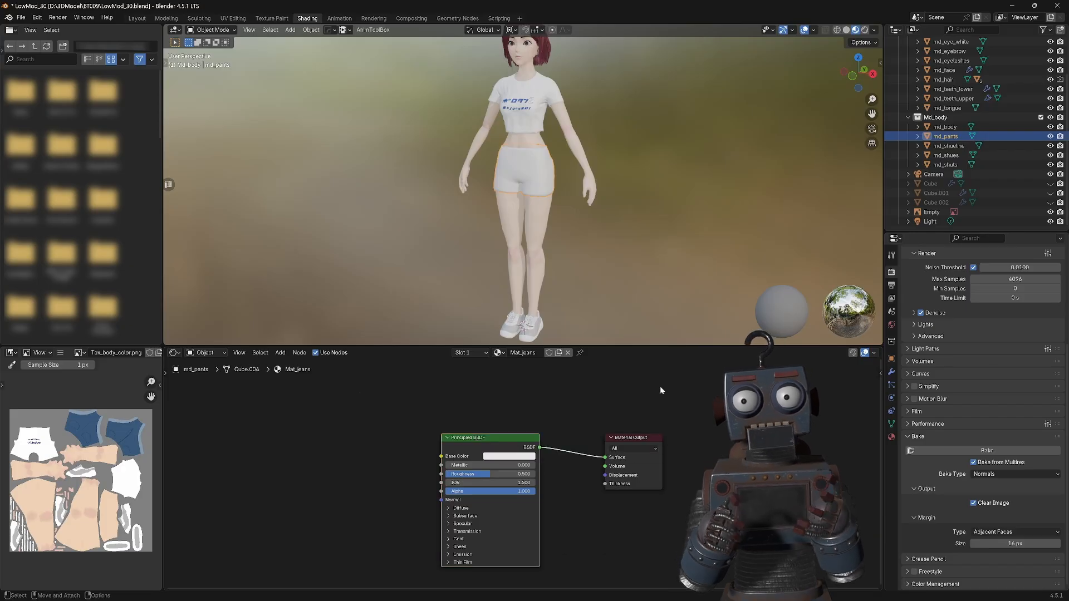
left_click(946, 127)
left_click_drag(387, 415, 539, 558)
key("ctrl+c")
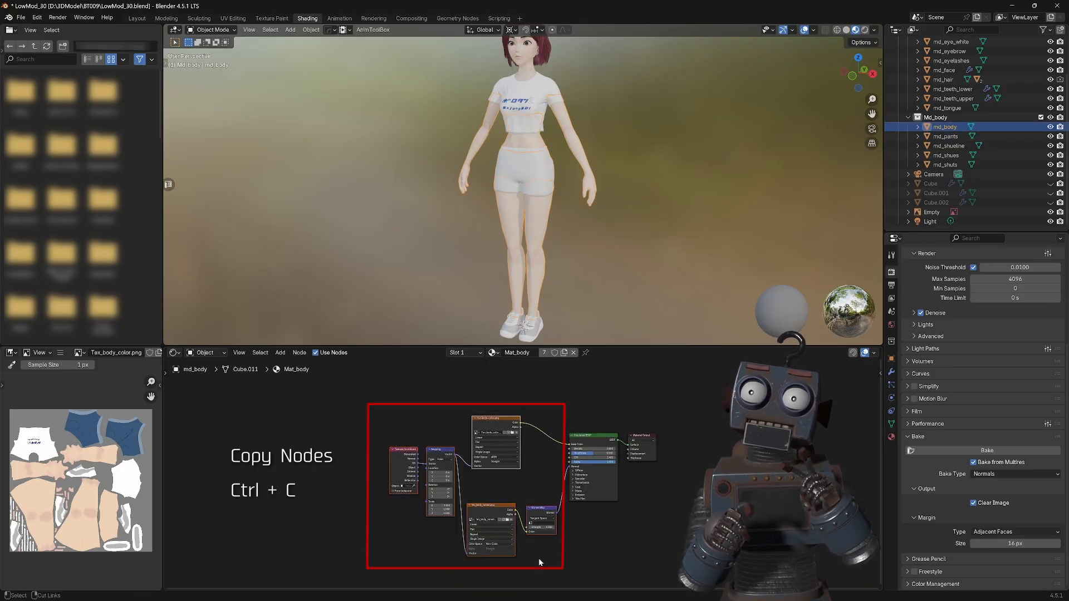
left_click(945, 136)
key("ctrl+v")
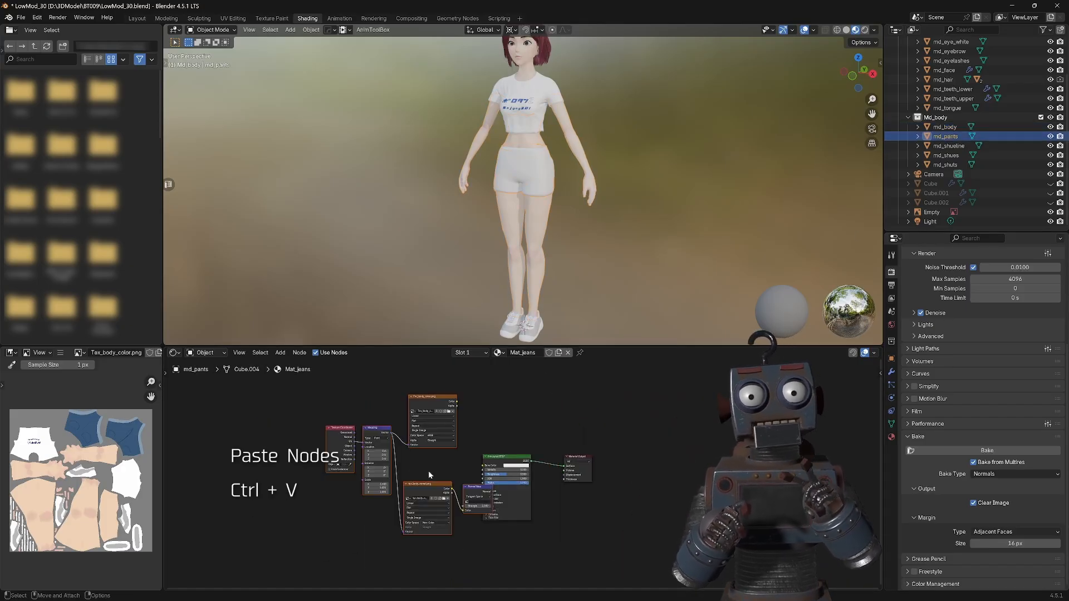
Connect the pasted color texture to Base Color and the Normal Map to Normal on the Mat_jeans Principled BSDF, and arrange the nodes.
key("g")
left_click(429, 543)
scroll(358, 443, "up", 4)
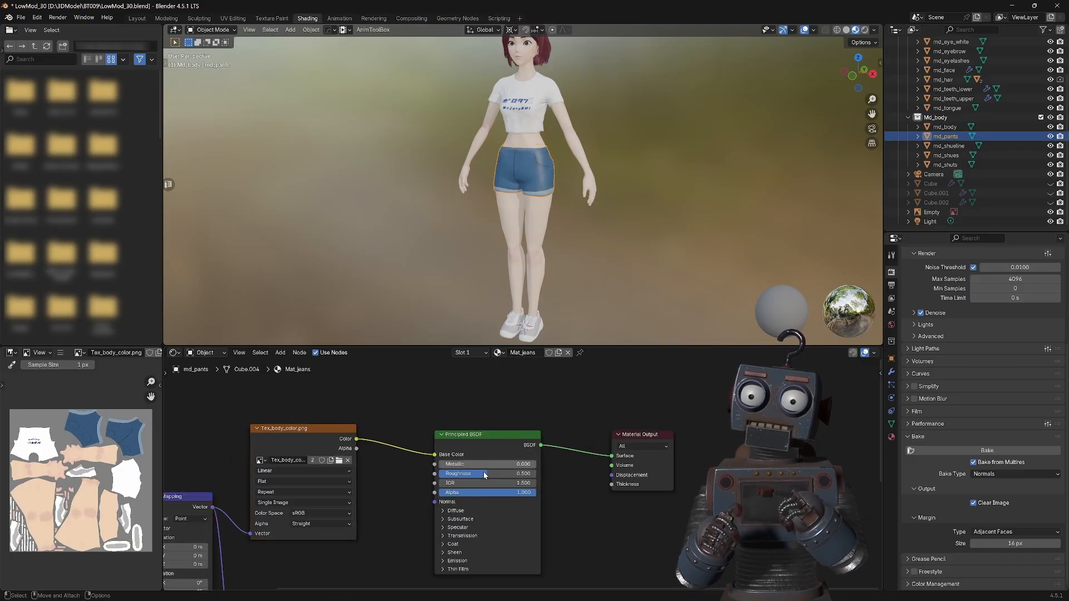
scroll(484, 472, "down", 2)
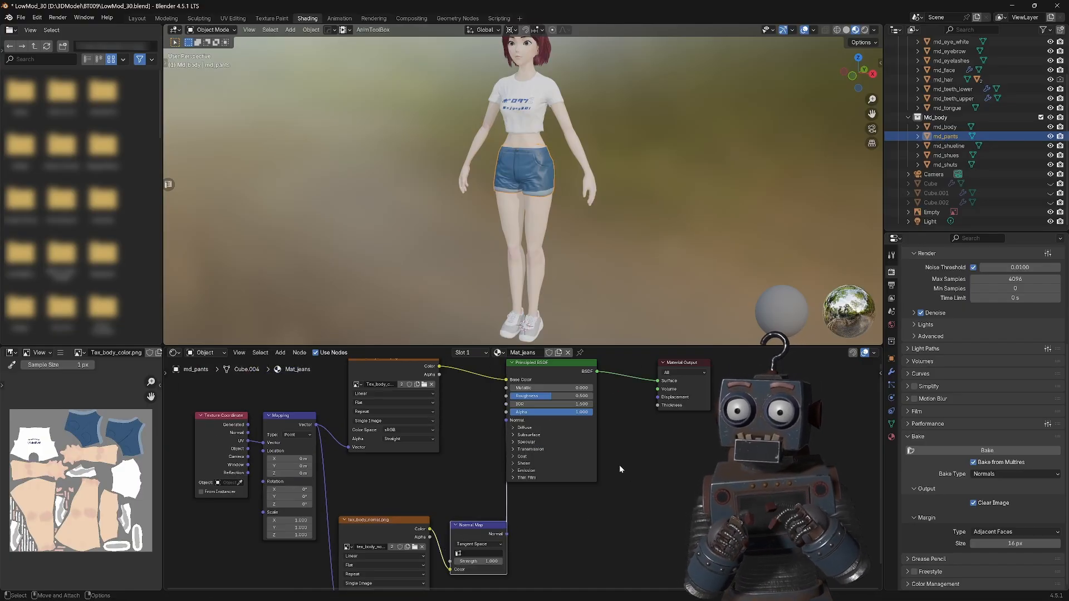
scroll(595, 453, "down", 2)
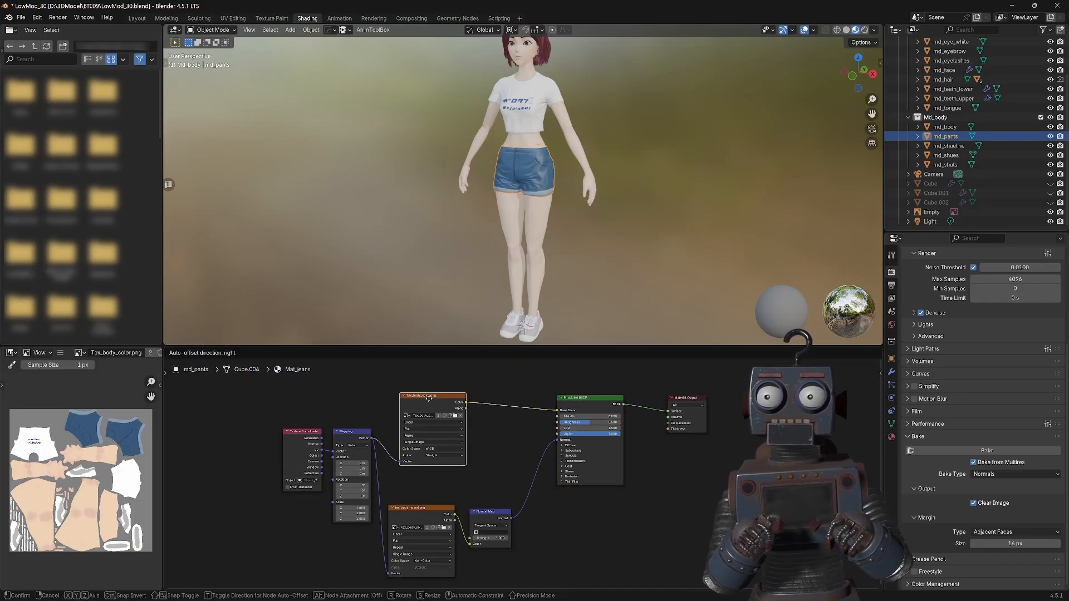
scroll(617, 378, "up", 2)
Use Node Wrangler's Principled Setup to add denmin_fabric_02_nor_gl_2k.exr and denmin_fabric_02_rough_2k.exr to the Mat_jeans shader.
left_click(880, 373)
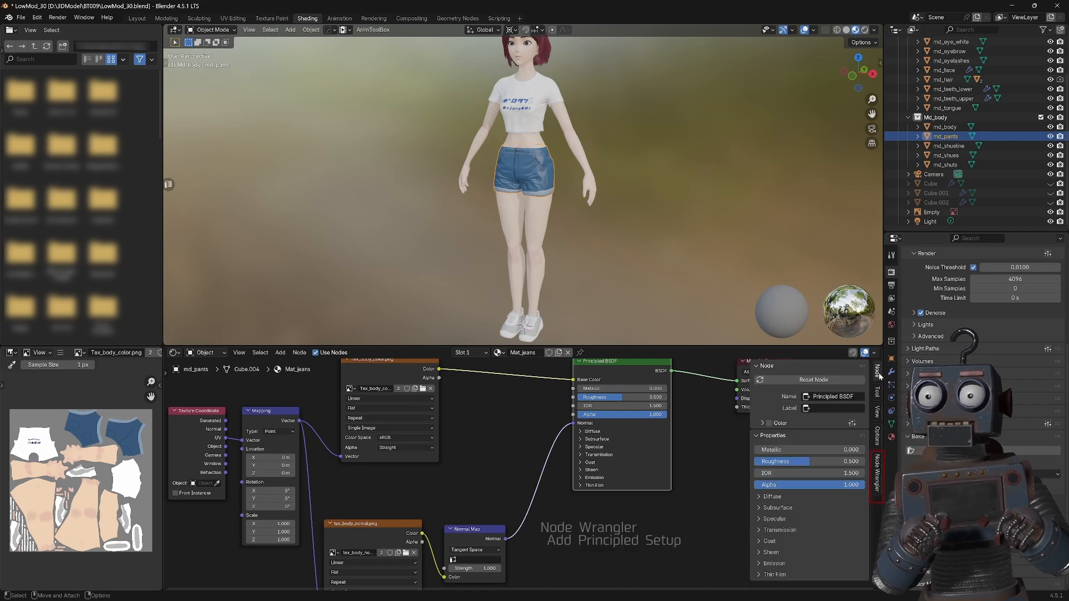
left_click(877, 473)
left_click(814, 416)
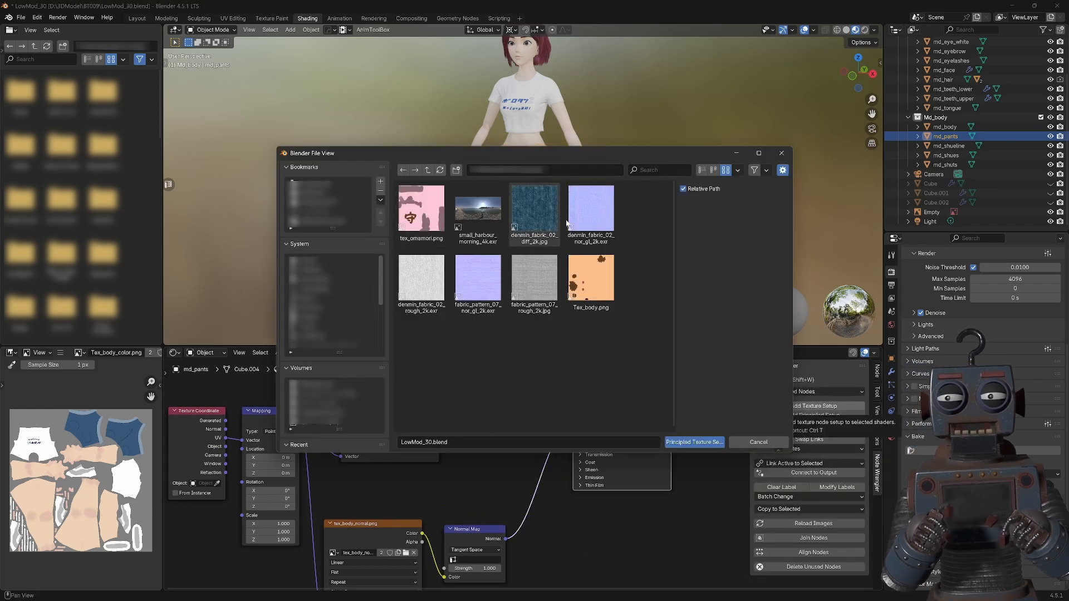
left_click(696, 442)
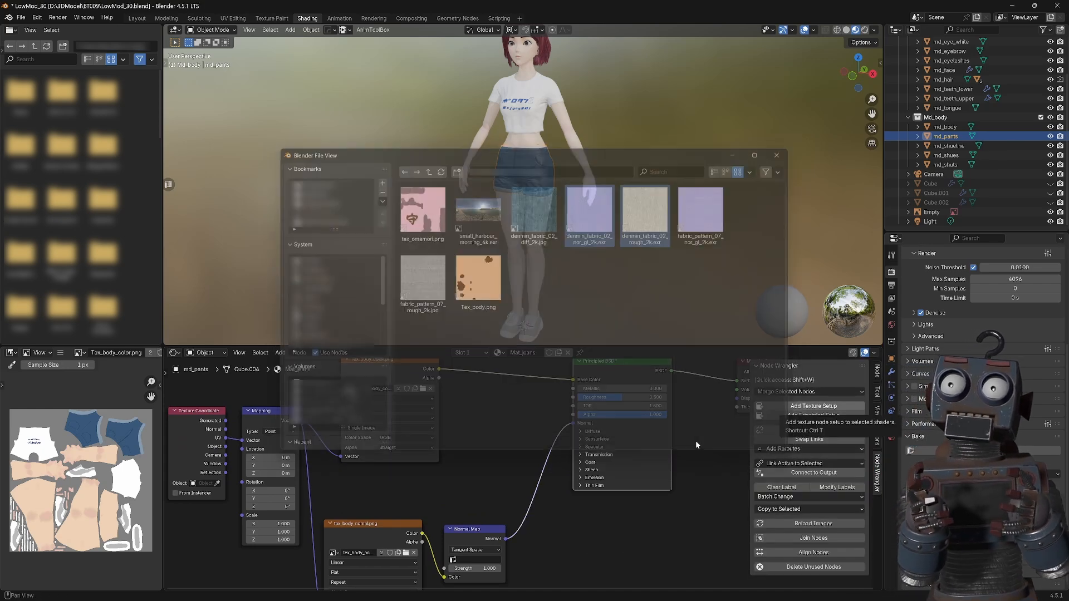
Move the denim Textures and Mapping node frames below the body texture nodes.
left_click_drag(477, 407, 478, 536)
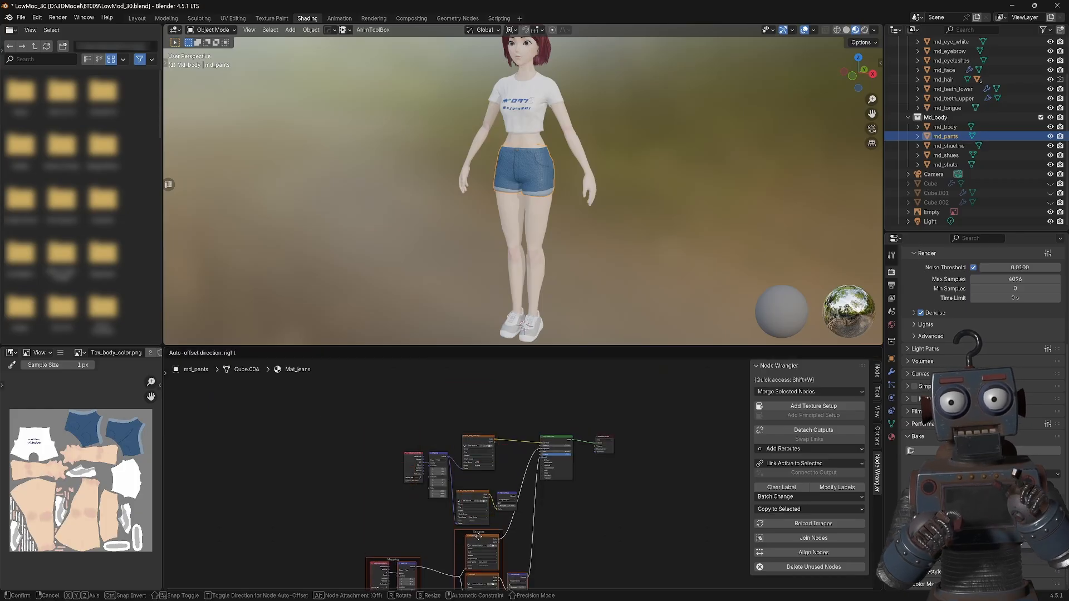
scroll(580, 522, "up", 3)
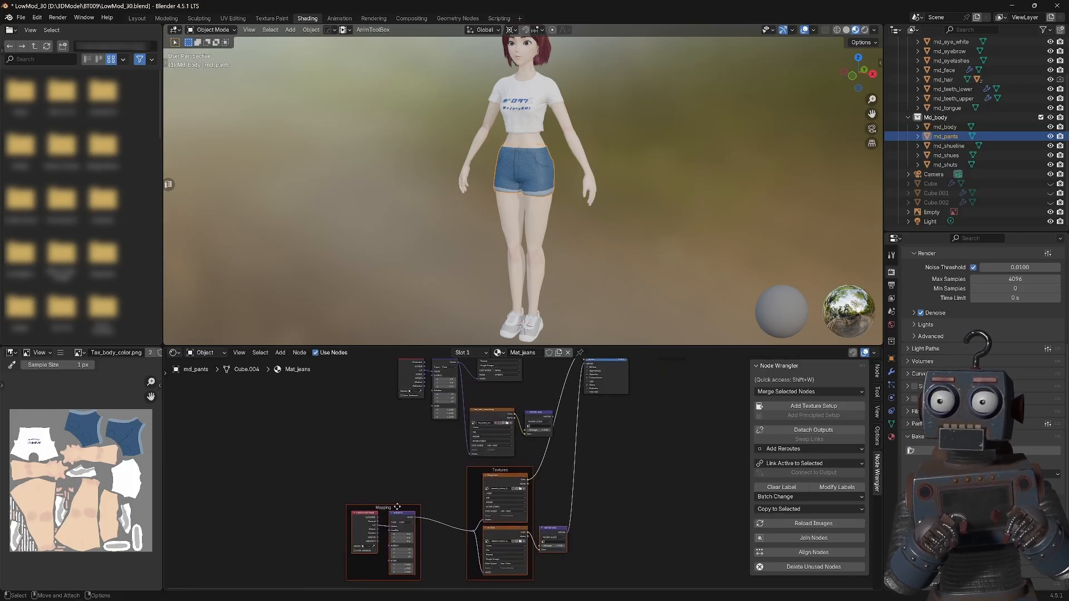
left_click_drag(397, 507, 420, 484)
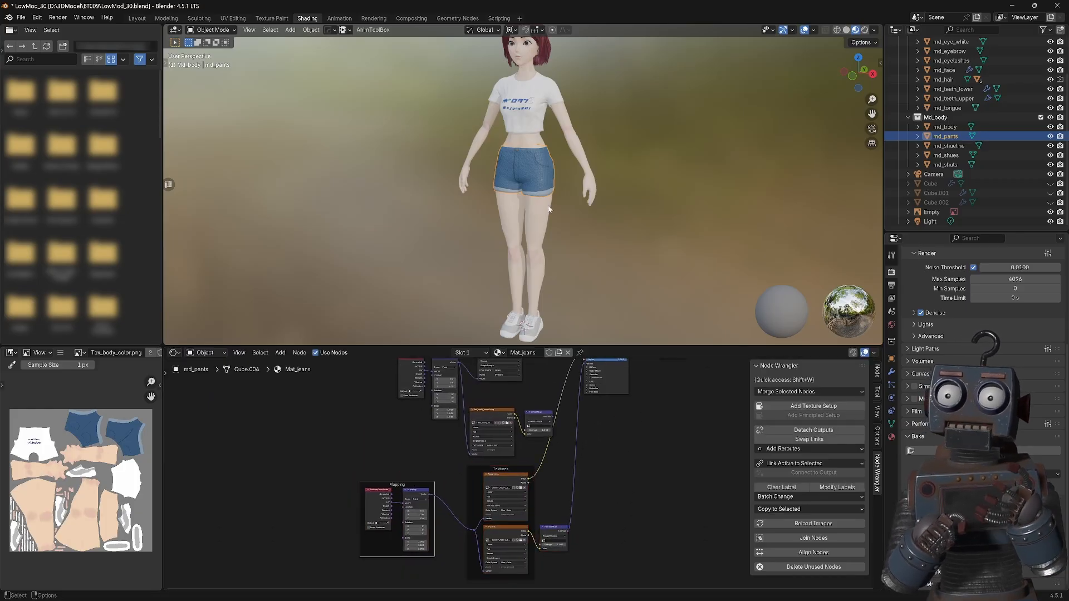
scroll(549, 209, "up", 5)
scroll(418, 526, "up", 2)
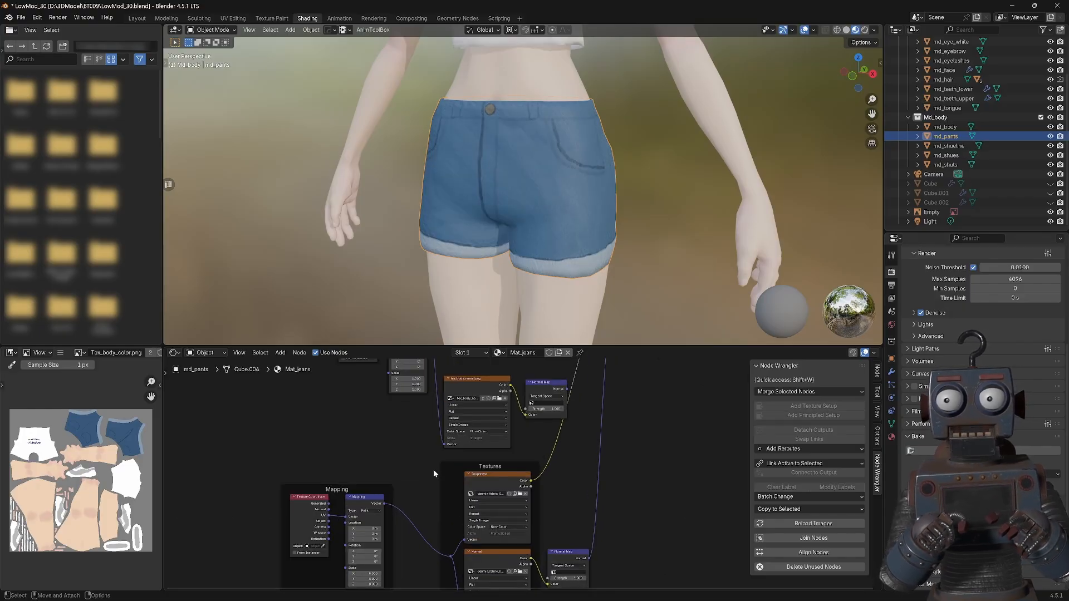
Insert a Mix Color node that combines the body normal image with the denim normal image ahead of the Normal Map node.
middle_click_drag(434, 474, 439, 546)
scroll(479, 535, "down", 3)
middle_click_drag(543, 555, 505, 496)
left_click_drag(495, 496, 478, 497)
left_click_drag(503, 403, 515, 423)
scroll(517, 397, "up", 1)
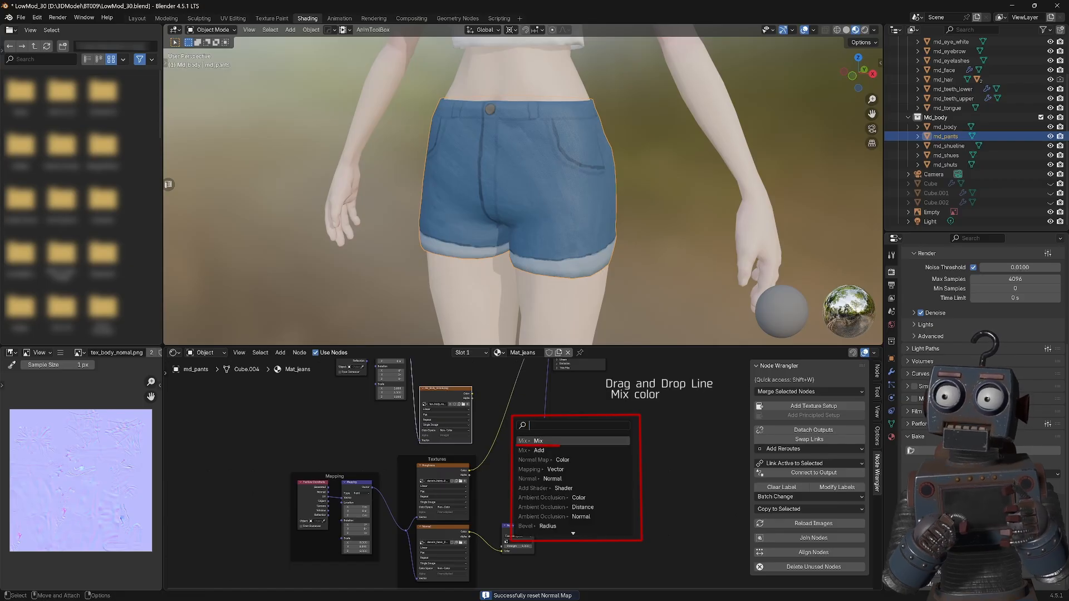
scroll(508, 482, "up", 5)
Set the jeans' Mix Color node to Multiply blending with a factor of 0.405.
left_click(522, 452)
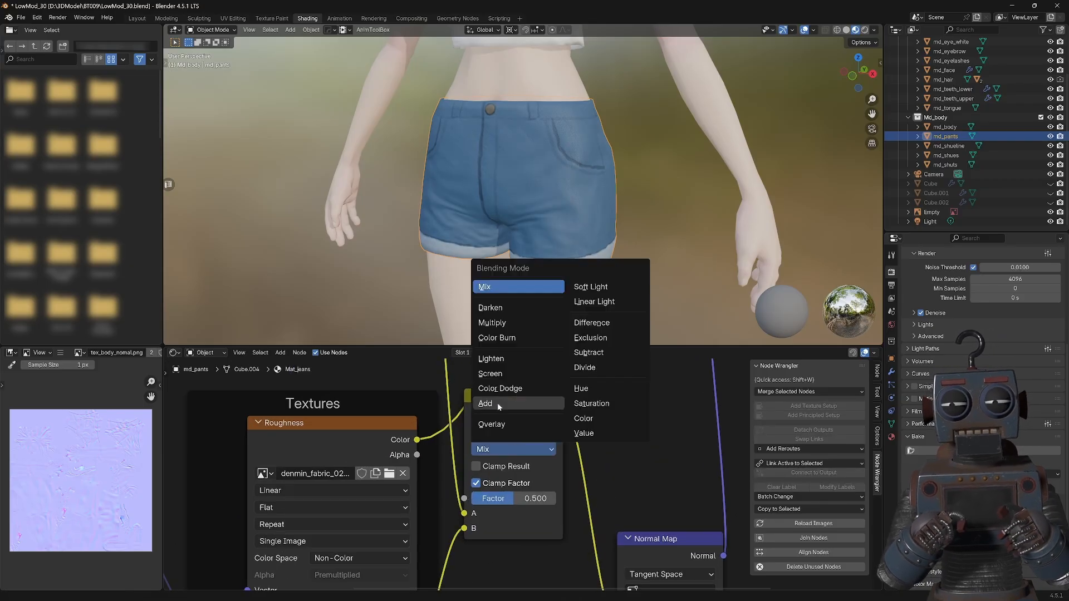
left_click(501, 420)
left_click_drag(536, 503, 529, 502)
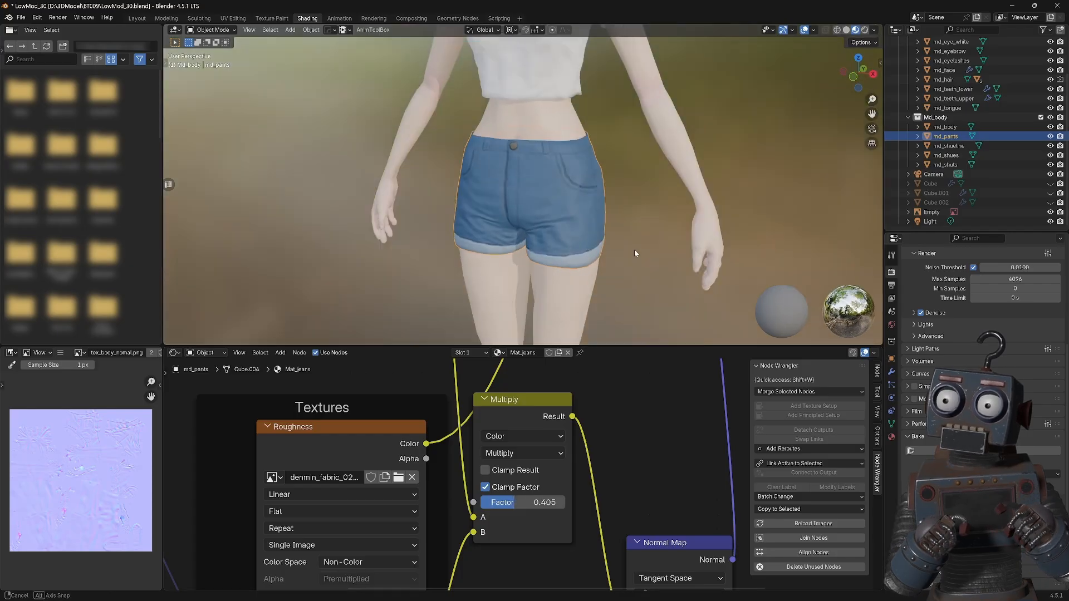
key("Home")
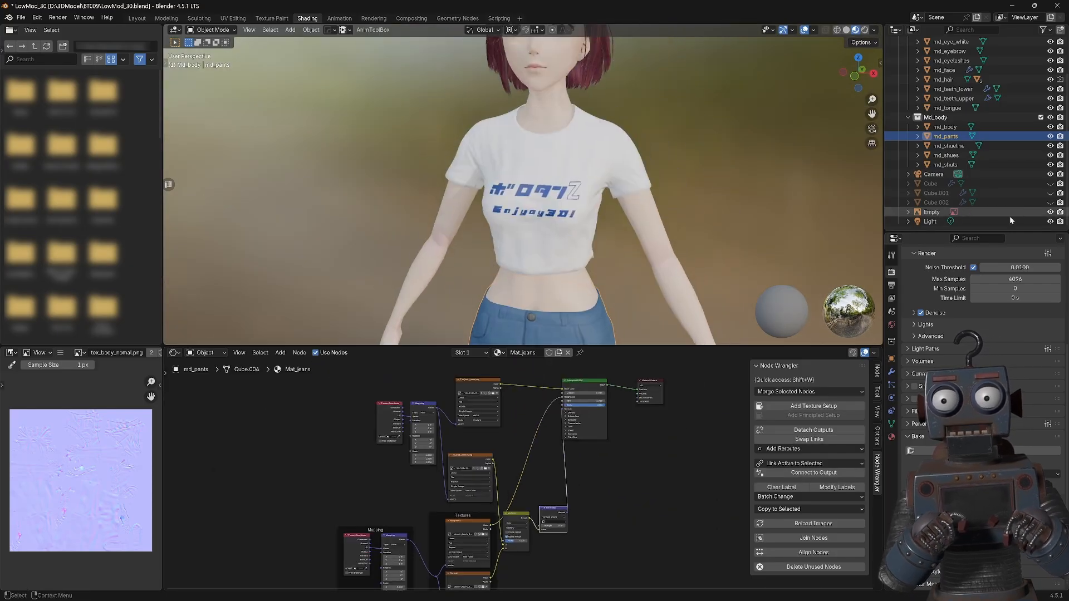
Replace the material on md_shuts with a new one named Mat_shut.
left_click(991, 165)
left_click(891, 437)
scroll(980, 312, "up", 3)
left_click(1061, 280)
left_click(965, 310)
double_click(963, 273)
type("Mat_shut")
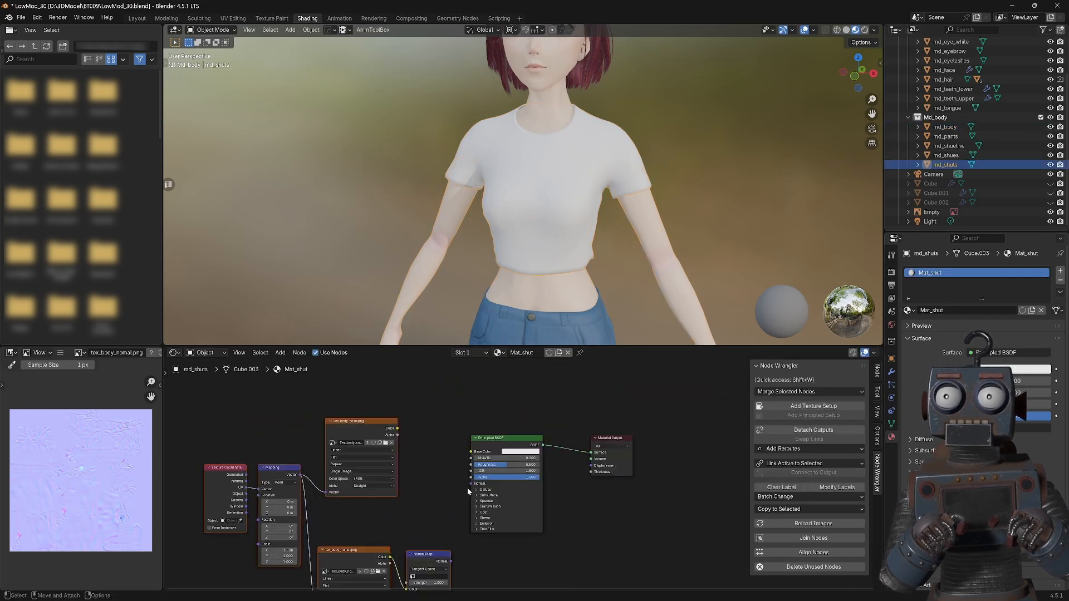
Link the pasted body textures to the Mat_shut shader and add the fabric_pattern_07 normal and roughness images with Principled Setup.
left_click_drag(445, 568, 467, 484)
scroll(468, 485, "down", 3)
left_click(561, 411)
key("ctrl+shift+t")
left_click(479, 283)
left_click(534, 283, "ctrl")
left_click(693, 441)
key("g")
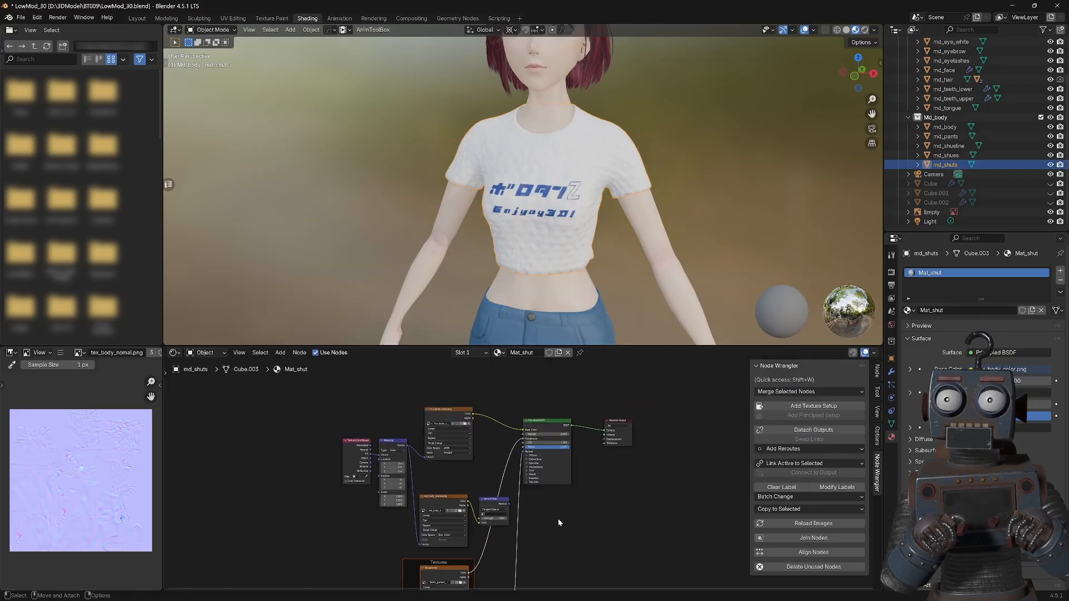
Delete the spare Normal Map node in Mat_shut and combine the body and fabric normal images through a Mix Color node into the remaining one.
scroll(558, 523, "down", 2)
middle_click_drag(559, 523, 559, 454)
left_click(505, 438)
key("x")
scroll(501, 441, "up", 4)
middle_click_drag(490, 440, 501, 387)
left_click_drag(491, 377, 531, 451)
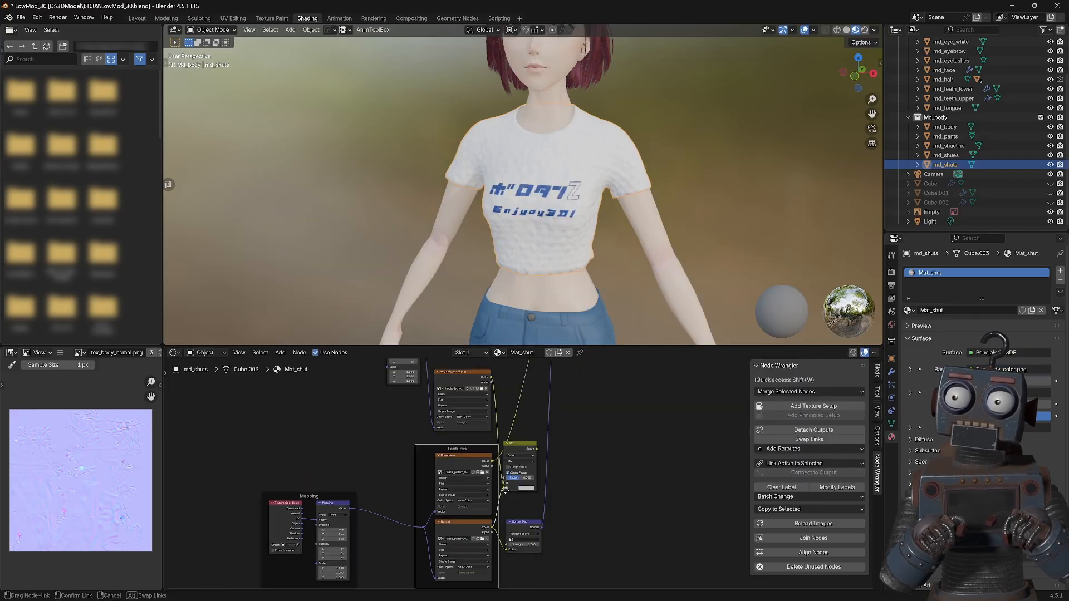
left_click_drag(505, 490, 504, 488)
left_click_drag(523, 523, 580, 441)
left_click_drag(537, 449, 562, 468)
Increase the scale of the fabric Mapping node in Mat_shut for a finer weave on the shirt.
scroll(534, 223, "up", 2)
left_click_drag(333, 568, 334, 568)
scroll(591, 200, "up", 4)
mouse_move(640, 206)
middle_mouse_down()
mouse_move(575, 200)
mouse_move(630, 206)
middle_mouse_up()
scroll(580, 204, "down", 3)
scroll(579, 204, "down", 4)
scroll(557, 223, "up", 3)
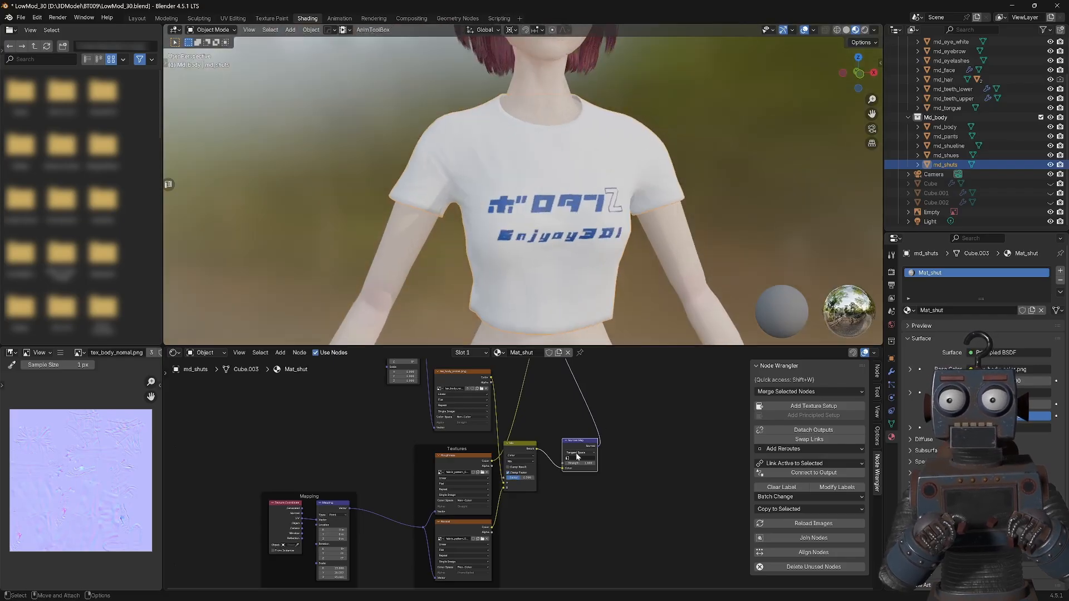
Try another blending mode on the shirt's Mix Color node, then use Mix blending with a factor of 0.348.
scroll(523, 474, "up", 4)
left_click_drag(524, 481, 495, 481)
left_click(516, 446)
left_click(513, 523)
scroll(535, 273, "up", 3)
middle_click_drag(529, 279, 598, 287)
left_click(516, 446)
left_click(502, 499)
left_click_drag(504, 482, 493, 482)
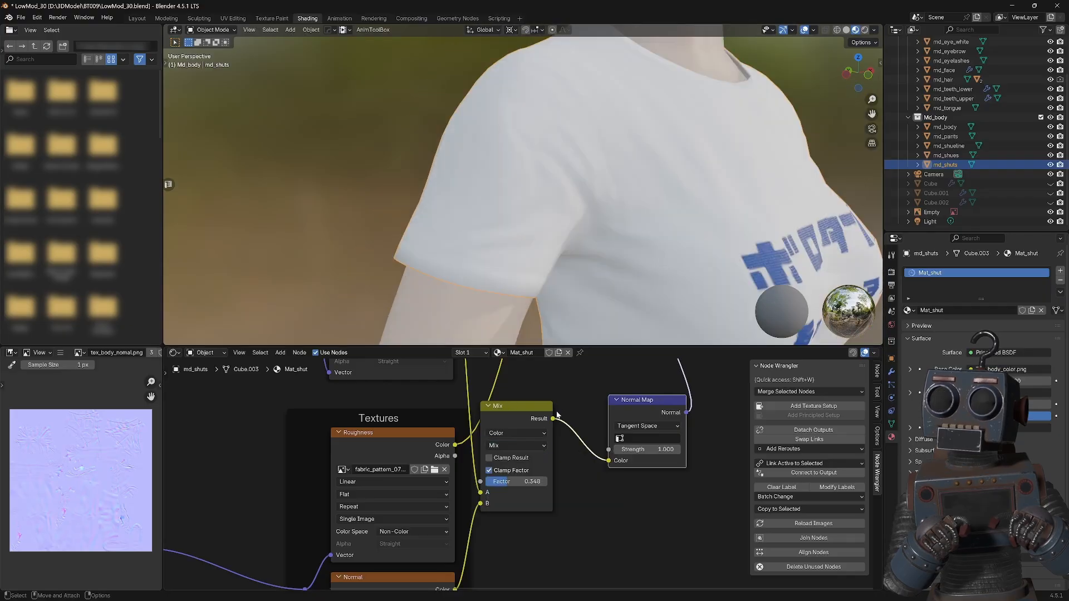
left_click_drag(506, 482, 502, 482)
Move the Normal Map node in Mat_shut closer to the Mix Color node.
scroll(501, 223, "down", 4)
middle_click_drag(523, 212, 445, 209)
scroll(523, 477, "down", 1)
left_click_drag(621, 411, 600, 418)
left_click(666, 466)
scroll(490, 78, "down", 5)
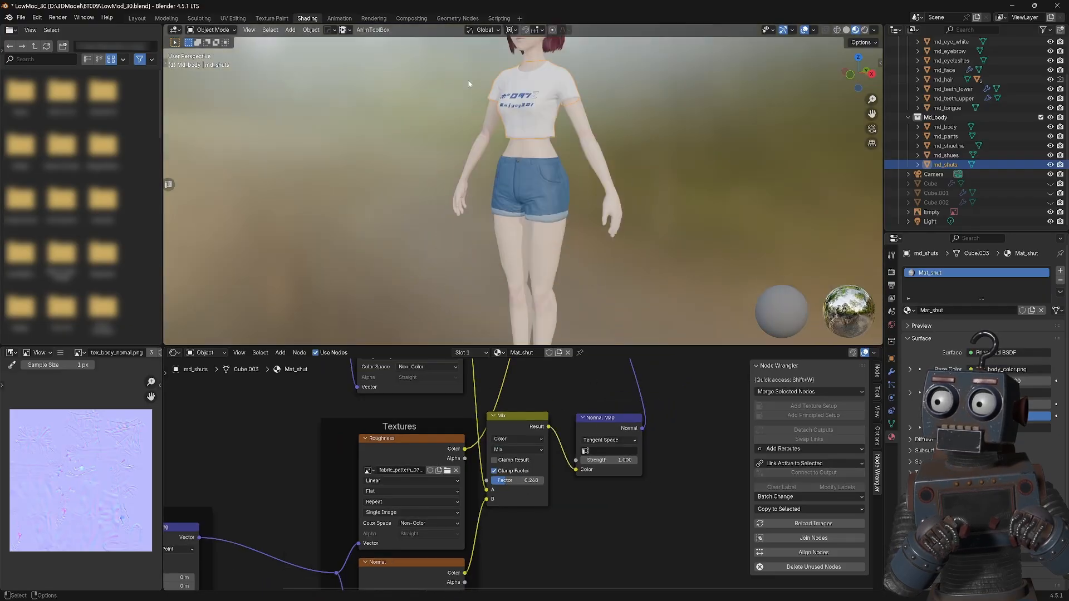
middle_click_drag(470, 84, 432, 83)
Give md_shues a new material named Mat_shoes and reuse the texture nodes from Mat_body in it.
left_click(950, 156)
left_click(1042, 311)
left_click(952, 311)
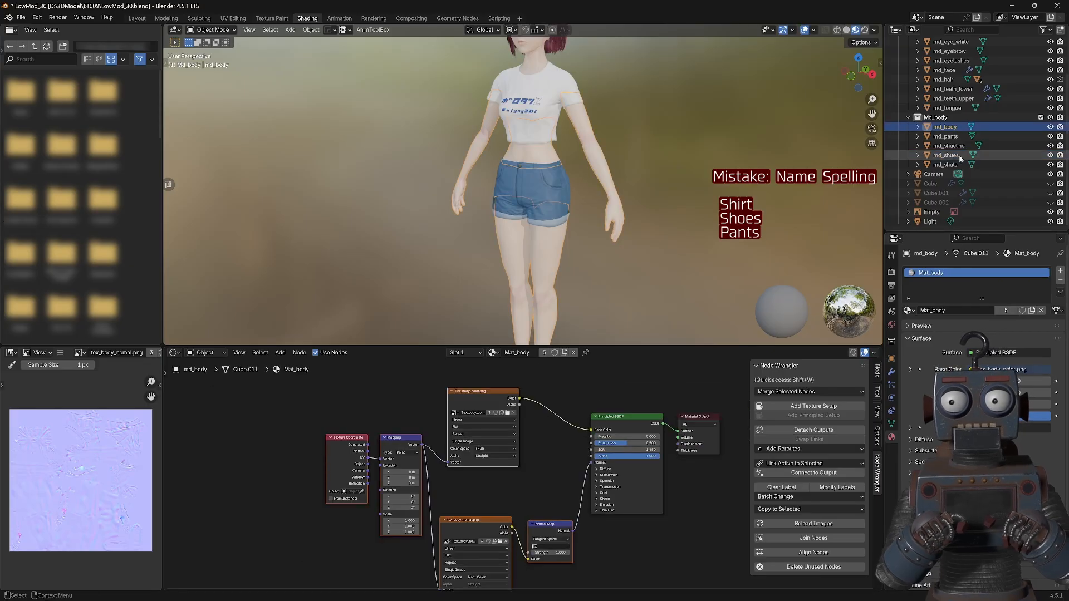
scroll(549, 151, "down", 8)
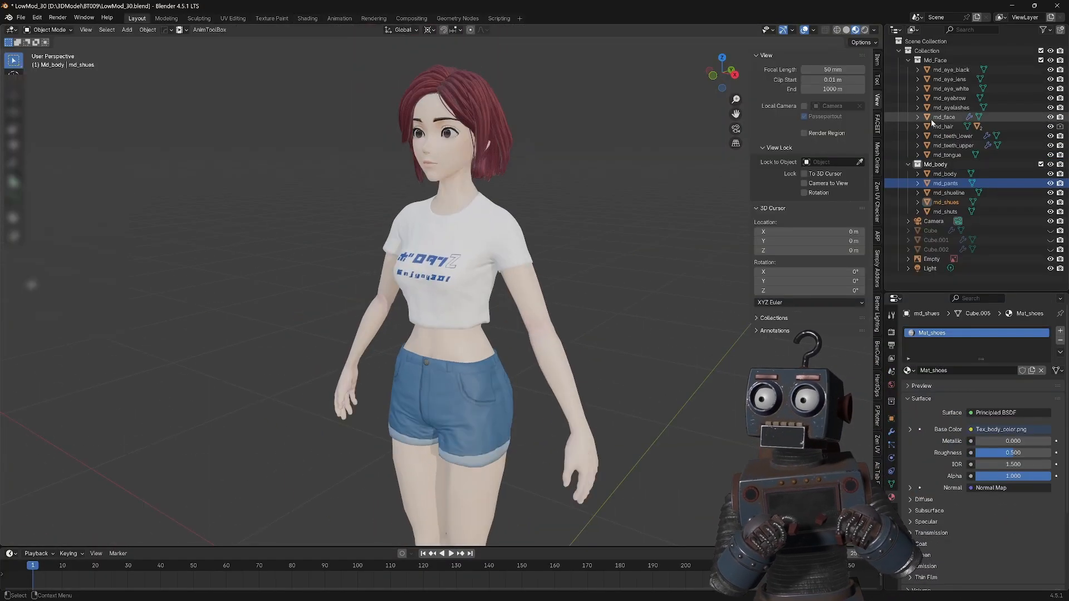
Select the md_face object and show its modifiers.
left_click(934, 118)
left_click(892, 432)
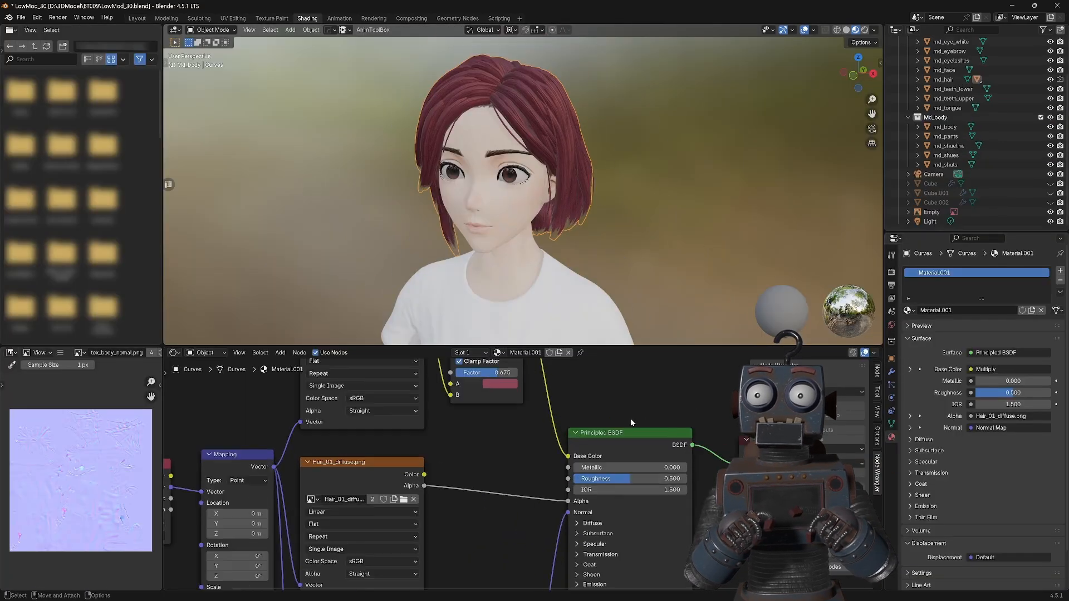
Raise the hair material's Principled BSDF roughness to 0.894 for a more matte look.
left_click_drag(661, 479, 668, 478)
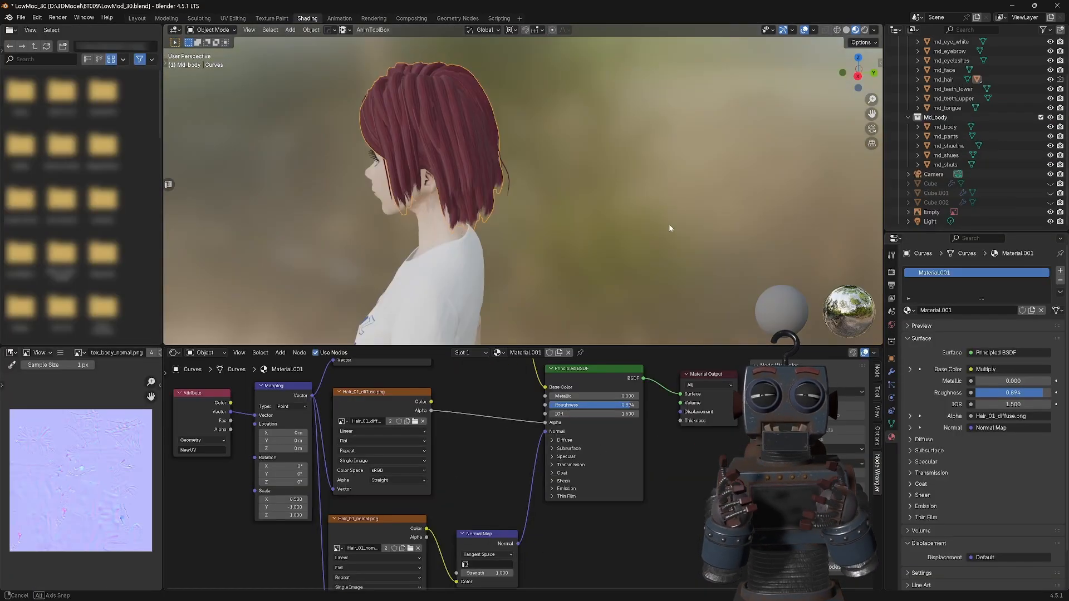
left_click(924, 452)
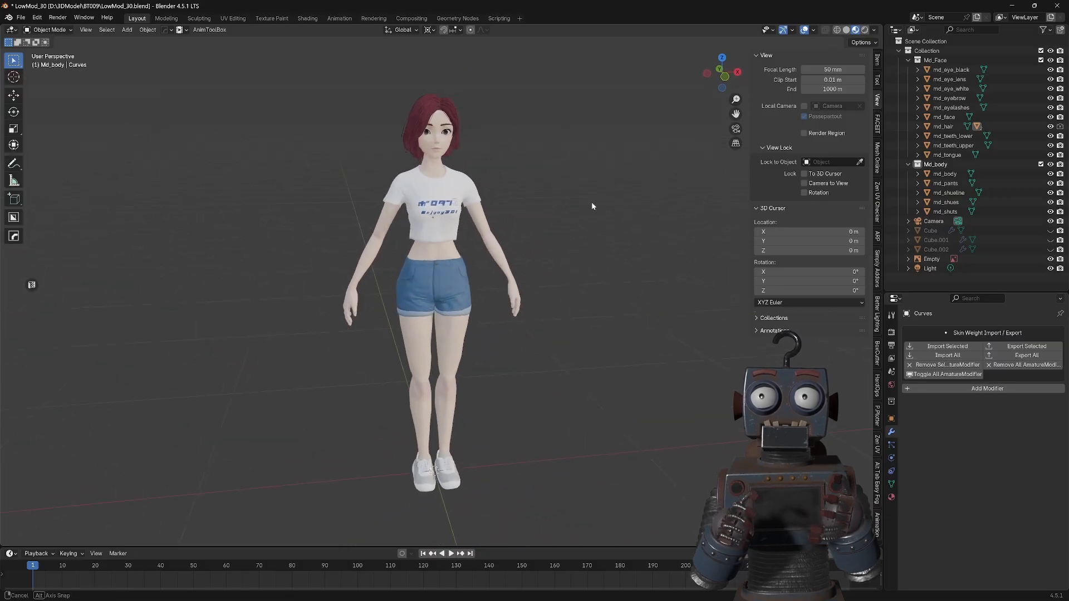
Examine the textured character's outfit, face and full body from the front and side, both close up and from a distance.
middle_click_drag(744, 206, 87, 205)
scroll(506, 192, "up", 4)
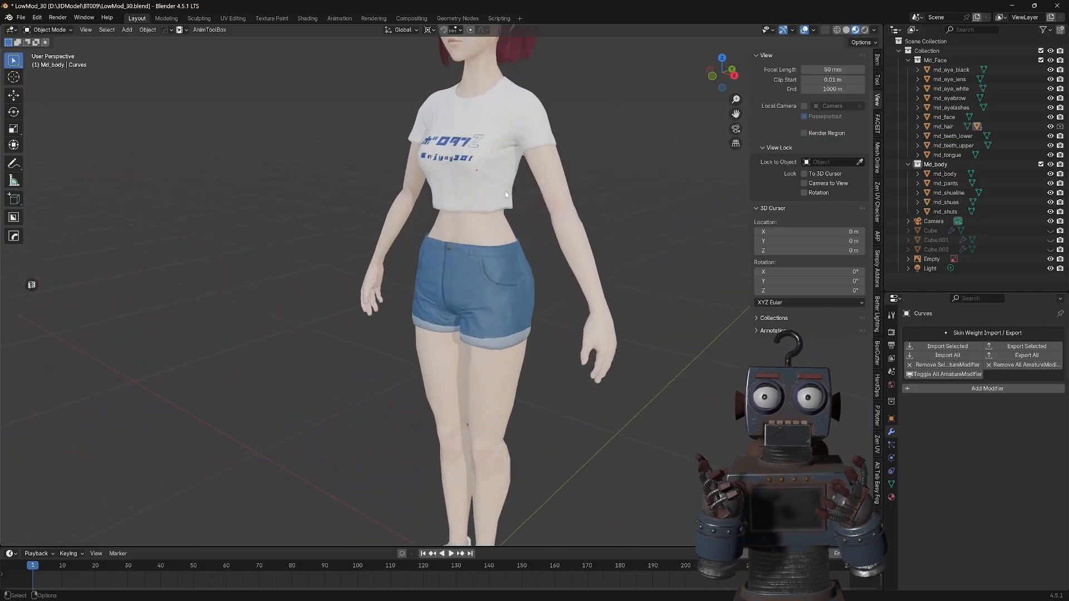
middle_click_drag(505, 189, 41, 266, "shift")
scroll(487, 292, "down", 1)
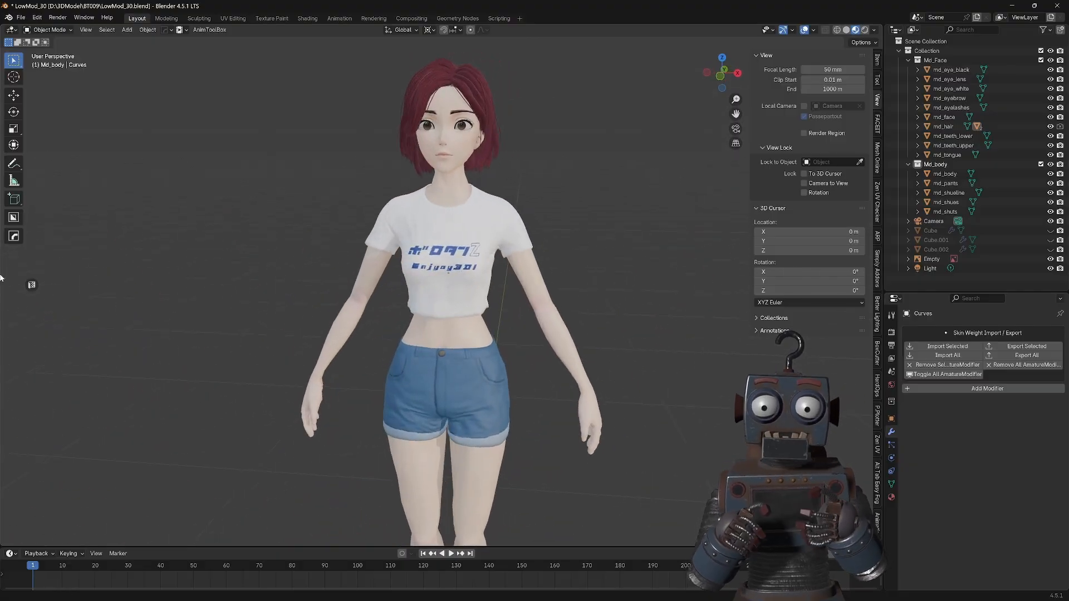
scroll(194, 238, "down", 3)
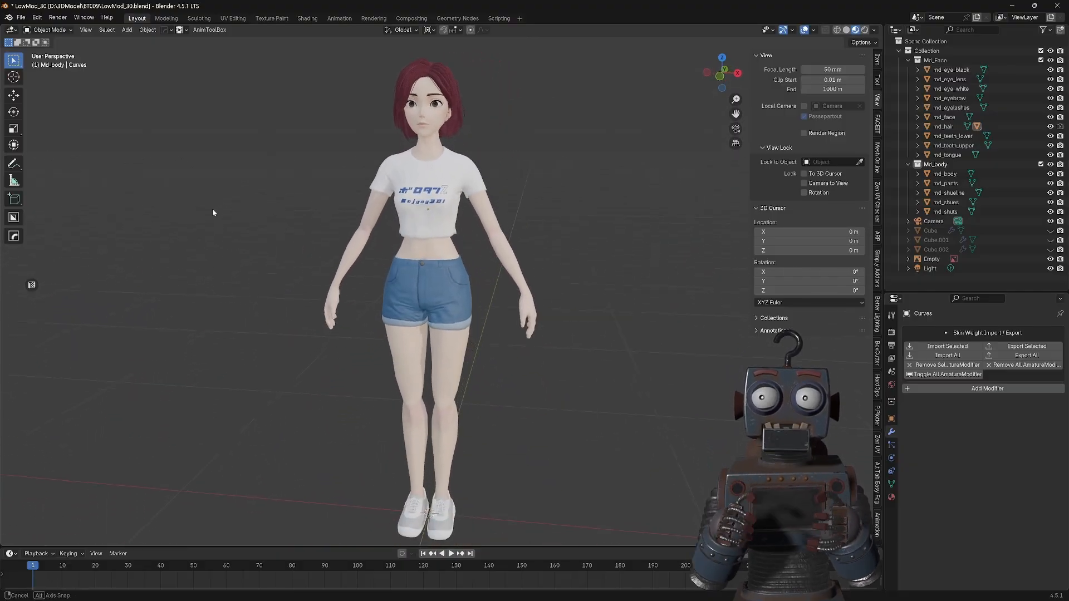